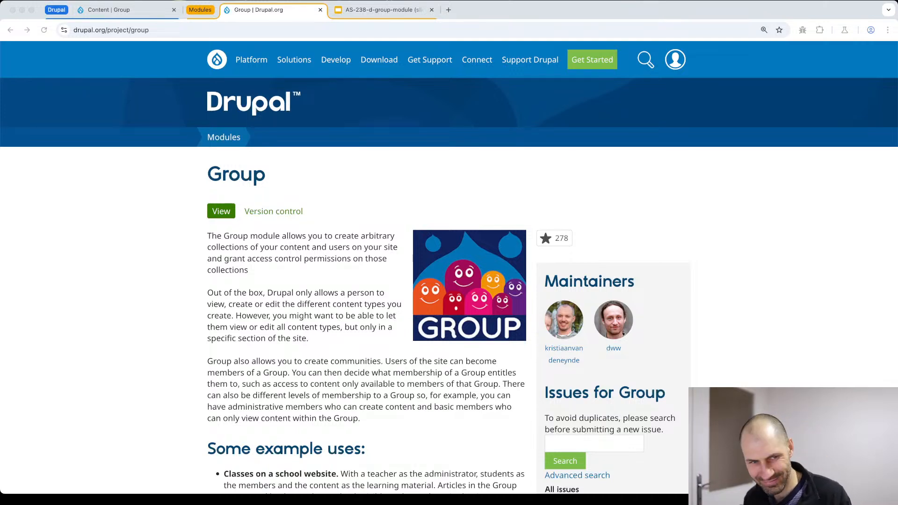
Scroll the Group project page to 'Some example uses' and select 'group' in the web address.
{"action": "left_click", "coordinate": [357, 207]}
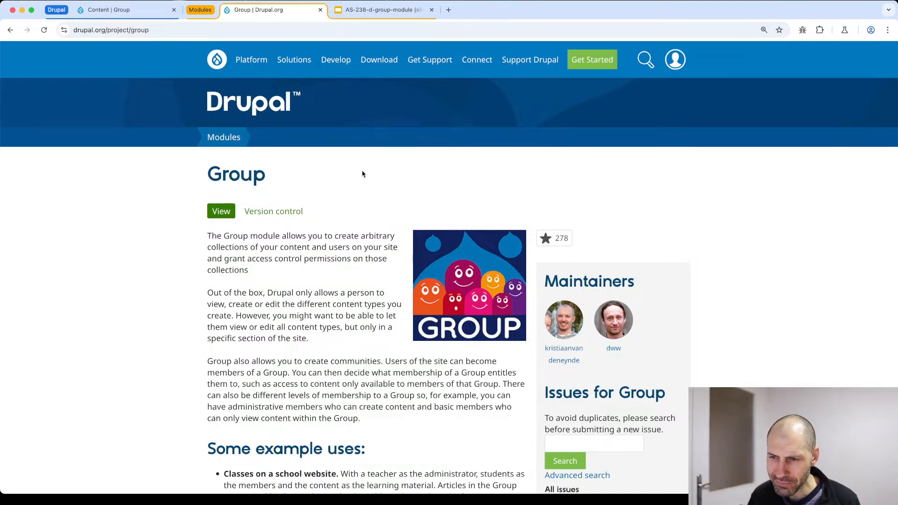
{"action": "scroll", "coordinate": [365, 178], "scroll_direction": "down", "scroll_amount": 6}
{"action": "scroll", "coordinate": [366, 186], "scroll_direction": "down", "scroll_amount": 2}
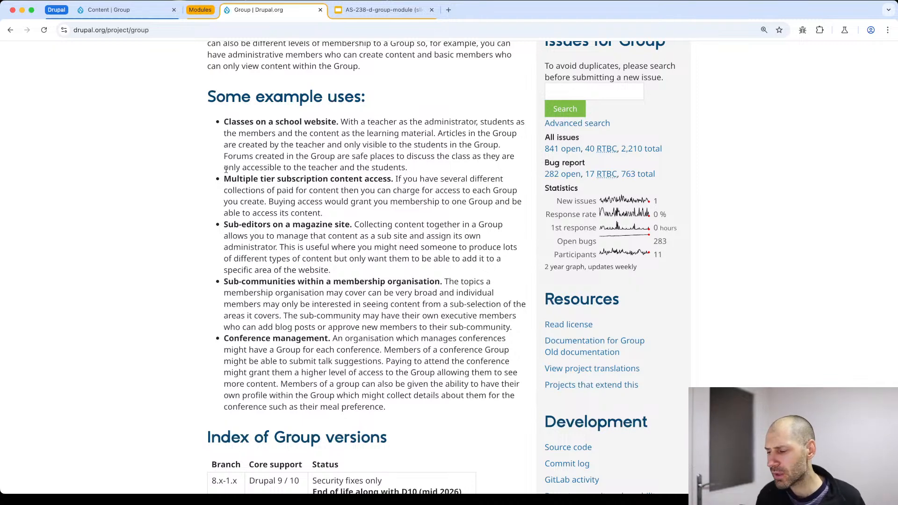
{"action": "double_click", "coordinate": [192, 30]}
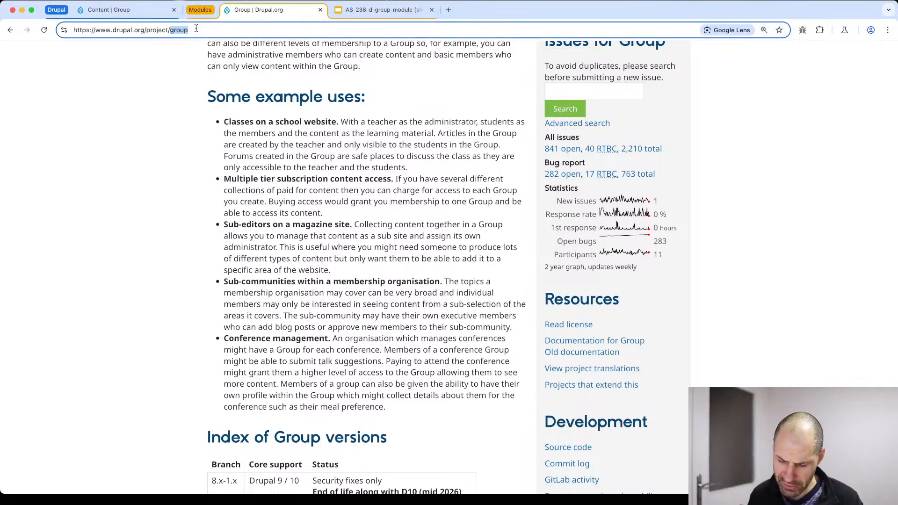
Load the Organic groups project page and check its latest release, 8.x-1.0-alpha12.
{"action": "type", "text": "og"}
{"action": "key", "text": "Return"}
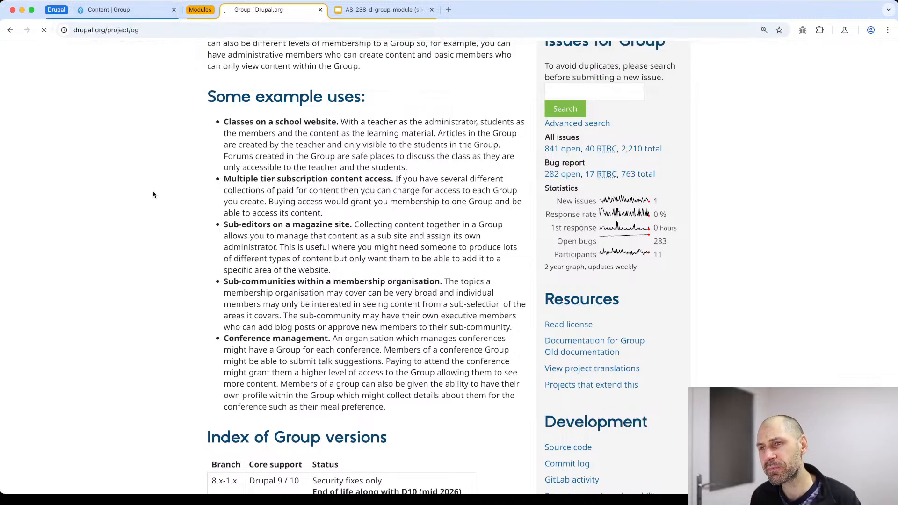
{"action": "scroll", "coordinate": [195, 215], "scroll_direction": "down", "scroll_amount": 12}
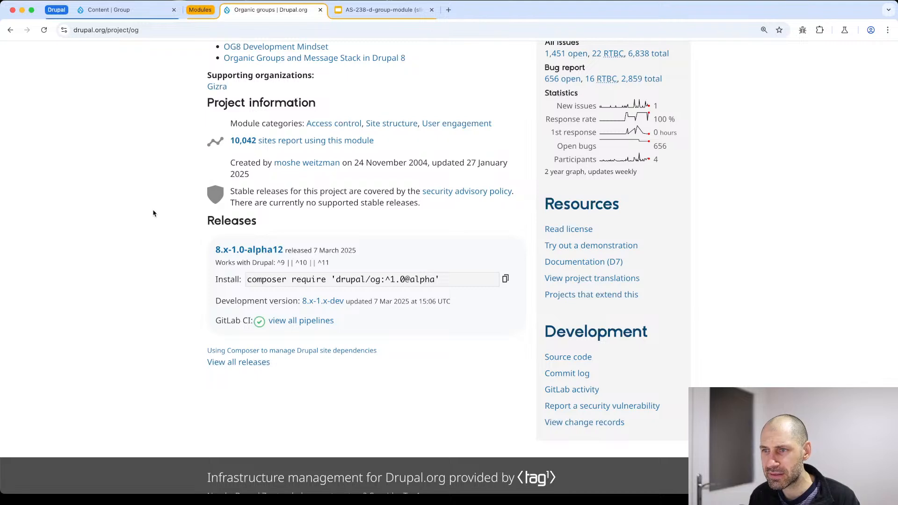
{"action": "left_click_drag", "start_coordinate": [356, 251], "coordinate": [213, 255]}
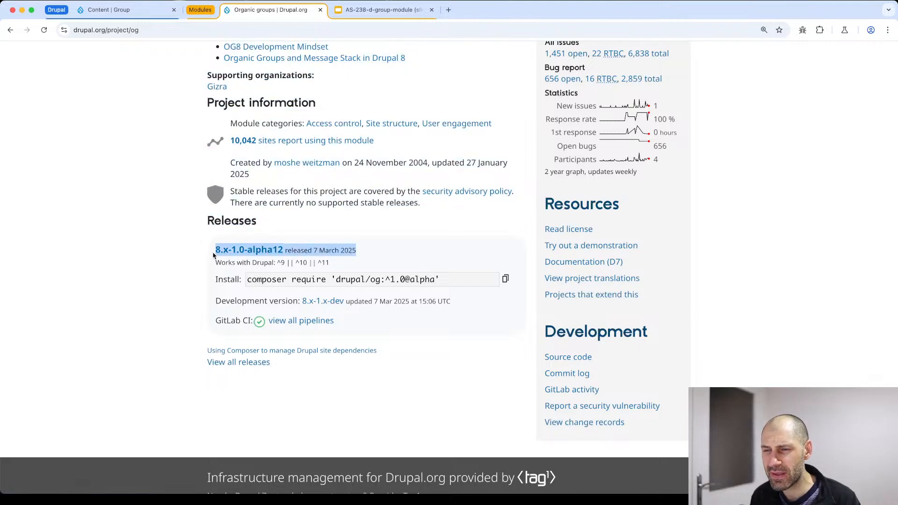
{"action": "left_click", "coordinate": [213, 255]}
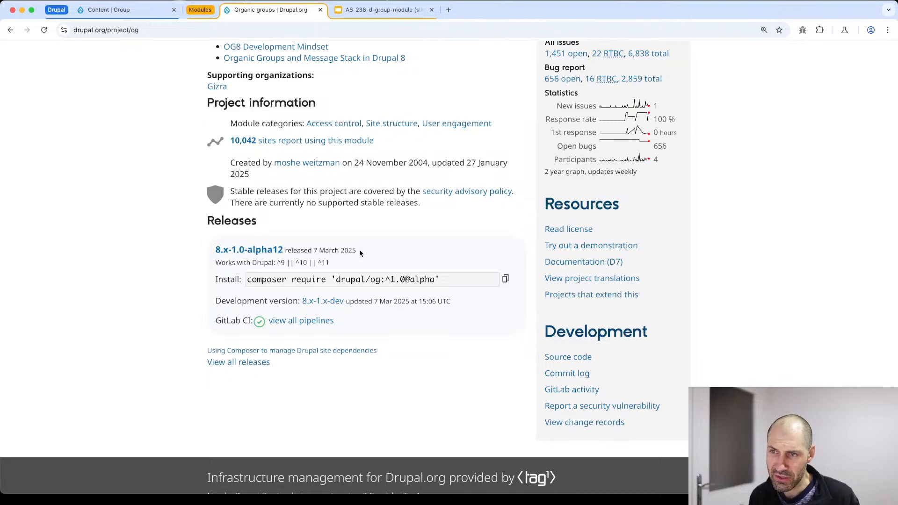
{"action": "left_click_drag", "start_coordinate": [360, 252], "coordinate": [198, 252]}
{"action": "left_click", "coordinate": [198, 252]}
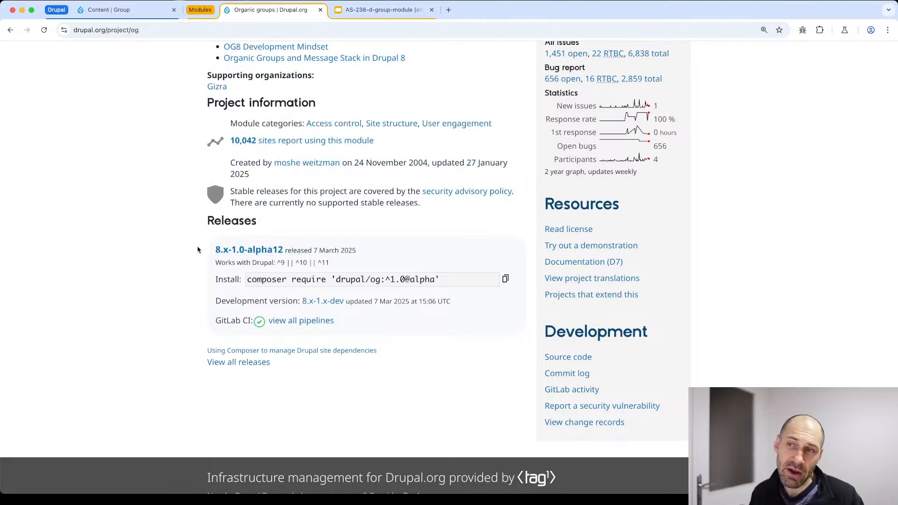
{"action": "scroll", "coordinate": [200, 249], "scroll_direction": "up", "scroll_amount": 3}
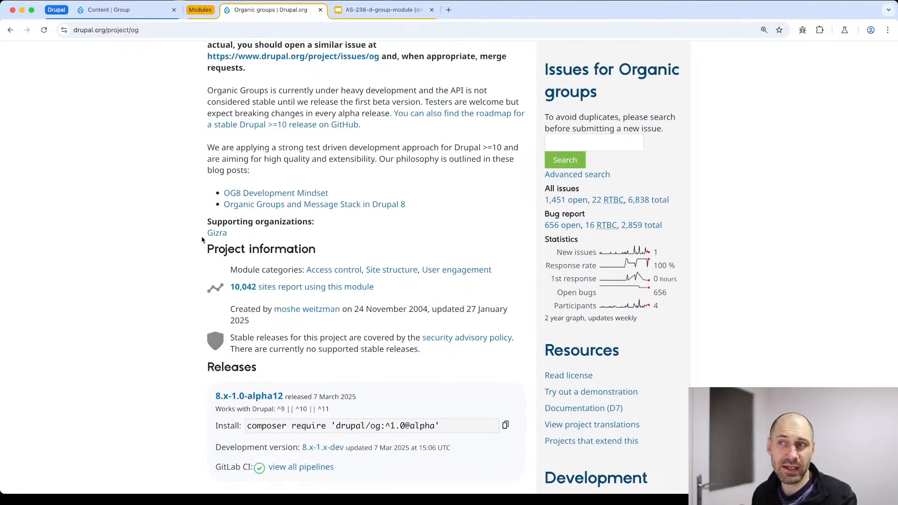
{"action": "scroll", "coordinate": [201, 246], "scroll_direction": "up", "scroll_amount": 6}
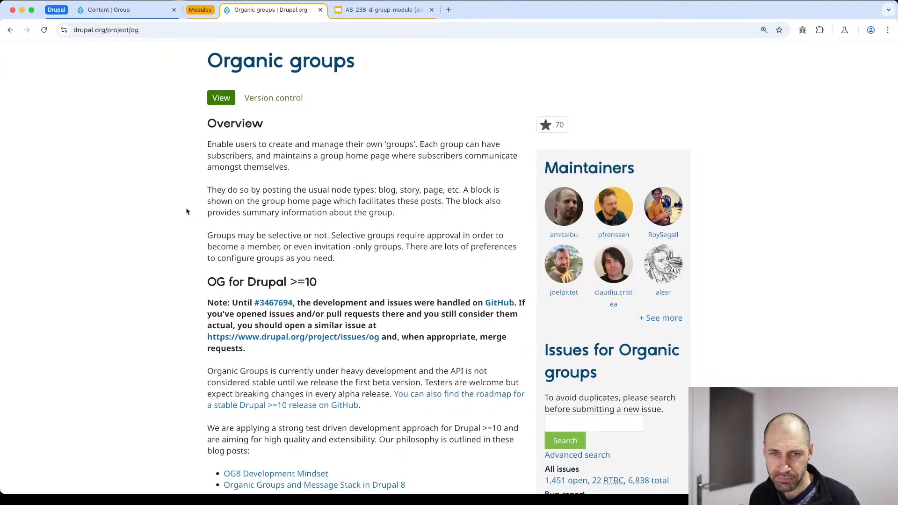
{"action": "key", "text": "super+bracketleft"}
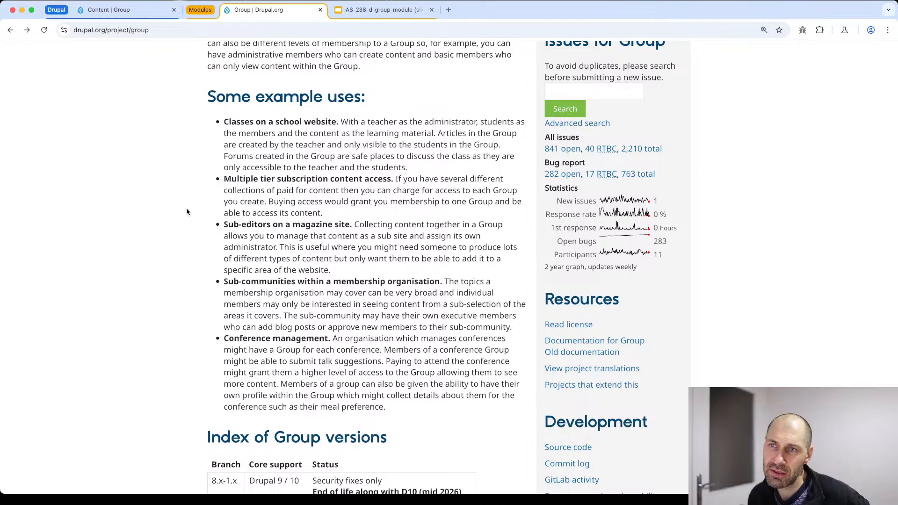
Scroll back up to the top of the Group project page.
{"action": "scroll", "coordinate": [328, 126], "scroll_direction": "up", "scroll_amount": 8}
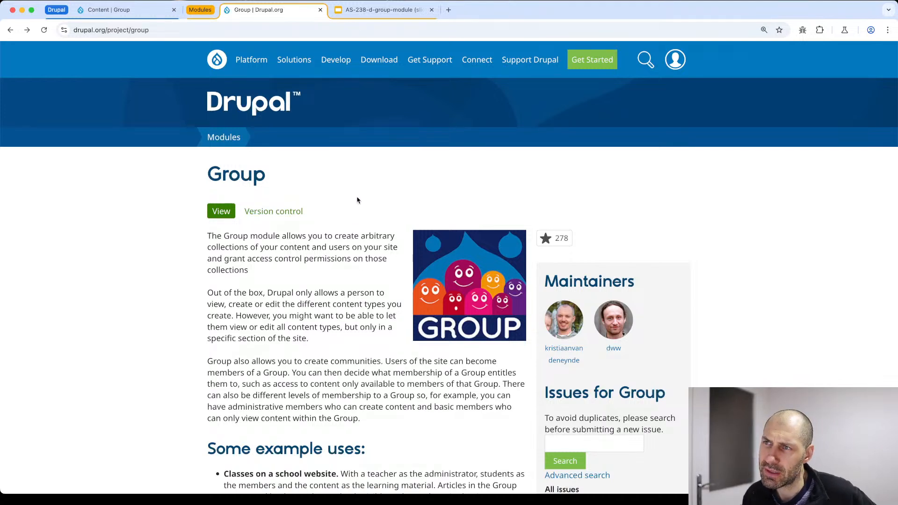
Switch to the AS-238 Google Slides deck's Classes slide.
{"action": "left_click", "coordinate": [382, 10]}
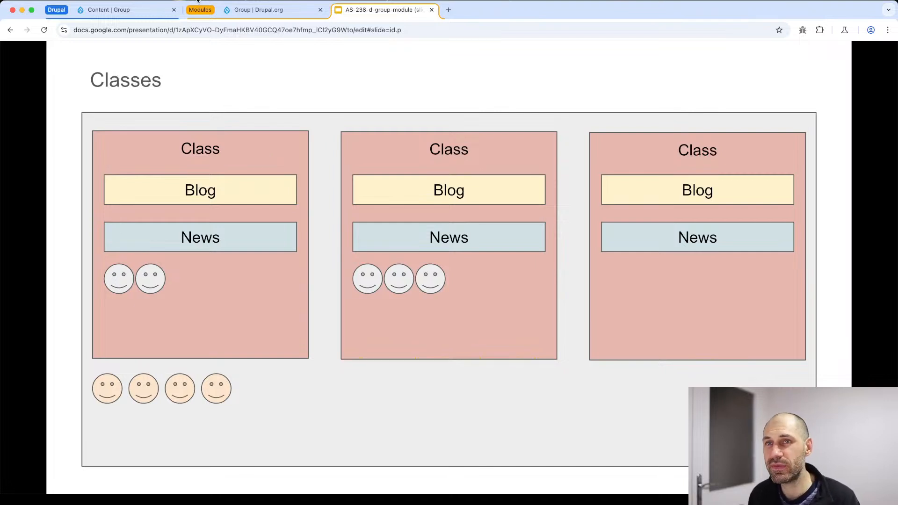
Copy the Group 3.3.4 install command, composer require 'drupal/group:^3.3', from Releases.
{"action": "left_click", "coordinate": [232, 14]}
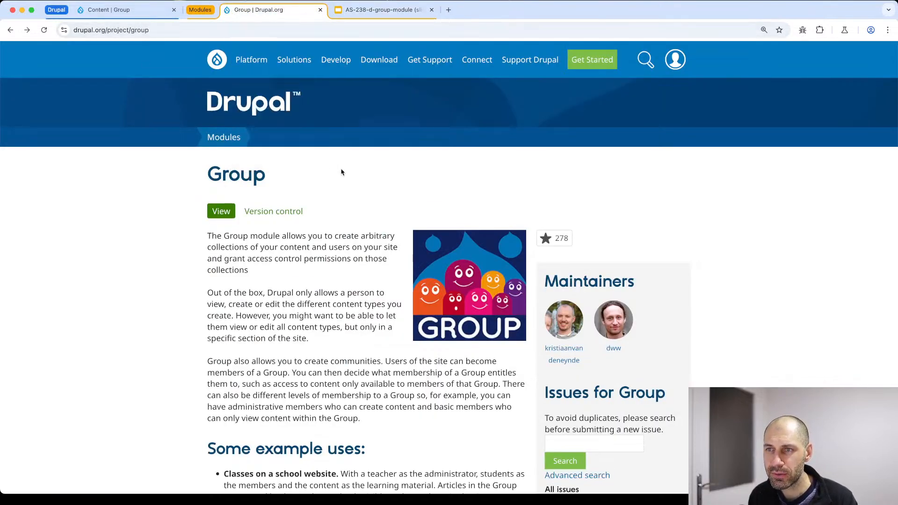
{"action": "scroll", "coordinate": [342, 172], "scroll_direction": "down", "scroll_amount": 20}
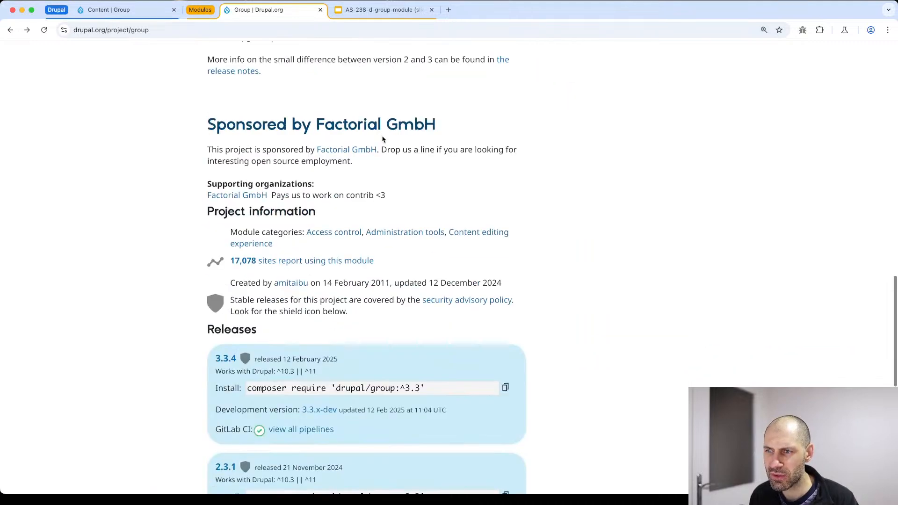
{"action": "scroll", "coordinate": [383, 139], "scroll_direction": "down", "scroll_amount": 1}
{"action": "left_click", "coordinate": [466, 367]}
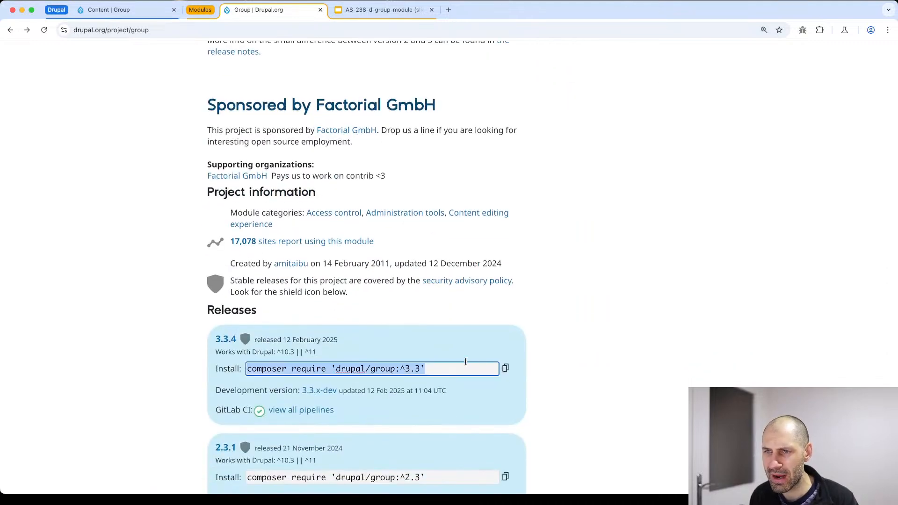
{"action": "scroll", "coordinate": [466, 362], "scroll_direction": "down", "scroll_amount": 5}
{"action": "left_click_drag", "start_coordinate": [445, 196], "coordinate": [244, 194]}
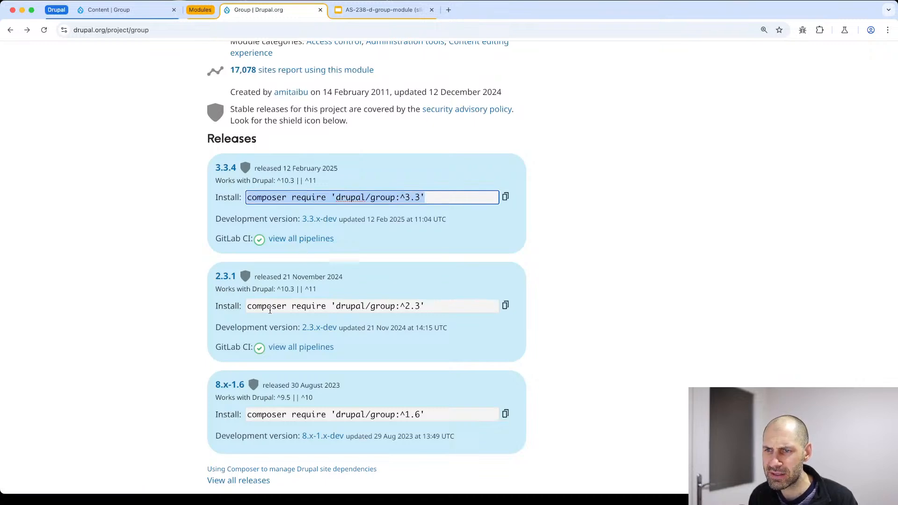
{"action": "left_click_drag", "start_coordinate": [208, 166], "coordinate": [440, 268]}
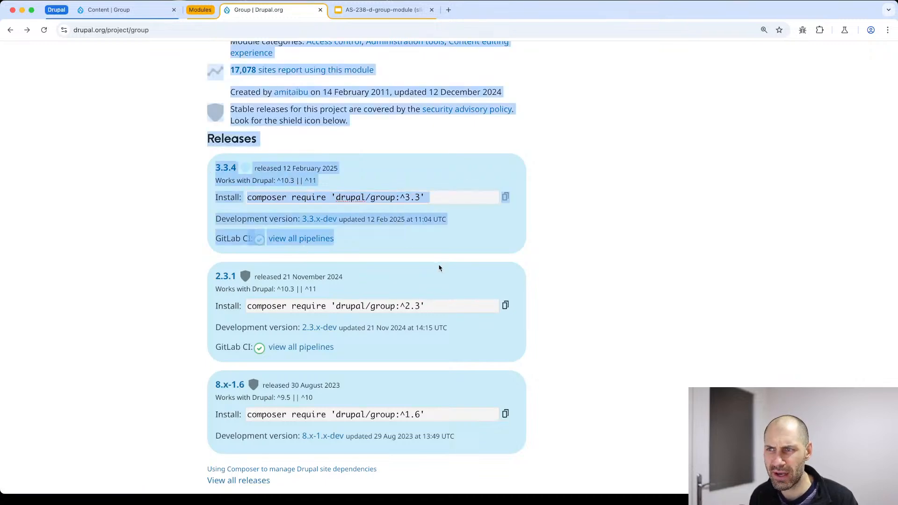
{"action": "left_click_drag", "start_coordinate": [526, 251], "coordinate": [191, 183]}
{"action": "left_click", "coordinate": [191, 183]}
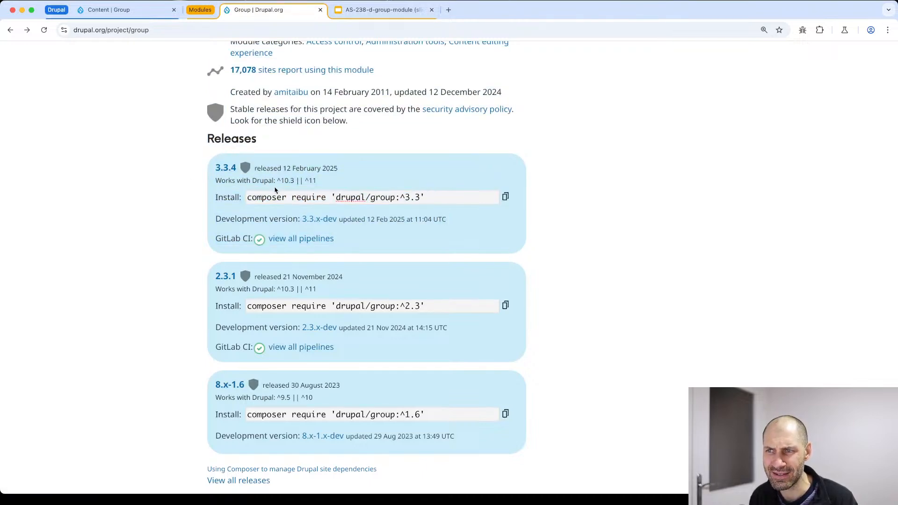
{"action": "left_click", "coordinate": [507, 197]}
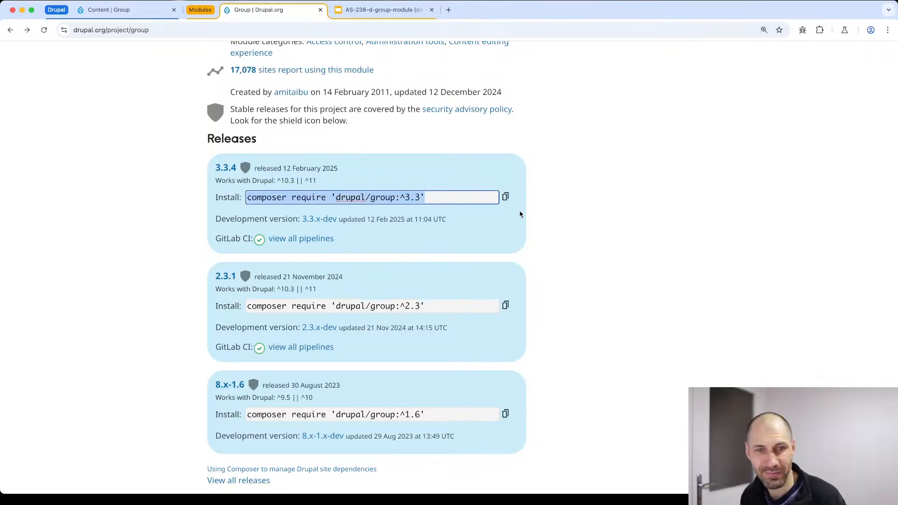
{"action": "left_click", "coordinate": [563, 214]}
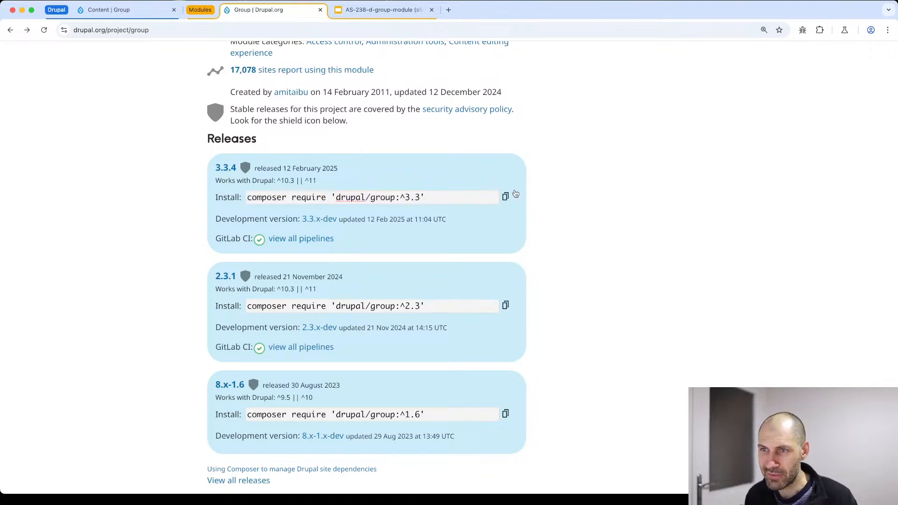
Run ddev composer require 'drupal/group:^3.3' in Terminal to install Group 3.3.4.
{"action": "key", "text": "super+Tab"}
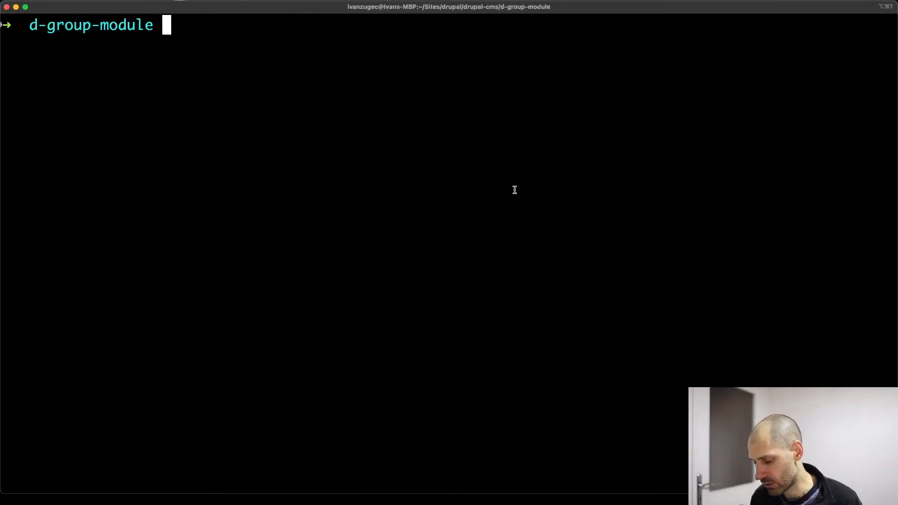
{"action": "type", "text": "ddev"}
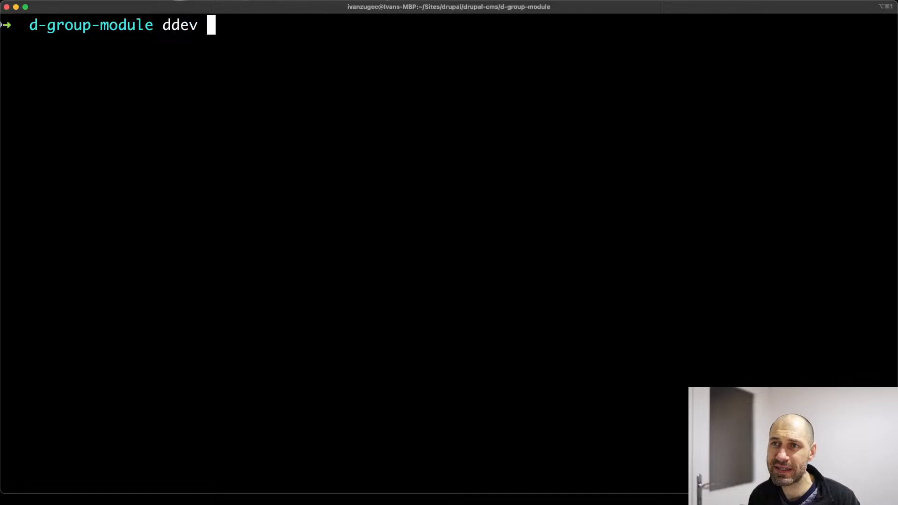
{"action": "key", "text": "super+v"}
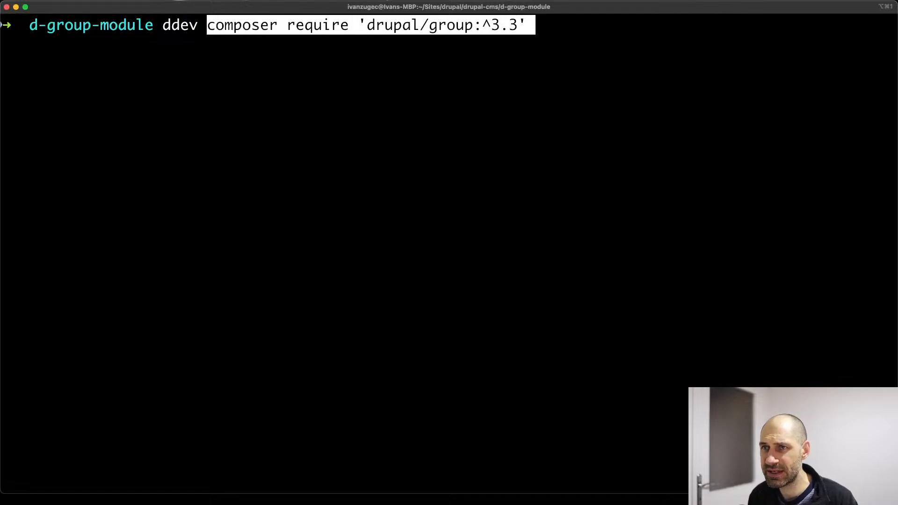
{"action": "key", "text": "Return"}
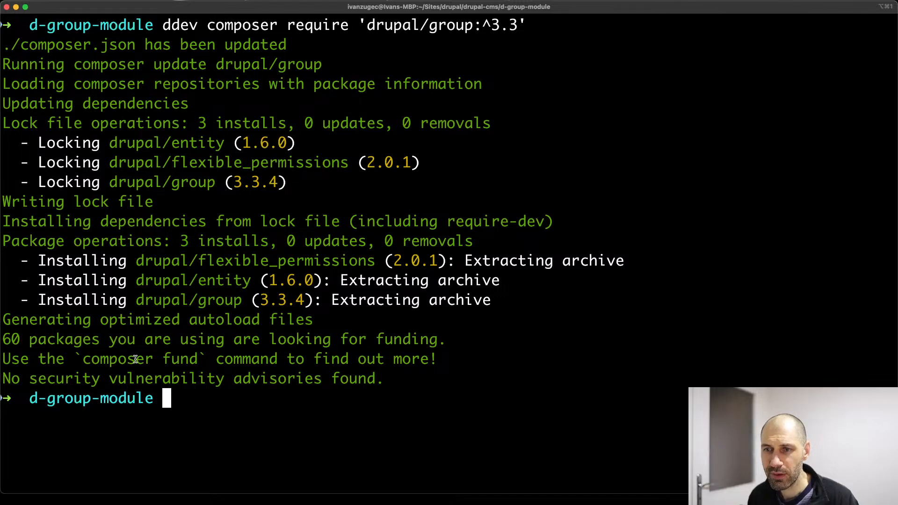
{"action": "key", "text": "super+Tab"}
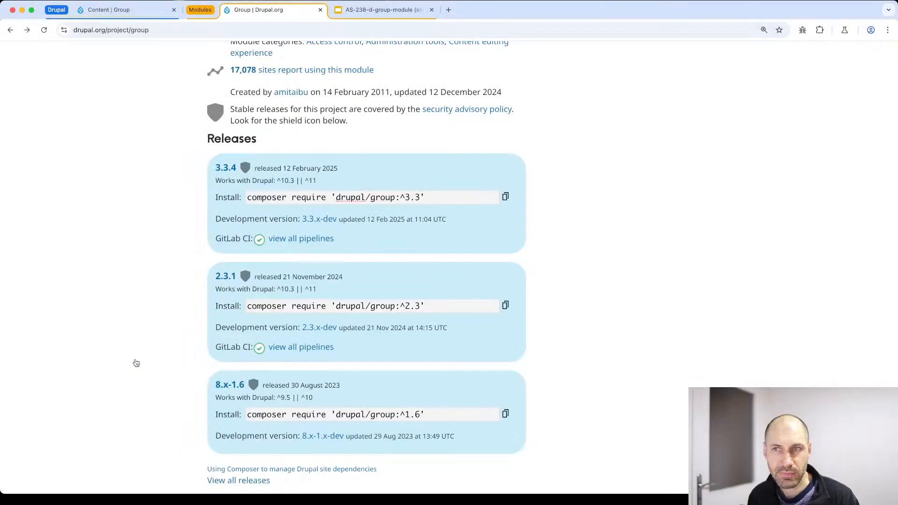
Filter the Extend list by 'group', tick Group and Group Node, and submit them for installation.
{"action": "left_click", "coordinate": [135, 9]}
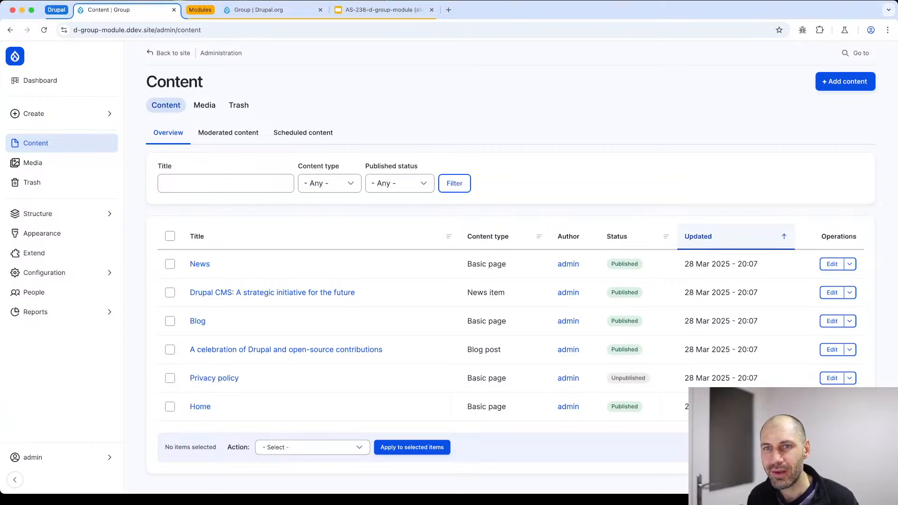
{"action": "left_click", "coordinate": [64, 258]}
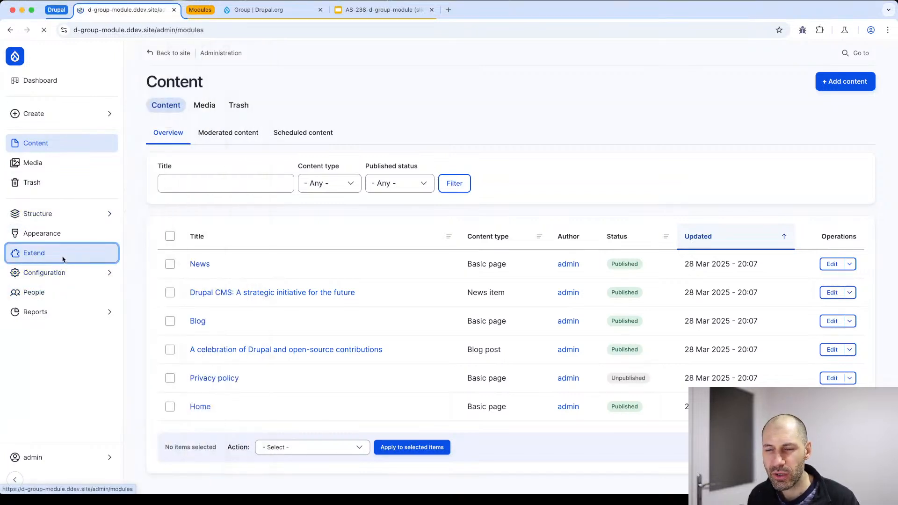
{"action": "left_click", "coordinate": [230, 157]}
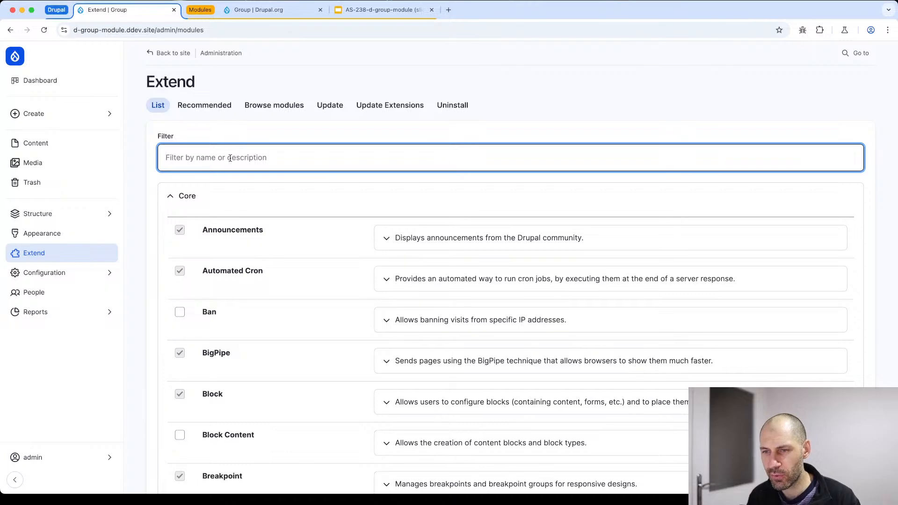
{"action": "type", "text": "group"}
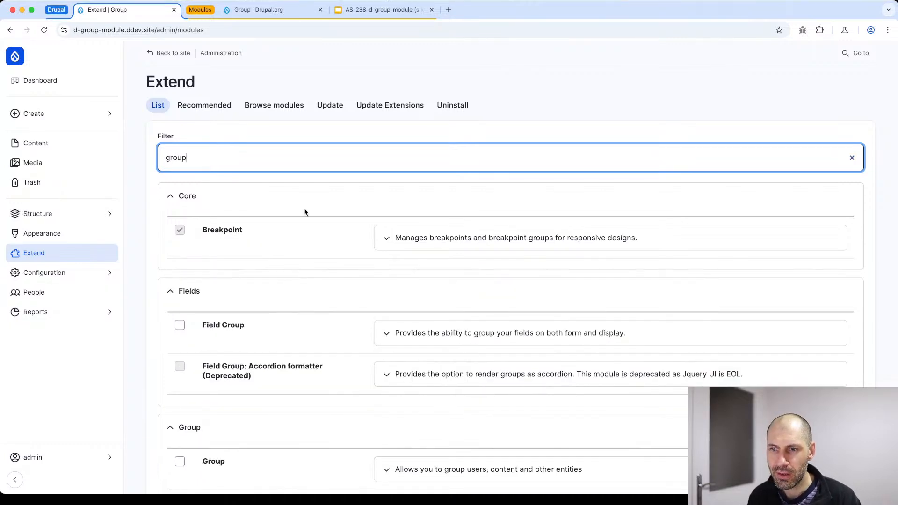
{"action": "scroll", "coordinate": [355, 280], "scroll_direction": "down", "scroll_amount": 4}
{"action": "scroll", "coordinate": [303, 347], "scroll_direction": "down", "scroll_amount": 2}
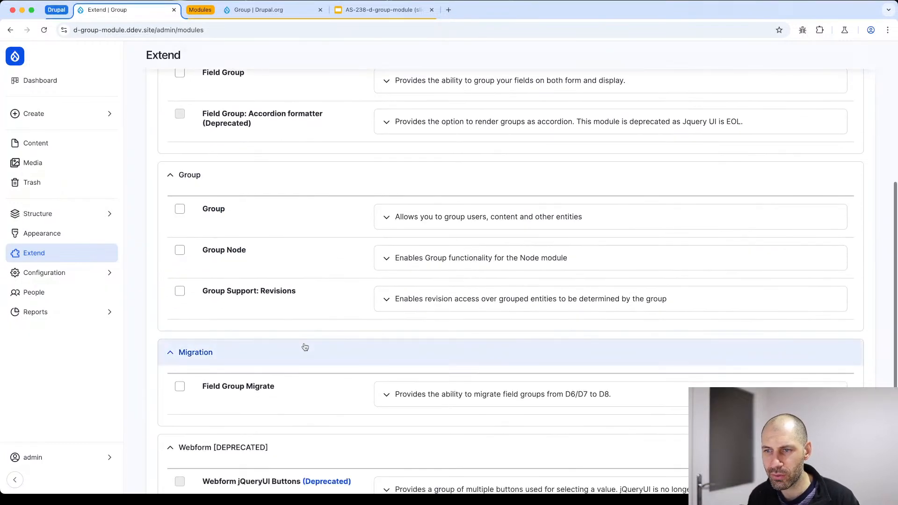
{"action": "left_click", "coordinate": [212, 212]}
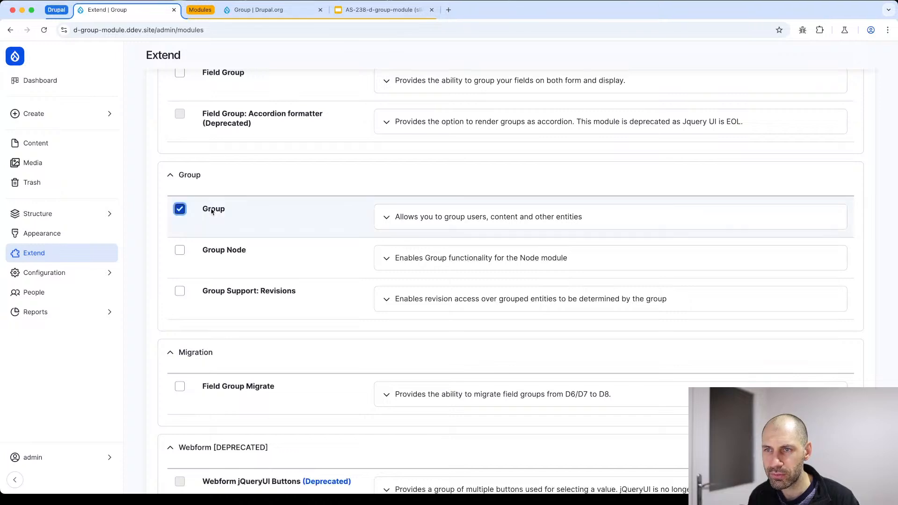
{"action": "left_click", "coordinate": [229, 252]}
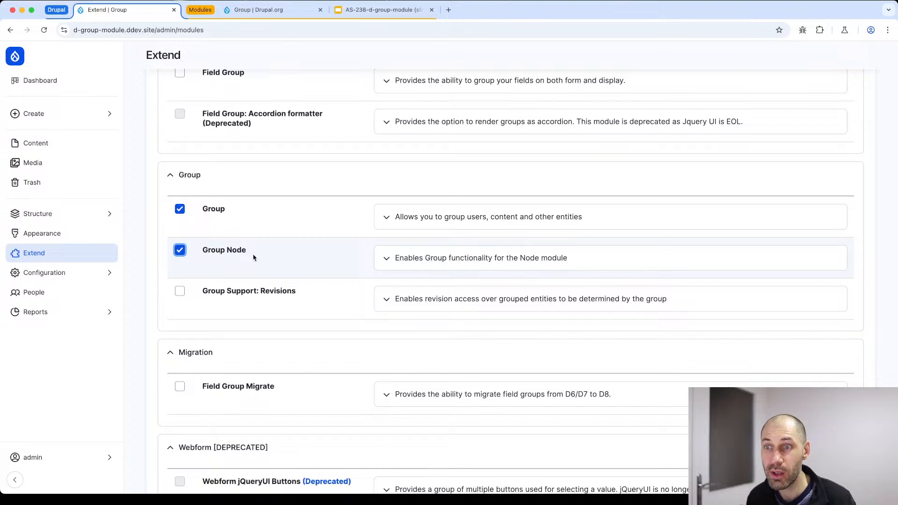
{"action": "scroll", "coordinate": [255, 262], "scroll_direction": "down", "scroll_amount": 3}
{"action": "left_click", "coordinate": [184, 434]}
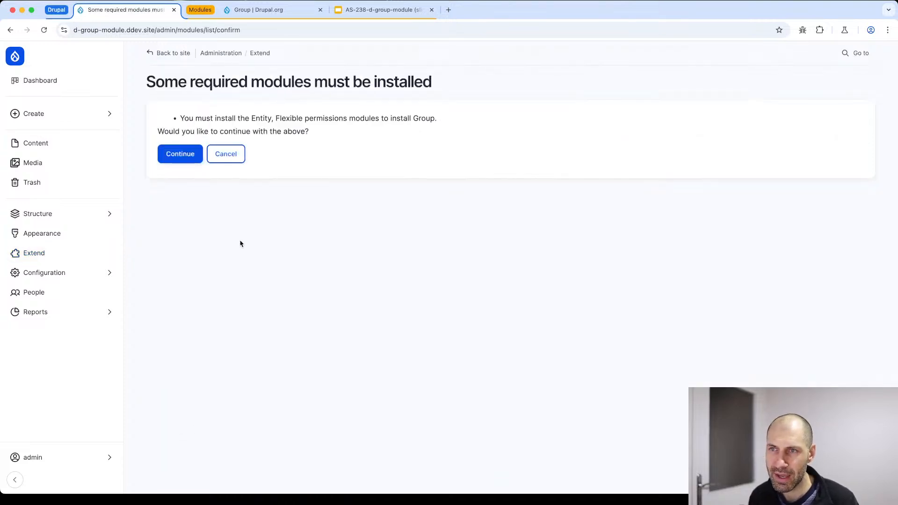
Confirm installing Entity and Flexible permissions too, then dismiss the error and status messages.
{"action": "left_click", "coordinate": [193, 149]}
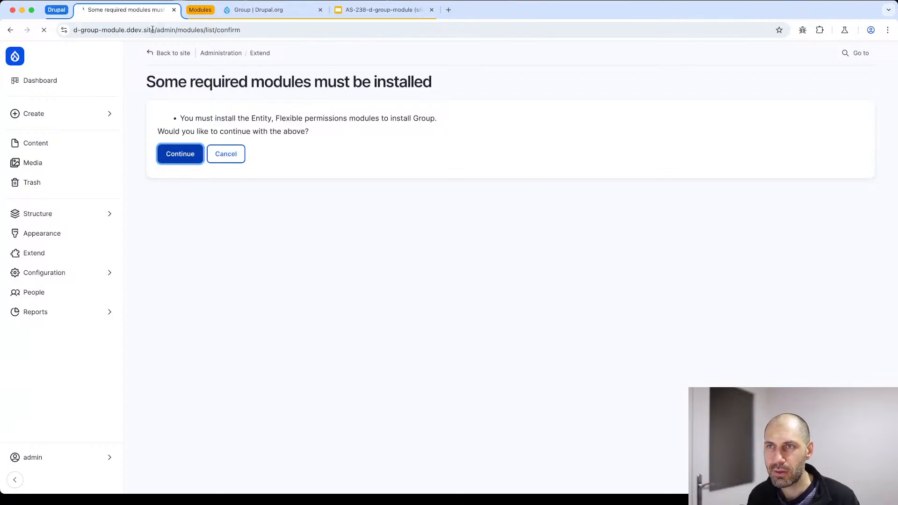
{"action": "left_click", "coordinate": [199, 10]}
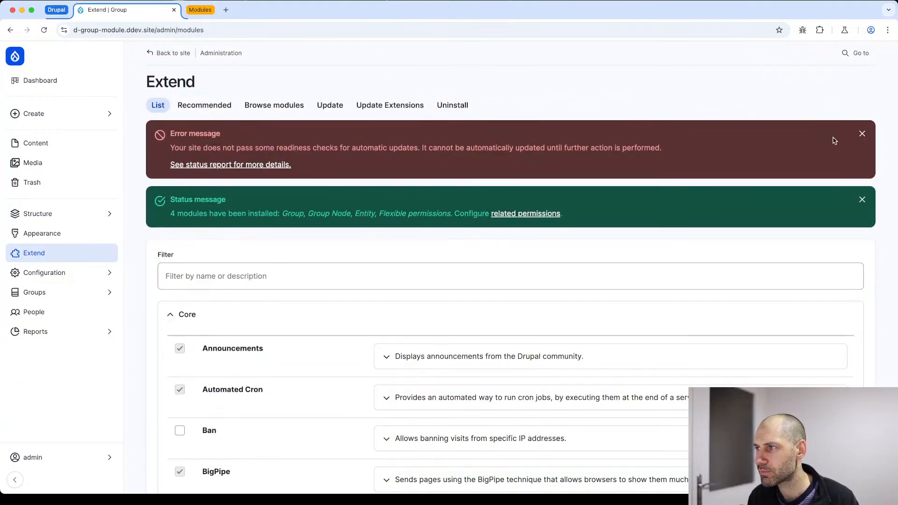
{"action": "left_click", "coordinate": [862, 133]}
{"action": "left_click", "coordinate": [862, 134]}
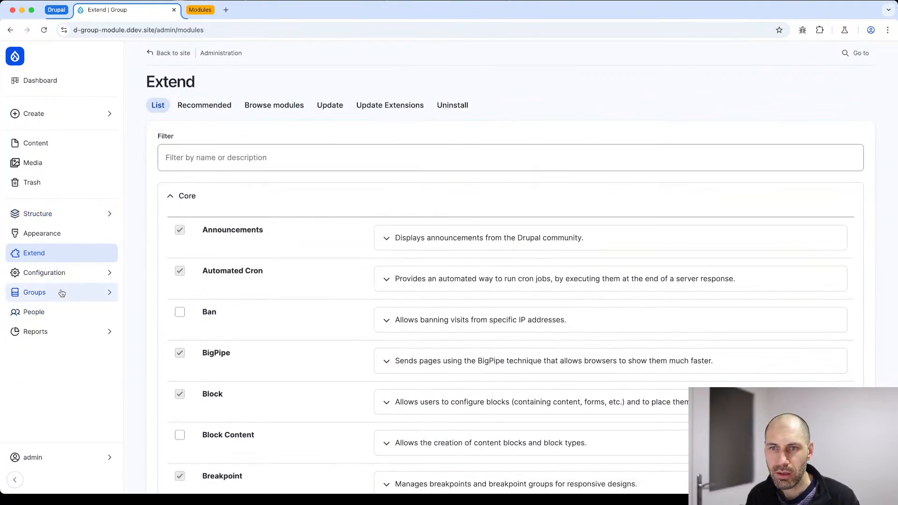
{"action": "mouse_move", "coordinate": [60, 294]}
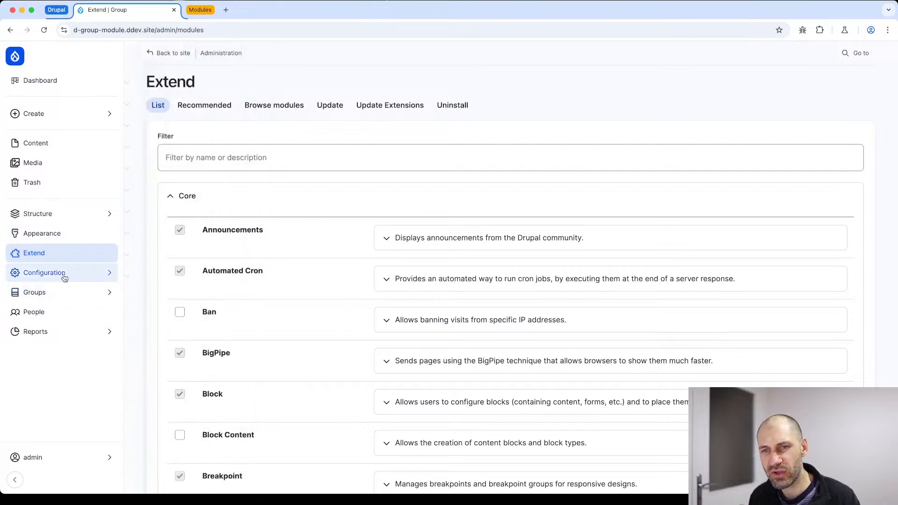
{"action": "left_click", "coordinate": [45, 298]}
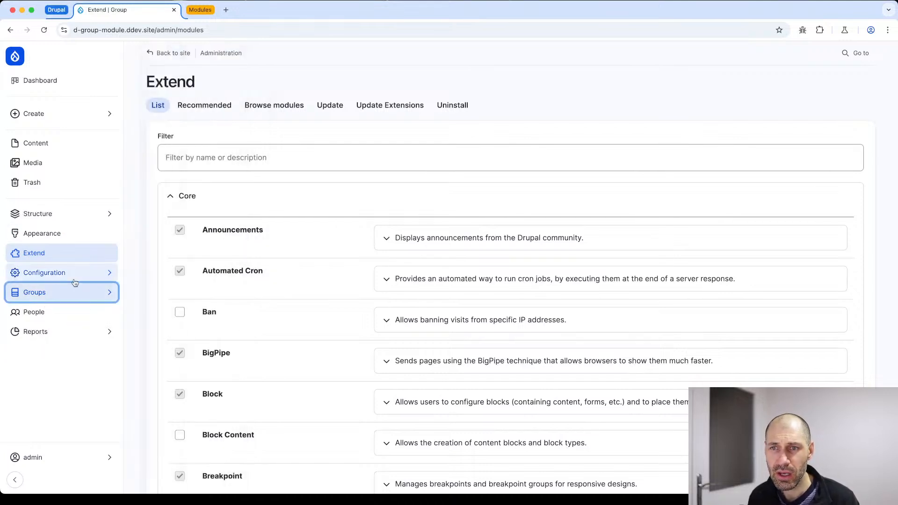
Open the Groups overview in a new tab, go to Group types, and start adding one.
{"action": "mouse_move", "coordinate": [64, 296]}
{"action": "left_click", "coordinate": [168, 57], "text": "super"}
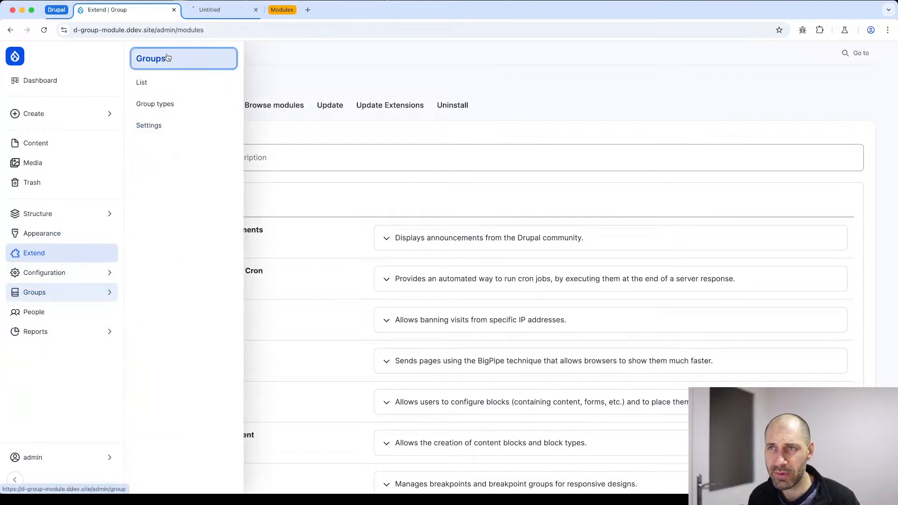
{"action": "left_click", "coordinate": [223, 10]}
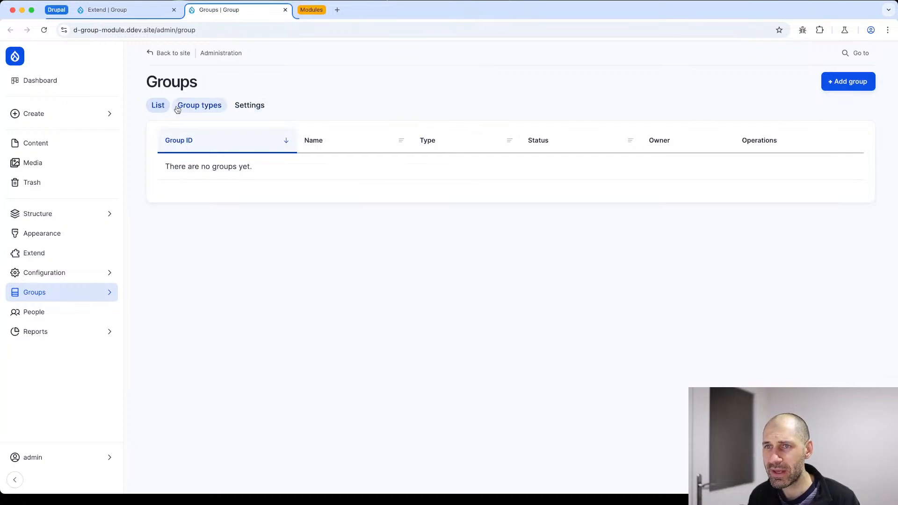
{"action": "left_click", "coordinate": [194, 111]}
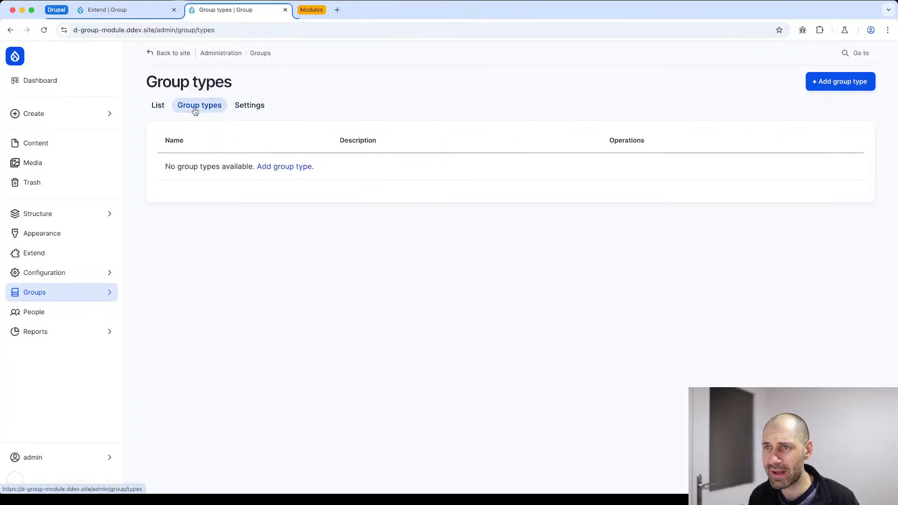
{"action": "left_click", "coordinate": [847, 87]}
Name the new group type 'Class'.
{"action": "left_click", "coordinate": [211, 135]}
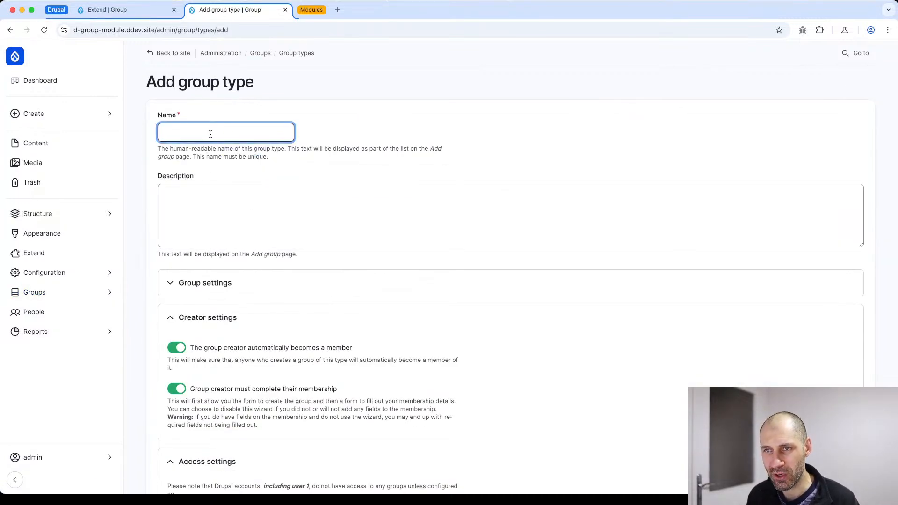
{"action": "type", "text": "Cl"}
{"action": "key", "text": "BackSpace"}
{"action": "key", "text": "BackSpace"}
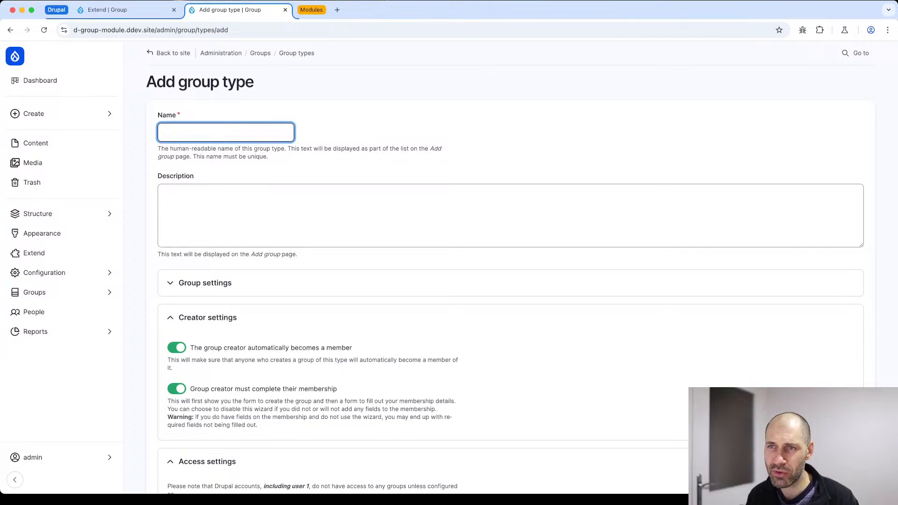
{"action": "type", "text": "Class"}
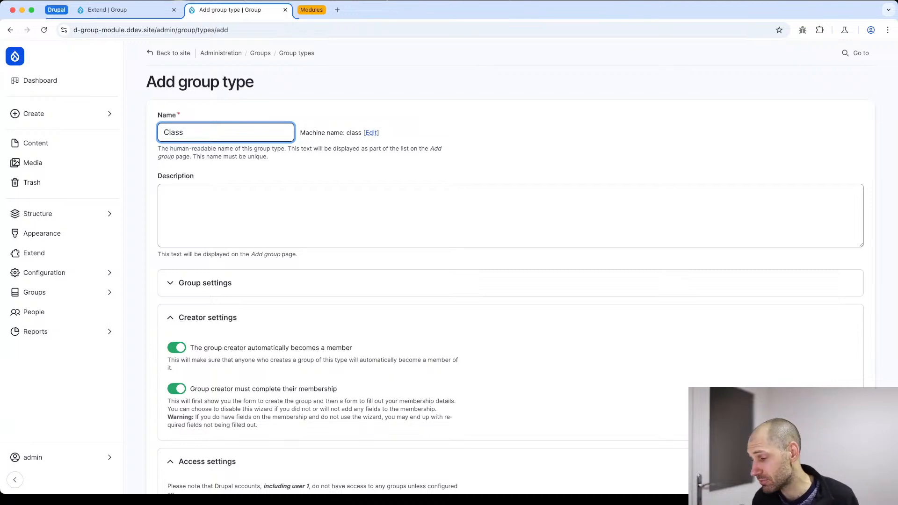
{"action": "scroll", "coordinate": [291, 214], "scroll_direction": "down", "scroll_amount": 4}
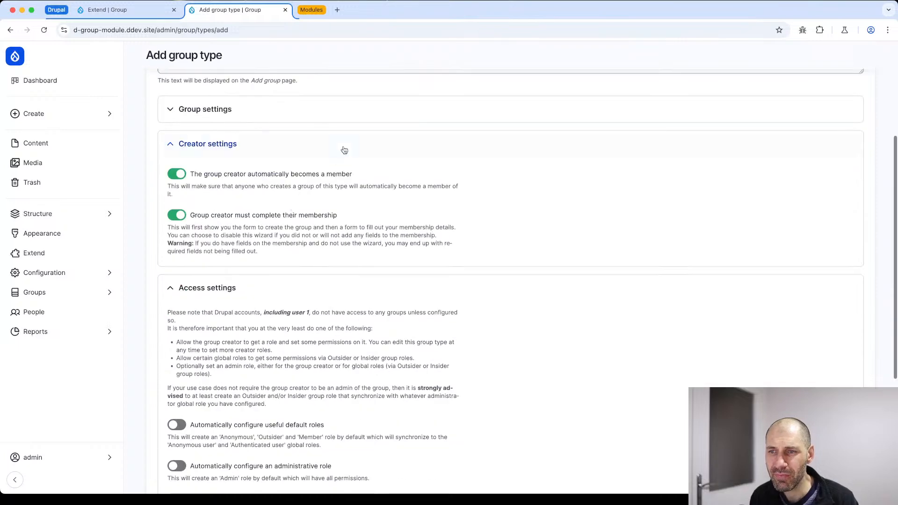
{"action": "left_click", "coordinate": [230, 116]}
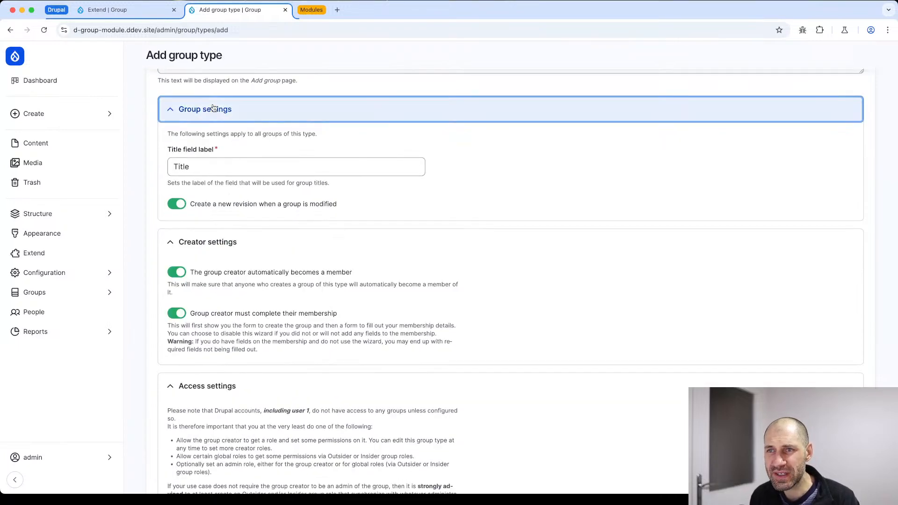
{"action": "left_click", "coordinate": [214, 108]}
{"action": "scroll", "coordinate": [222, 133], "scroll_direction": "down", "scroll_amount": 5}
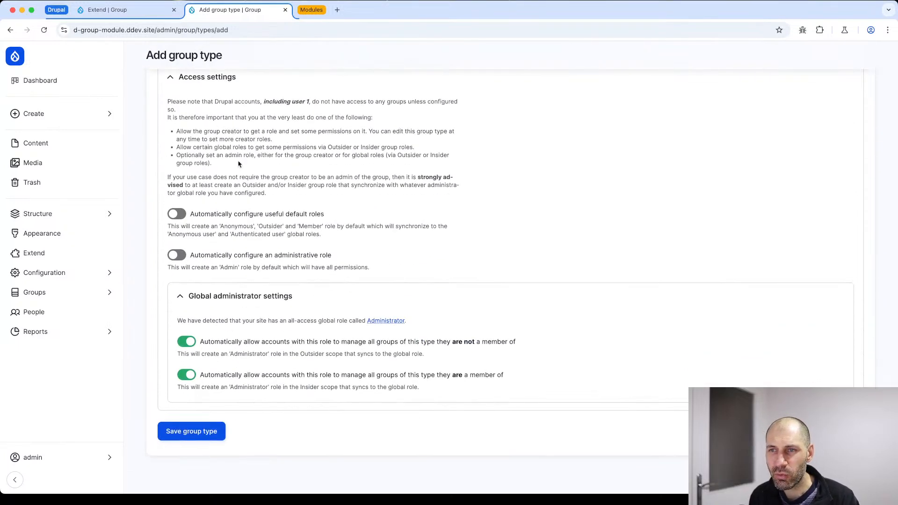
{"action": "scroll", "coordinate": [191, 219], "scroll_direction": "up", "scroll_amount": 1}
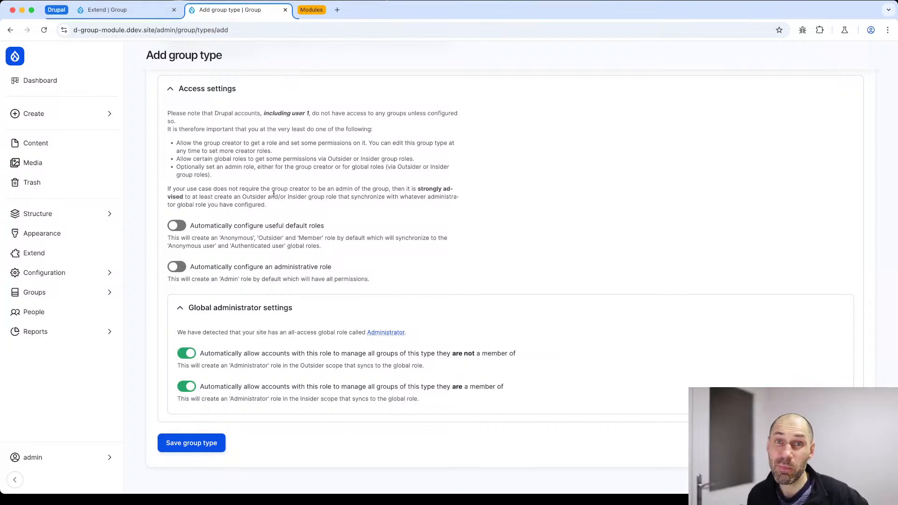
Enable automatic default roles and an administrative role, then save the Class group type.
{"action": "left_click", "coordinate": [181, 231]}
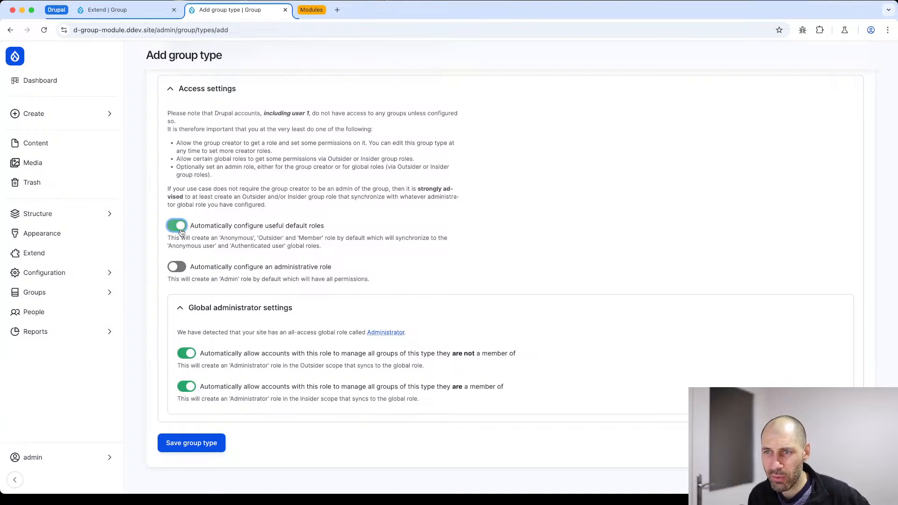
{"action": "left_click", "coordinate": [177, 268]}
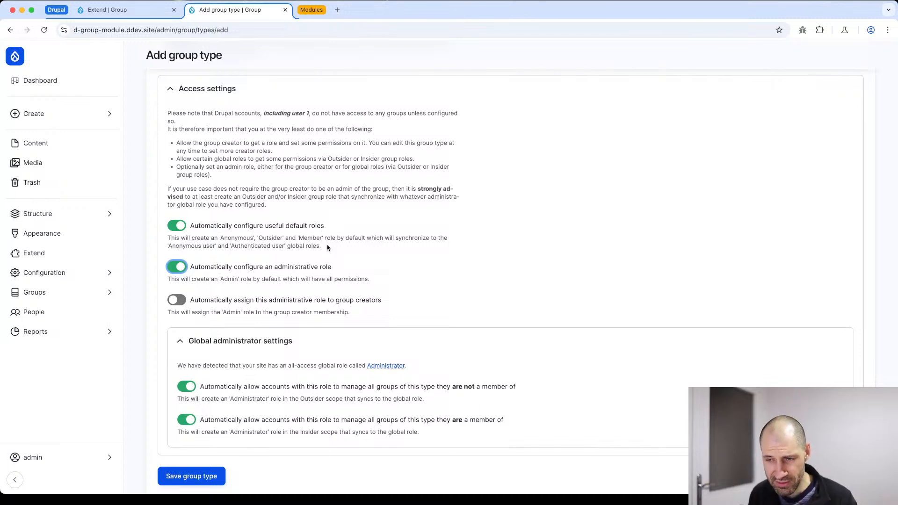
{"action": "scroll", "coordinate": [323, 234], "scroll_direction": "down", "scroll_amount": 2}
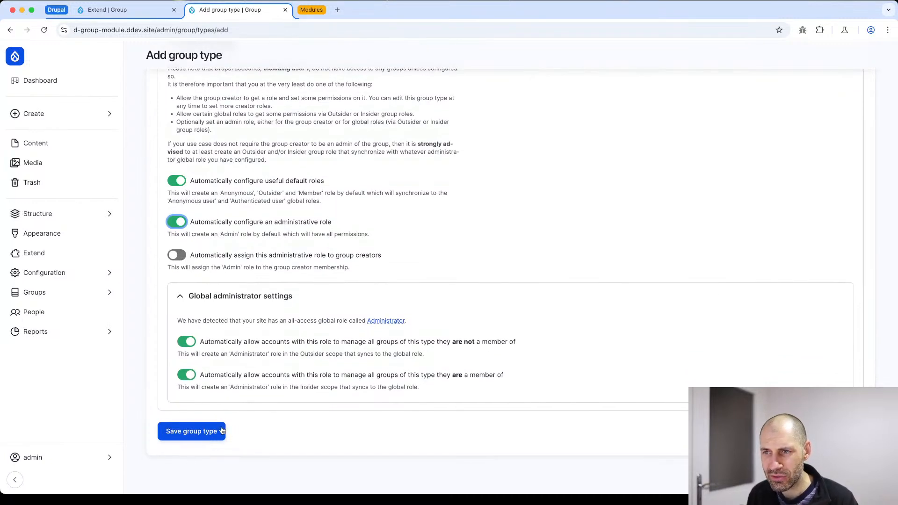
{"action": "left_click", "coordinate": [202, 434]}
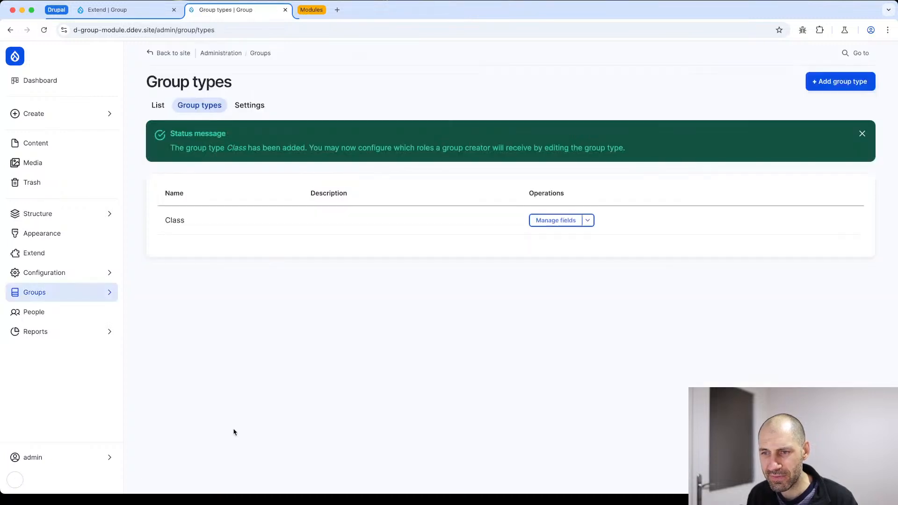
Open Manage fields for the Class group type from its Operations menu on Group types.
{"action": "left_click", "coordinate": [588, 220]}
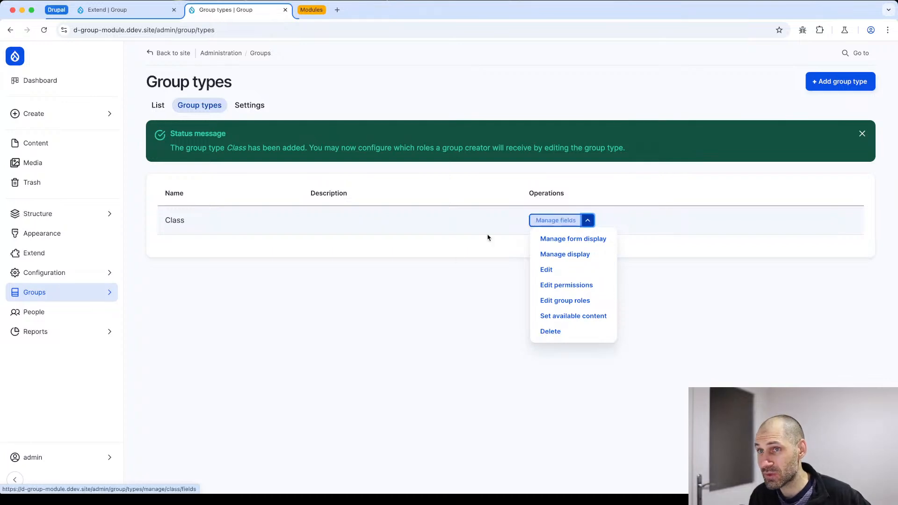
{"action": "left_click", "coordinate": [457, 327]}
{"action": "key", "text": "super+equal"}
{"action": "key", "text": "super+equal"}
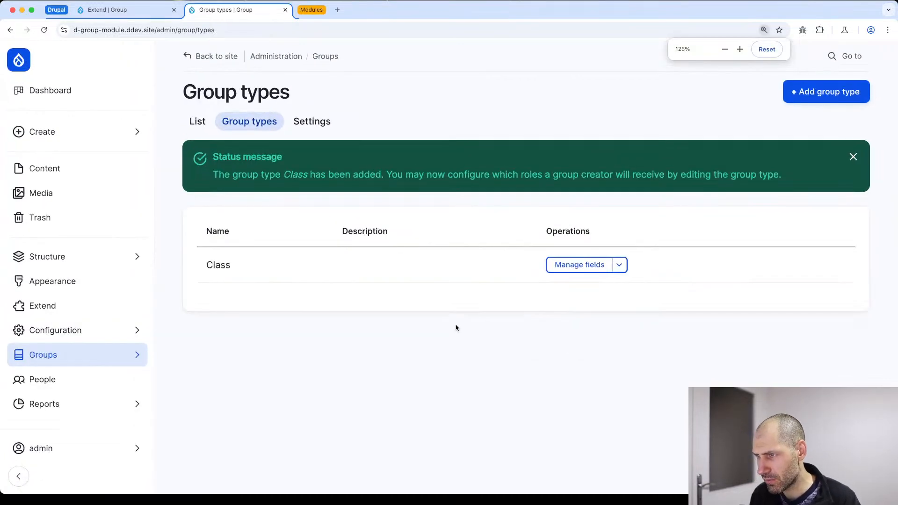
{"action": "left_click", "coordinate": [625, 268]}
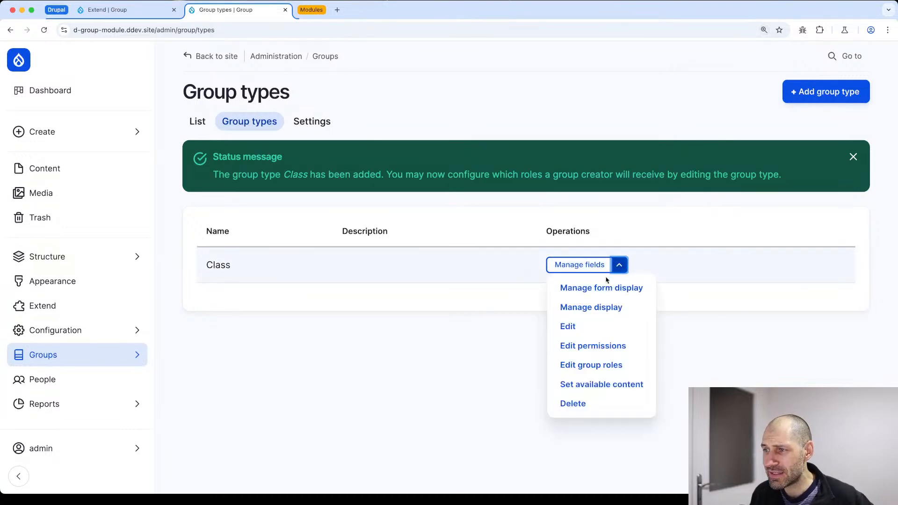
{"action": "left_click", "coordinate": [593, 268]}
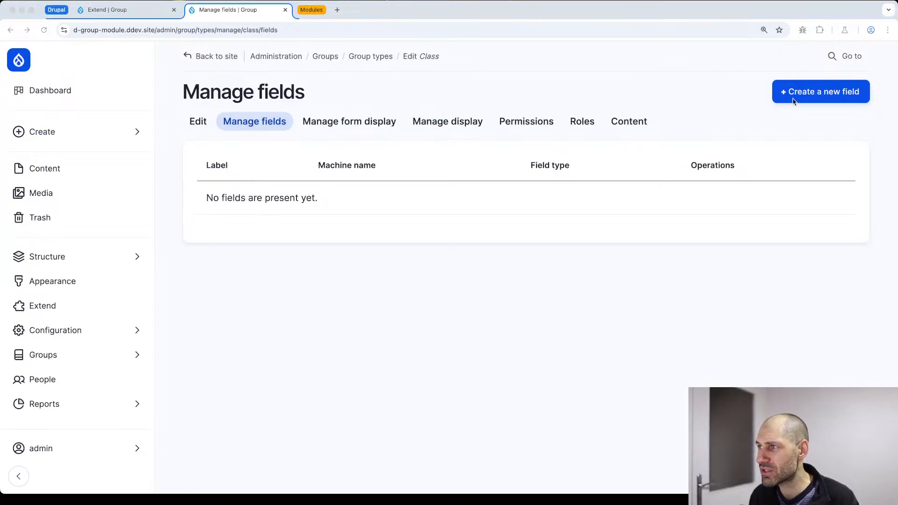
Add a Text (plain, long) field labelled 'Class details' to the Class group type.
{"action": "left_click", "coordinate": [812, 94]}
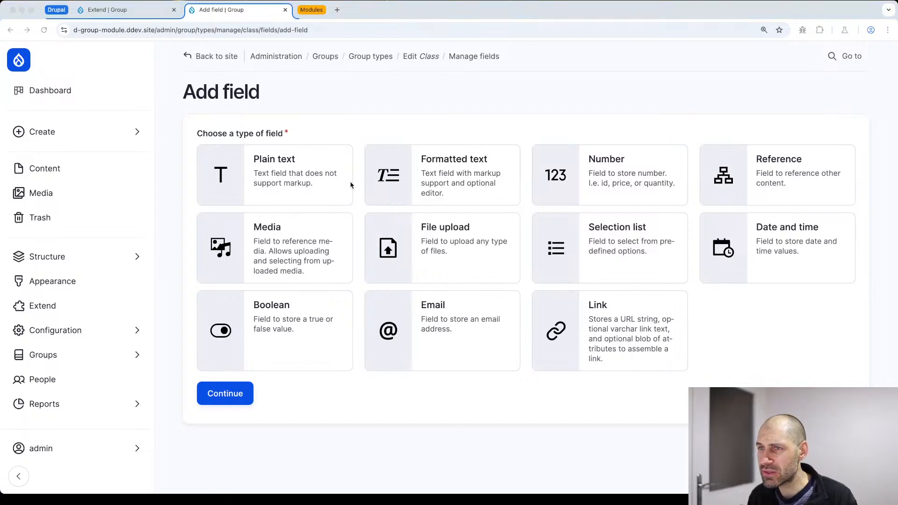
{"action": "left_click", "coordinate": [295, 174]}
{"action": "left_click", "coordinate": [238, 394]}
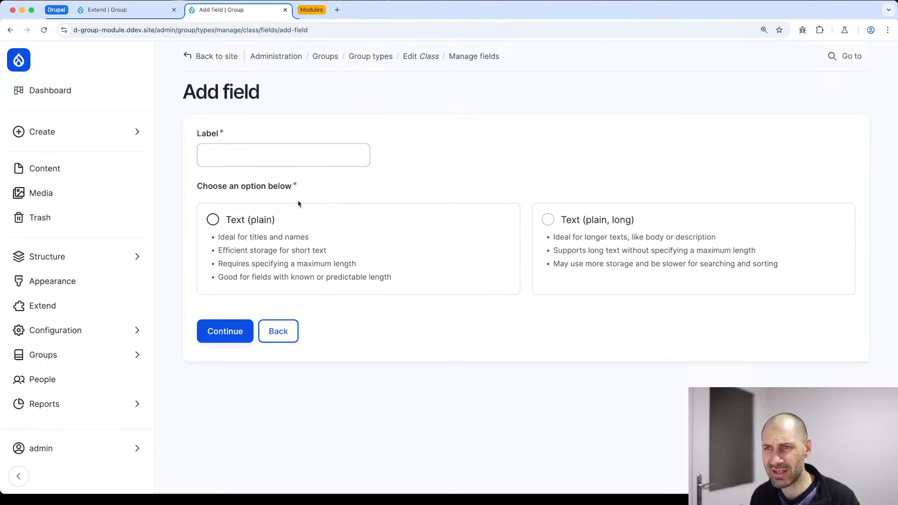
{"action": "left_click", "coordinate": [572, 226]}
{"action": "left_click", "coordinate": [296, 159]}
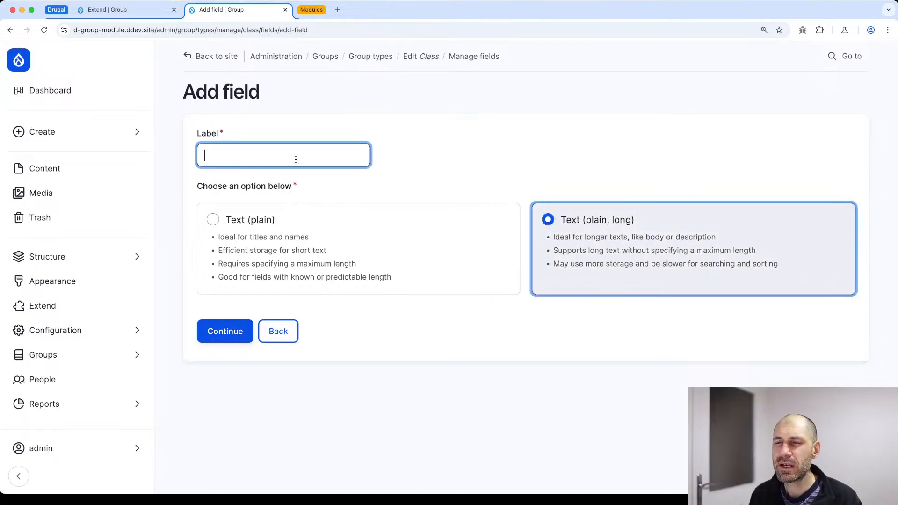
{"action": "type", "text": "Class details"}
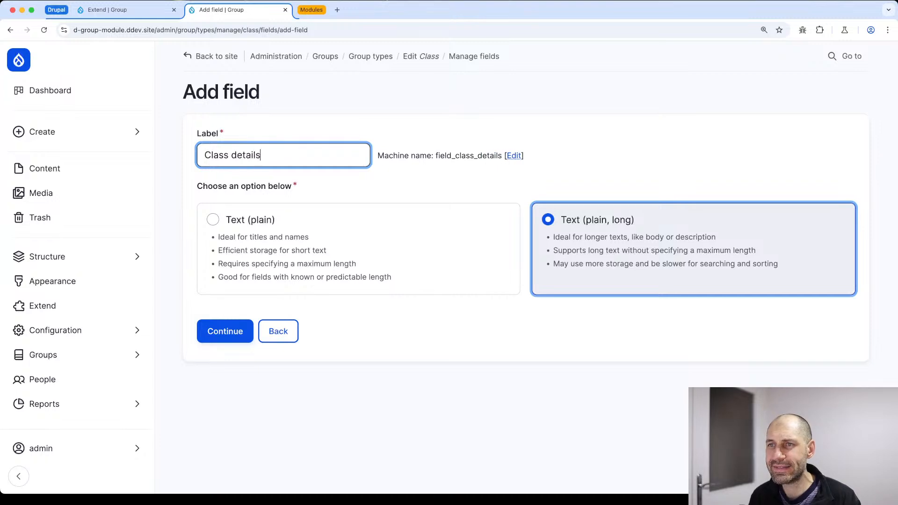
{"action": "left_click", "coordinate": [225, 333]}
{"action": "scroll", "coordinate": [226, 333], "scroll_direction": "down", "scroll_amount": 5}
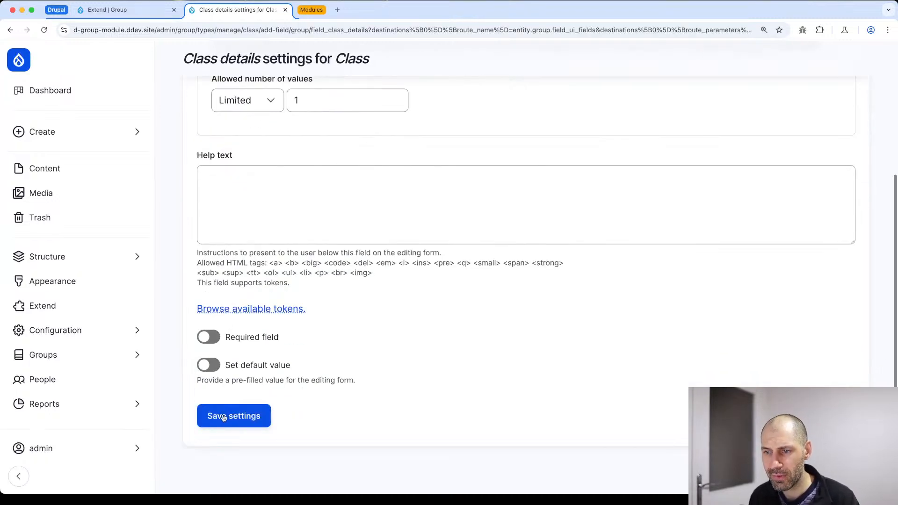
{"action": "left_click", "coordinate": [224, 417]}
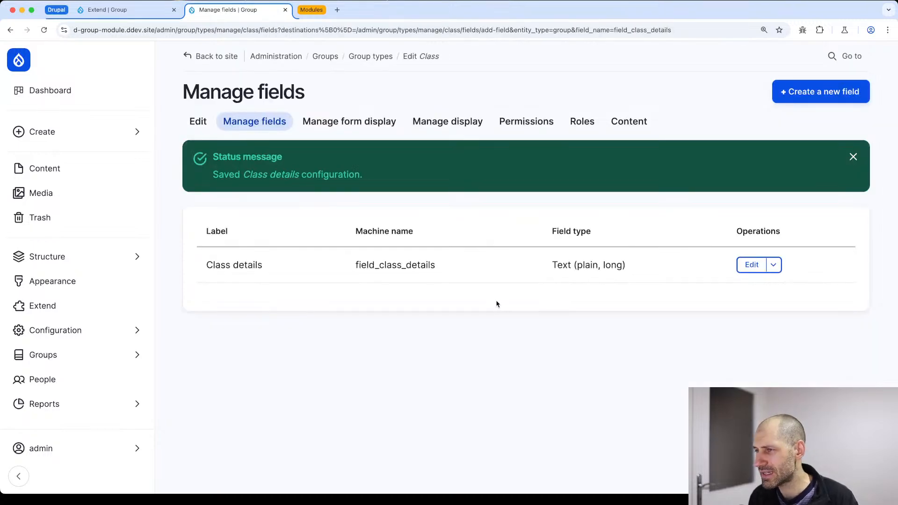
Reorder the Class form display so Class details sits right after Title, and save.
{"action": "left_click", "coordinate": [350, 122]}
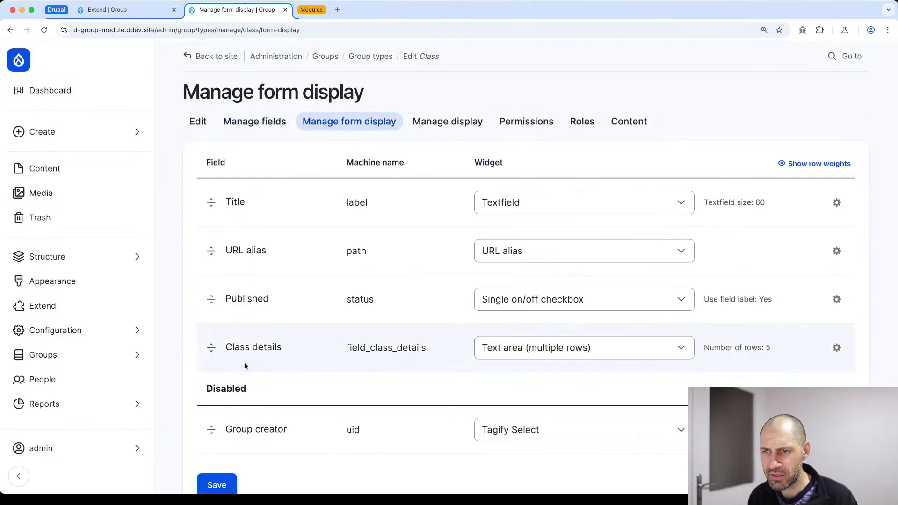
{"action": "left_click_drag", "start_coordinate": [214, 352], "coordinate": [211, 269]}
{"action": "scroll", "coordinate": [216, 402], "scroll_direction": "down", "scroll_amount": 3}
{"action": "left_click", "coordinate": [215, 380]}
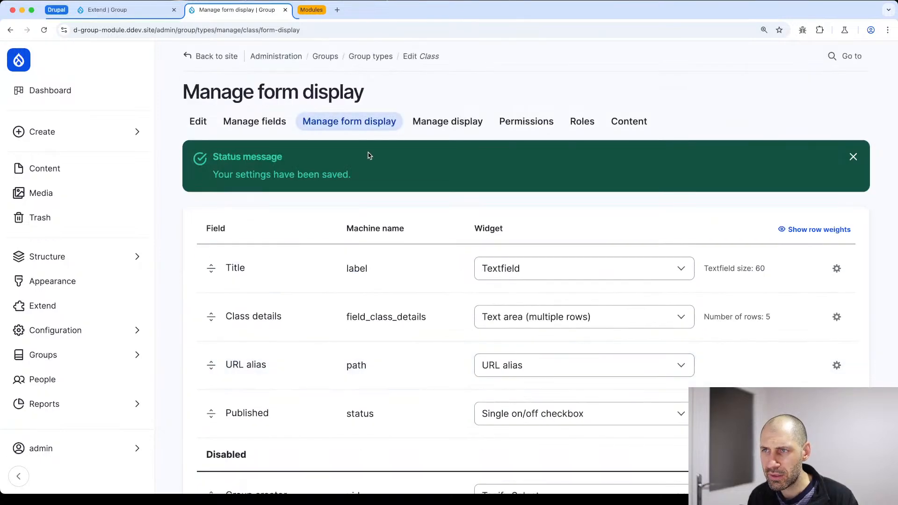
Save the Class Manage display settings and return to the Groups list.
{"action": "left_click", "coordinate": [447, 121]}
{"action": "scroll", "coordinate": [229, 327], "scroll_direction": "down", "scroll_amount": 2}
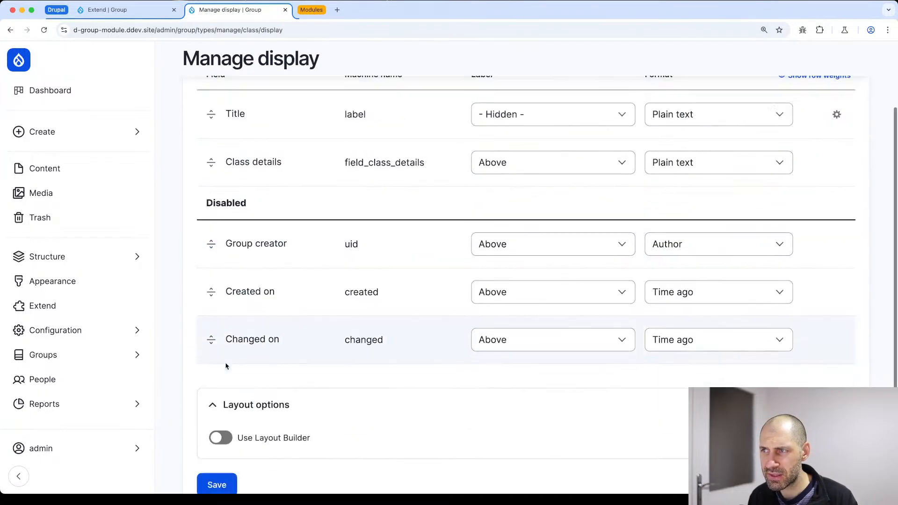
{"action": "scroll", "coordinate": [226, 366], "scroll_direction": "down", "scroll_amount": 2}
{"action": "left_click", "coordinate": [217, 416]}
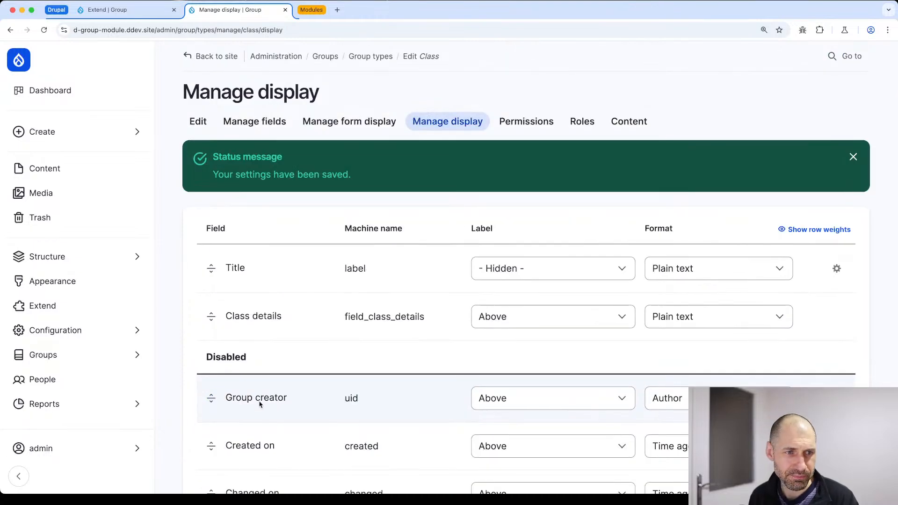
{"action": "mouse_move", "coordinate": [99, 138]}
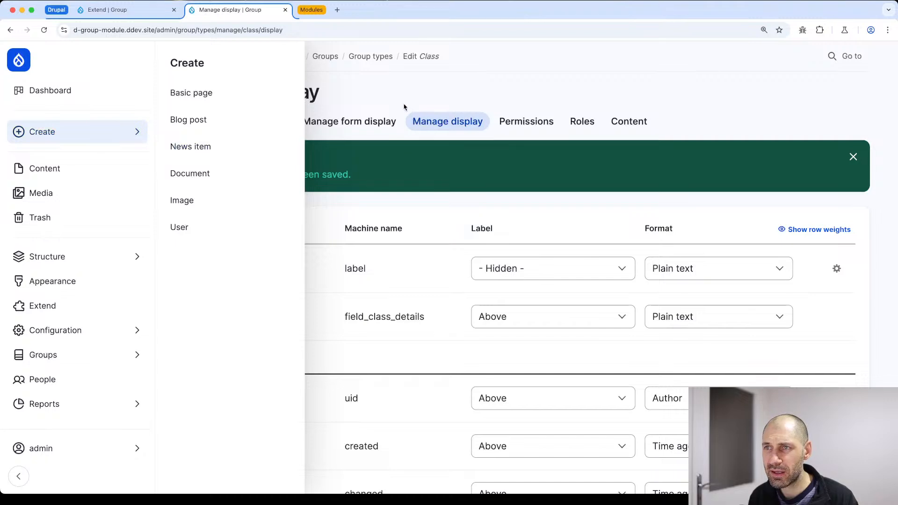
{"action": "left_click", "coordinate": [325, 57]}
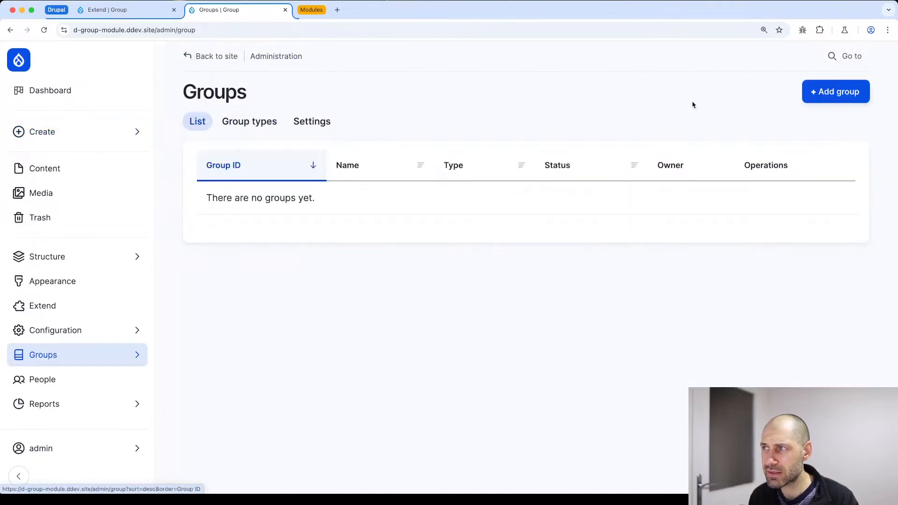
Start a new Class group titled 'Drupal class' with details 'Used for Drupal classes'.
{"action": "left_click", "coordinate": [837, 91]}
{"action": "left_click", "coordinate": [254, 160]}
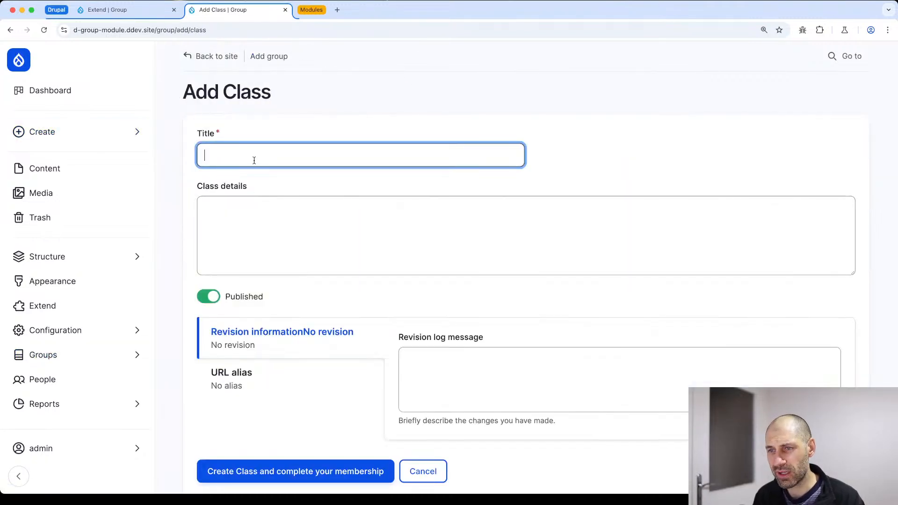
{"action": "type", "text": "React "}
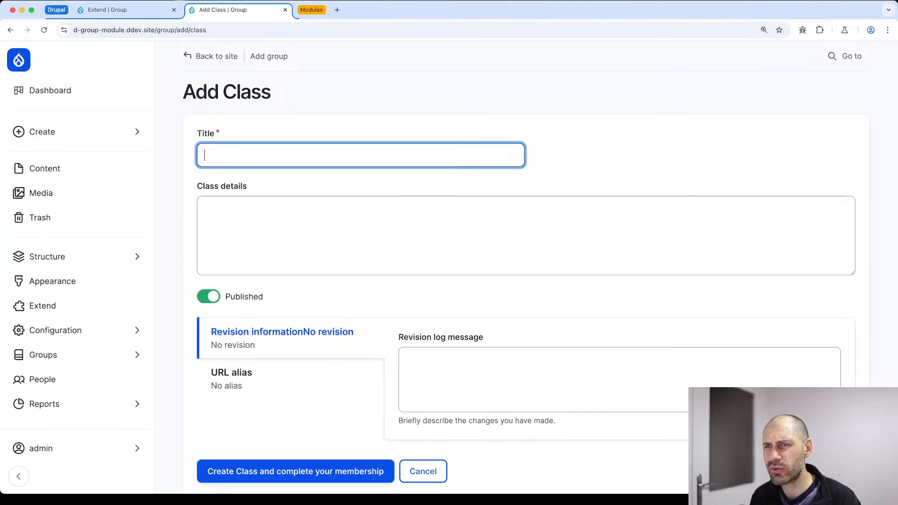
{"action": "type", "text": "Drupal class"}
{"action": "key", "text": "Tab"}
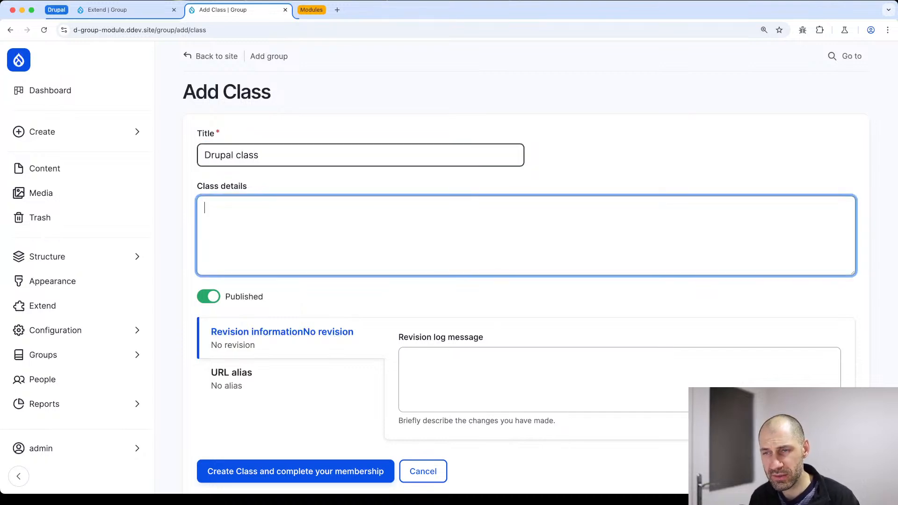
{"action": "type", "text": "Use d"}
{"action": "key", "text": "BackSpace"}
{"action": "key", "text": "BackSpace"}
{"action": "type", "text": "d"}
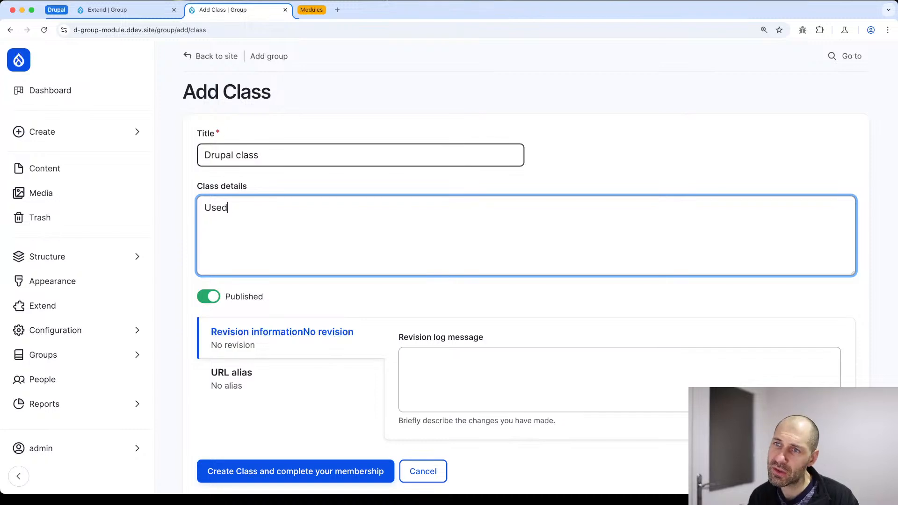
{"action": "type", "text": " for Drupal "}
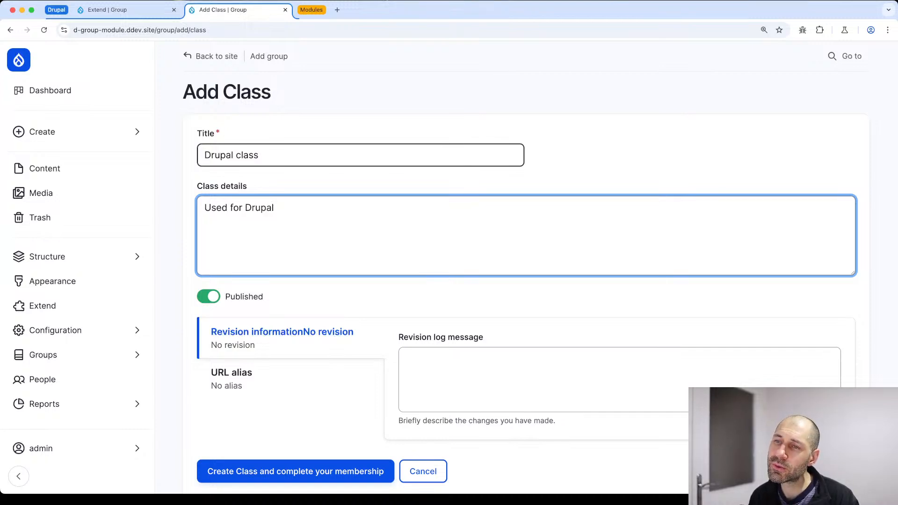
{"action": "type", "text": "ing"}
{"action": "key", "text": "BackSpace"}
{"action": "key", "text": "BackSpace"}
{"action": "type", "text": "classes."}
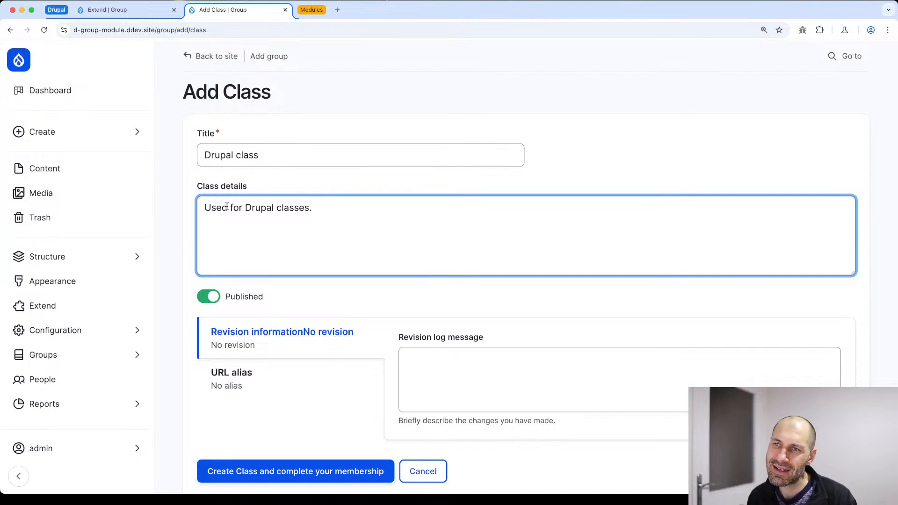
Save the Drupal class group with your membership, then begin another Class group.
{"action": "scroll", "coordinate": [288, 327], "scroll_direction": "down", "scroll_amount": 2}
{"action": "left_click", "coordinate": [267, 423]}
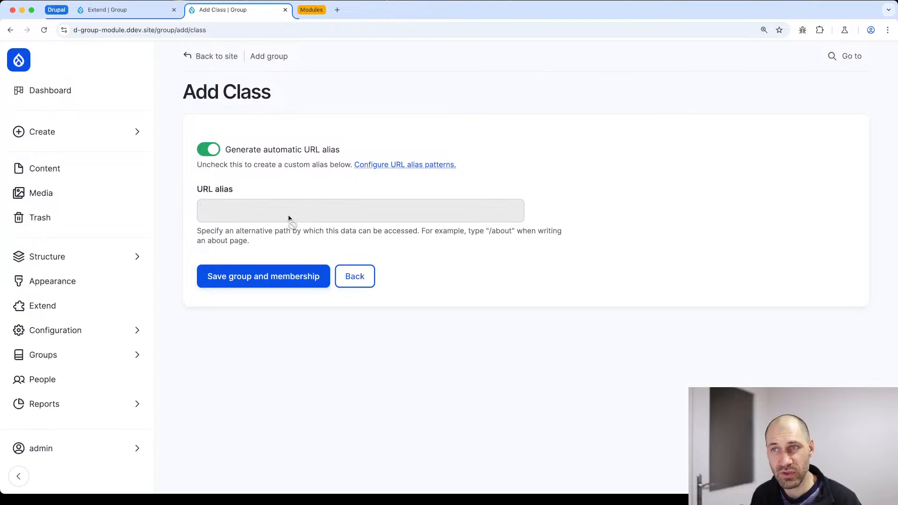
{"action": "left_click", "coordinate": [249, 281]}
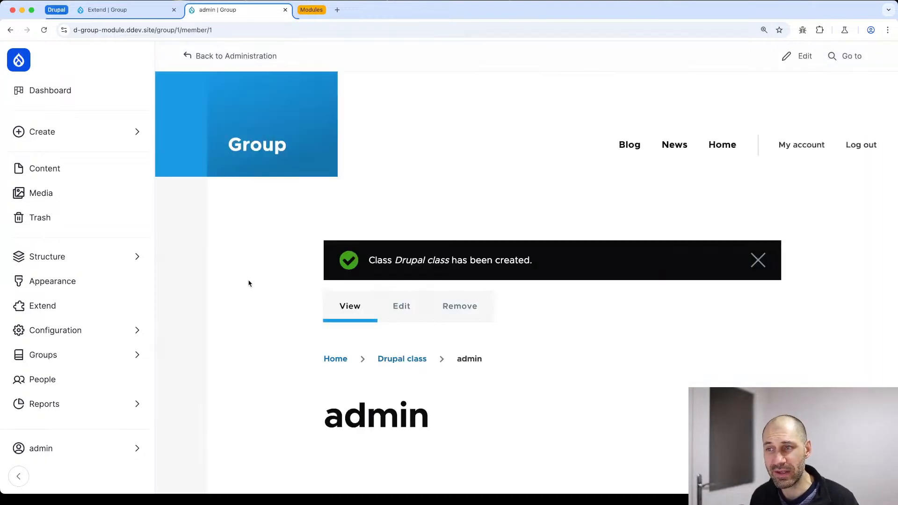
{"action": "scroll", "coordinate": [425, 356], "scroll_direction": "down", "scroll_amount": 2}
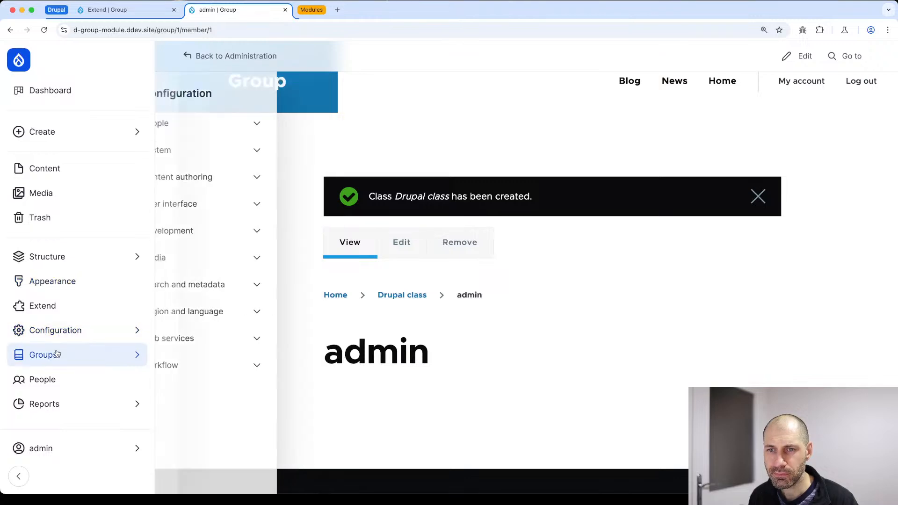
{"action": "mouse_move", "coordinate": [56, 354]}
{"action": "left_click", "coordinate": [194, 95]}
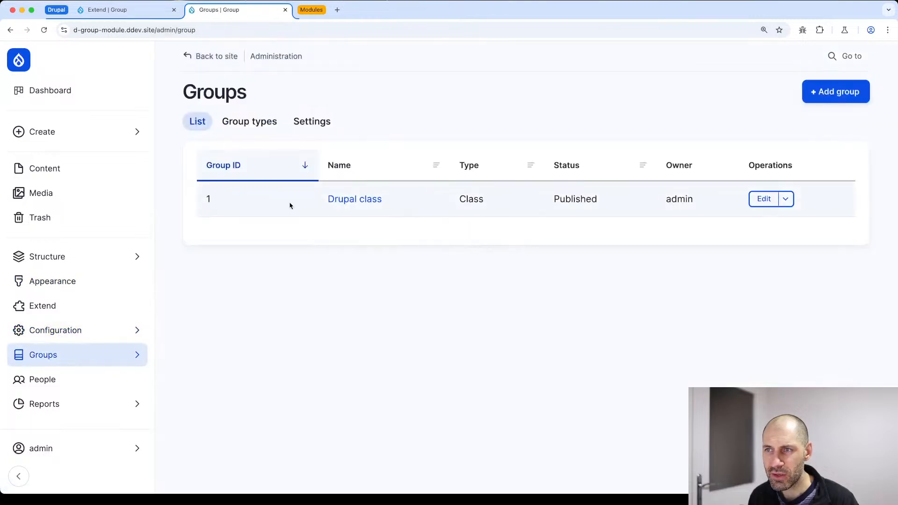
{"action": "left_click", "coordinate": [814, 93]}
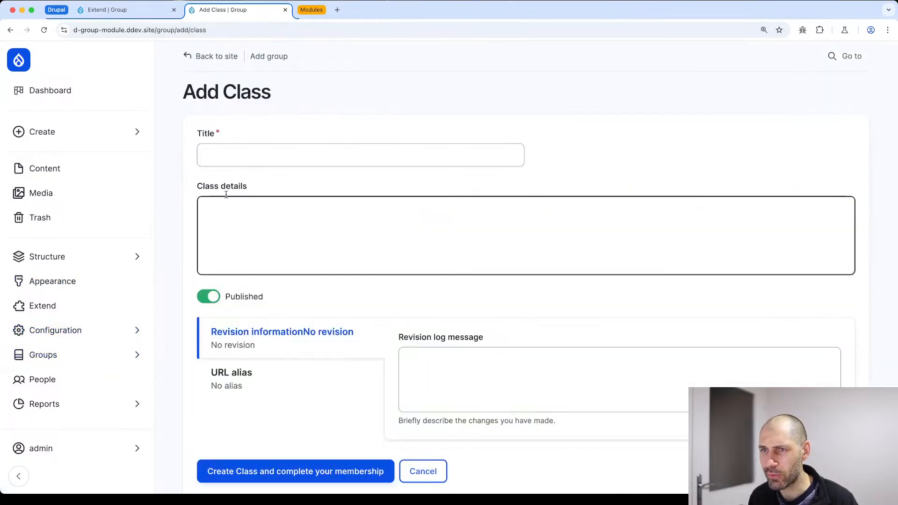
Create the 'React class' group with details 'Used for react class', saving your membership.
{"action": "left_click", "coordinate": [229, 164]}
{"action": "type", "text": "Reac"}
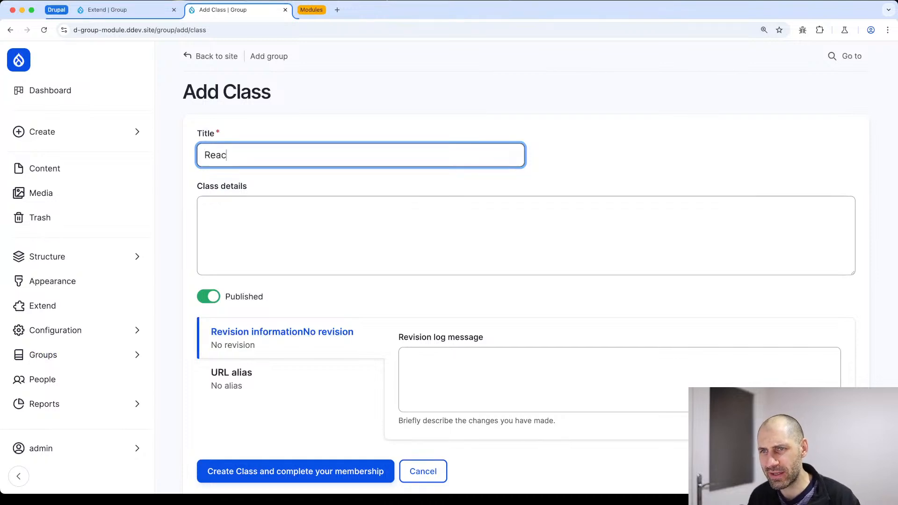
{"action": "type", "text": "t class"}
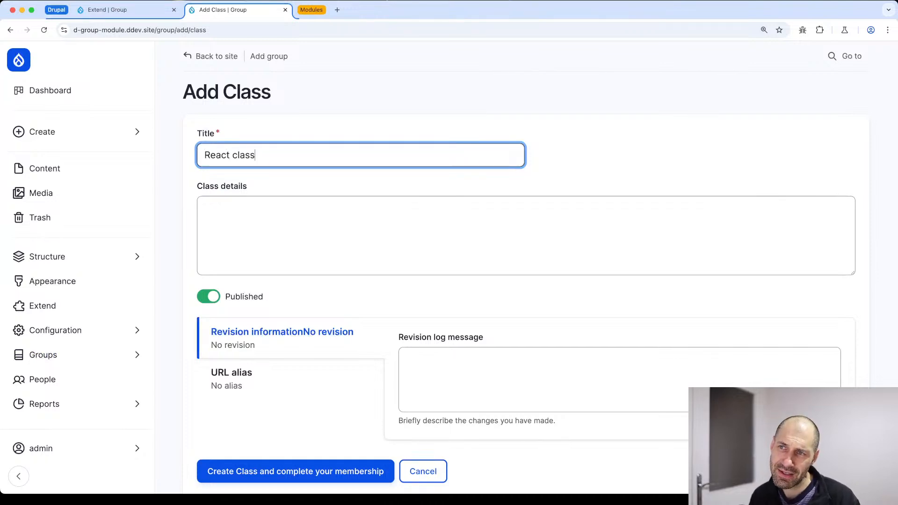
{"action": "left_click", "coordinate": [205, 208]}
{"action": "type", "text": "Used for reac"}
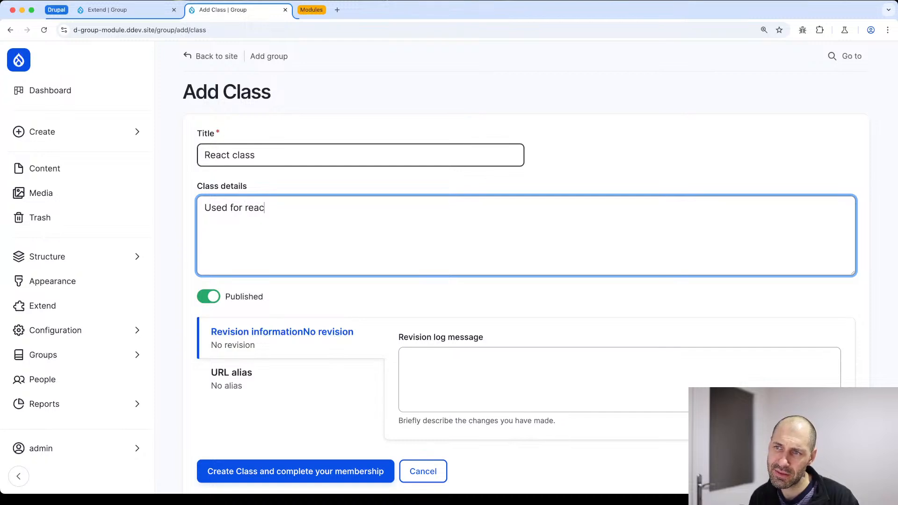
{"action": "type", "text": "t class"}
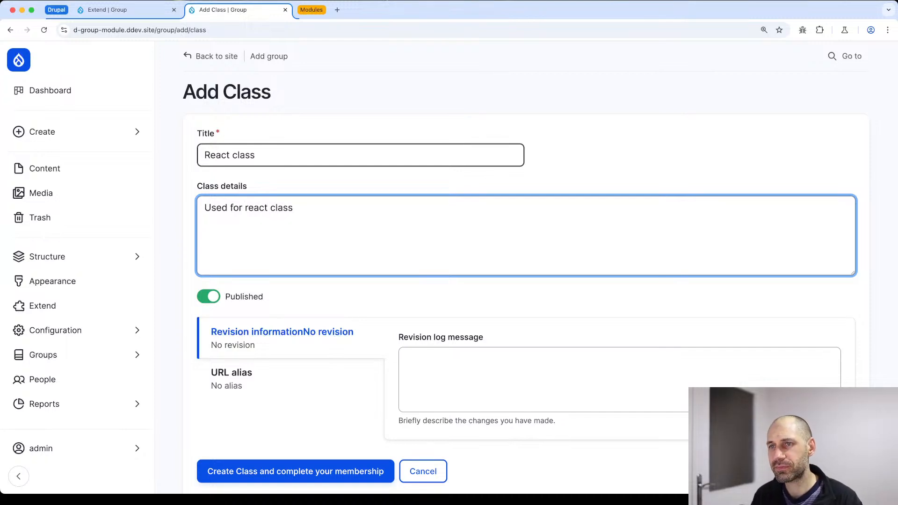
{"action": "left_click", "coordinate": [245, 468]}
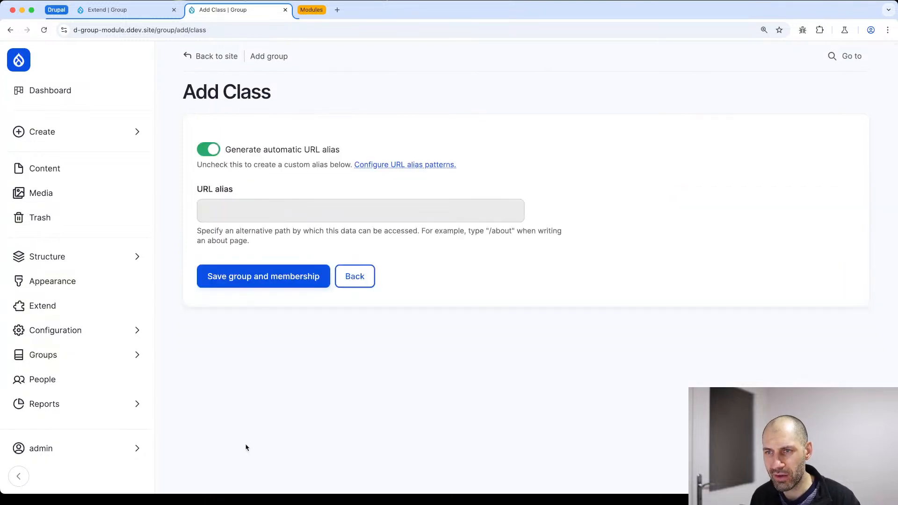
{"action": "left_click", "coordinate": [248, 276]}
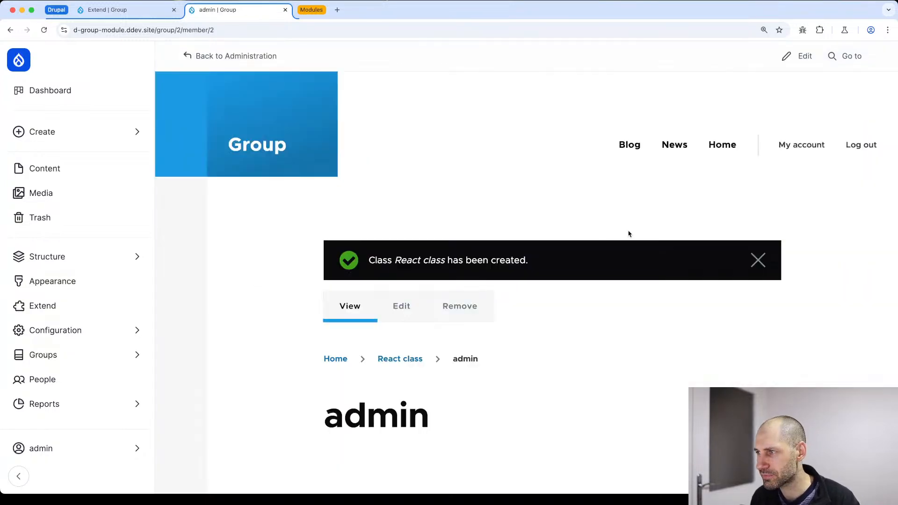
Dismiss the confirmation and open the Groups list showing both classes.
{"action": "left_click", "coordinate": [758, 258]}
{"action": "left_click", "coordinate": [78, 355]}
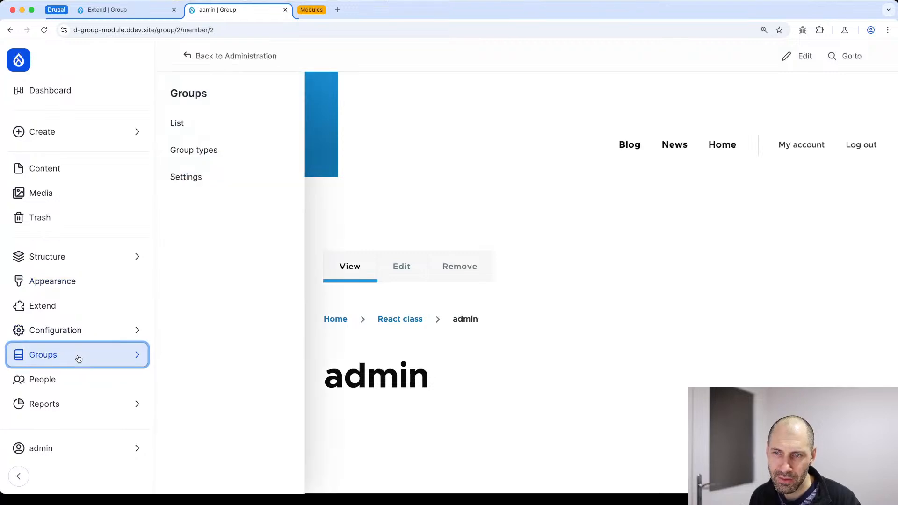
{"action": "left_click", "coordinate": [221, 93]}
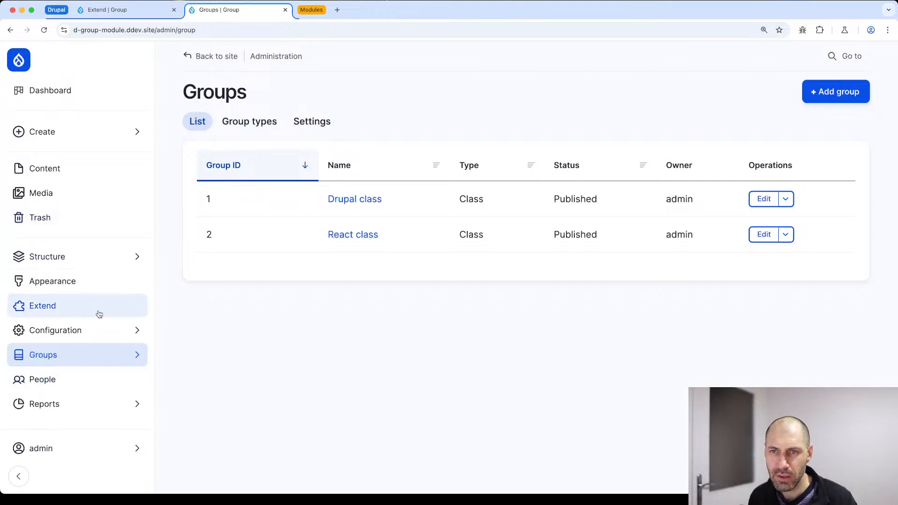
Open Views in a new tab and start a new view named 'Classes'.
{"action": "mouse_move", "coordinate": [96, 261]}
{"action": "left_click", "coordinate": [201, 304], "text": "super"}
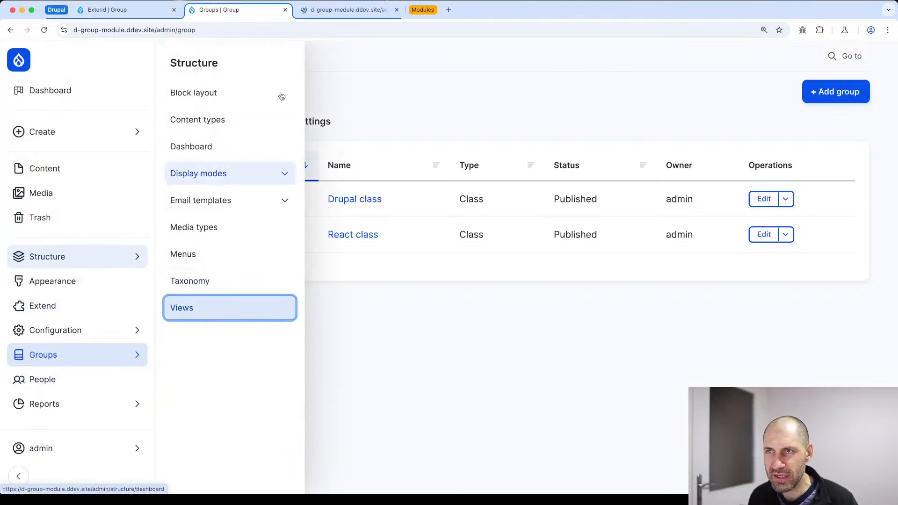
{"action": "left_click", "coordinate": [334, 10]}
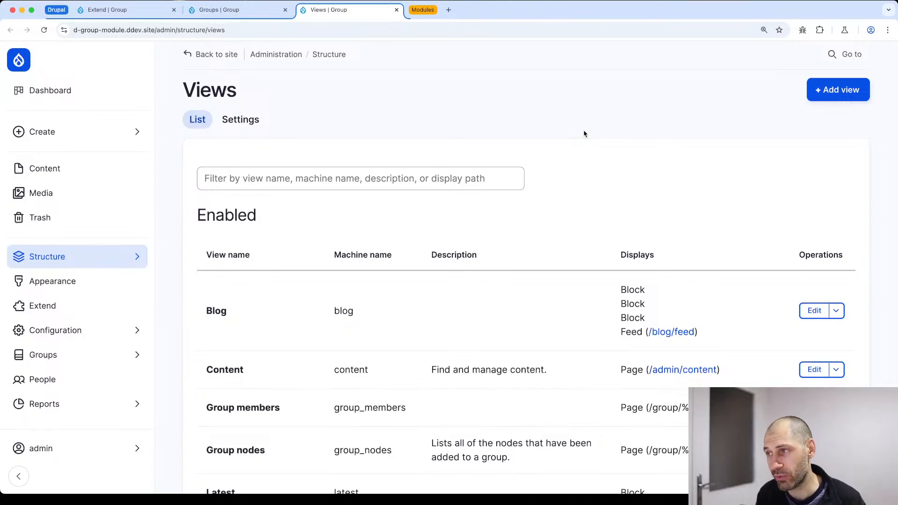
{"action": "left_click", "coordinate": [837, 90]}
{"action": "left_click", "coordinate": [249, 194]}
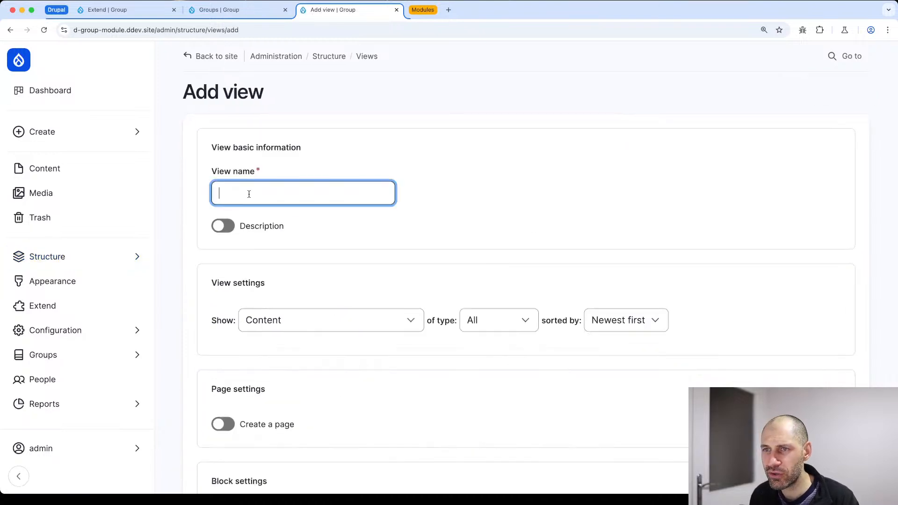
{"action": "type", "text": "Classes"}
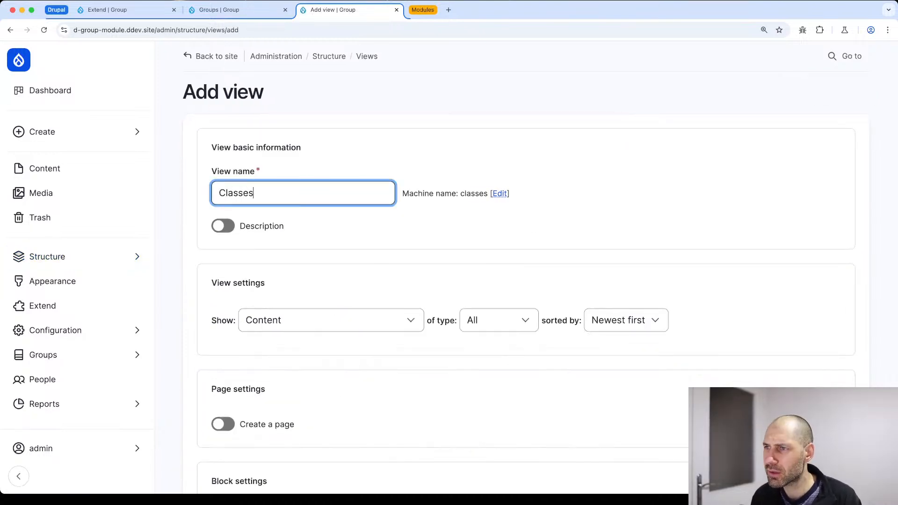
Make the view show Group entities restricted to the Class type.
{"action": "left_click", "coordinate": [284, 320]}
{"action": "scroll", "coordinate": [286, 319], "scroll_direction": "down", "scroll_amount": 5}
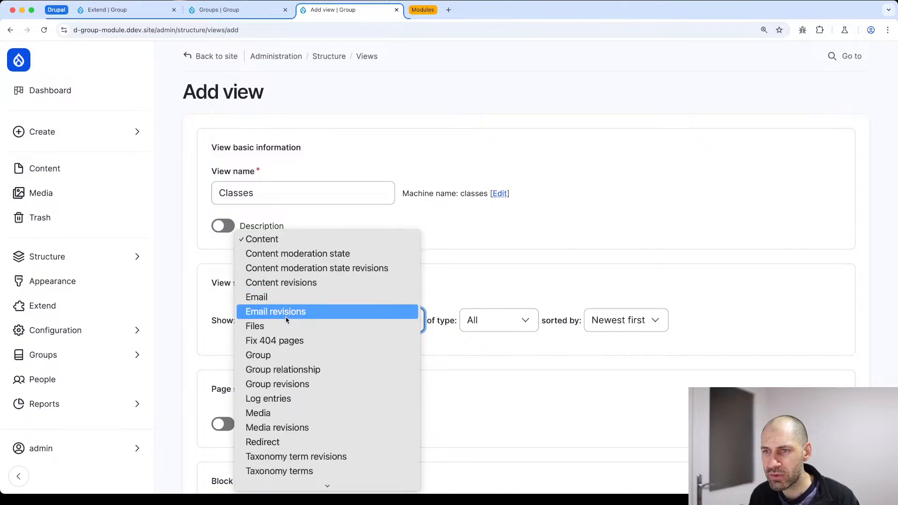
{"action": "left_click", "coordinate": [276, 351]}
{"action": "left_click", "coordinate": [489, 324]}
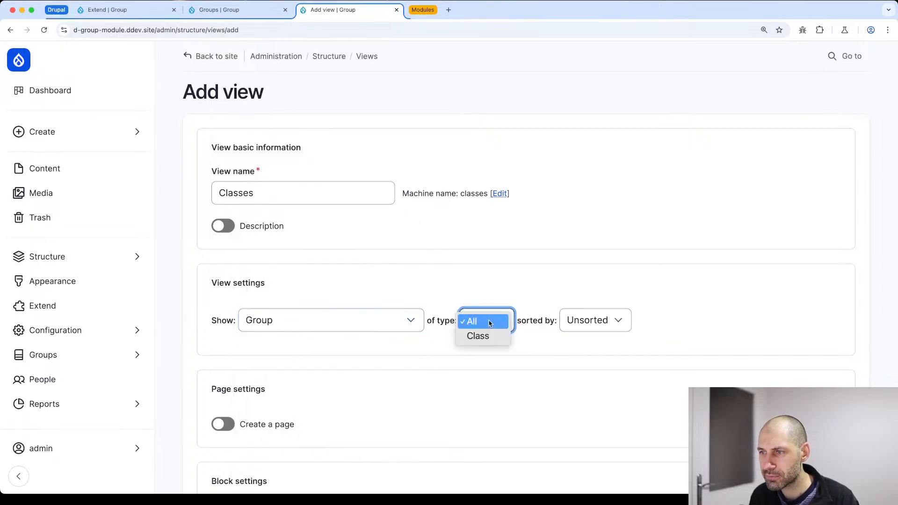
{"action": "left_click", "coordinate": [491, 329]}
{"action": "scroll", "coordinate": [451, 239], "scroll_direction": "down", "scroll_amount": 3}
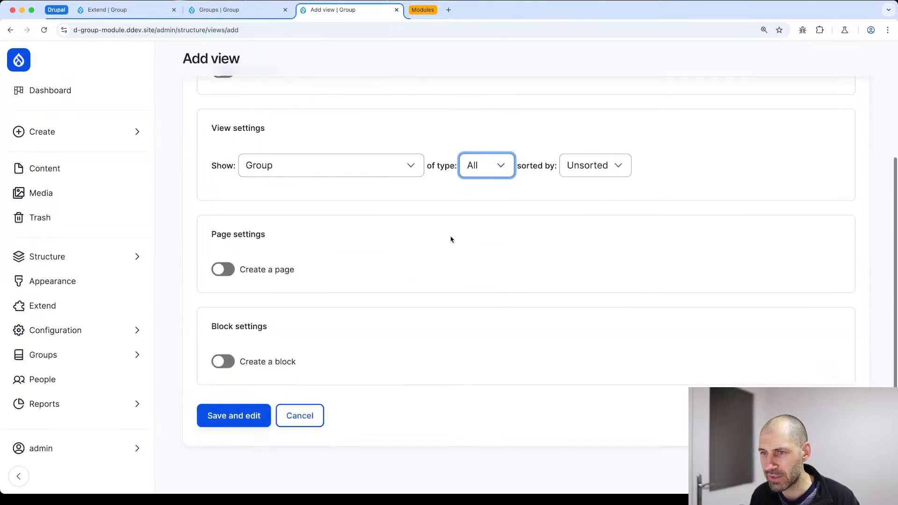
{"action": "left_click", "coordinate": [491, 165]}
{"action": "left_click", "coordinate": [491, 181]}
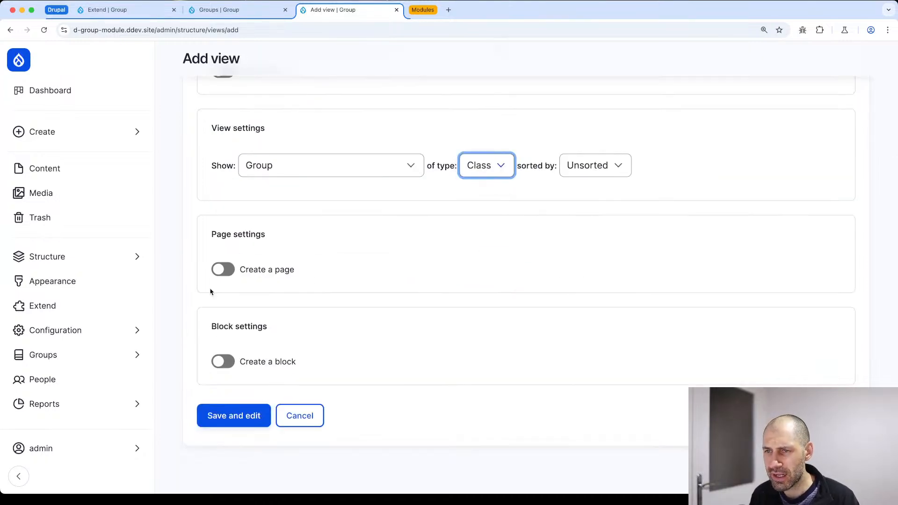
Add a page display in Table format and save the view for editing.
{"action": "left_click", "coordinate": [220, 270]}
{"action": "scroll", "coordinate": [307, 235], "scroll_direction": "down", "scroll_amount": 6}
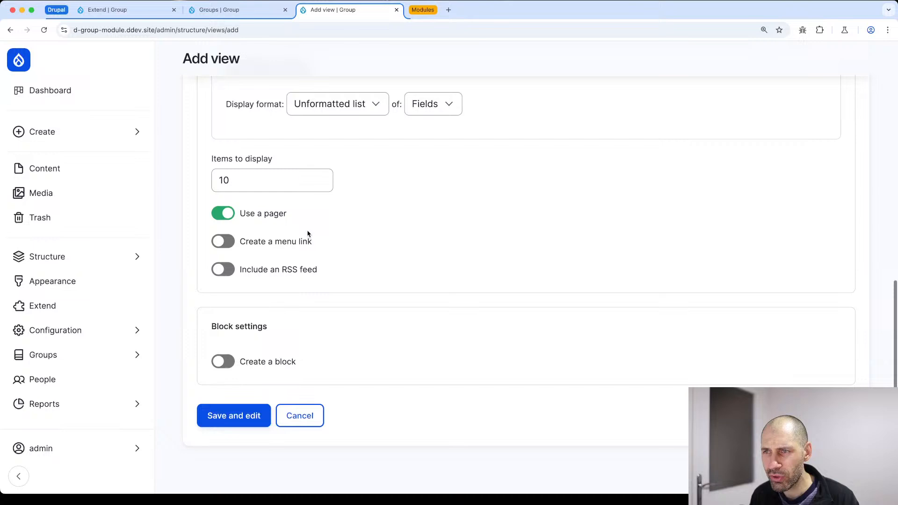
{"action": "left_click", "coordinate": [329, 110]}
{"action": "left_click", "coordinate": [316, 292]}
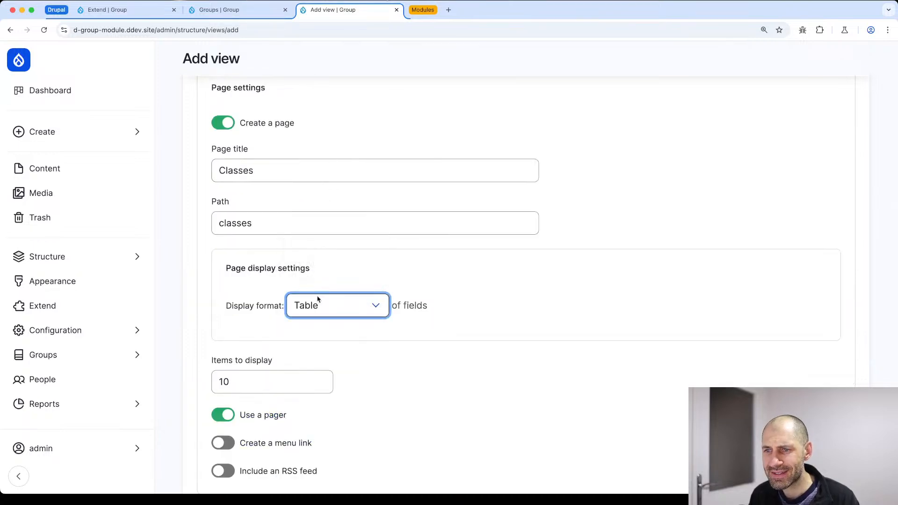
{"action": "scroll", "coordinate": [246, 396], "scroll_direction": "down", "scroll_amount": 5}
{"action": "left_click", "coordinate": [233, 416]}
Add the Class details field to the table and link each Title to its group.
{"action": "scroll", "coordinate": [307, 367], "scroll_direction": "down", "scroll_amount": 5}
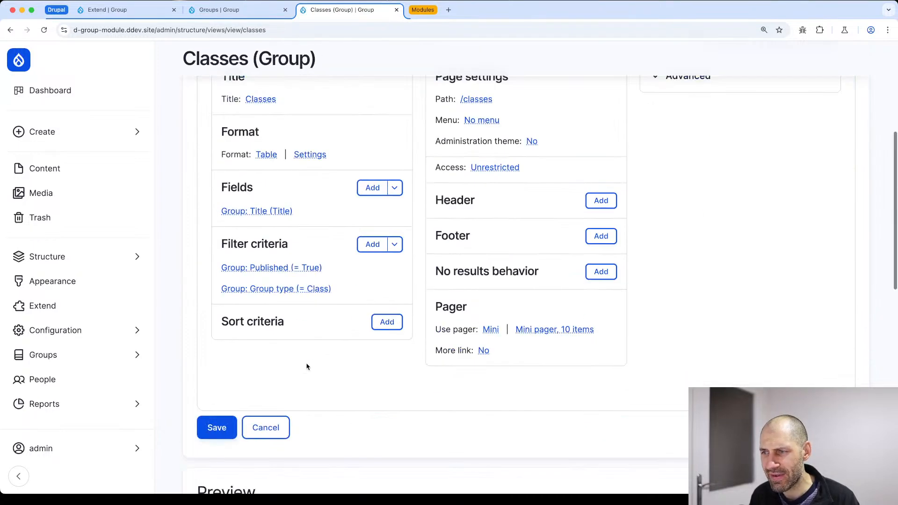
{"action": "scroll", "coordinate": [307, 360], "scroll_direction": "up", "scroll_amount": 2}
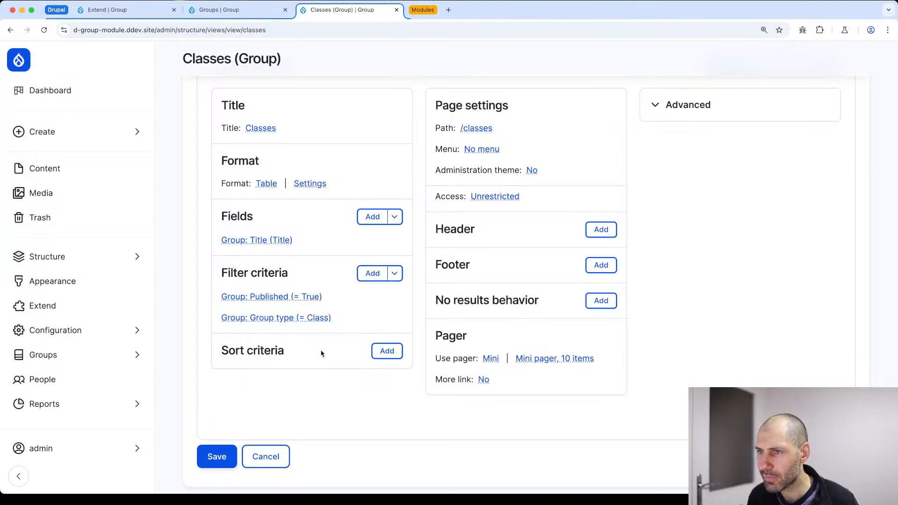
{"action": "scroll", "coordinate": [289, 350], "scroll_direction": "down", "scroll_amount": 13}
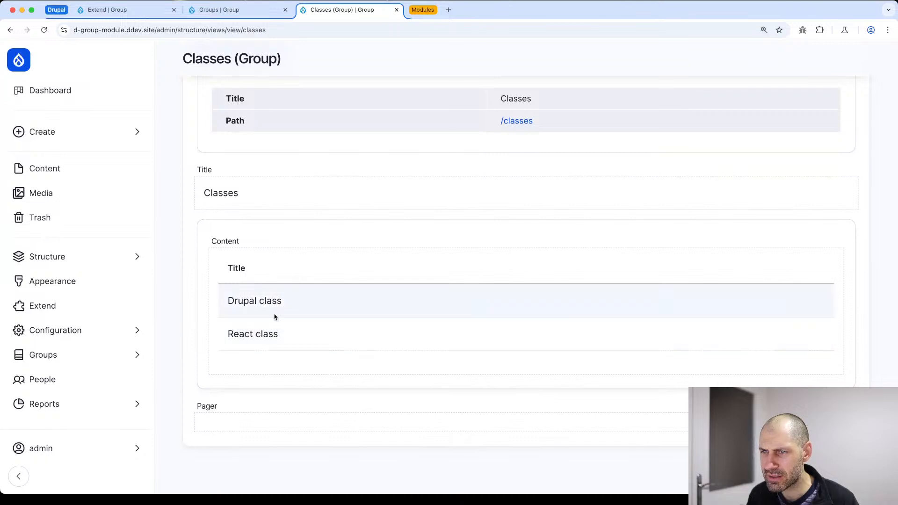
{"action": "scroll", "coordinate": [277, 315], "scroll_direction": "up", "scroll_amount": 10}
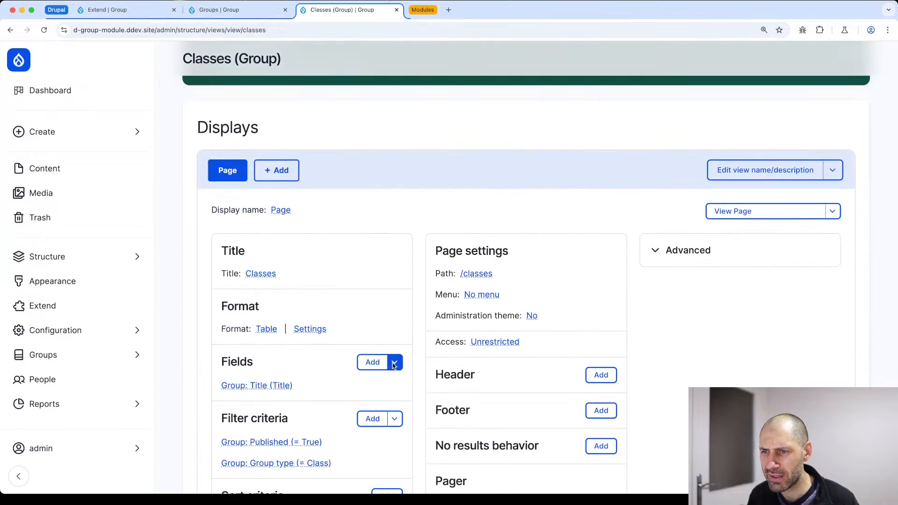
{"action": "left_click", "coordinate": [373, 362]}
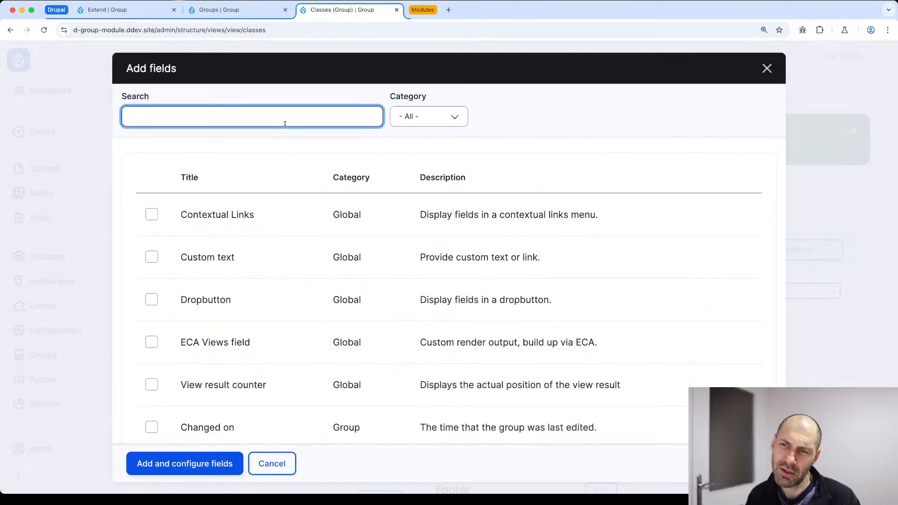
{"action": "type", "text": "detail"}
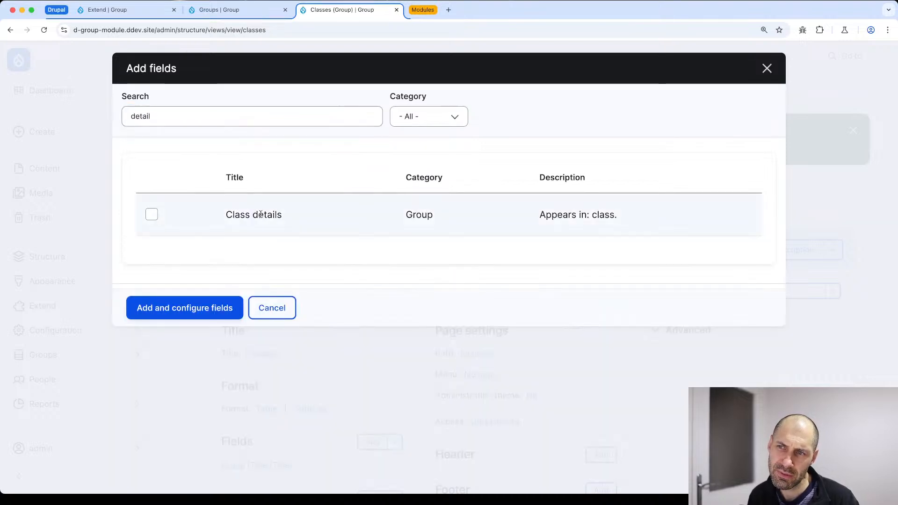
{"action": "left_click", "coordinate": [257, 213]}
{"action": "left_click", "coordinate": [199, 328]}
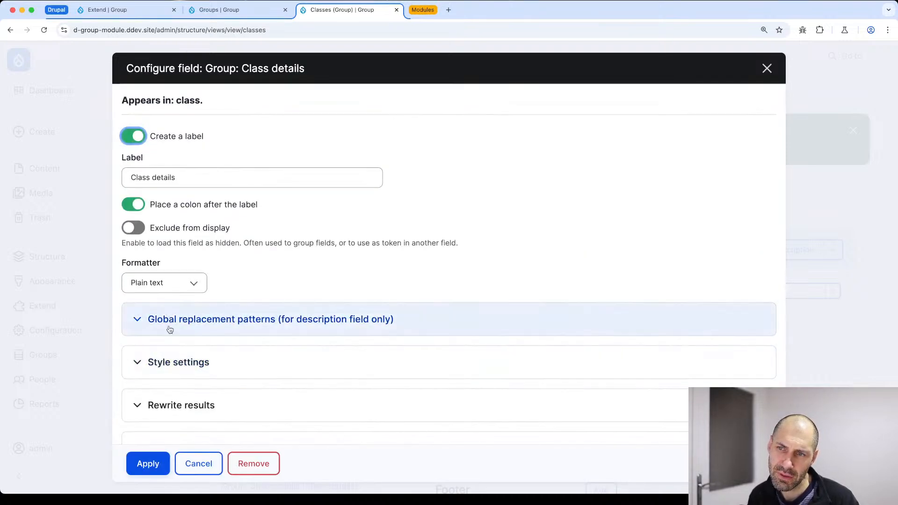
{"action": "left_click", "coordinate": [147, 464]}
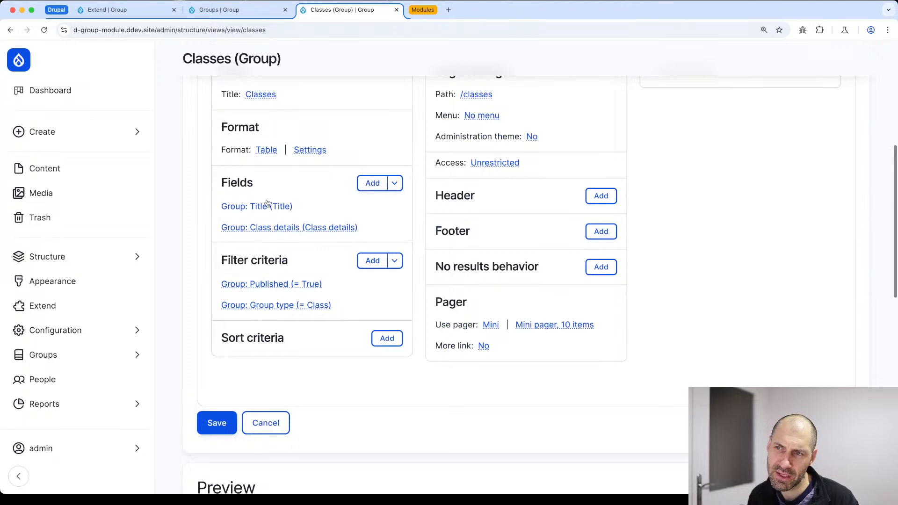
{"action": "left_click", "coordinate": [265, 205]}
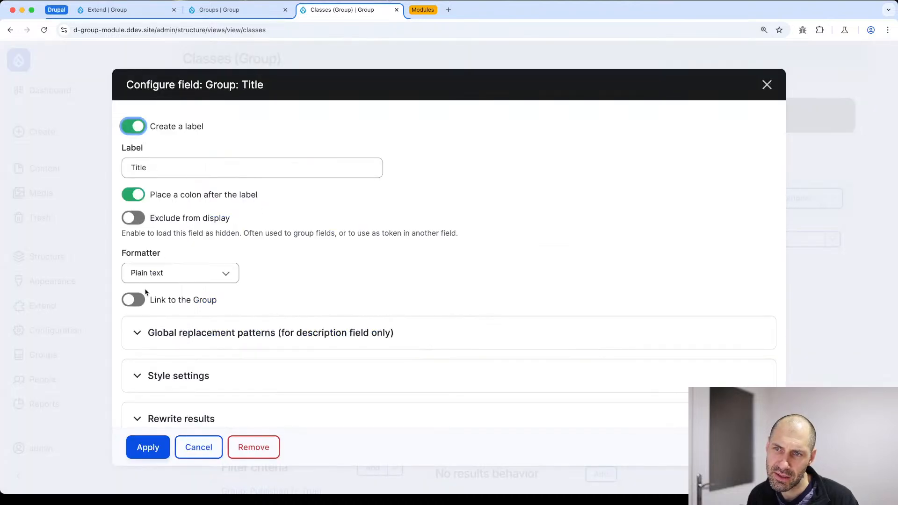
{"action": "left_click", "coordinate": [139, 300]}
{"action": "left_click", "coordinate": [151, 449]}
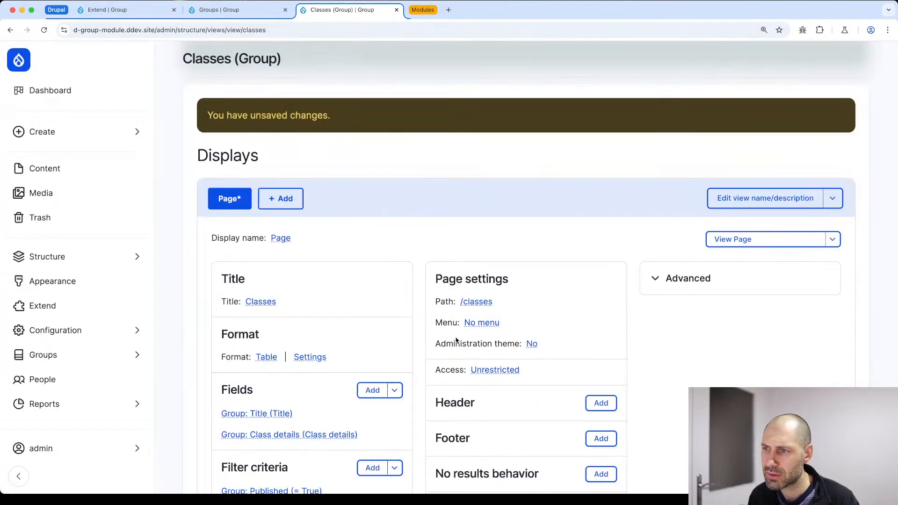
Give the page a normal Main navigation menu entry titled 'Classes' and save the view.
{"action": "left_click", "coordinate": [475, 323]}
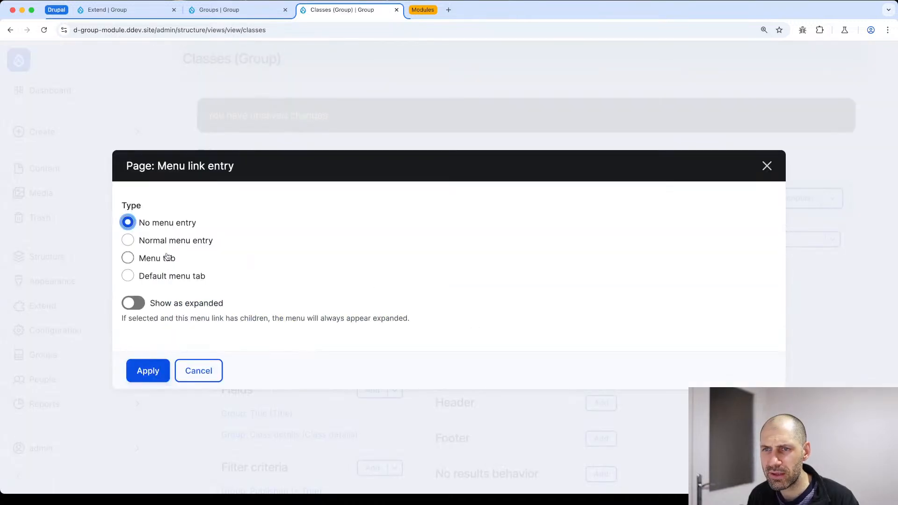
{"action": "left_click", "coordinate": [168, 241]}
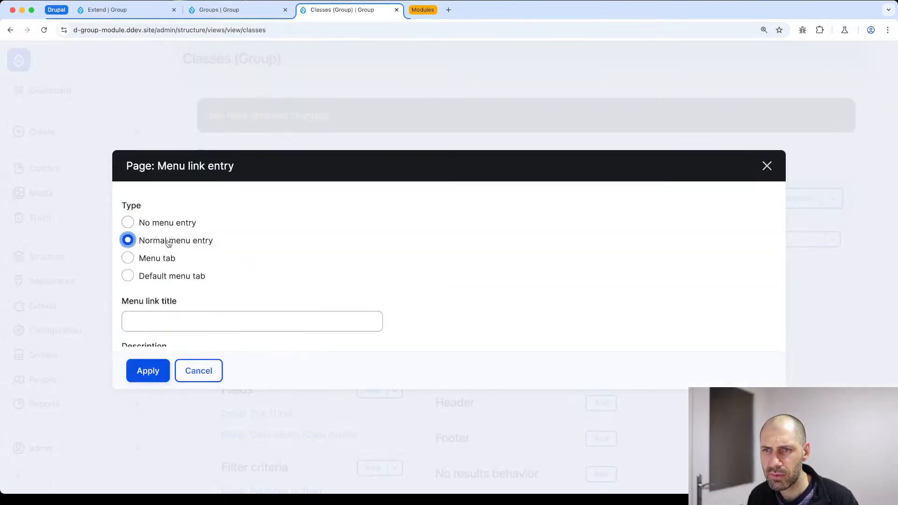
{"action": "scroll", "coordinate": [160, 284], "scroll_direction": "down", "scroll_amount": 5}
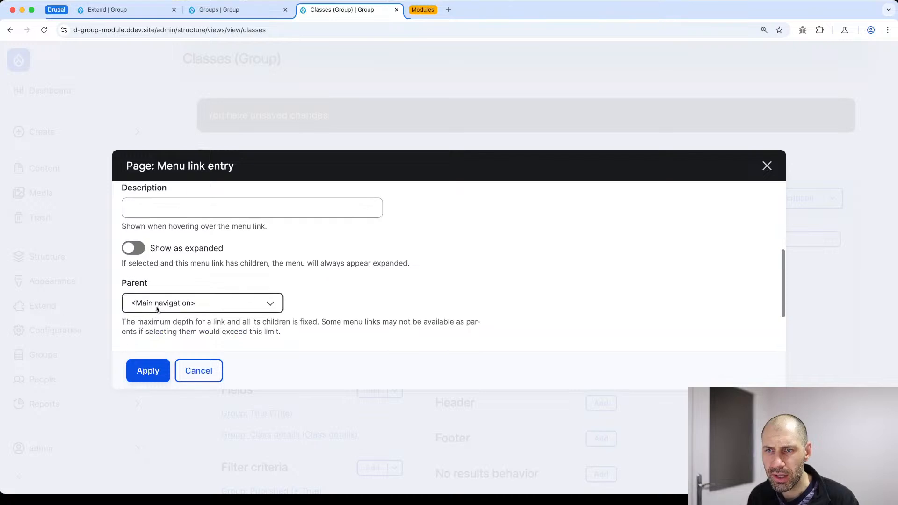
{"action": "left_click", "coordinate": [156, 309]}
{"action": "left_click", "coordinate": [155, 307]}
{"action": "scroll", "coordinate": [153, 302], "scroll_direction": "up", "scroll_amount": 5}
{"action": "left_click", "coordinate": [156, 317]}
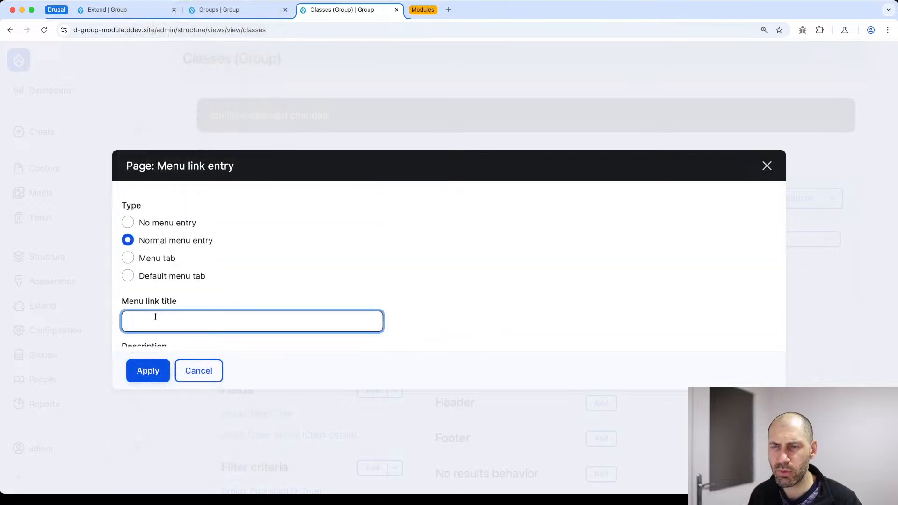
{"action": "type", "text": "Classes"}
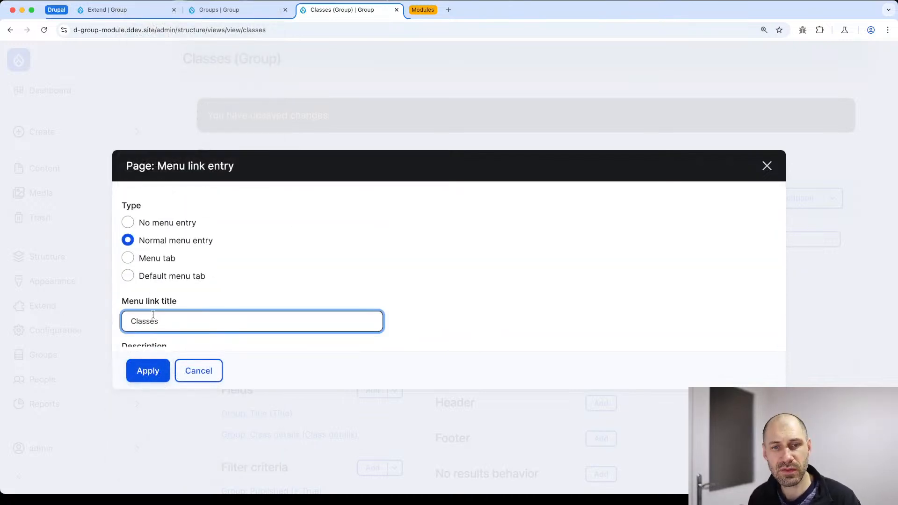
{"action": "left_click", "coordinate": [154, 379]}
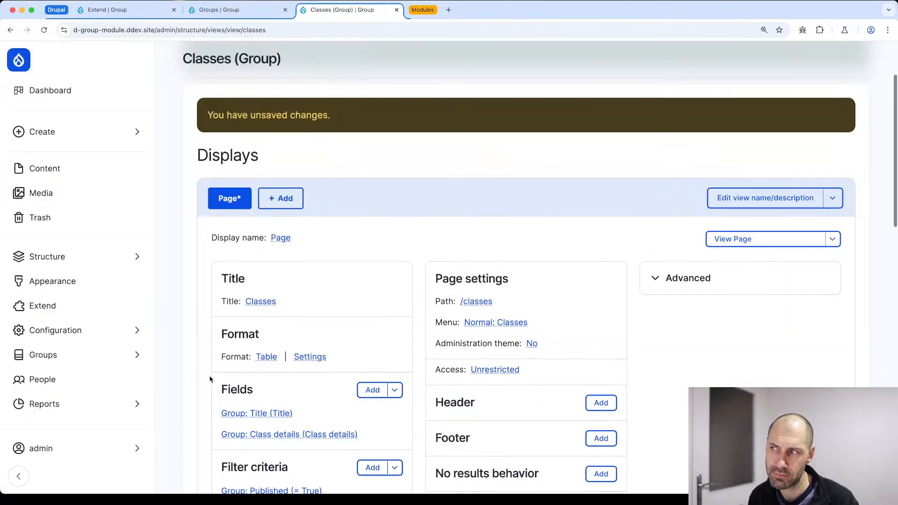
{"action": "scroll", "coordinate": [210, 379], "scroll_direction": "down", "scroll_amount": 10}
{"action": "left_click", "coordinate": [218, 195]}
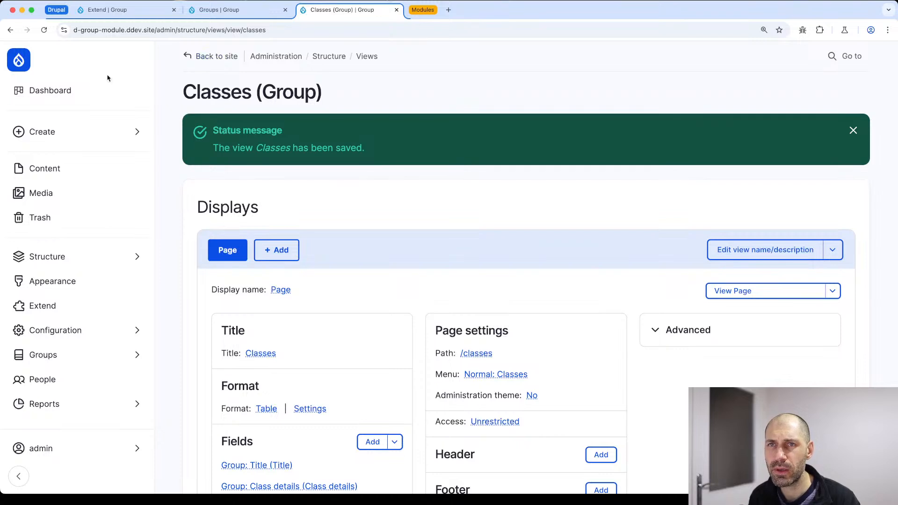
From the front page, follow the Classes menu link into the Drupal class group.
{"action": "left_click", "coordinate": [22, 65]}
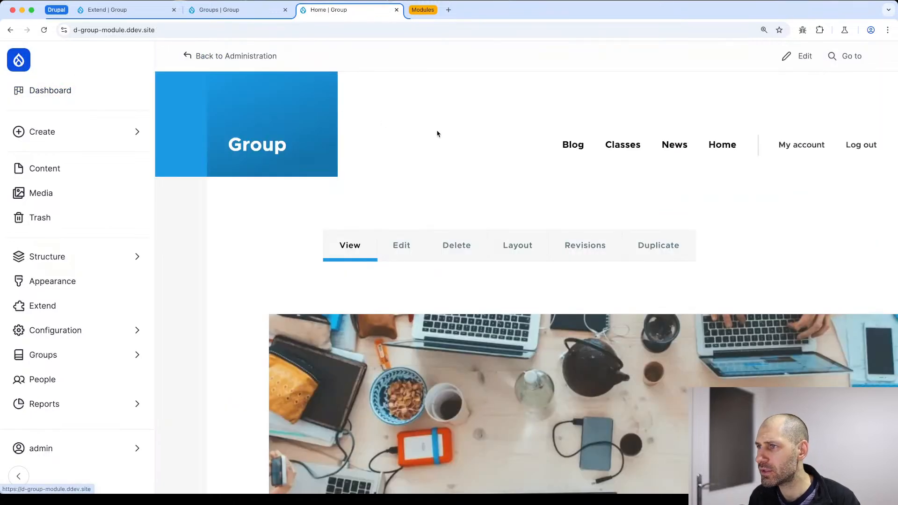
{"action": "left_click", "coordinate": [623, 146]}
{"action": "scroll", "coordinate": [475, 293], "scroll_direction": "down", "scroll_amount": 5}
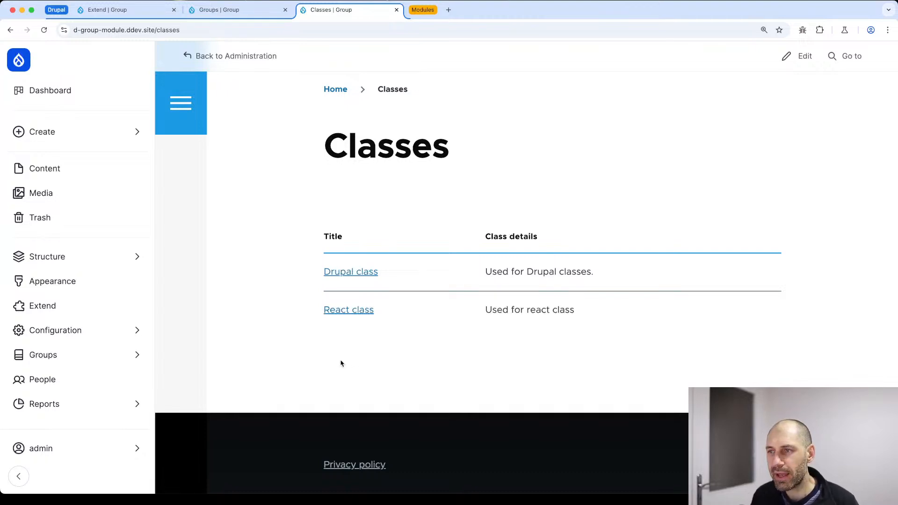
{"action": "left_click", "coordinate": [351, 277]}
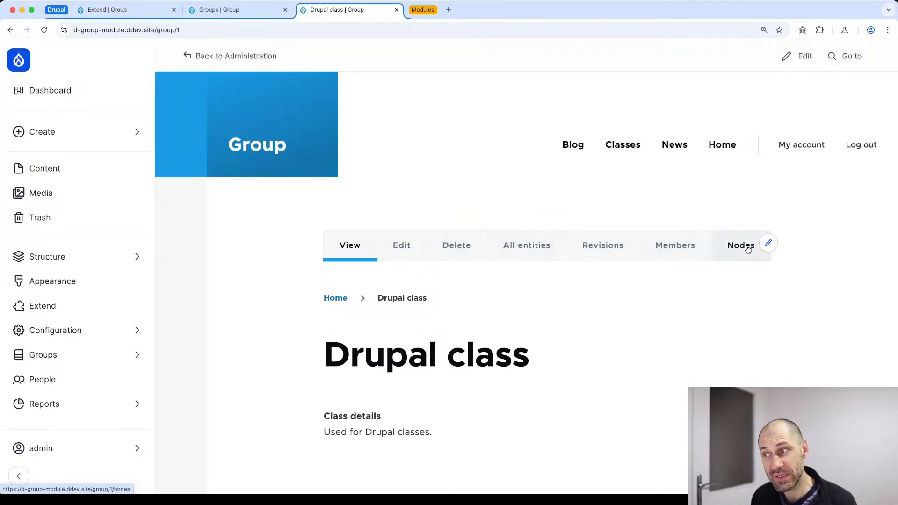
Browse Drupal class's All entities, Members and Nodes tabs, returning to Members.
{"action": "left_click", "coordinate": [558, 253]}
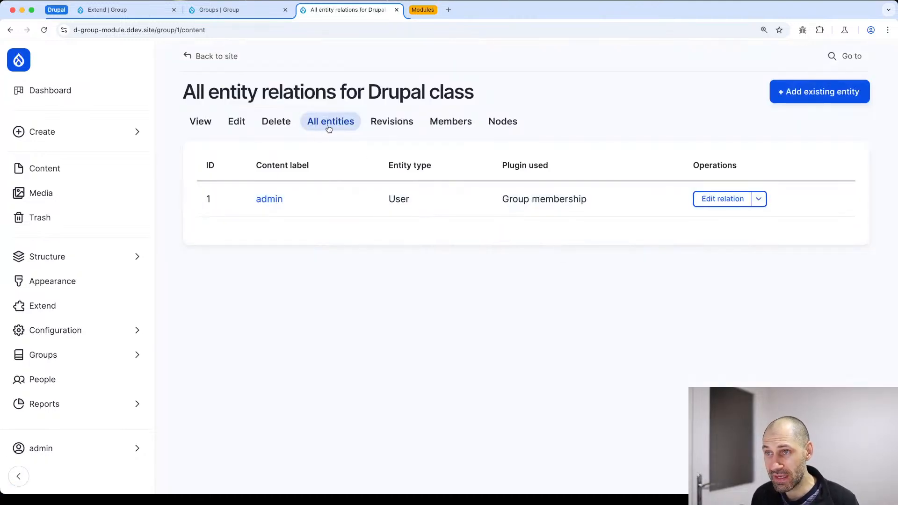
{"action": "left_click", "coordinate": [450, 123]}
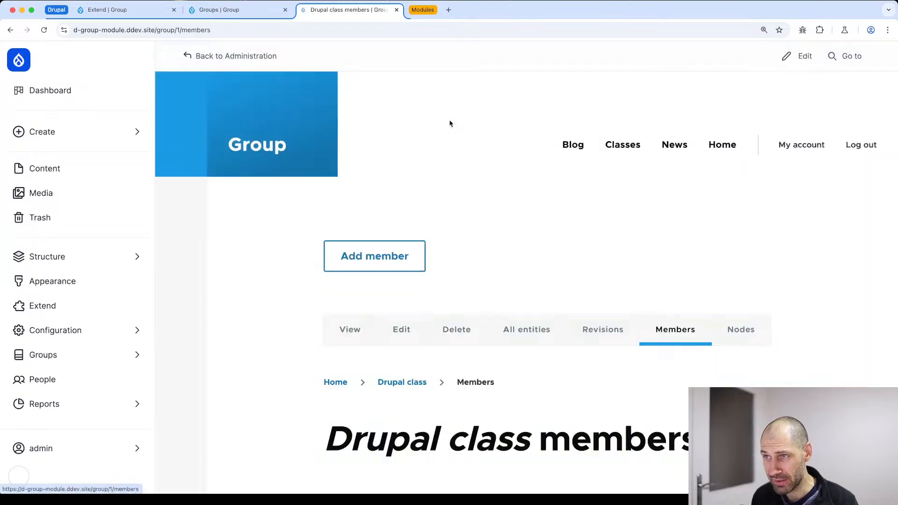
{"action": "scroll", "coordinate": [562, 255], "scroll_direction": "down", "scroll_amount": 3}
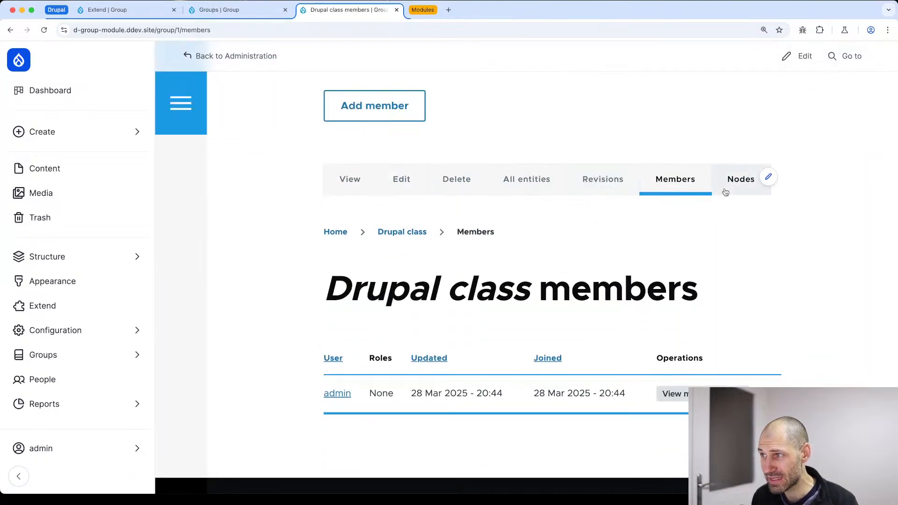
{"action": "left_click", "coordinate": [728, 190]}
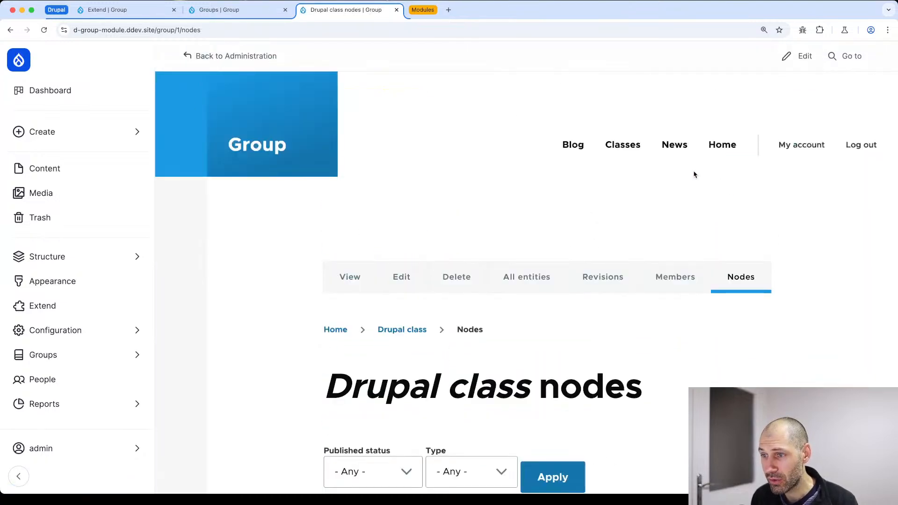
{"action": "scroll", "coordinate": [562, 194], "scroll_direction": "down", "scroll_amount": 3}
{"action": "scroll", "coordinate": [513, 255], "scroll_direction": "down", "scroll_amount": 2}
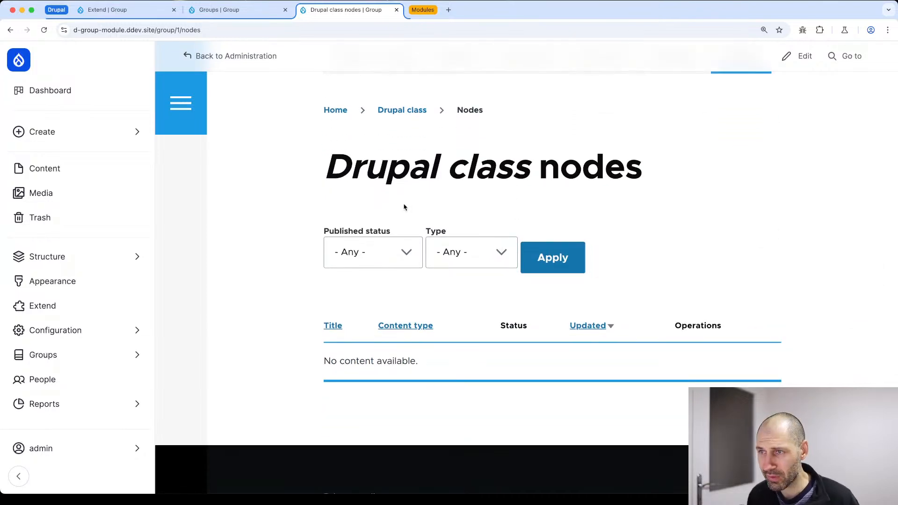
{"action": "key", "text": "alt+Left"}
{"action": "left_click", "coordinate": [136, 355]}
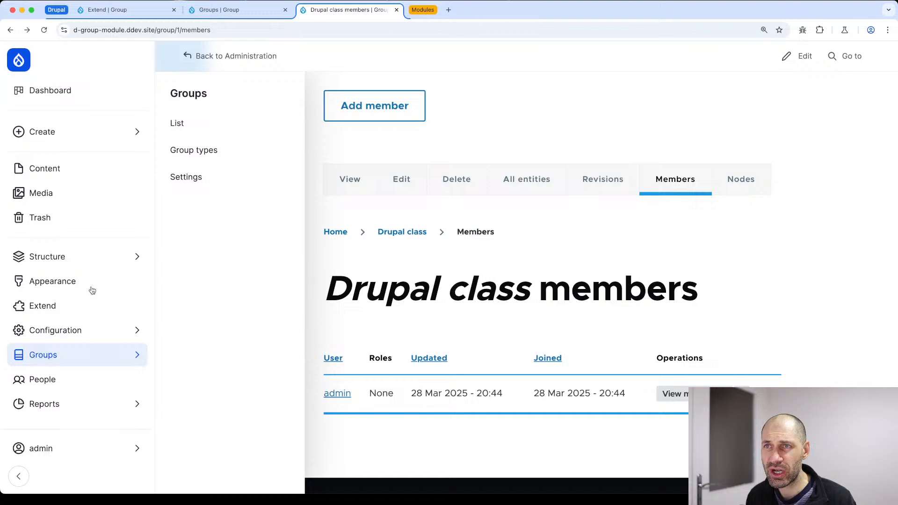
Go to Group types, edit the Class type and review its Permissions tab.
{"action": "left_click", "coordinate": [229, 17]}
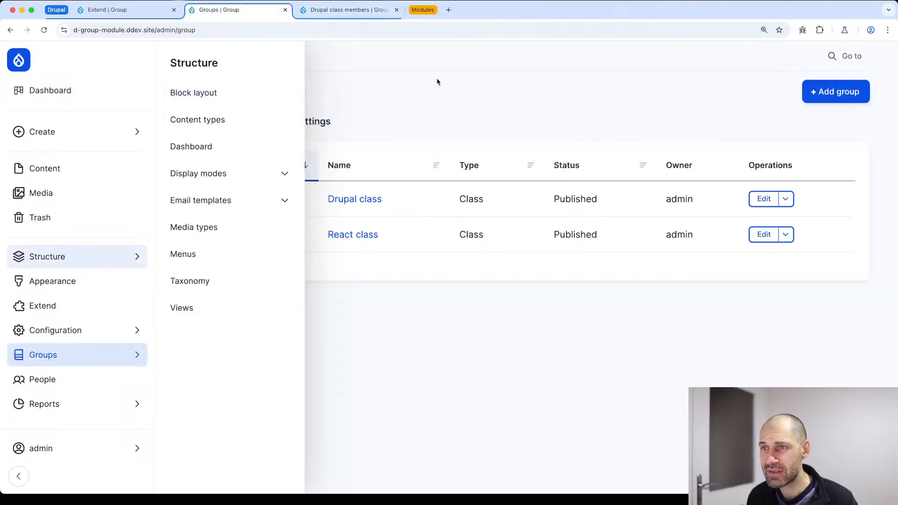
{"action": "left_click", "coordinate": [276, 123]}
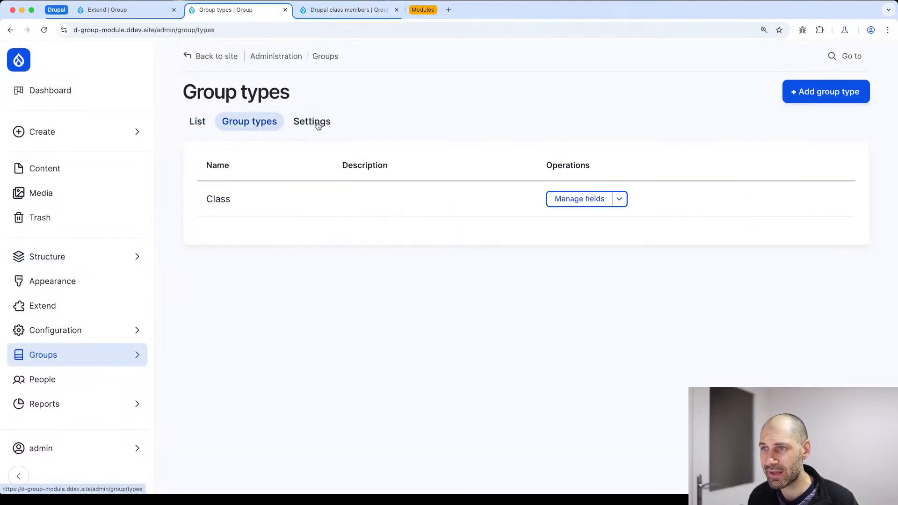
{"action": "left_click", "coordinate": [620, 199]}
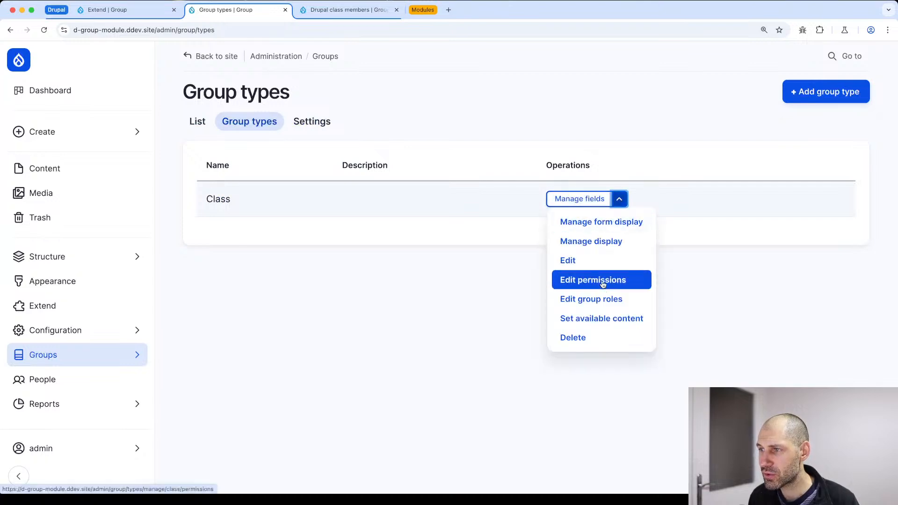
{"action": "left_click", "coordinate": [598, 263]}
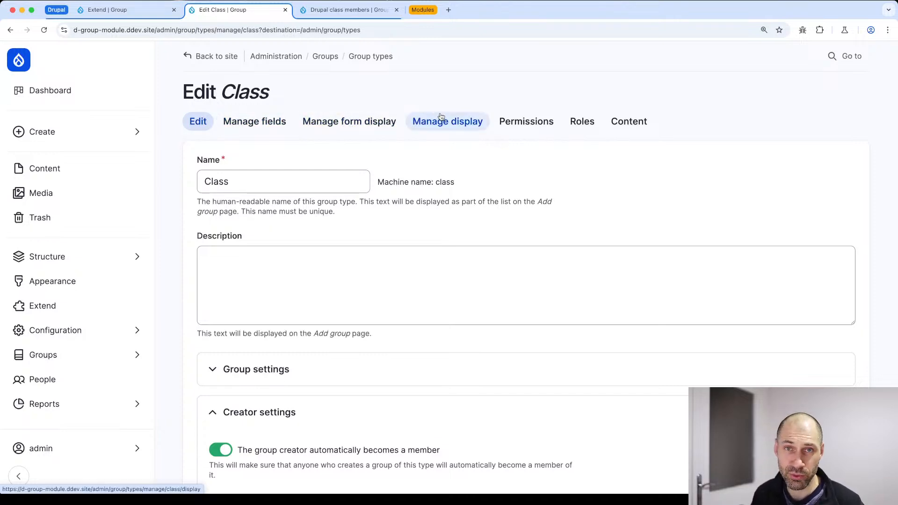
{"action": "left_click", "coordinate": [532, 123]}
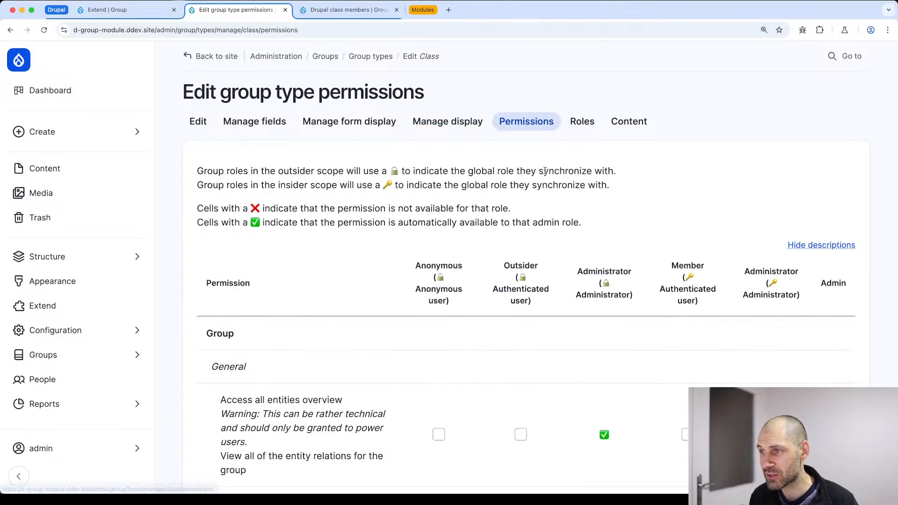
{"action": "scroll", "coordinate": [580, 187], "scroll_direction": "down", "scroll_amount": 5}
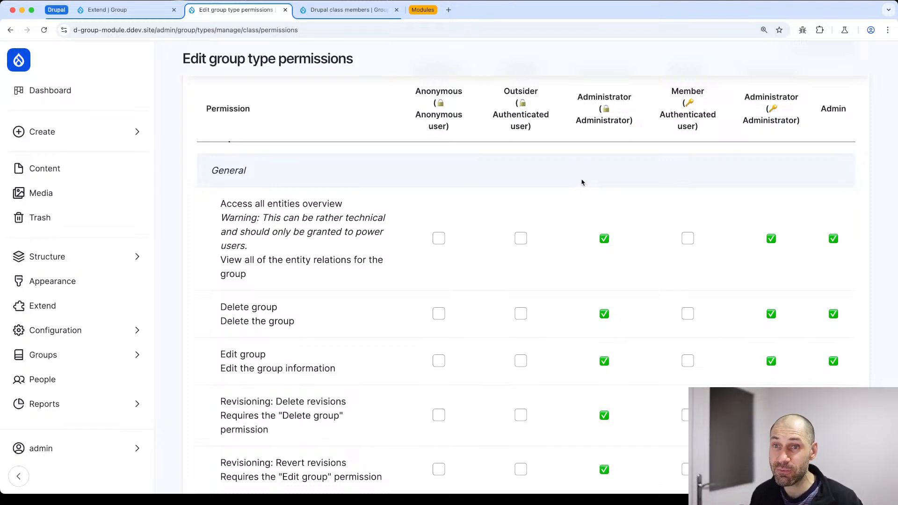
{"action": "scroll", "coordinate": [550, 182], "scroll_direction": "up", "scroll_amount": 5}
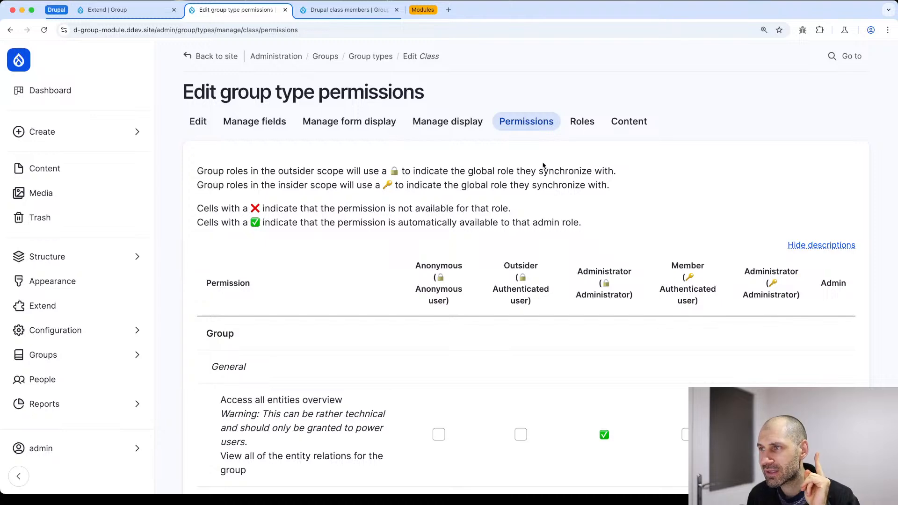
Try the Class type's Content tab, which fails with a field_ui_entity_operation error, then open a blank browser tab.
{"action": "left_click", "coordinate": [624, 123]}
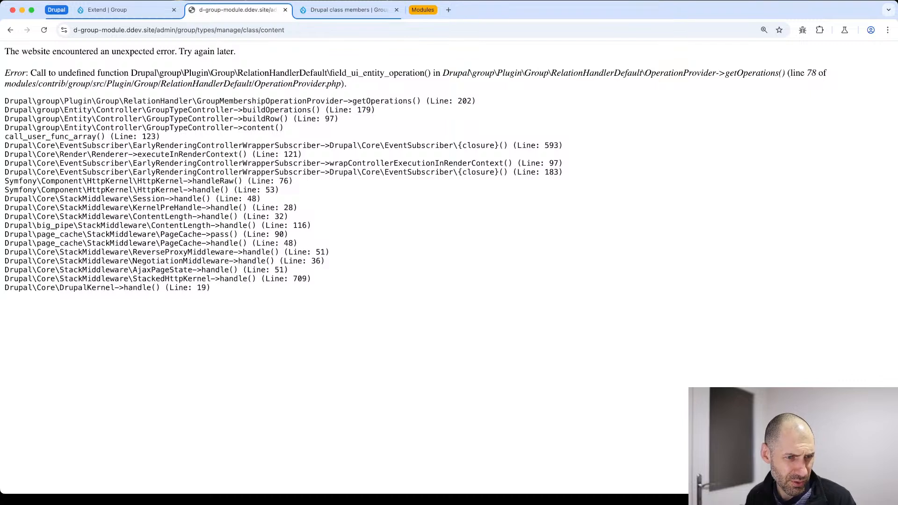
{"action": "key", "text": "super+Tab"}
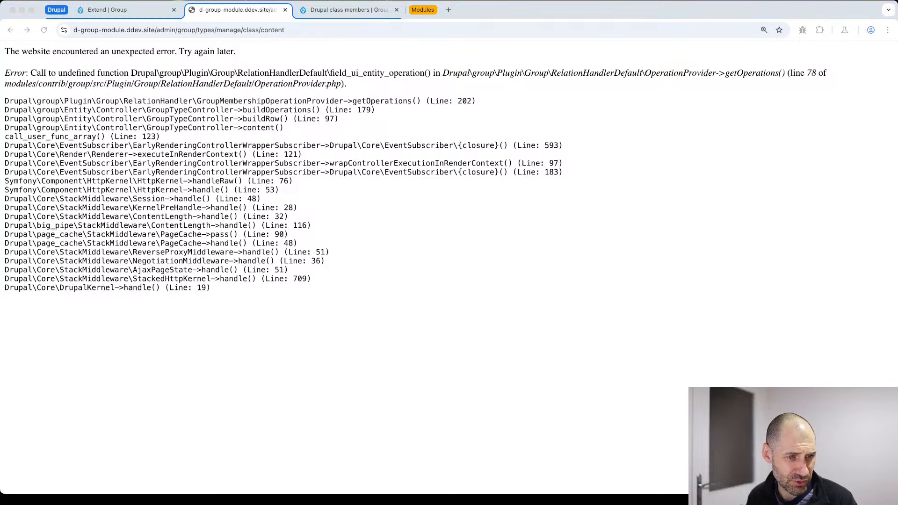
{"action": "left_click", "coordinate": [425, 10]}
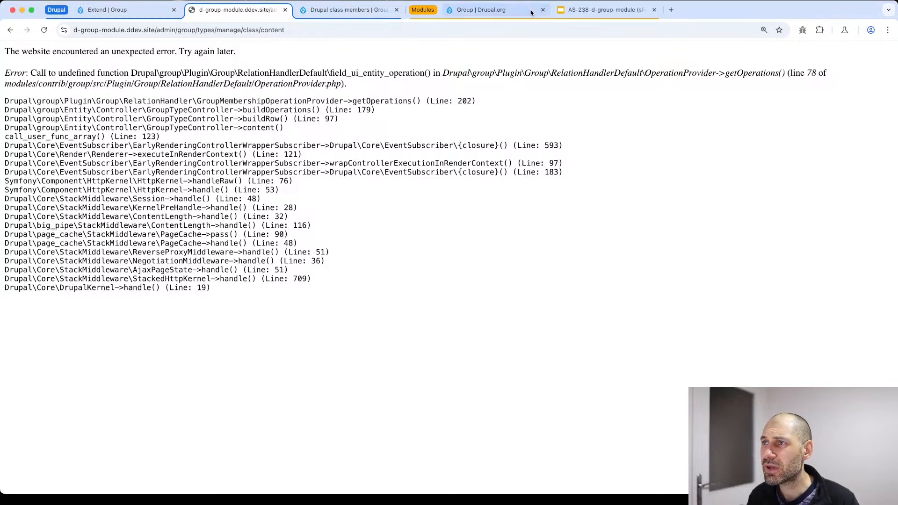
{"action": "left_click", "coordinate": [672, 10]}
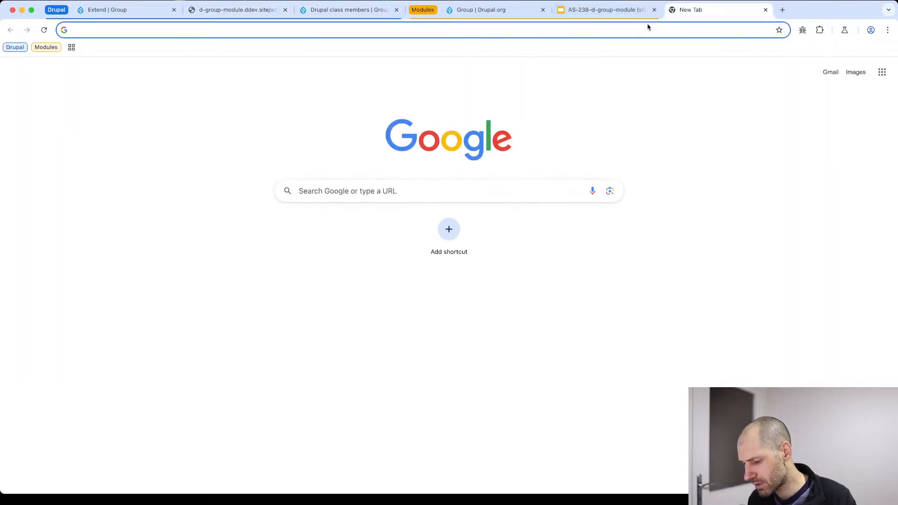
Load Group issue #3494447 on drupal.org and read down to the merge request !204 test reports.
{"action": "type", "text": "drupal.org/project/group/issues/3494447"}
{"action": "key", "text": "Return"}
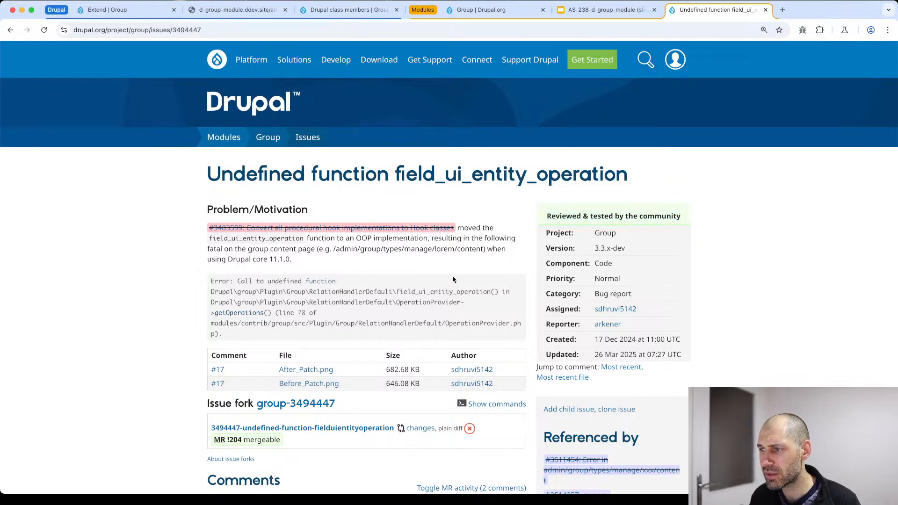
{"action": "scroll", "coordinate": [609, 280], "scroll_direction": "down", "scroll_amount": 1}
{"action": "left_click_drag", "start_coordinate": [543, 169], "coordinate": [563, 298]}
{"action": "left_click", "coordinate": [691, 304]}
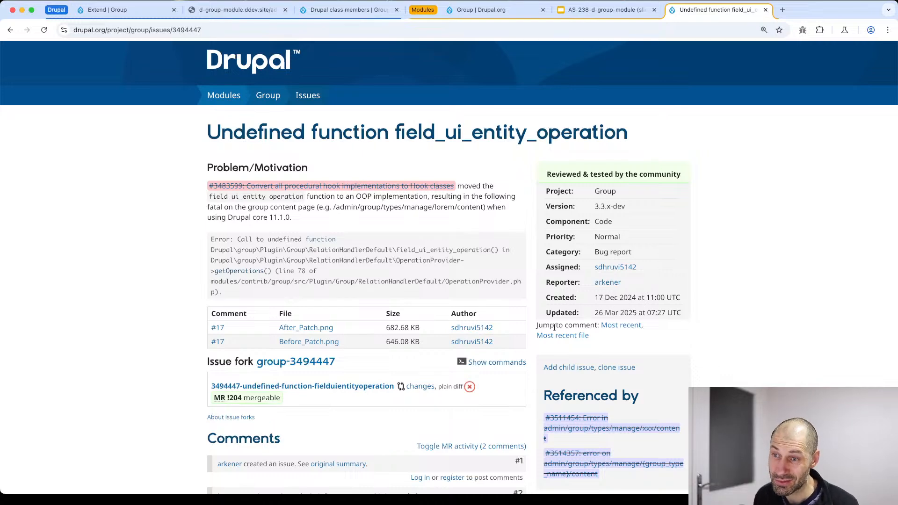
{"action": "scroll", "coordinate": [525, 353], "scroll_direction": "down", "scroll_amount": 4}
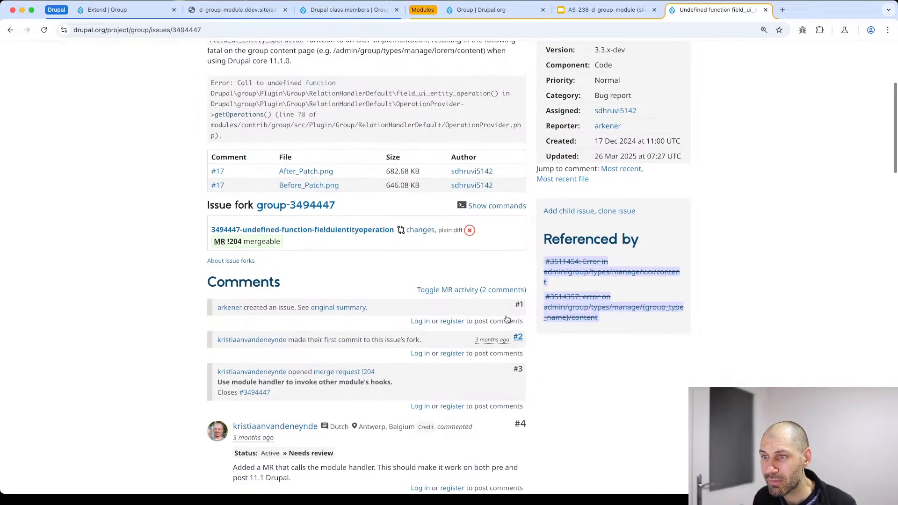
{"action": "scroll", "coordinate": [341, 253], "scroll_direction": "up", "scroll_amount": 4}
{"action": "scroll", "coordinate": [340, 253], "scroll_direction": "down", "scroll_amount": 1}
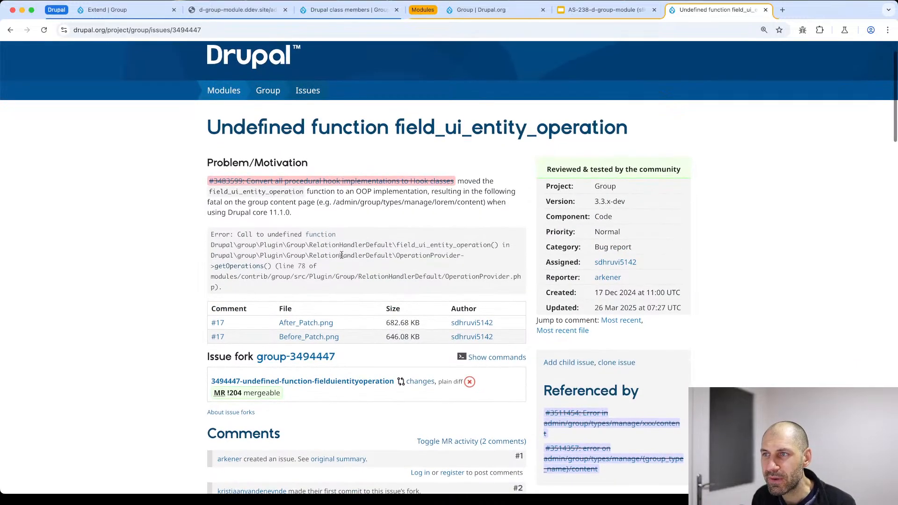
{"action": "scroll", "coordinate": [341, 254], "scroll_direction": "down", "scroll_amount": 15}
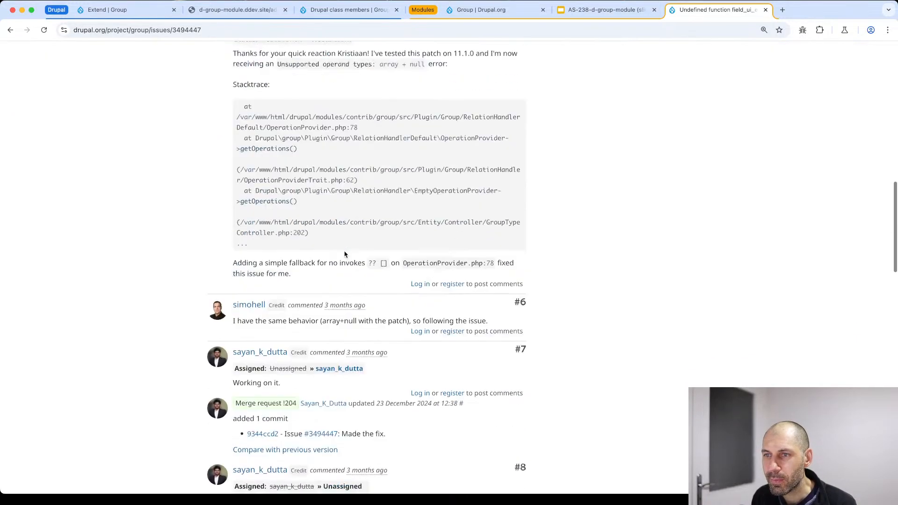
{"action": "scroll", "coordinate": [345, 256], "scroll_direction": "up", "scroll_amount": 5}
{"action": "scroll", "coordinate": [344, 256], "scroll_direction": "down", "scroll_amount": 2}
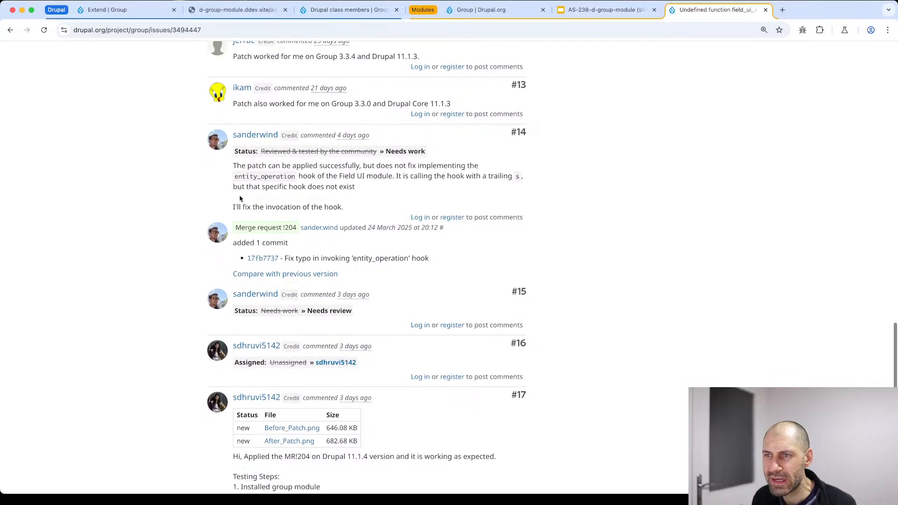
Open merge request !204 and load its raw .patch view from the address bar.
{"action": "left_click", "coordinate": [280, 233]}
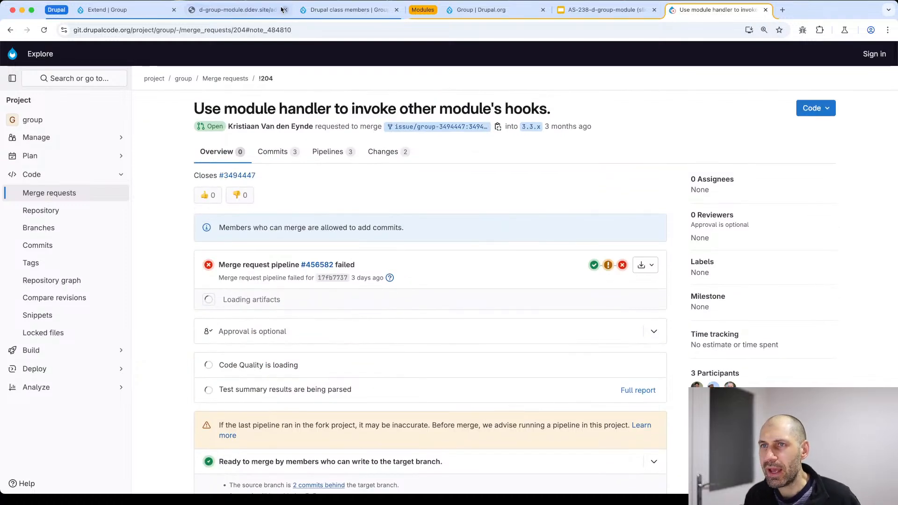
{"action": "left_click_drag", "start_coordinate": [246, 29], "coordinate": [343, 29]}
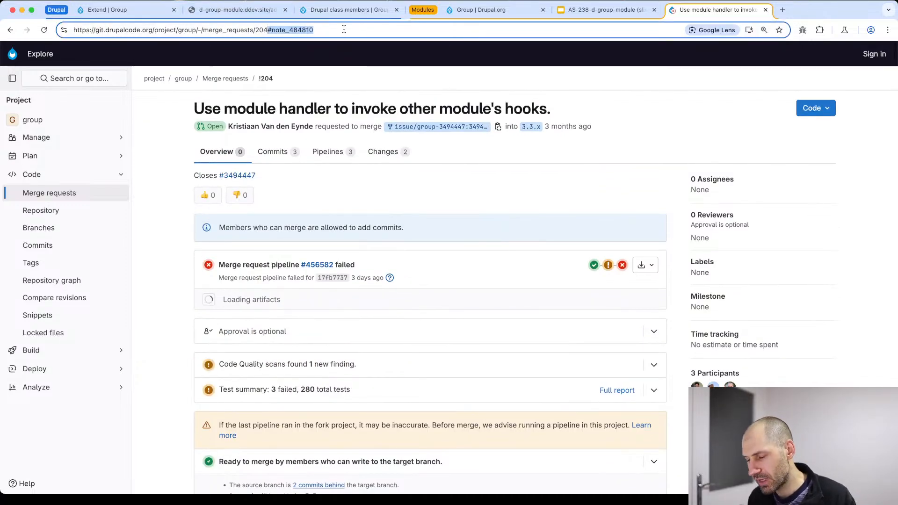
{"action": "key", "text": "BackSpace"}
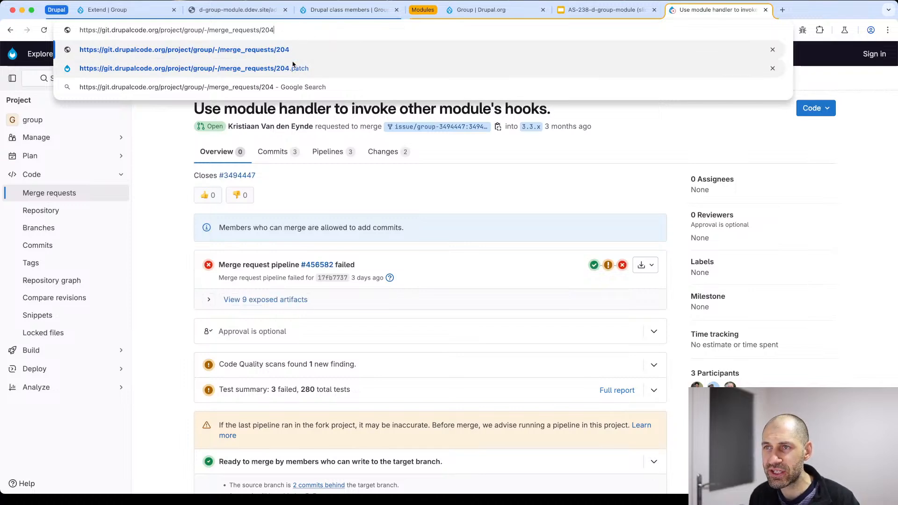
{"action": "key", "text": "Escape"}
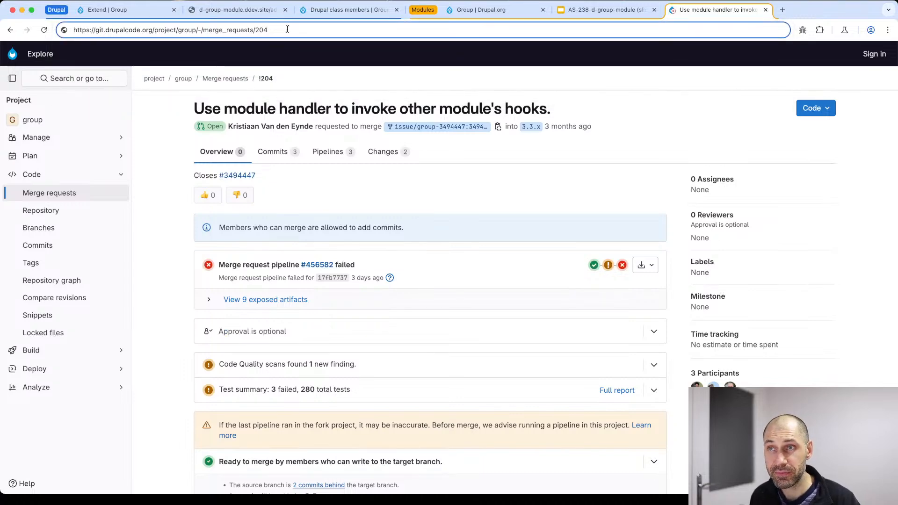
{"action": "type", "text": "."}
{"action": "key", "text": "Return"}
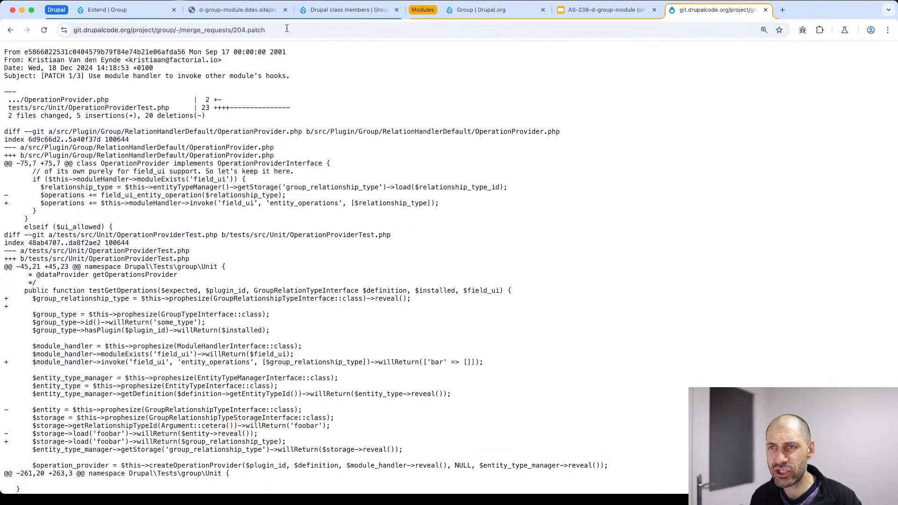
Briefly compare the .diff version, then return to the raw 204.patch.
{"action": "double_click", "coordinate": [287, 30]}
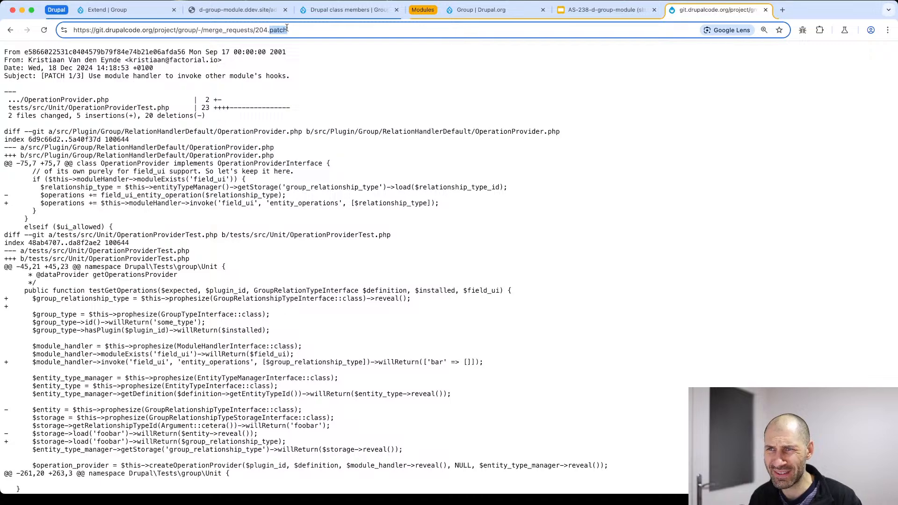
{"action": "type", "text": "diff"}
{"action": "key", "text": "Return"}
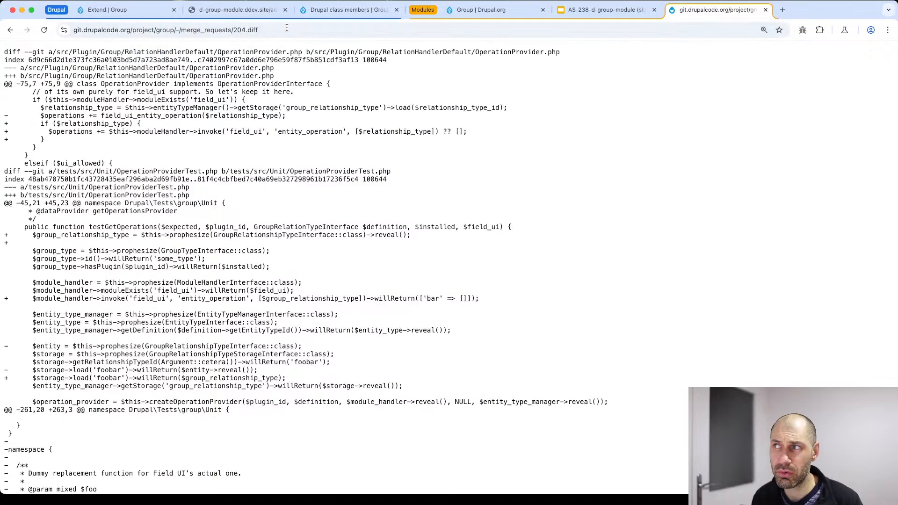
{"action": "double_click", "coordinate": [287, 28]}
{"action": "type", "text": "patch"}
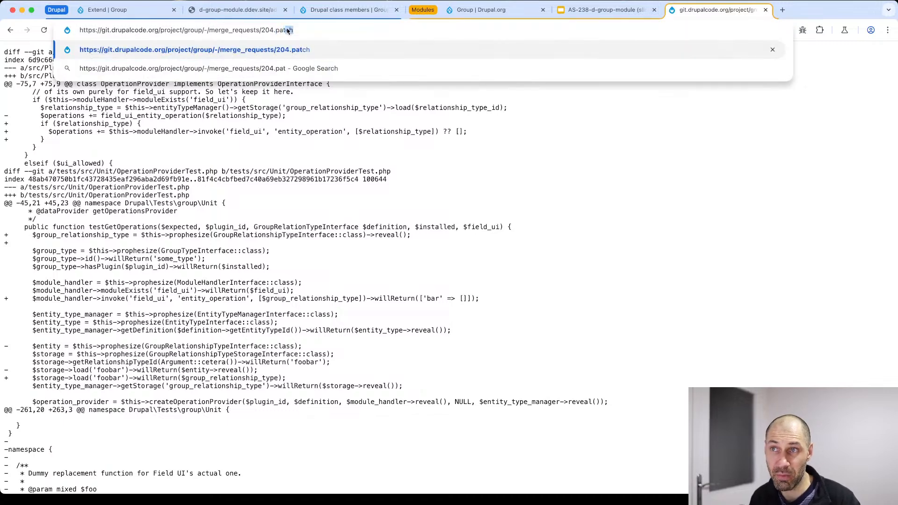
{"action": "key", "text": "Return"}
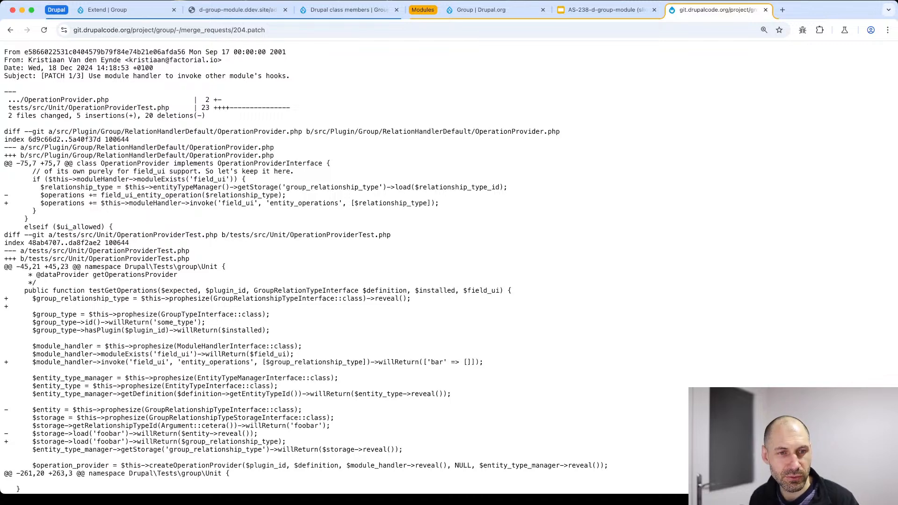
{"action": "key", "text": "super+Tab"}
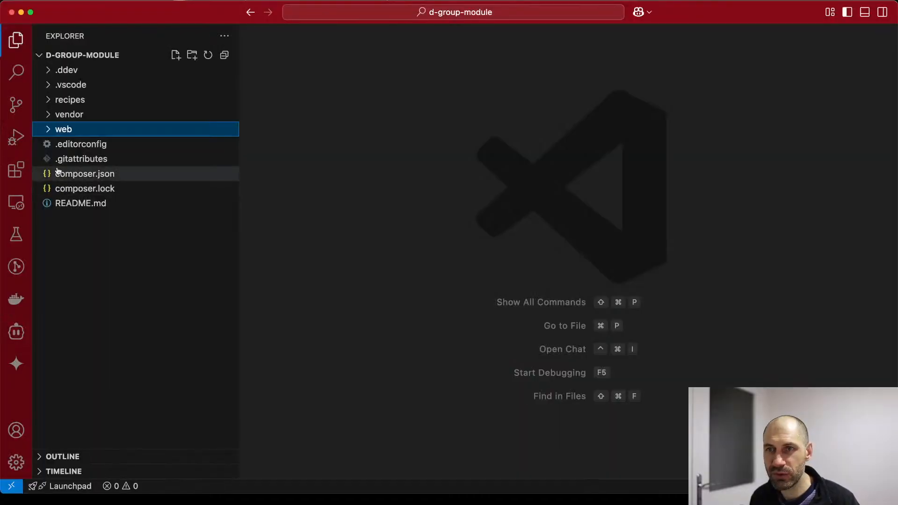
Open composer.json in a wider, zoomed editor and locate the cweagans/composer-patches requirement on line 20.
{"action": "left_click", "coordinate": [108, 174]}
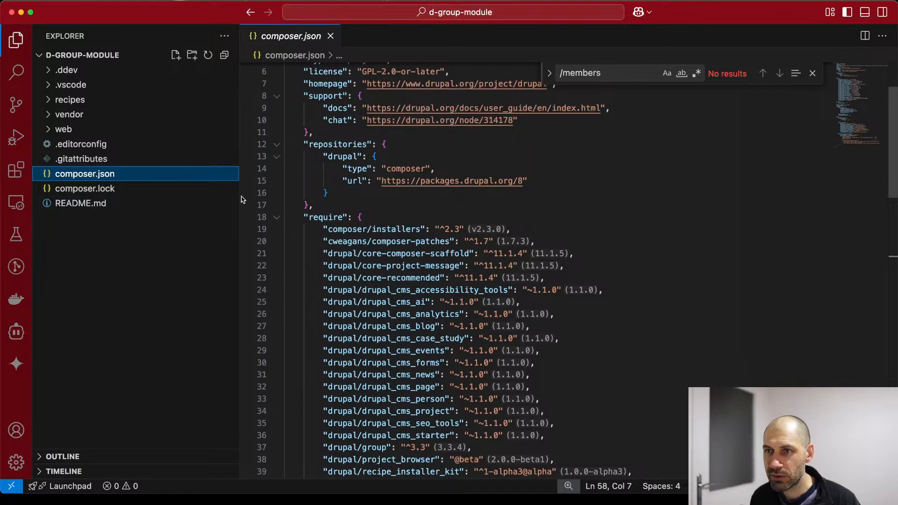
{"action": "left_click_drag", "start_coordinate": [239, 196], "coordinate": [182, 196]}
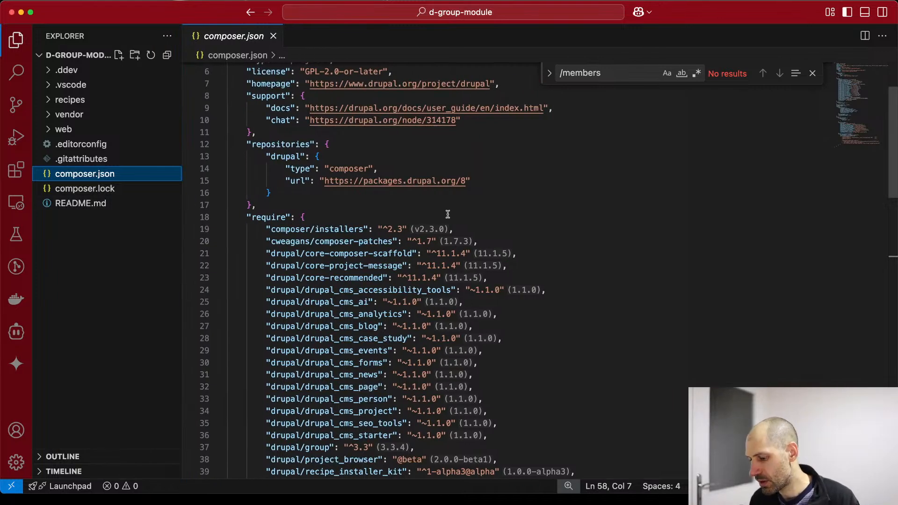
{"action": "key", "text": "super+equal"}
{"action": "scroll", "coordinate": [445, 219], "scroll_direction": "down", "scroll_amount": 3}
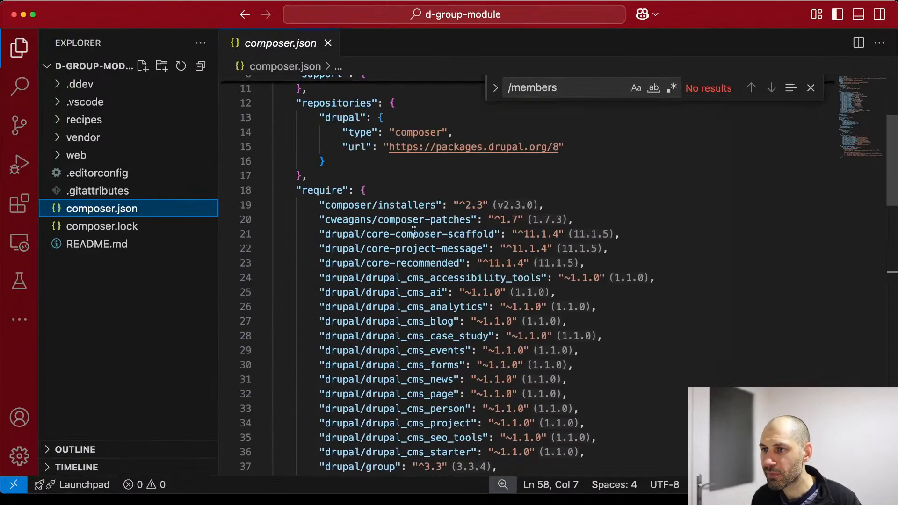
{"action": "left_click_drag", "start_coordinate": [574, 220], "coordinate": [320, 219]}
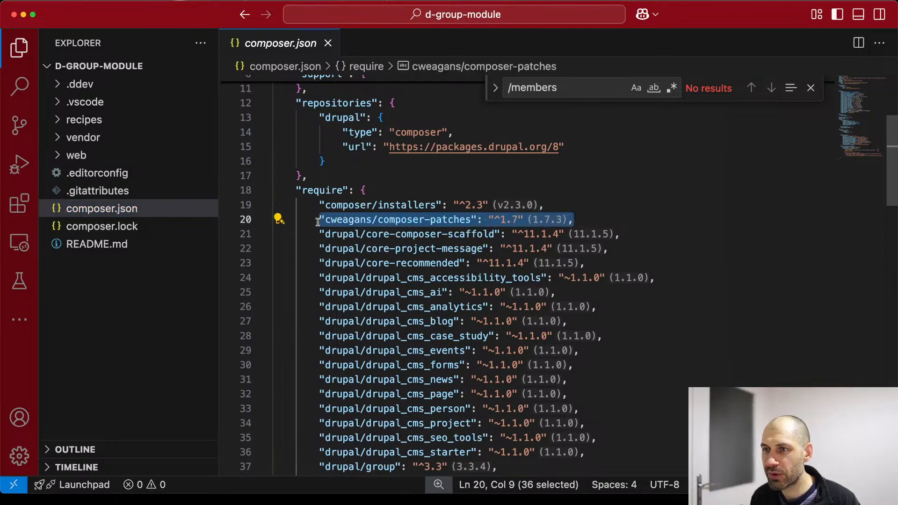
{"action": "left_click", "coordinate": [348, 220]}
{"action": "left_click_drag", "start_coordinate": [383, 220], "coordinate": [472, 223]}
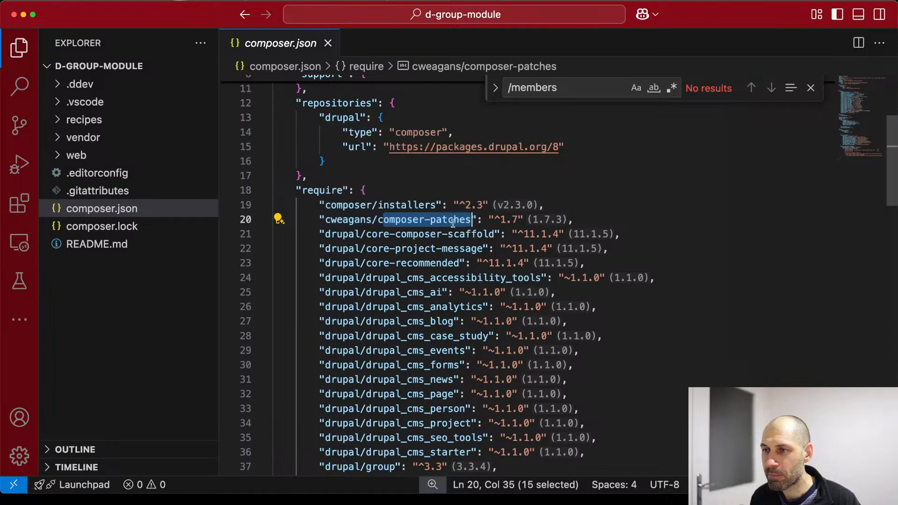
{"action": "left_click", "coordinate": [401, 220]}
{"action": "mouse_move", "coordinate": [402, 222]}
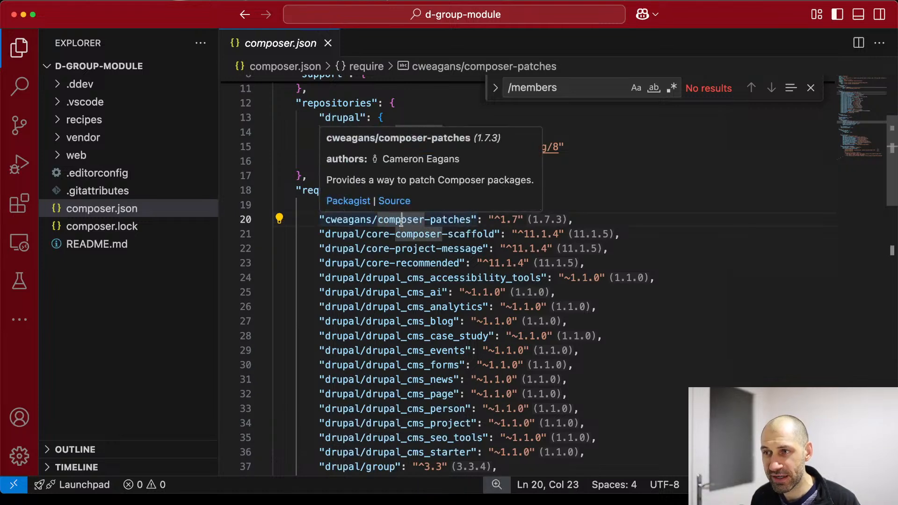
{"action": "scroll", "coordinate": [402, 222], "scroll_direction": "down", "scroll_amount": 9}
{"action": "scroll", "coordinate": [408, 227], "scroll_direction": "down", "scroll_amount": 5}
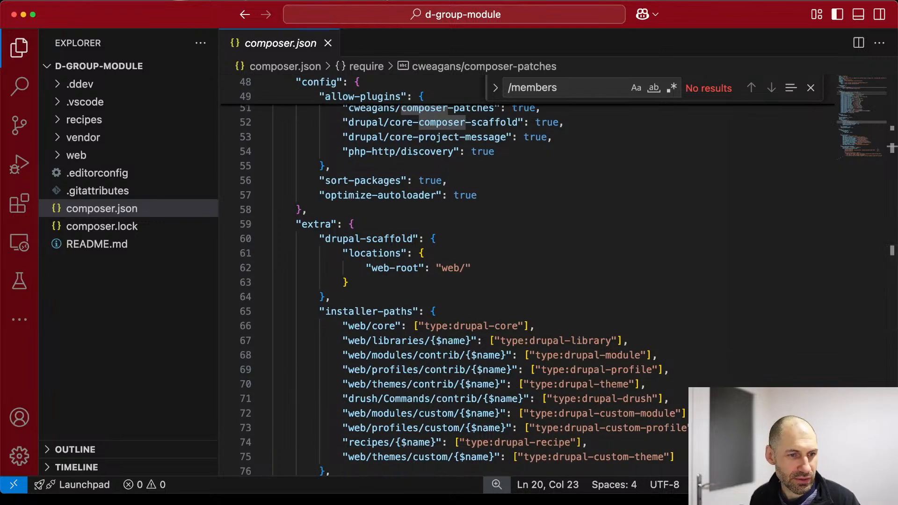
Paste a patches block for drupal/group with the 204.patch URL into the extra section.
{"action": "key", "text": "super+Tab"}
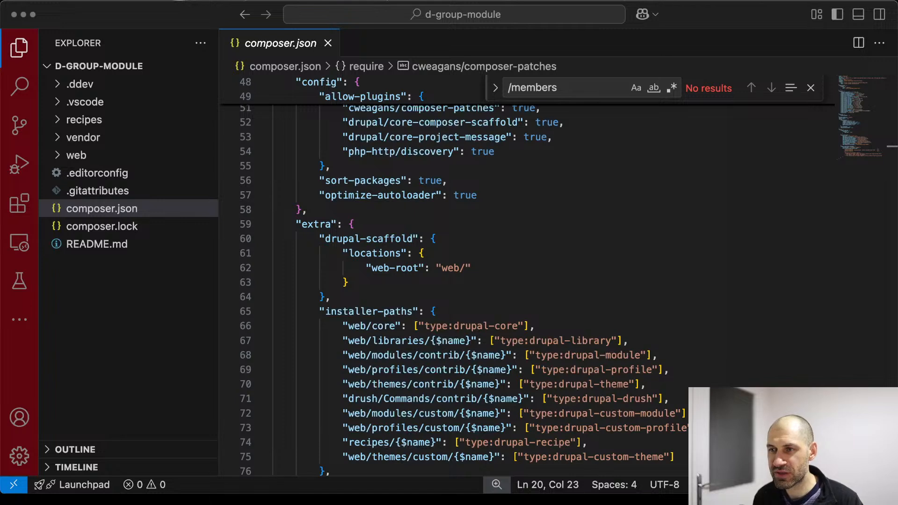
{"action": "left_click", "coordinate": [406, 226]}
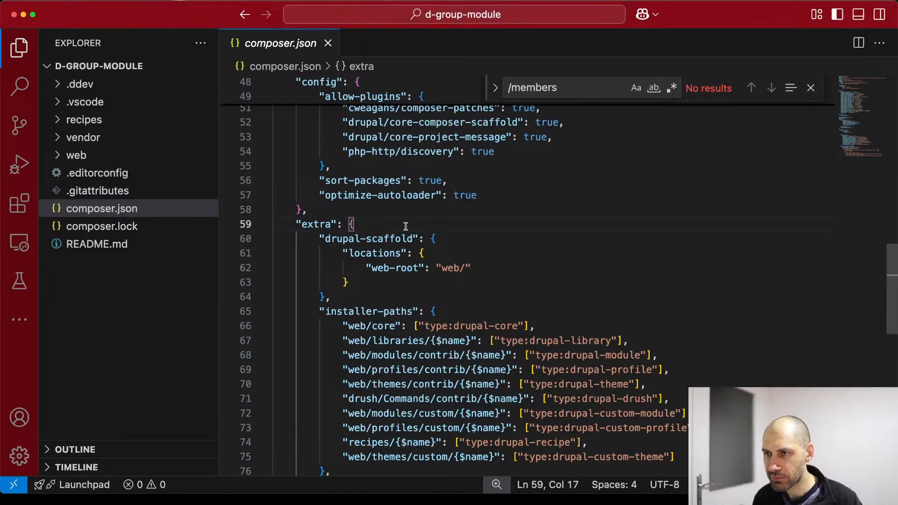
{"action": "key", "text": "Left"}
{"action": "key", "text": "Left"}
{"action": "key", "text": "Return"}
{"action": "key", "text": "super+Left"}
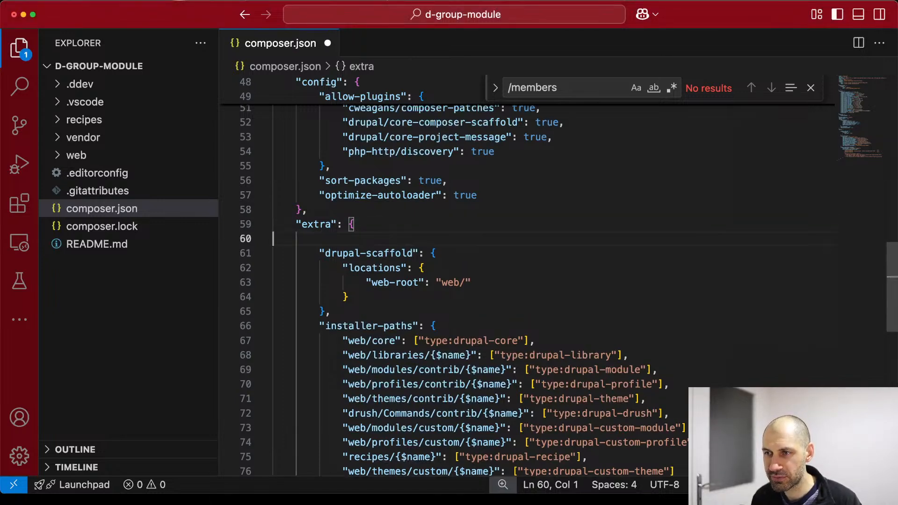
{"action": "key", "text": "super+v"}
{"action": "left_click", "coordinate": [391, 239]}
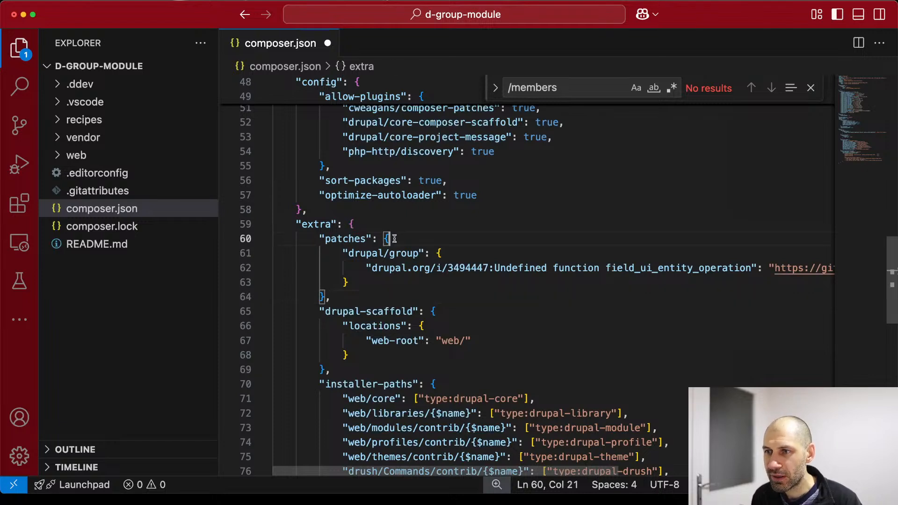
{"action": "left_click_drag", "start_coordinate": [367, 276], "coordinate": [273, 254]}
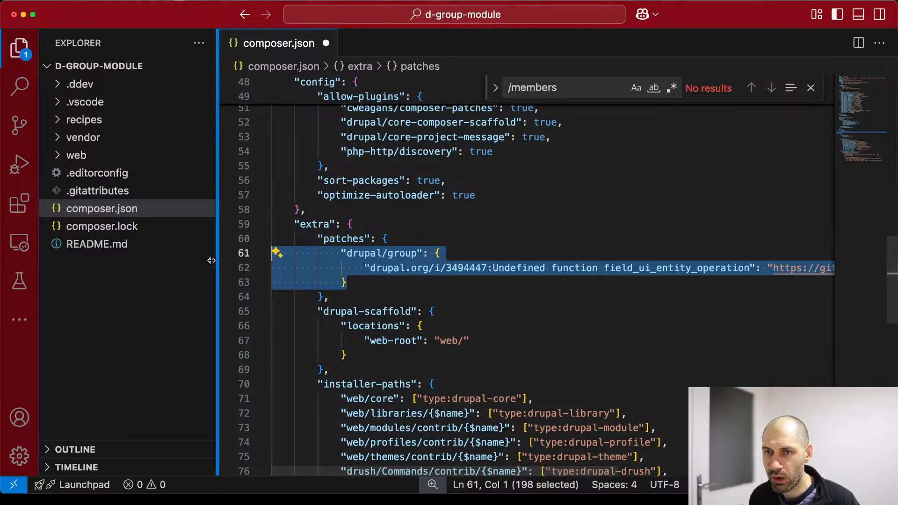
{"action": "left_click_drag", "start_coordinate": [220, 262], "coordinate": [176, 261]}
{"action": "left_click", "coordinate": [329, 253]}
{"action": "left_click_drag", "start_coordinate": [306, 253], "coordinate": [376, 253]}
{"action": "left_click", "coordinate": [322, 253]}
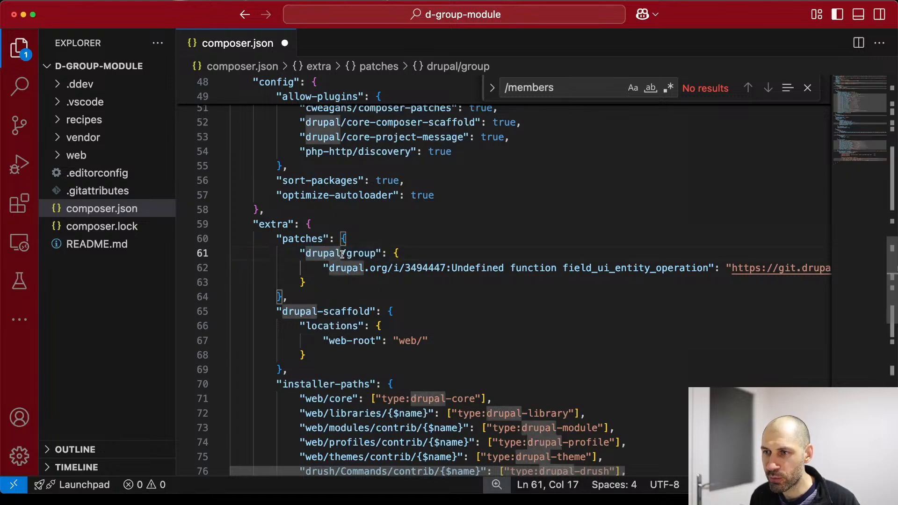
Check drupal/group in the require list and open the patch URL in Chrome.
{"action": "scroll", "coordinate": [358, 254], "scroll_direction": "up", "scroll_amount": 3}
{"action": "scroll", "coordinate": [358, 254], "scroll_direction": "up", "scroll_amount": 5}
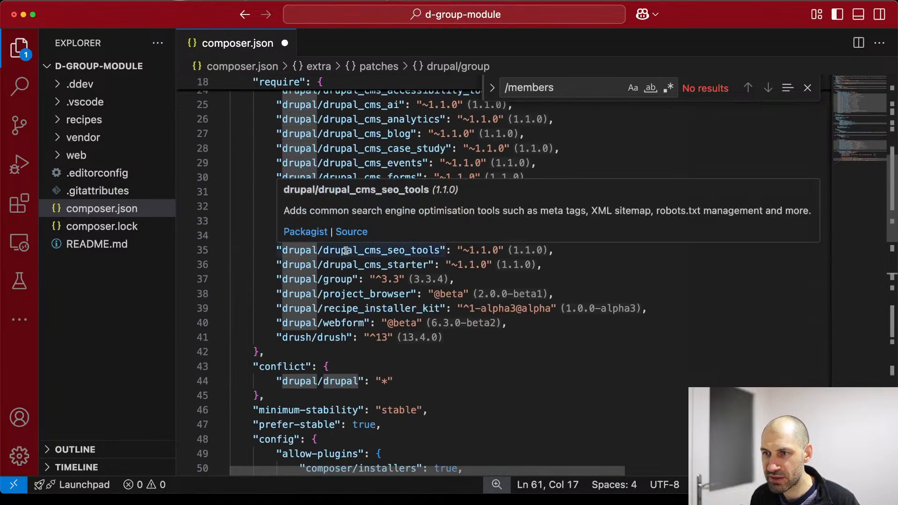
{"action": "mouse_move", "coordinate": [355, 284]}
{"action": "left_click", "coordinate": [346, 309]}
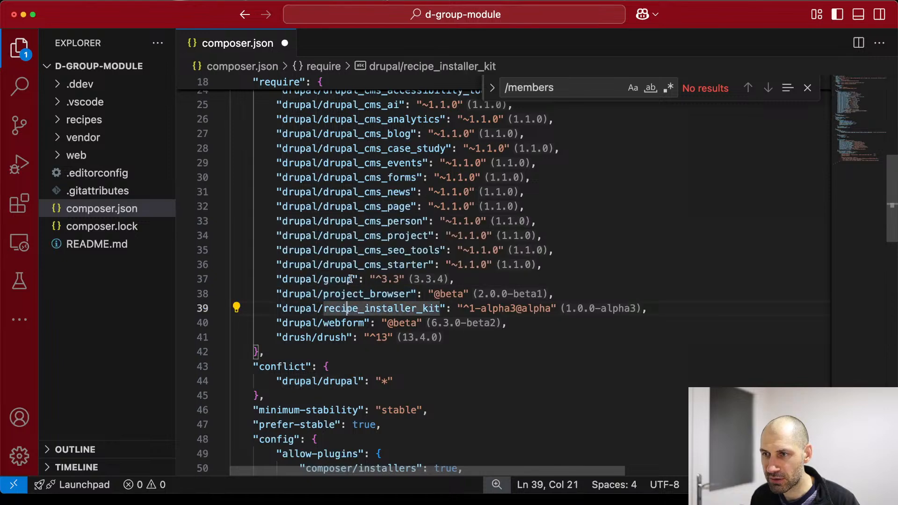
{"action": "left_click_drag", "start_coordinate": [351, 280], "coordinate": [284, 279]}
{"action": "scroll", "coordinate": [284, 279], "scroll_direction": "down", "scroll_amount": 8}
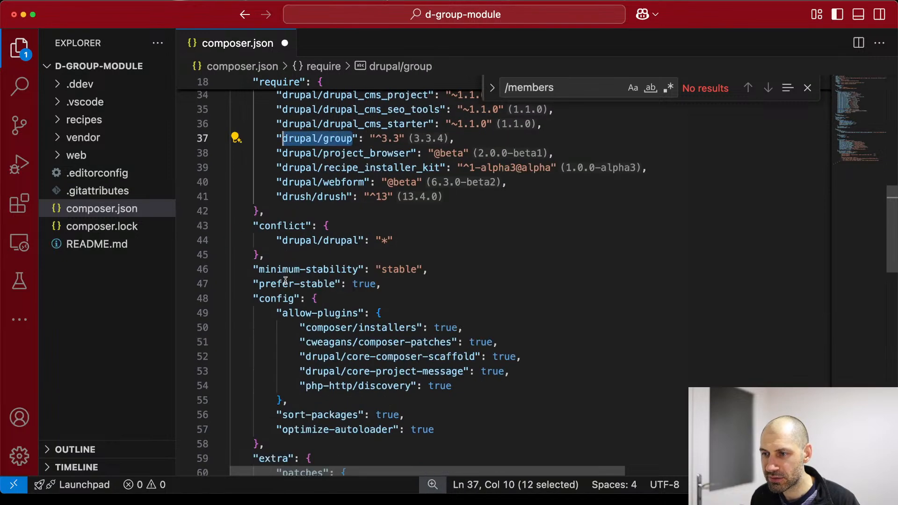
{"action": "scroll", "coordinate": [393, 293], "scroll_direction": "right", "scroll_amount": 6}
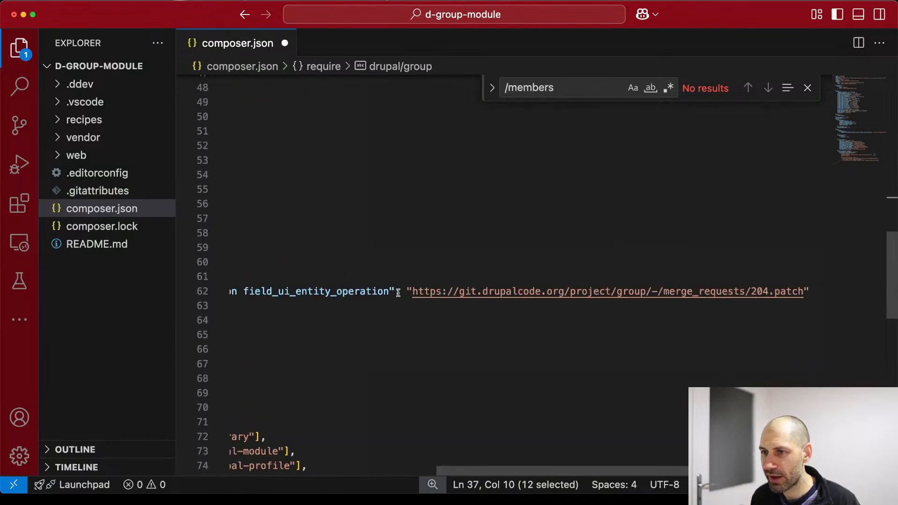
{"action": "left_click", "coordinate": [674, 294], "text": "super"}
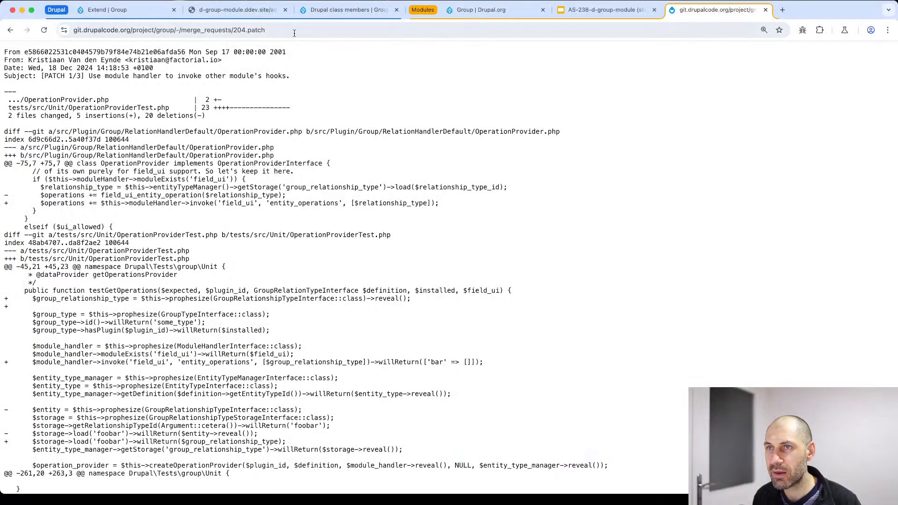
Reload the raw patch page, clear the Terminal and type 'ddev composer update'.
{"action": "left_click", "coordinate": [295, 34]}
{"action": "key", "text": "Return"}
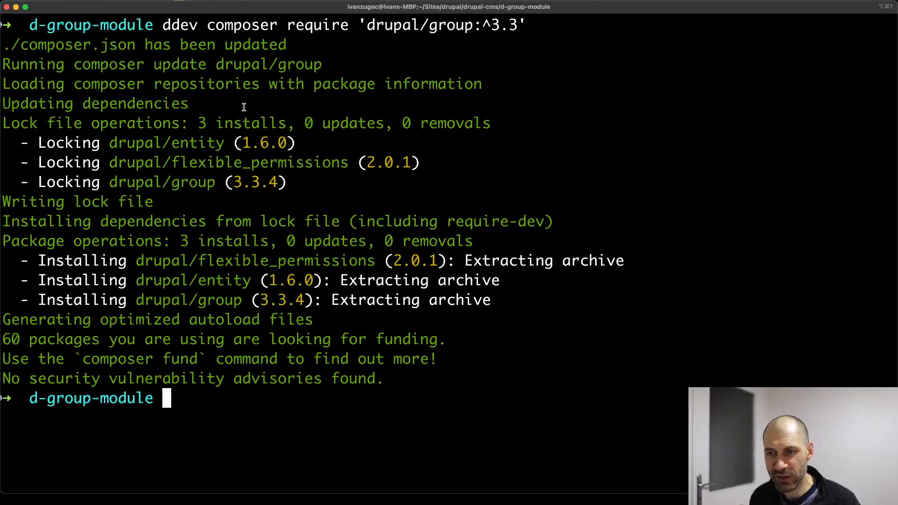
{"action": "type", "text": "clear"}
{"action": "key", "text": "Return"}
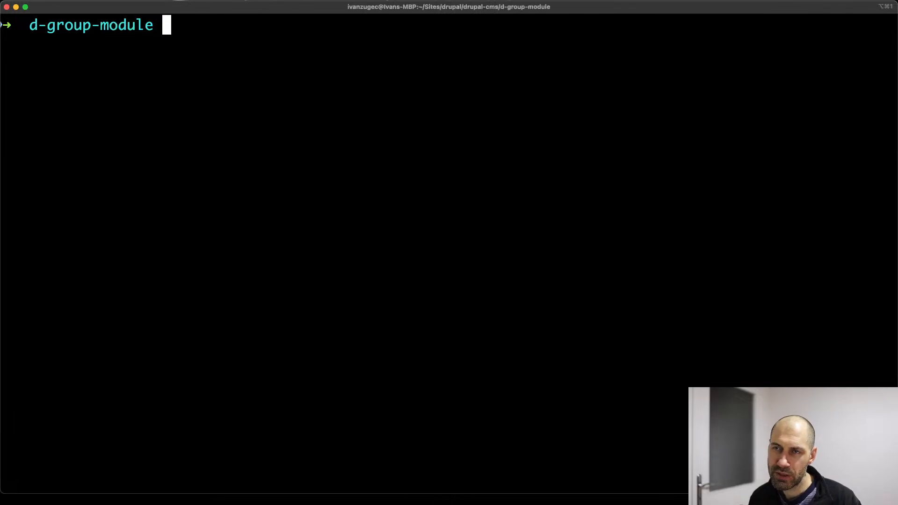
{"action": "type", "text": "ddev composer"}
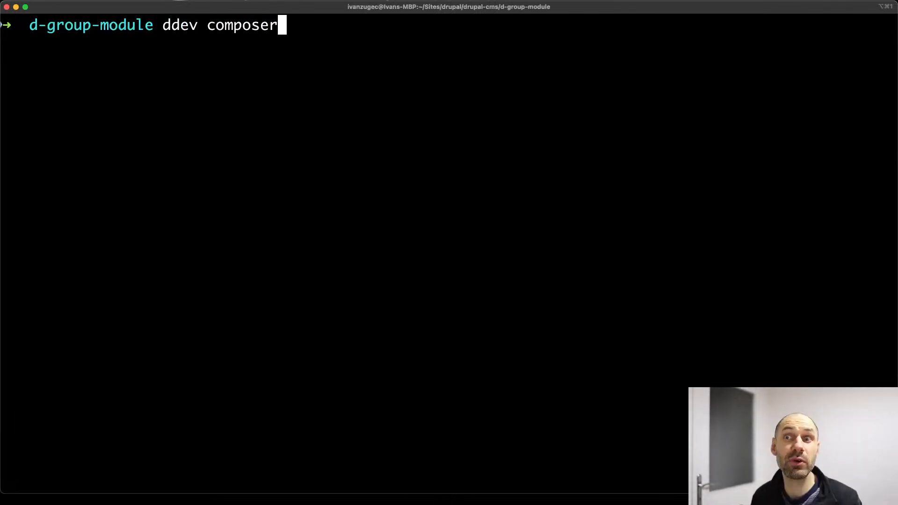
{"action": "type", "text": " update"}
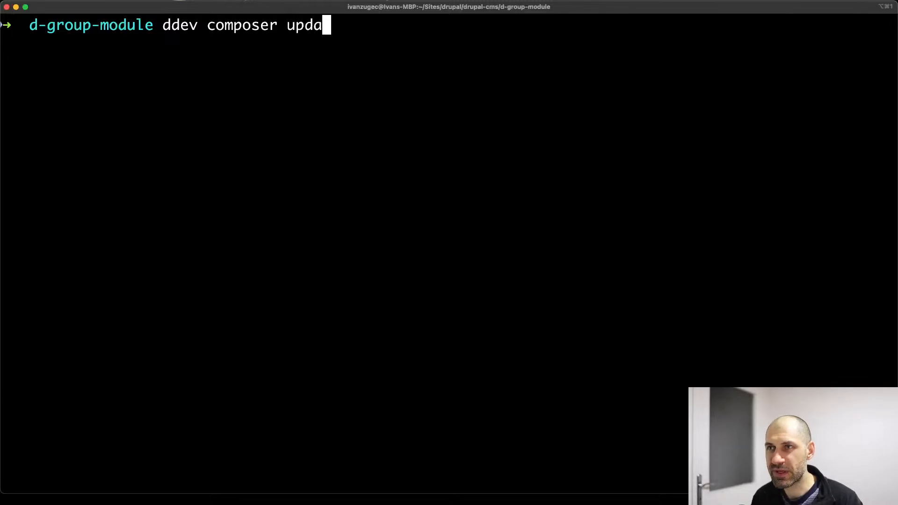
Save composer.json with the new drupal/group patch entry.
{"action": "key", "text": "super+Tab"}
{"action": "left_click", "coordinate": [252, 130]}
{"action": "left_click", "coordinate": [329, 291]}
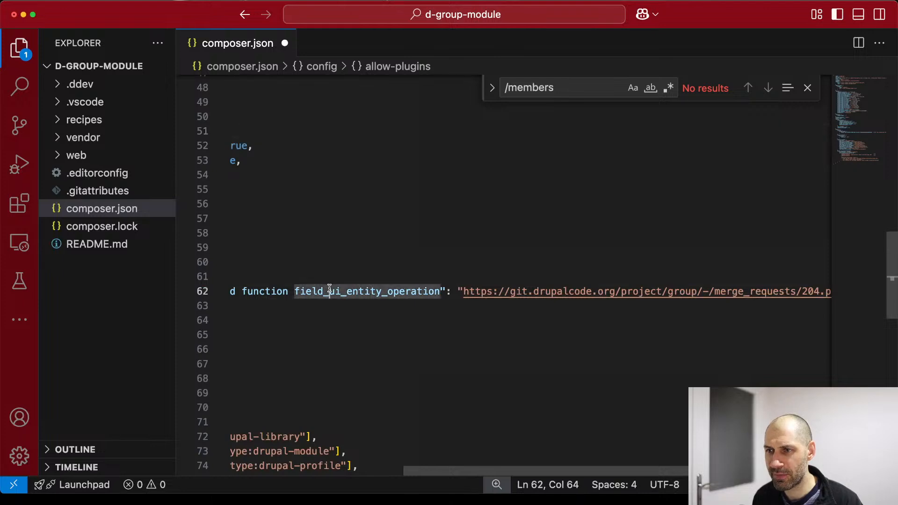
{"action": "key", "text": "super+Left"}
{"action": "key", "text": "super+s"}
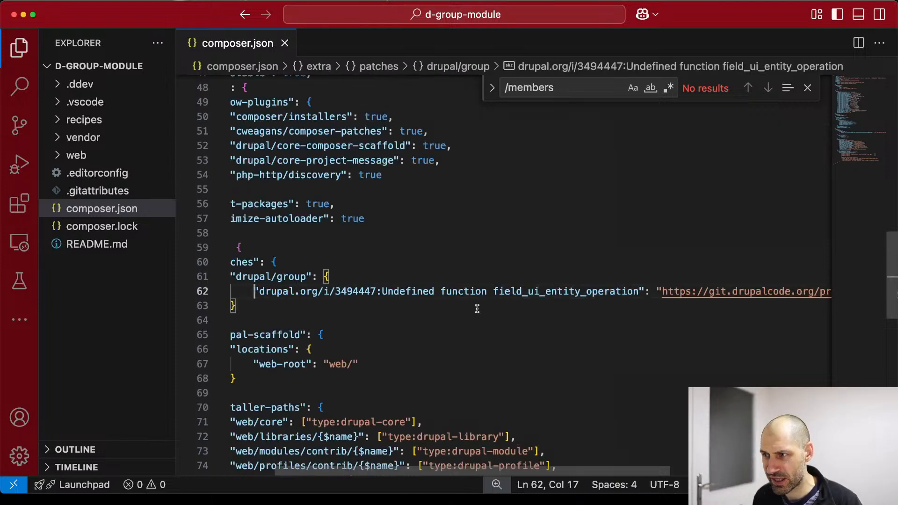
{"action": "scroll", "coordinate": [298, 297], "scroll_direction": "up", "scroll_amount": 2}
{"action": "scroll", "coordinate": [299, 296], "scroll_direction": "left", "scroll_amount": 1}
{"action": "scroll", "coordinate": [298, 297], "scroll_direction": "left", "scroll_amount": 2}
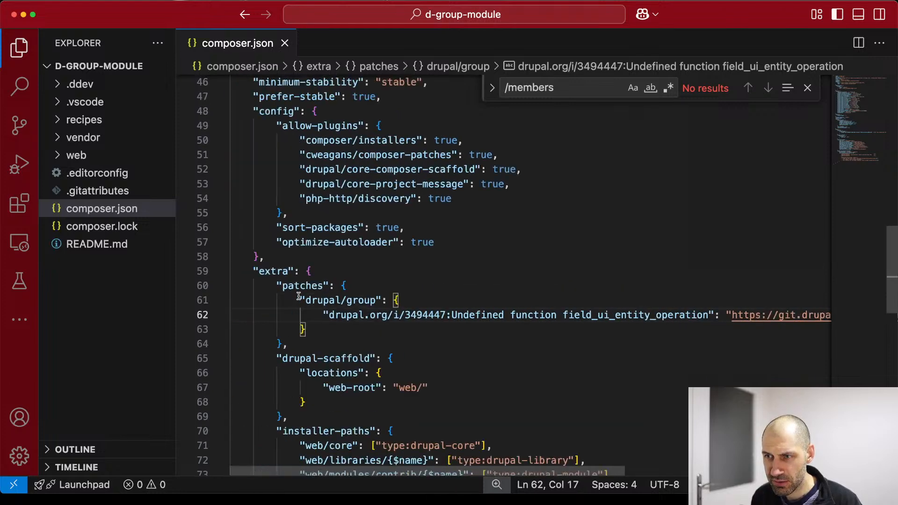
{"action": "left_click", "coordinate": [300, 345]}
{"action": "left_click", "coordinate": [285, 347]}
{"action": "scroll", "coordinate": [327, 256], "scroll_direction": "up", "scroll_amount": 3}
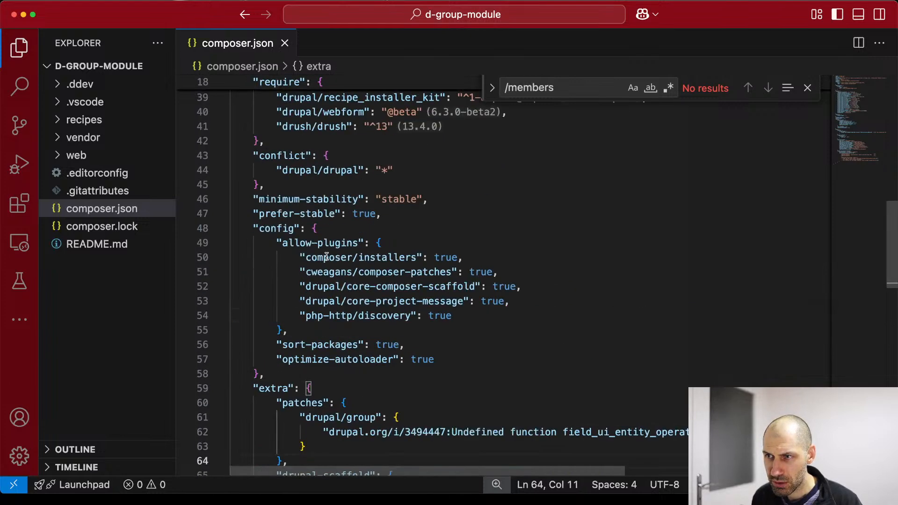
Run ddev composer update and confirm drupal/group 3.3.4 is reinstalled with the 204 patch applied.
{"action": "left_click", "coordinate": [808, 87]}
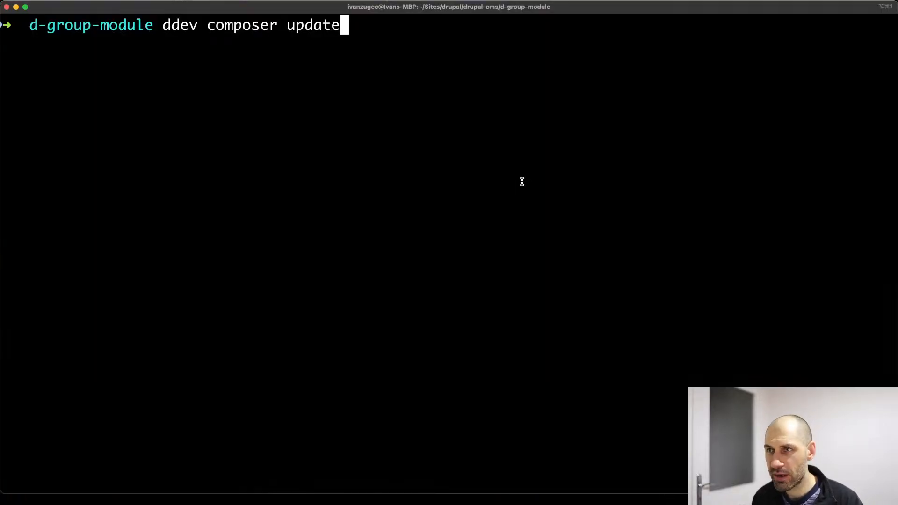
{"action": "key", "text": "Return"}
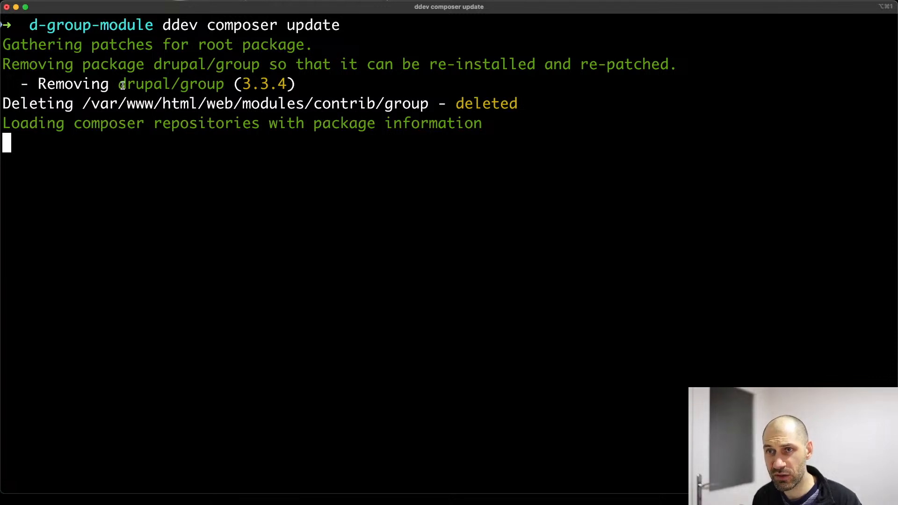
{"action": "left_click_drag", "start_coordinate": [119, 84], "coordinate": [224, 84]}
{"action": "left_click", "coordinate": [224, 84]}
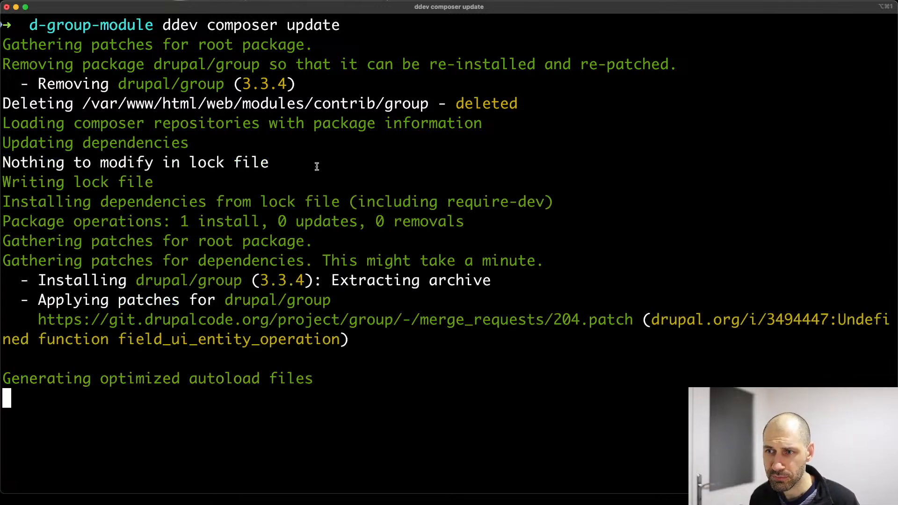
{"action": "left_click_drag", "start_coordinate": [373, 363], "coordinate": [5, 302]}
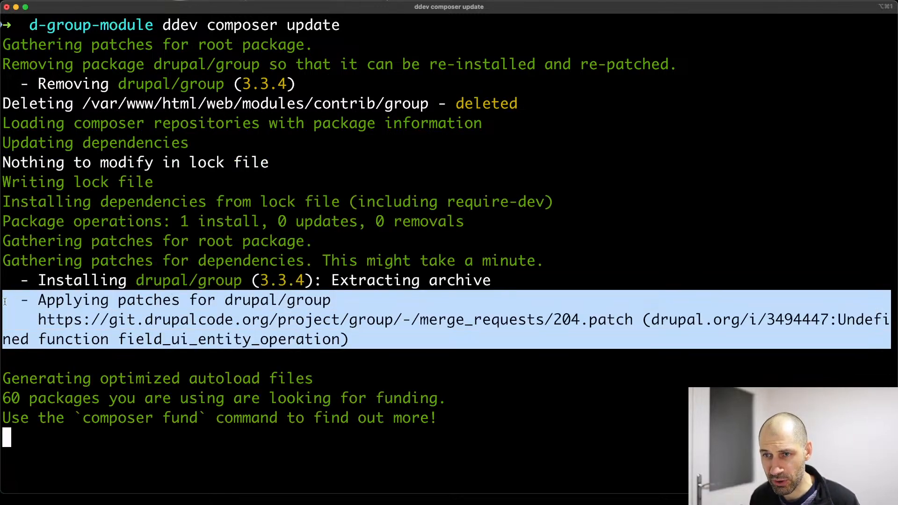
{"action": "left_click", "coordinate": [329, 300]}
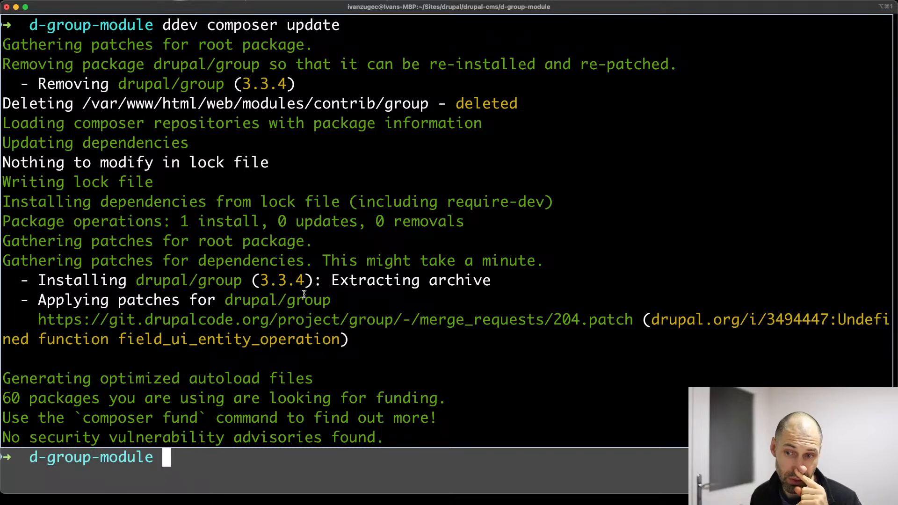
{"action": "left_click", "coordinate": [187, 472]}
{"action": "left_click", "coordinate": [207, 445]}
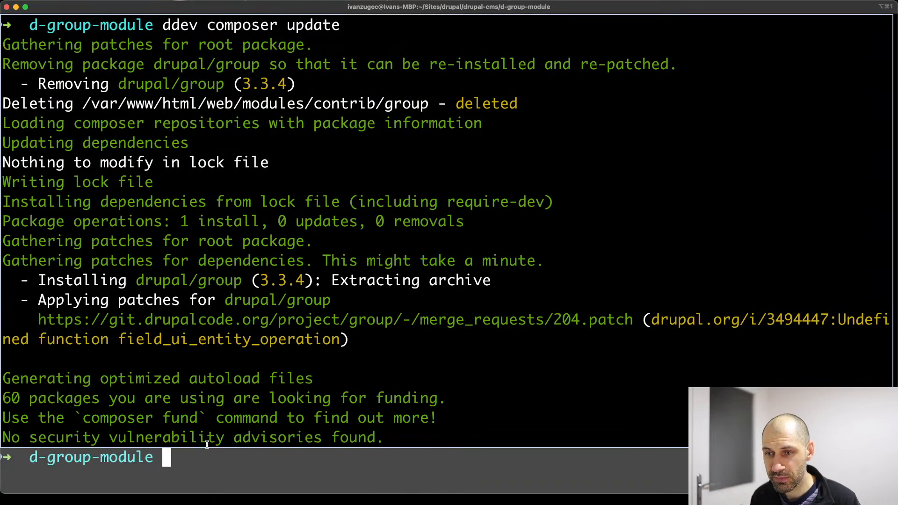
{"action": "left_click", "coordinate": [200, 431]}
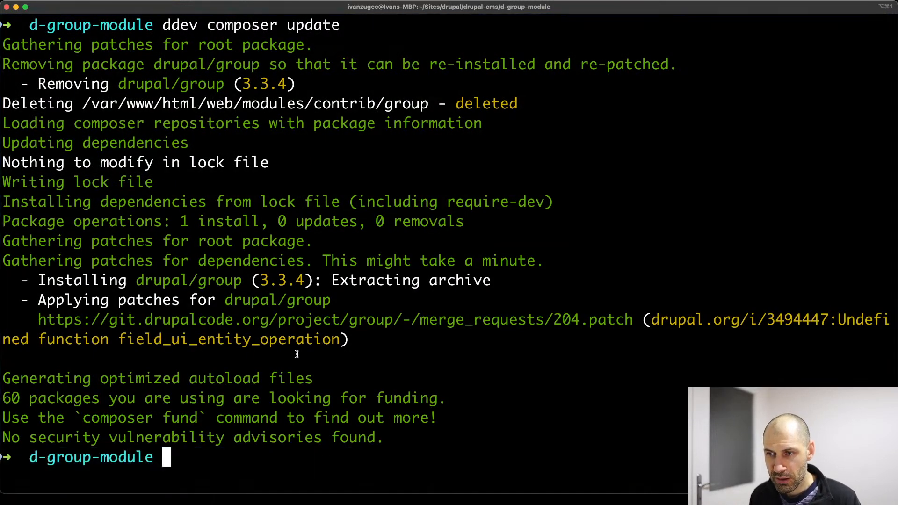
{"action": "key", "text": "super+Tab"}
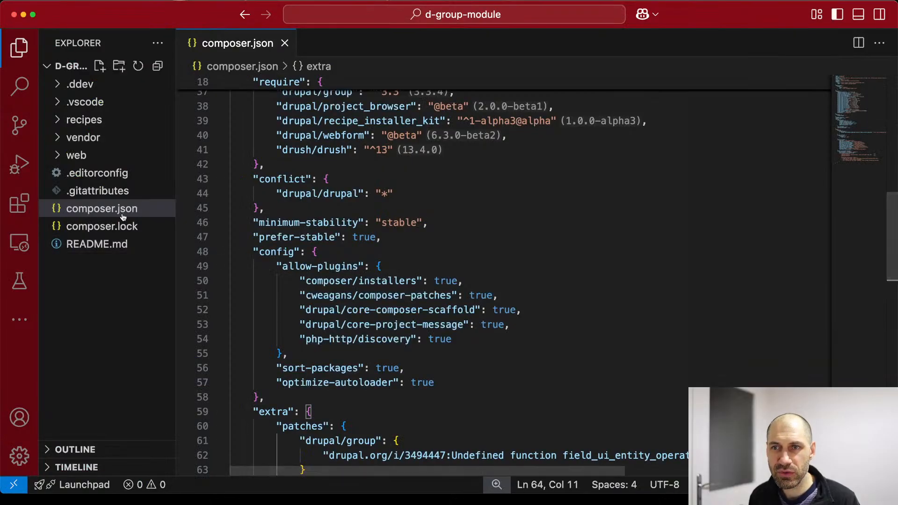
Expand web > modules > contrib > group in the VS Code Explorer.
{"action": "left_click_drag", "start_coordinate": [178, 166], "coordinate": [206, 166]}
{"action": "left_click", "coordinate": [136, 155]}
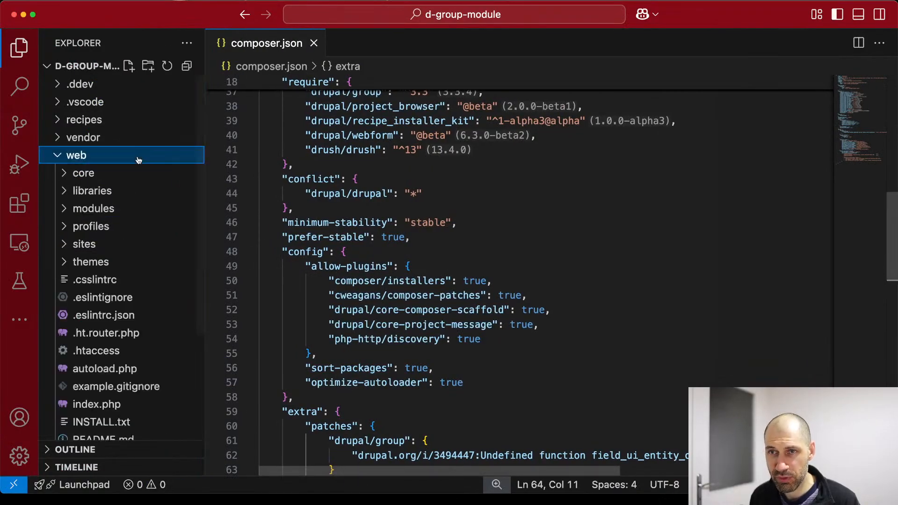
{"action": "scroll", "coordinate": [136, 201], "scroll_direction": "down", "scroll_amount": 3}
{"action": "left_click", "coordinate": [112, 138]}
{"action": "scroll", "coordinate": [132, 176], "scroll_direction": "down", "scroll_amount": 2}
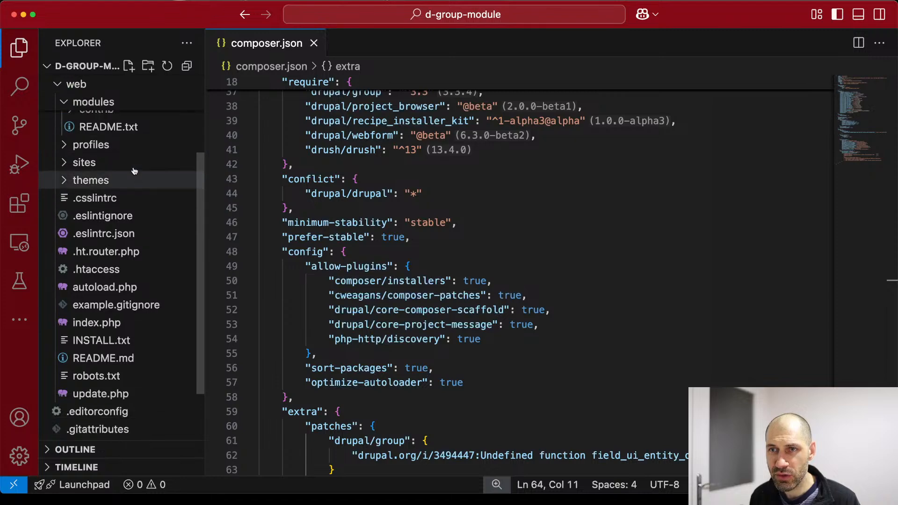
{"action": "scroll", "coordinate": [128, 126], "scroll_direction": "up", "scroll_amount": 1}
{"action": "left_click", "coordinate": [129, 132]}
{"action": "scroll", "coordinate": [142, 188], "scroll_direction": "down", "scroll_amount": 10}
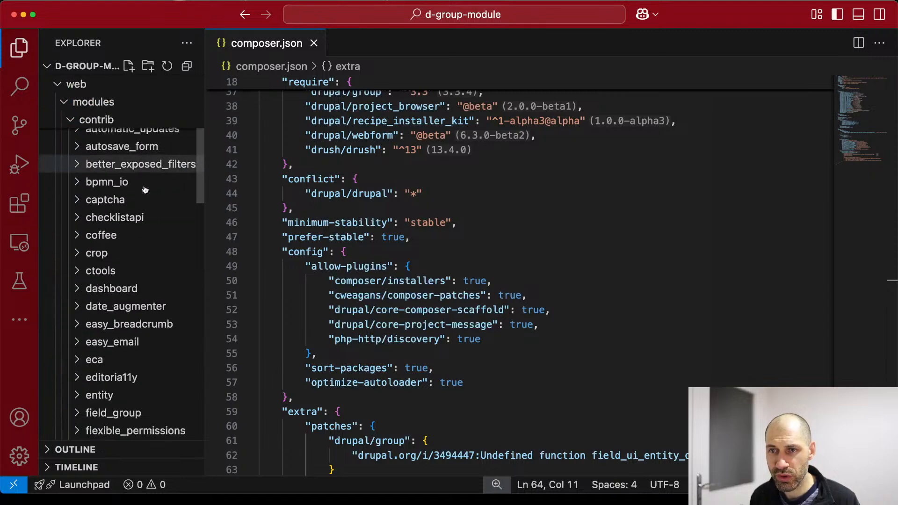
{"action": "scroll", "coordinate": [143, 206], "scroll_direction": "down", "scroll_amount": 8}
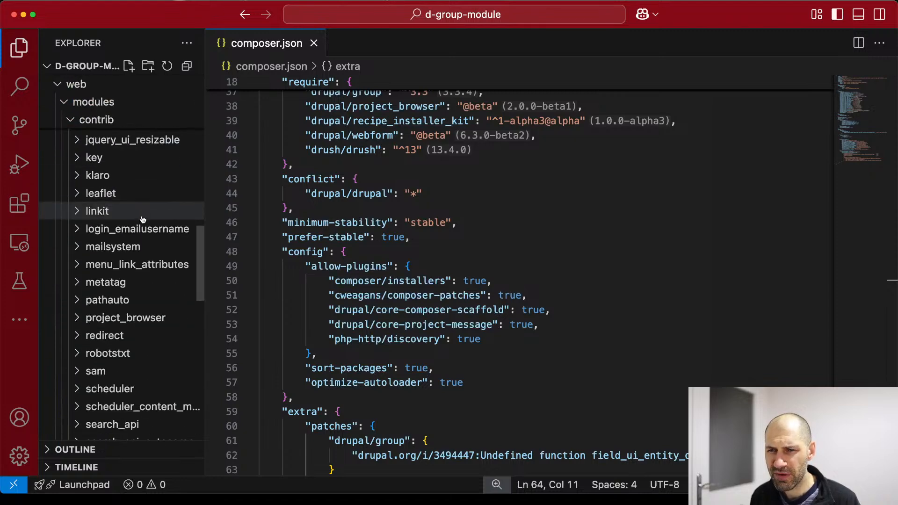
{"action": "scroll", "coordinate": [141, 234], "scroll_direction": "up", "scroll_amount": 10}
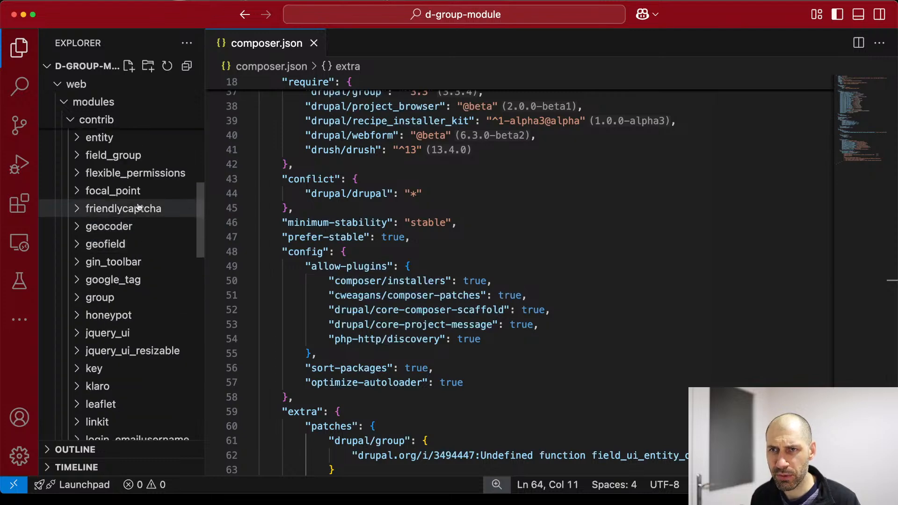
{"action": "left_click", "coordinate": [139, 300]}
Open the group module's PATCHES.txt and confirm it lists the 204.patch as applied.
{"action": "scroll", "coordinate": [155, 313], "scroll_direction": "down", "scroll_amount": 15}
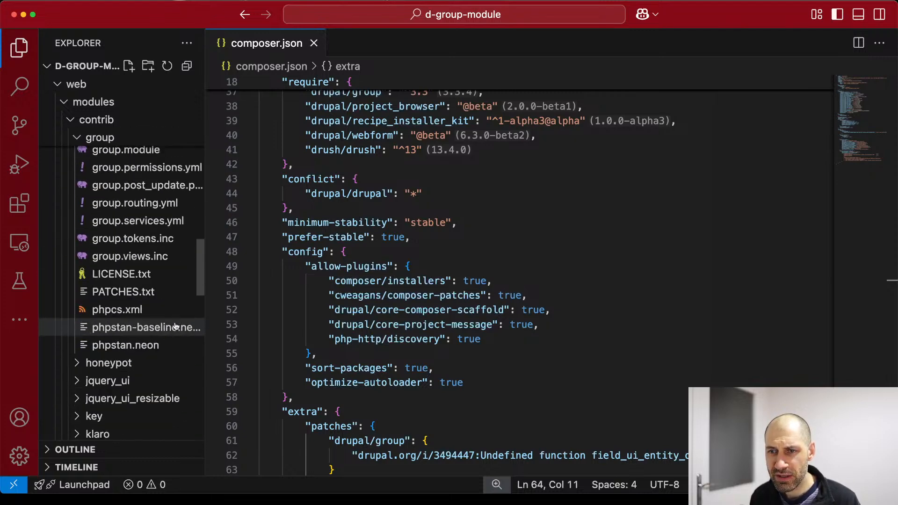
{"action": "left_click", "coordinate": [149, 294]}
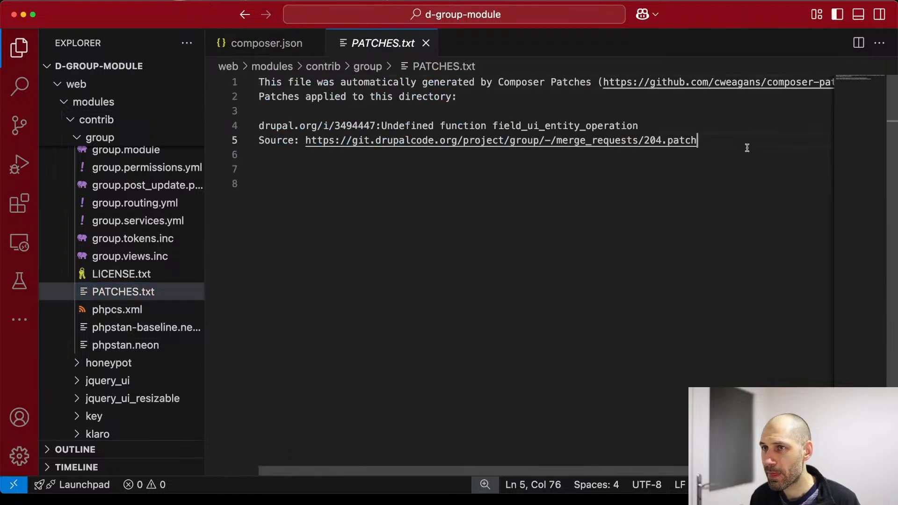
{"action": "left_click_drag", "start_coordinate": [746, 144], "coordinate": [248, 76]}
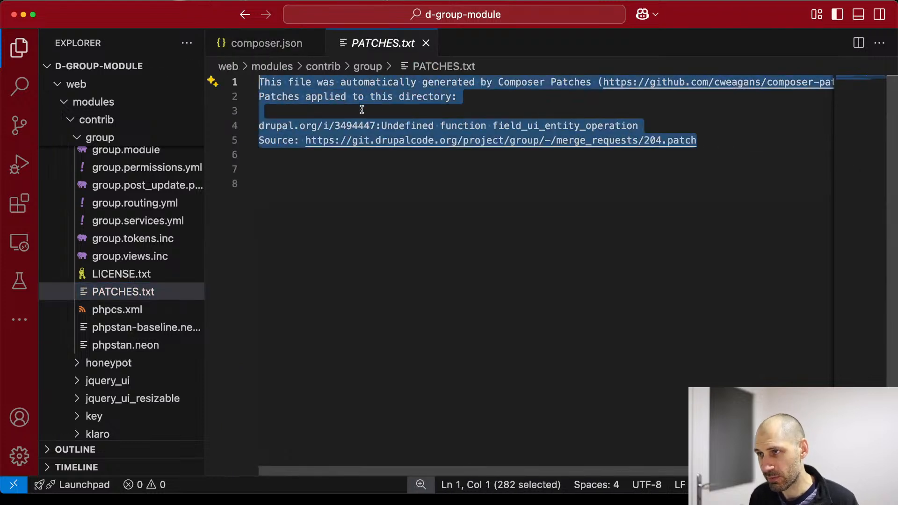
{"action": "left_click", "coordinate": [301, 151]}
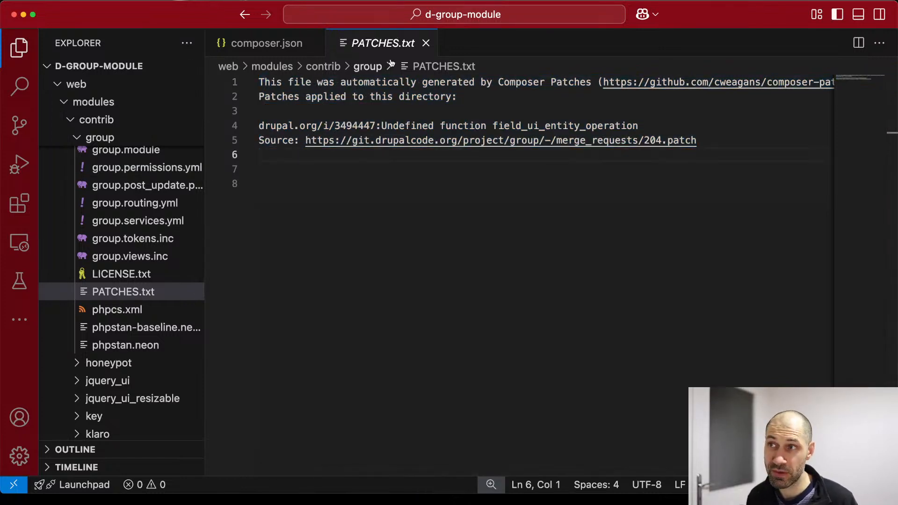
{"action": "key", "text": "super+Tab"}
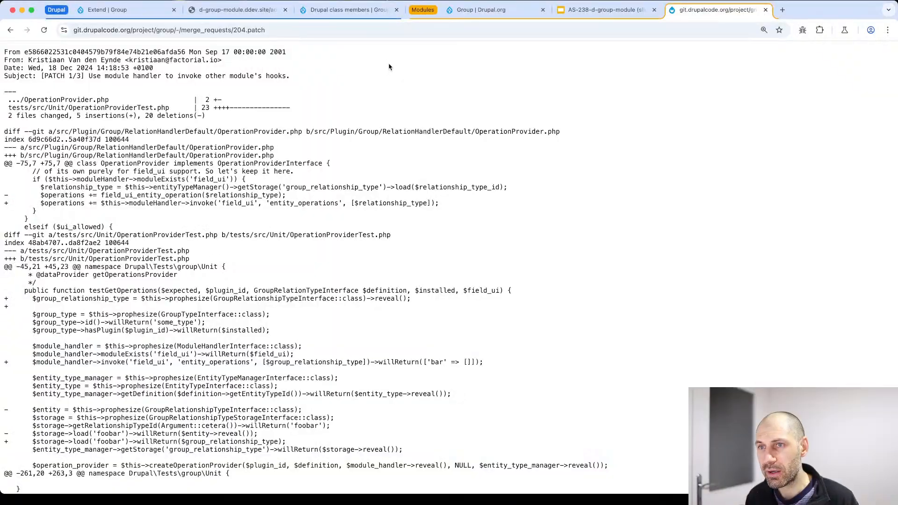
Reload the Class content page on the d-group-module tab, now error-free, then open Class permissions.
{"action": "left_click", "coordinate": [349, 9]}
{"action": "left_click", "coordinate": [239, 10]}
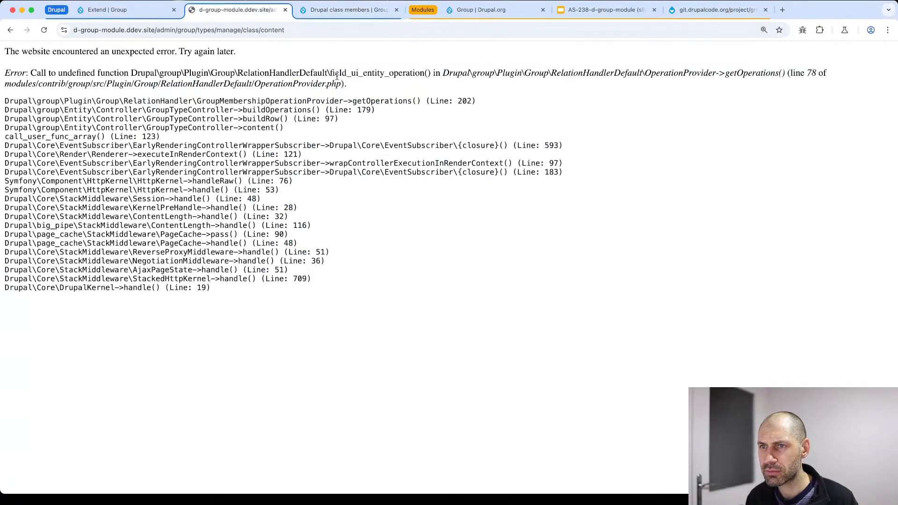
{"action": "key", "text": "super+r"}
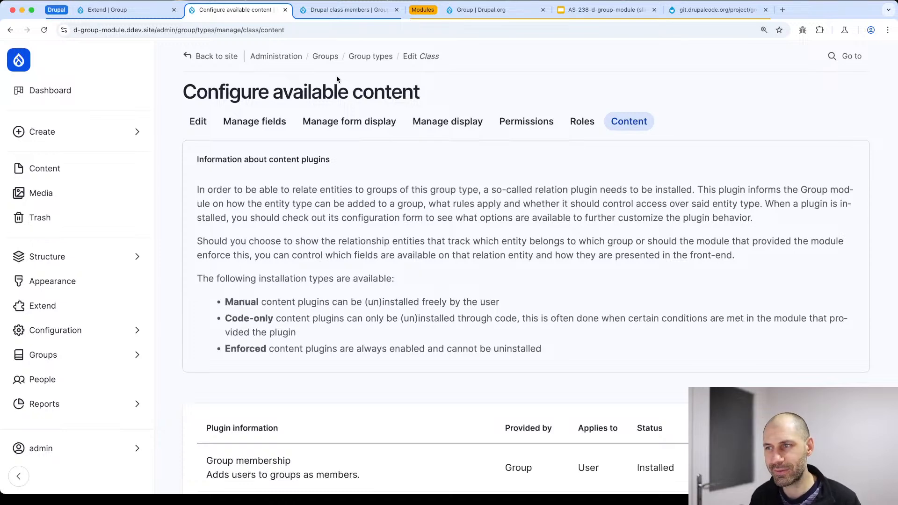
{"action": "scroll", "coordinate": [421, 190], "scroll_direction": "down", "scroll_amount": 5}
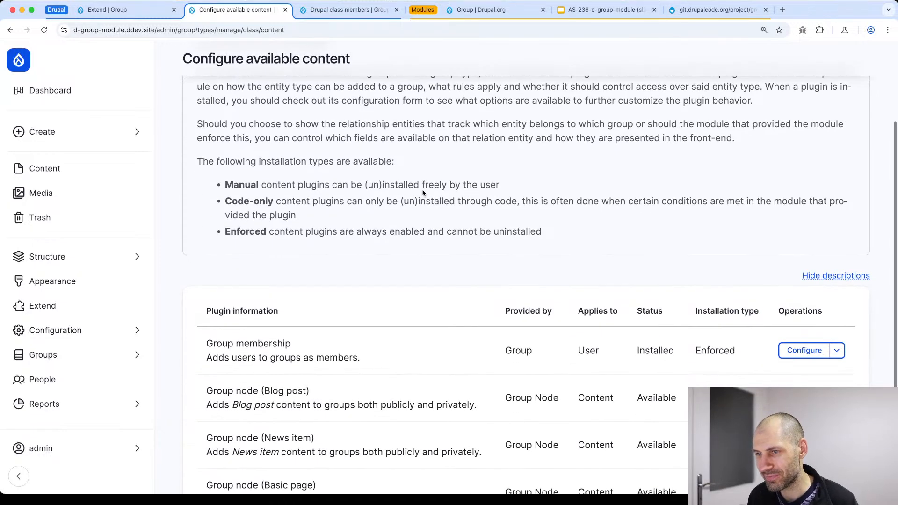
{"action": "scroll", "coordinate": [421, 197], "scroll_direction": "down", "scroll_amount": 4}
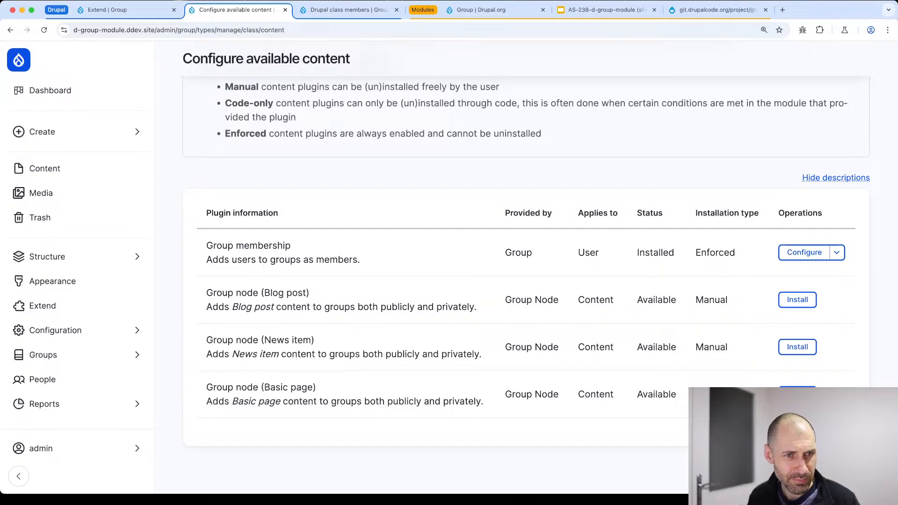
{"action": "scroll", "coordinate": [369, 162], "scroll_direction": "up", "scroll_amount": 5}
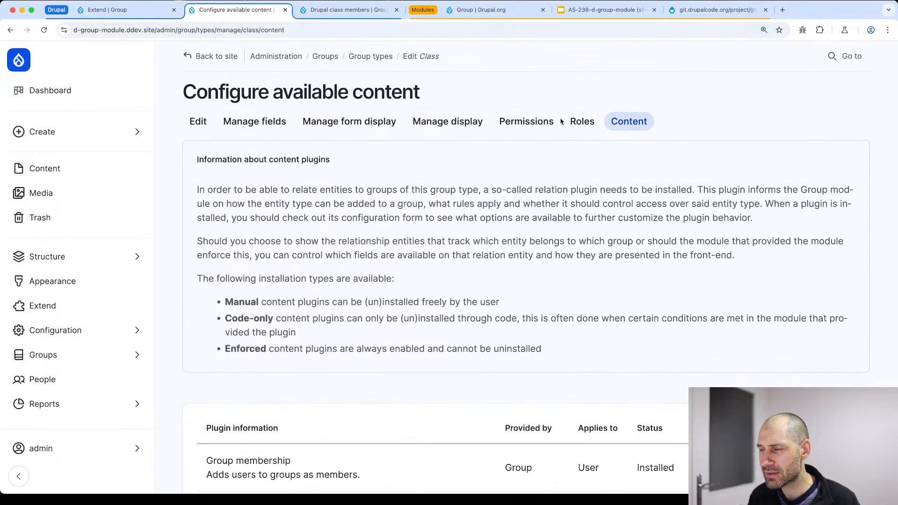
{"action": "left_click", "coordinate": [529, 127]}
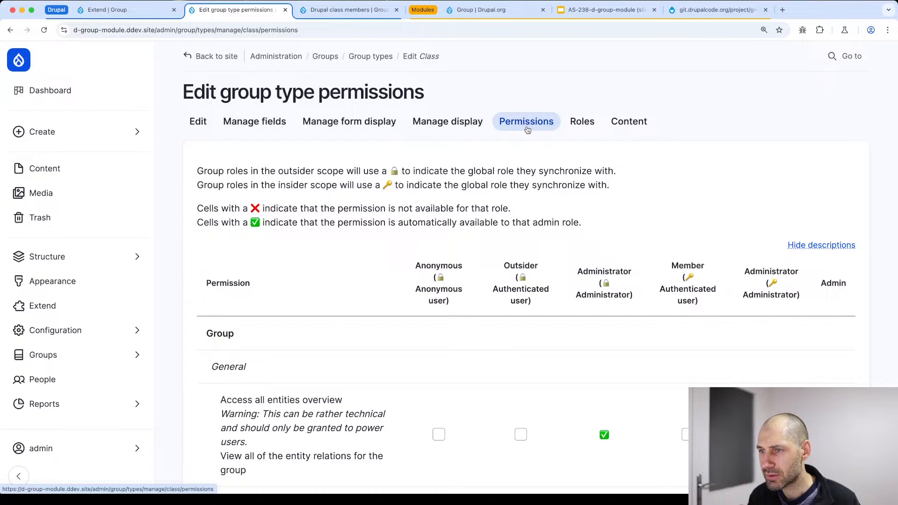
Open the Class Roles tab and review the Anonymous, Outsider, Member, Admin and Administrator roles.
{"action": "left_click", "coordinate": [582, 122]}
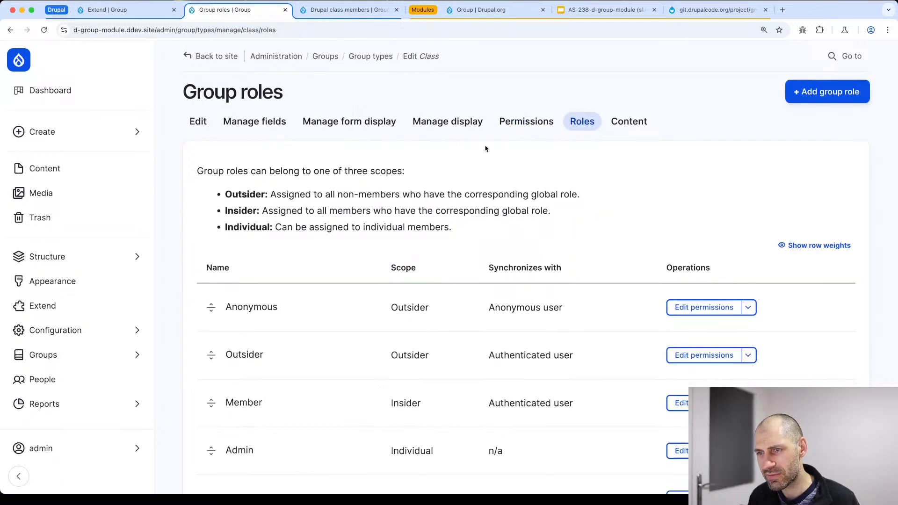
{"action": "scroll", "coordinate": [493, 174], "scroll_direction": "down", "scroll_amount": 3}
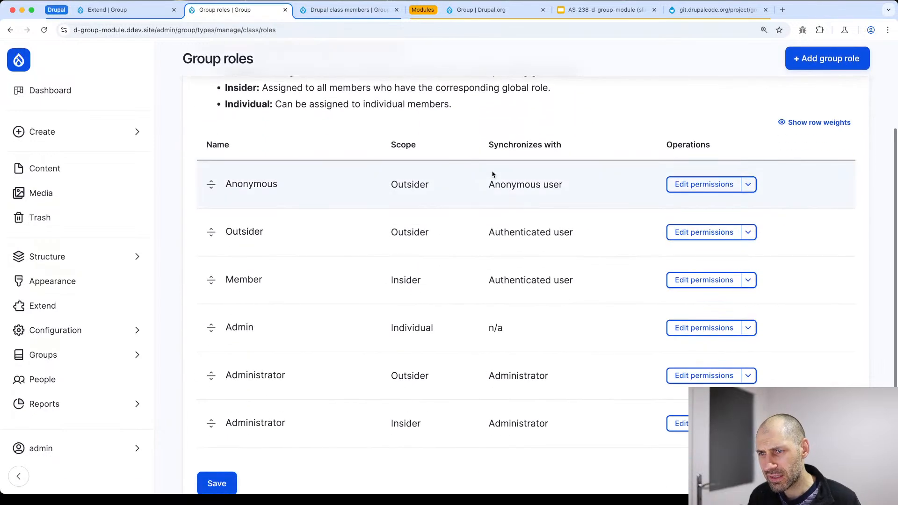
{"action": "scroll", "coordinate": [493, 174], "scroll_direction": "up", "scroll_amount": 3}
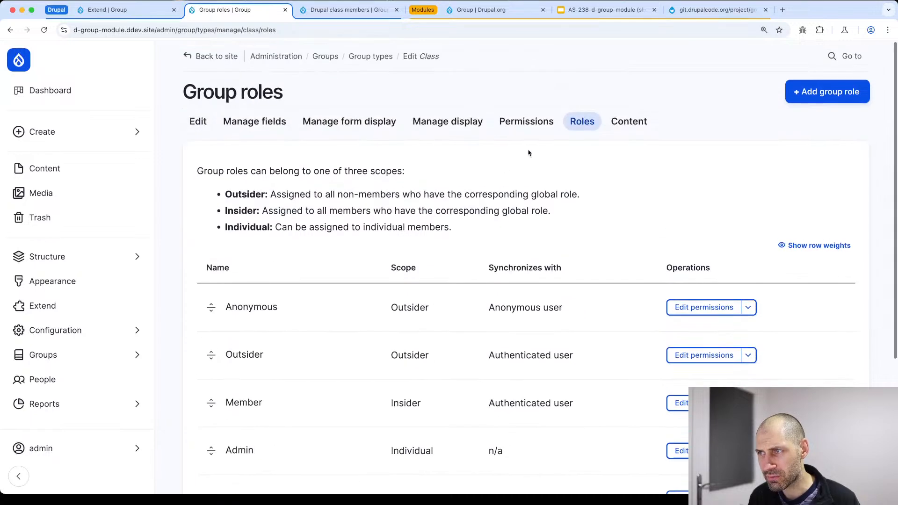
{"action": "scroll", "coordinate": [528, 152], "scroll_direction": "down", "scroll_amount": 3}
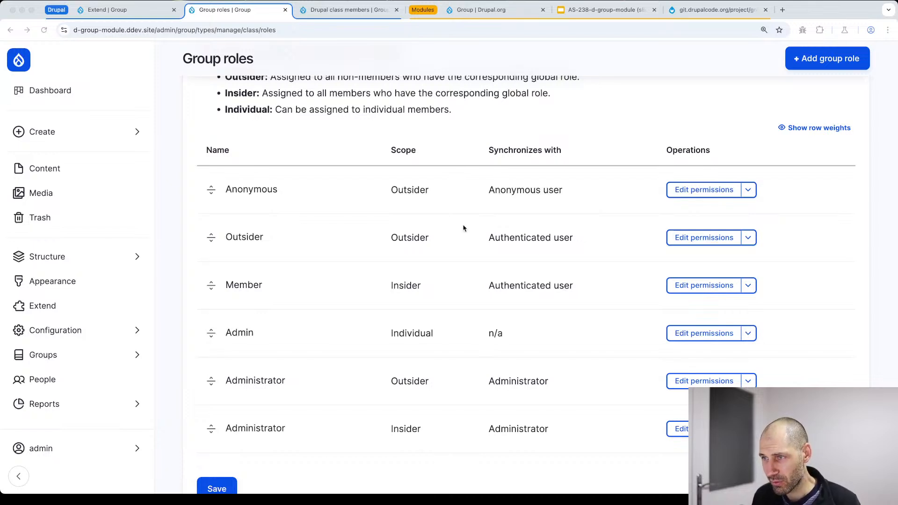
{"action": "scroll", "coordinate": [453, 226], "scroll_direction": "down", "scroll_amount": 1}
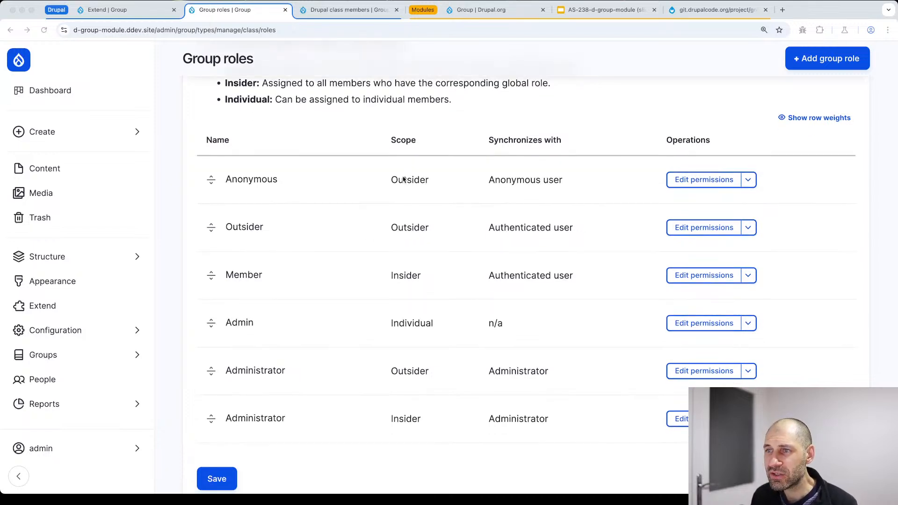
{"action": "scroll", "coordinate": [429, 149], "scroll_direction": "up", "scroll_amount": 2}
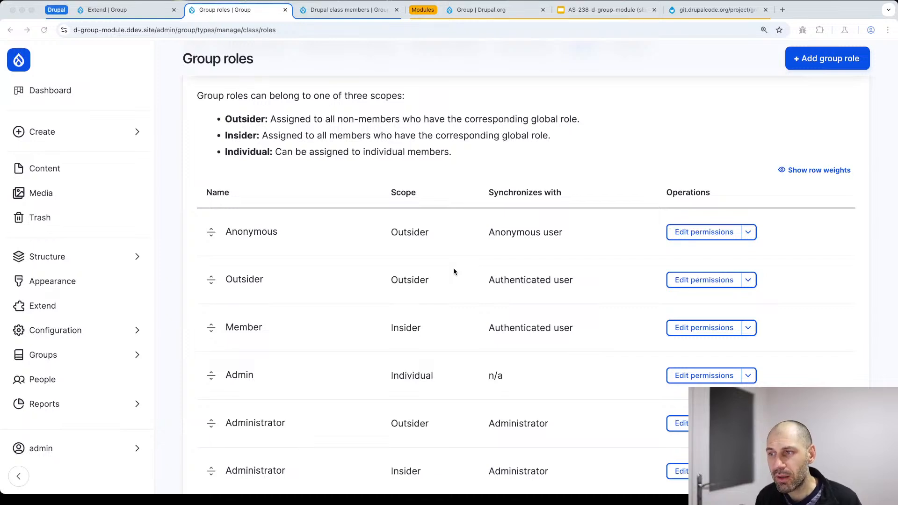
{"action": "scroll", "coordinate": [292, 272], "scroll_direction": "down", "scroll_amount": 3}
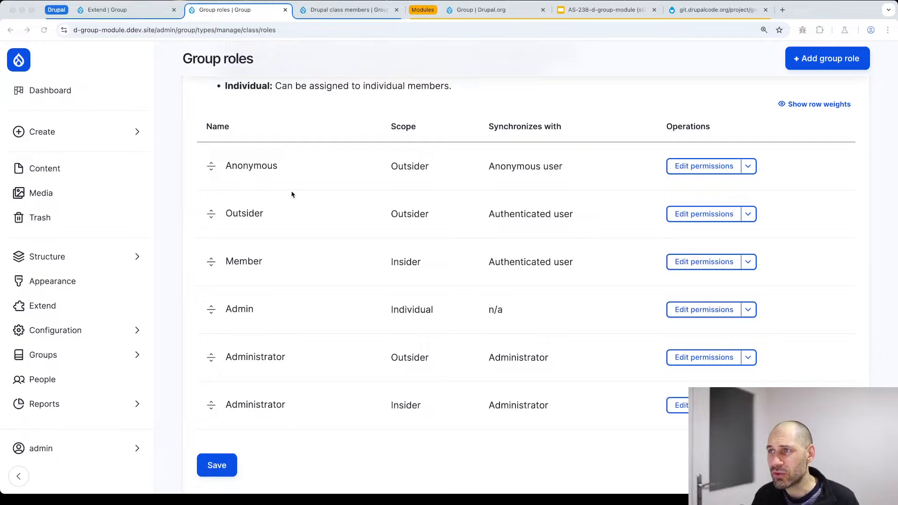
{"action": "scroll", "coordinate": [427, 174], "scroll_direction": "up", "scroll_amount": 3}
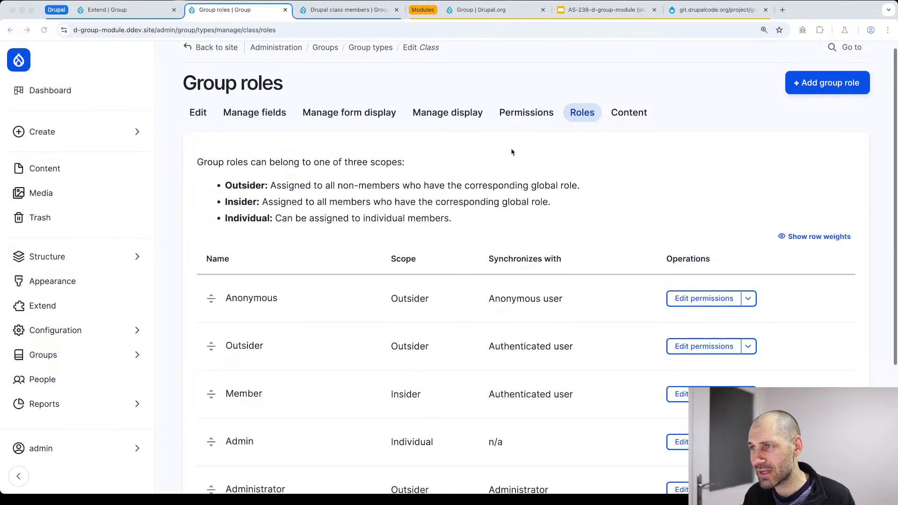
Review the Class permissions table for view and join rights, then select the site domain.
{"action": "left_click", "coordinate": [532, 118]}
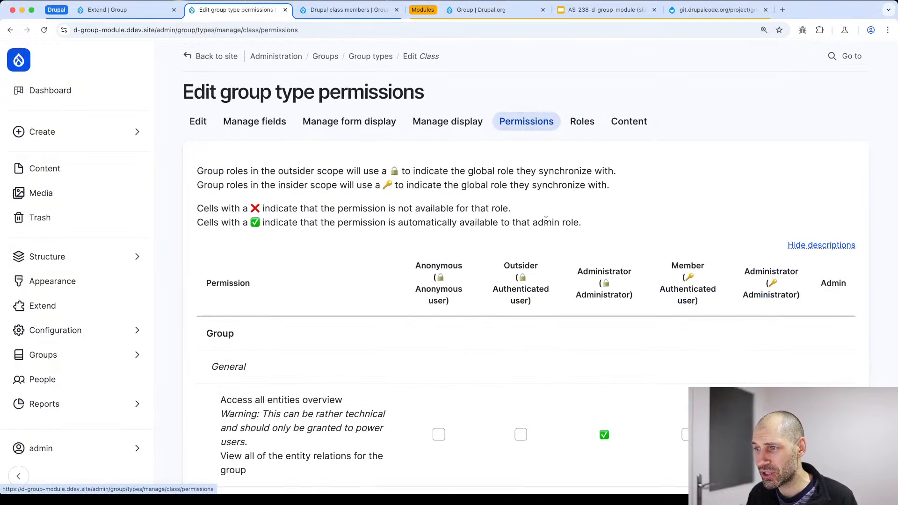
{"action": "scroll", "coordinate": [439, 188], "scroll_direction": "down", "scroll_amount": 2}
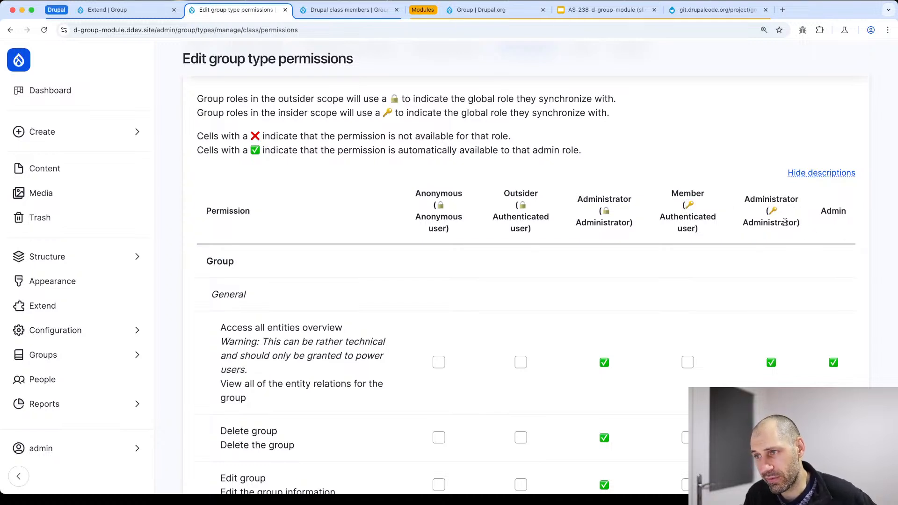
{"action": "scroll", "coordinate": [538, 276], "scroll_direction": "down", "scroll_amount": 5}
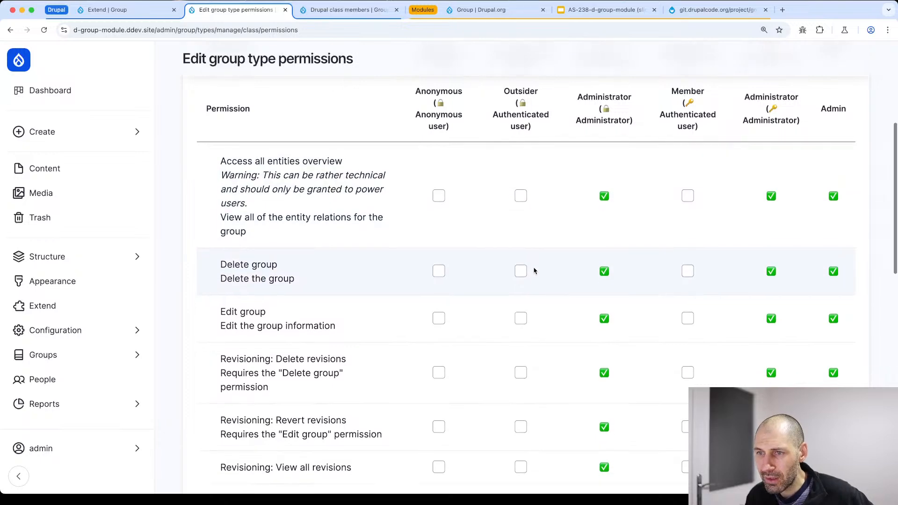
{"action": "scroll", "coordinate": [535, 271], "scroll_direction": "down", "scroll_amount": 10}
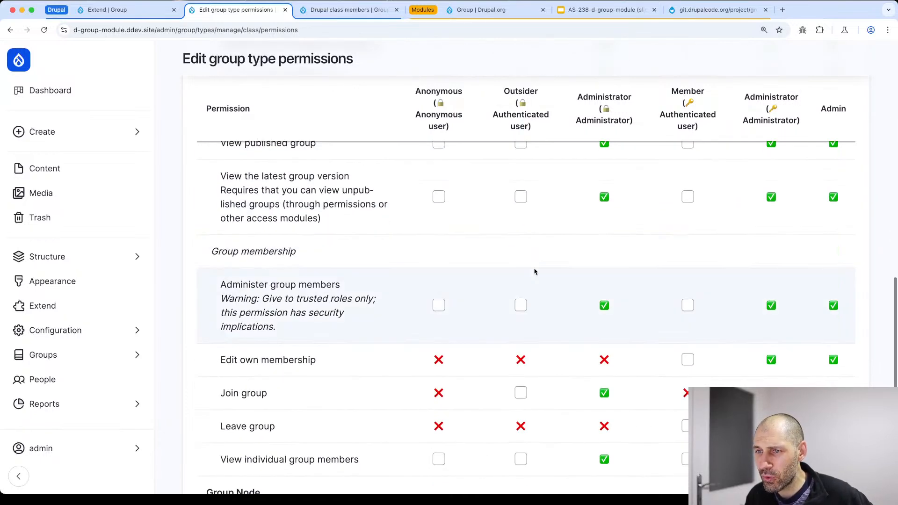
{"action": "scroll", "coordinate": [528, 276], "scroll_direction": "down", "scroll_amount": 3}
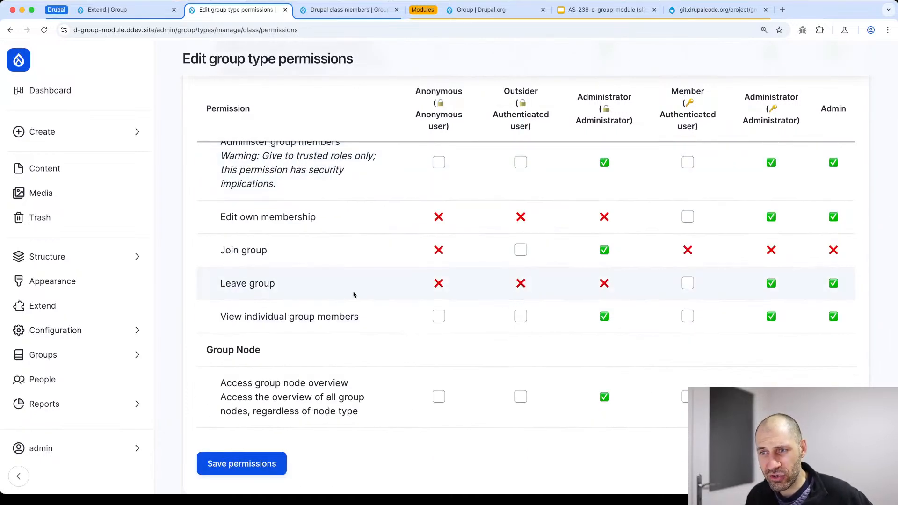
{"action": "scroll", "coordinate": [575, 285], "scroll_direction": "up", "scroll_amount": 2}
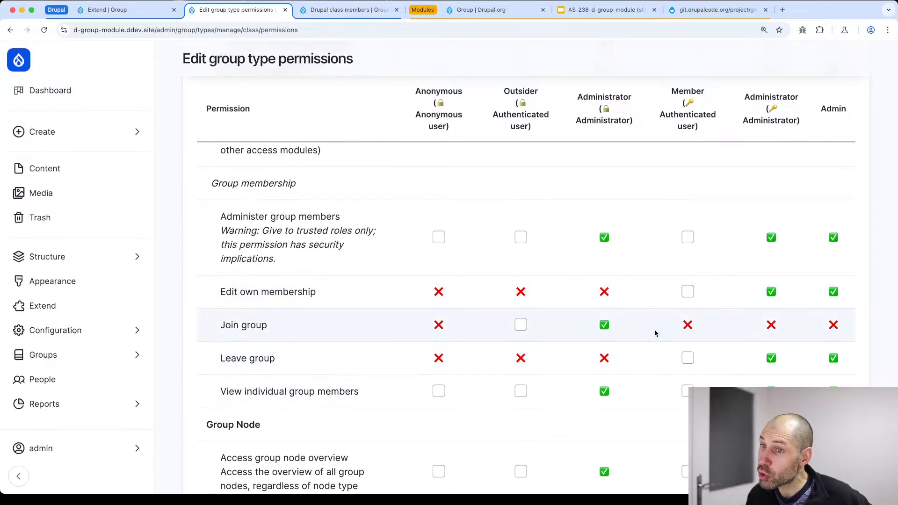
{"action": "scroll", "coordinate": [655, 328], "scroll_direction": "down", "scroll_amount": 3}
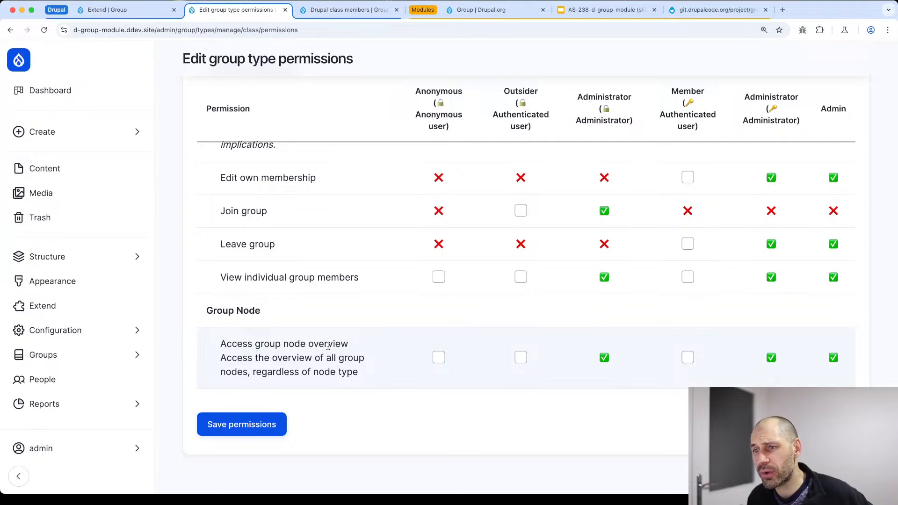
{"action": "scroll", "coordinate": [329, 367], "scroll_direction": "up", "scroll_amount": 7}
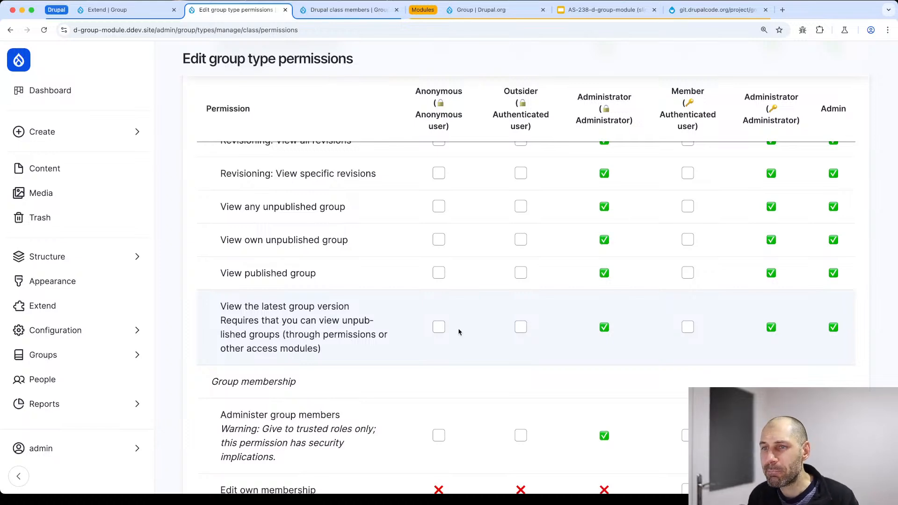
{"action": "scroll", "coordinate": [459, 330], "scroll_direction": "up", "scroll_amount": 1}
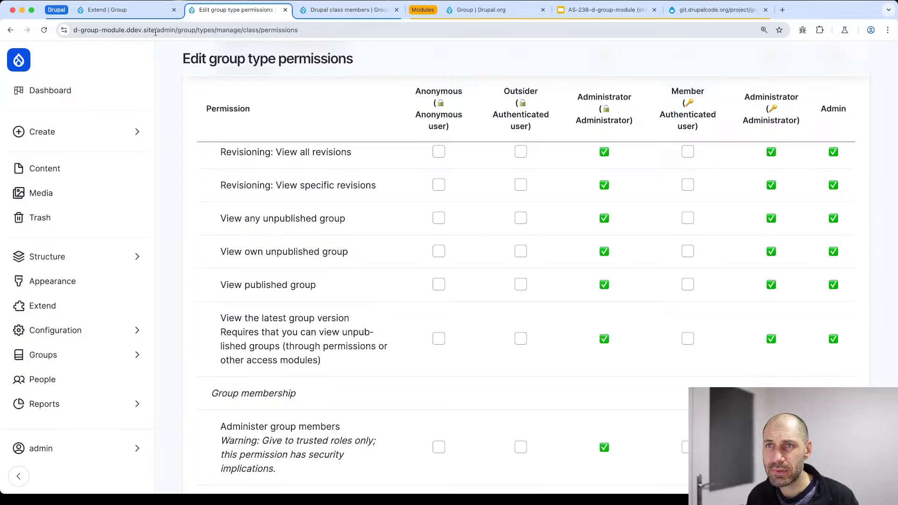
{"action": "left_click_drag", "start_coordinate": [155, 30], "coordinate": [58, 31]}
{"action": "key", "text": "super+c"}
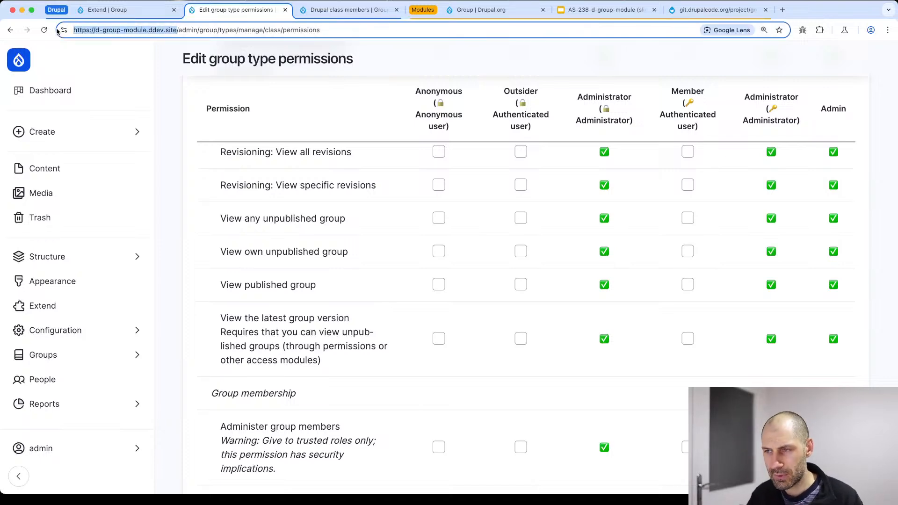
Open the site's home page in a new Incognito window.
{"action": "key", "text": "ctrl+alt+Right"}
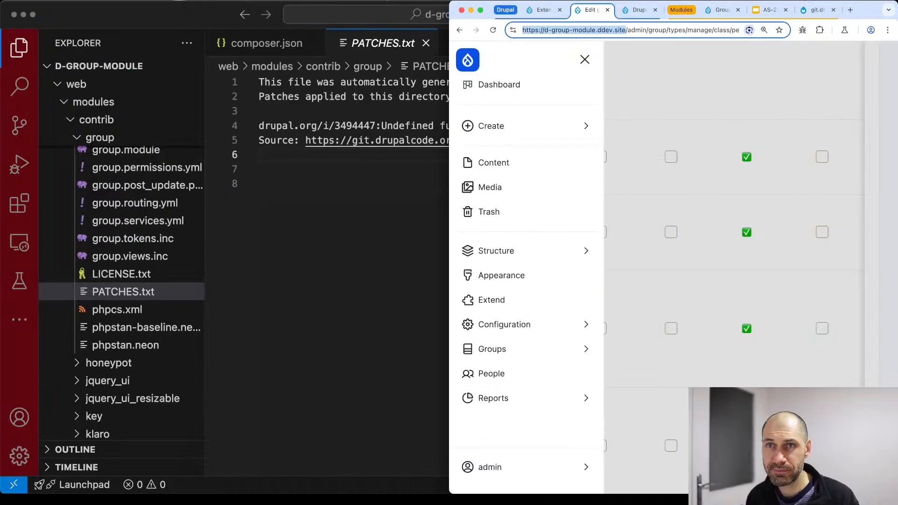
{"action": "key", "text": "ctrl+alt+Return"}
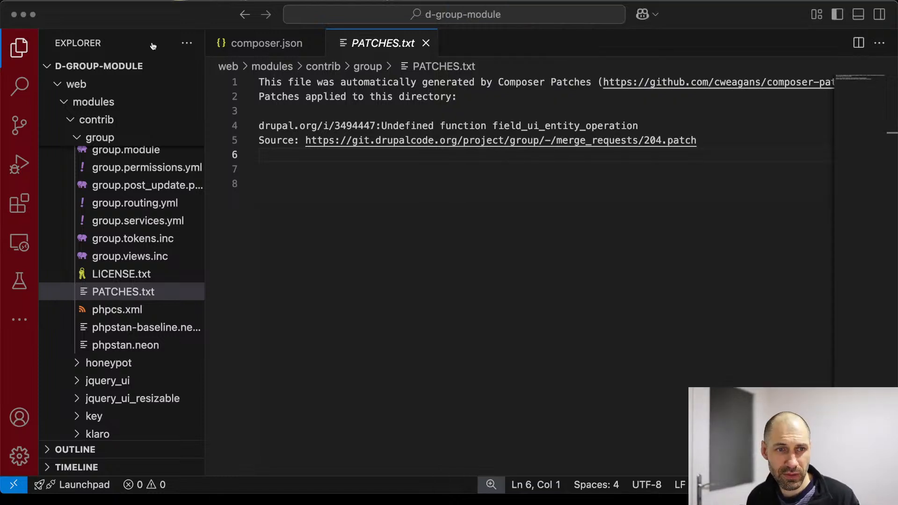
{"action": "key", "text": "super+Tab"}
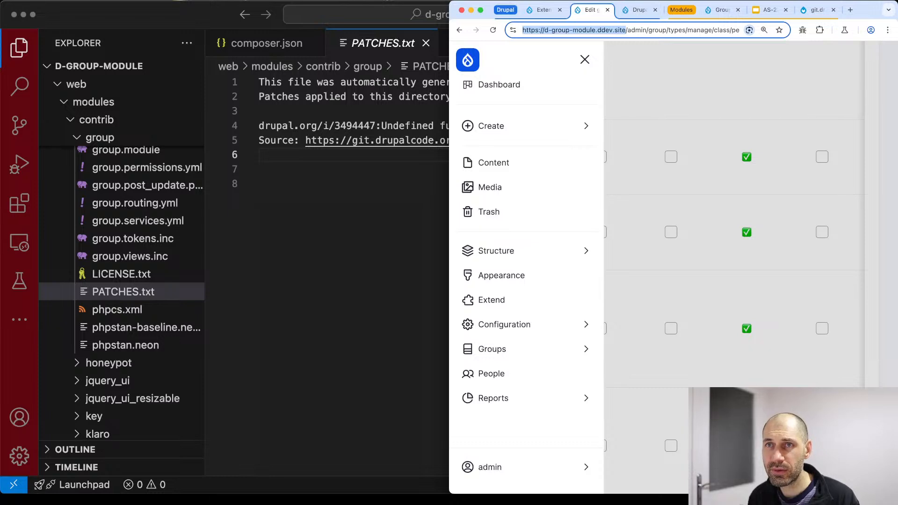
{"action": "left_click", "coordinate": [78, 6]}
{"action": "left_click", "coordinate": [112, 28]}
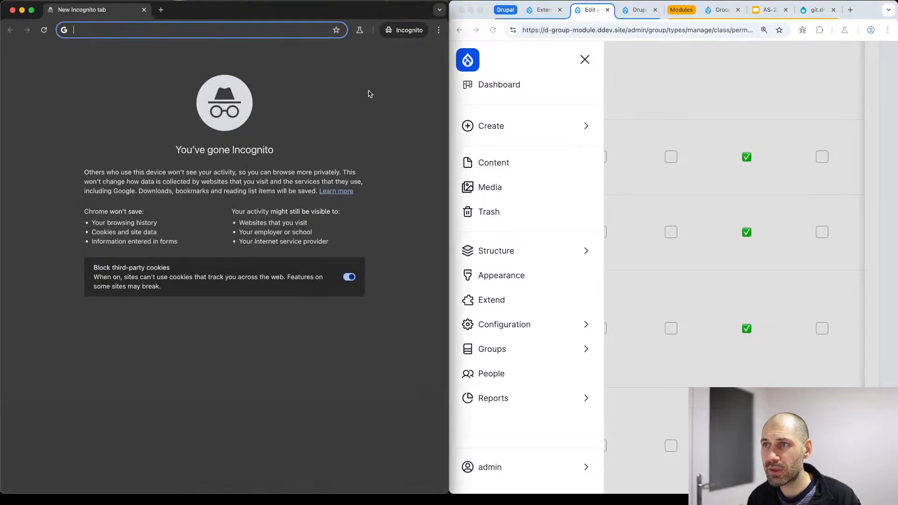
{"action": "key", "text": "super+v"}
{"action": "key", "text": "Return"}
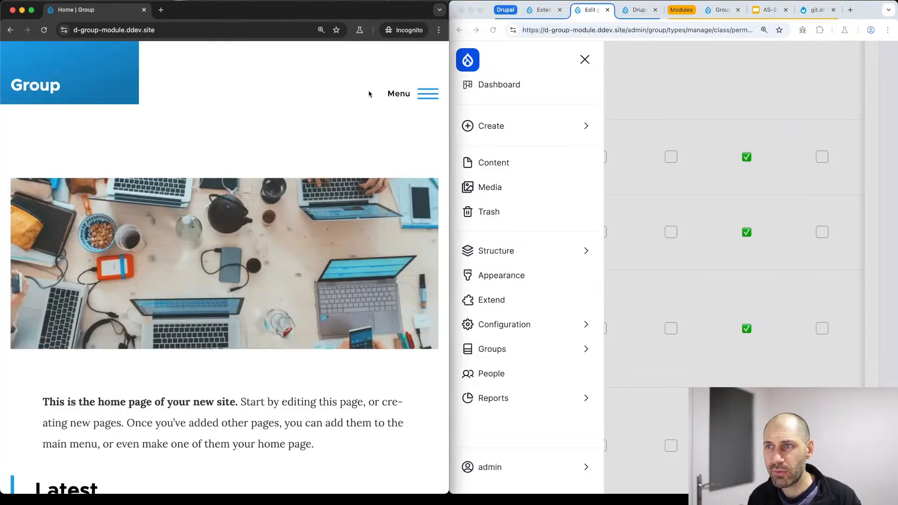
Go to the Classes page from the site Menu, then close the admin navigation sidebar.
{"action": "left_click", "coordinate": [408, 96]}
{"action": "left_click", "coordinate": [236, 168]}
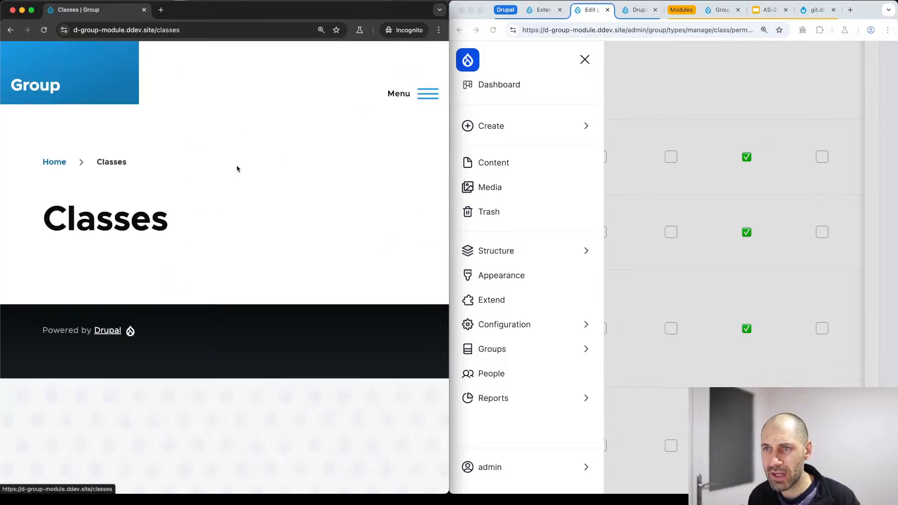
{"action": "left_click", "coordinate": [596, 77]}
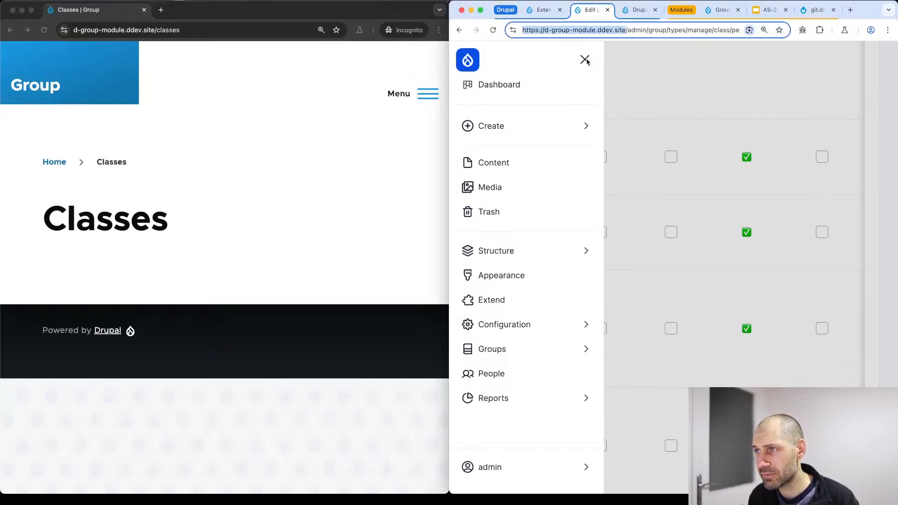
{"action": "left_click", "coordinate": [585, 59]}
Zoom out and widen the admin window so all role columns are visible.
{"action": "scroll", "coordinate": [621, 241], "scroll_direction": "up", "scroll_amount": 5}
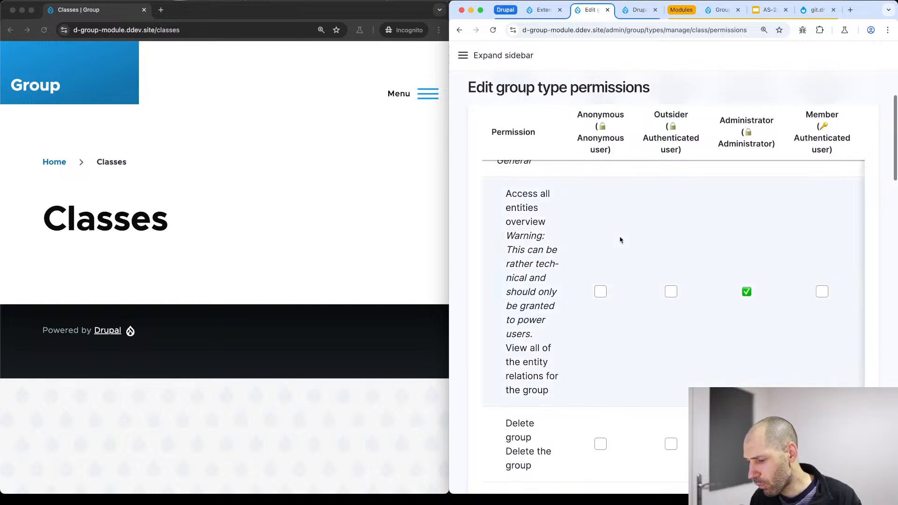
{"action": "key", "text": "super+minus"}
{"action": "key", "text": "super+minus"}
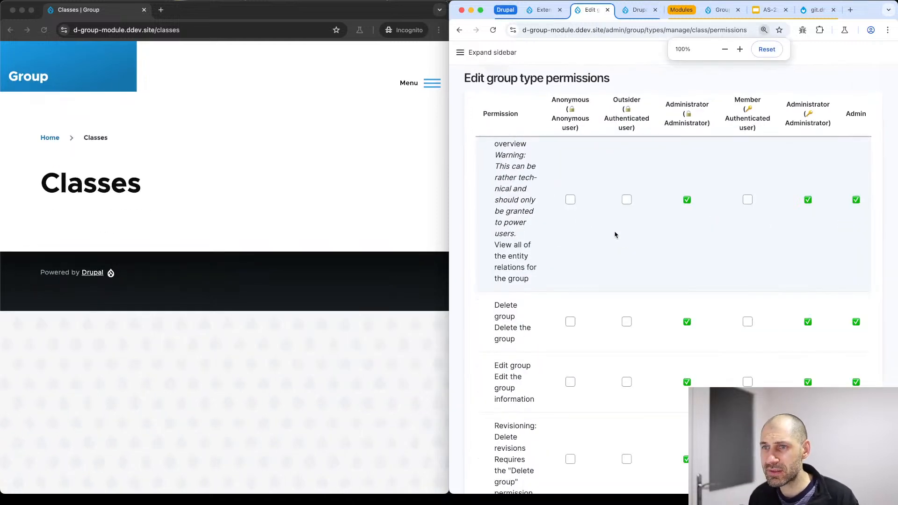
{"action": "scroll", "coordinate": [613, 234], "scroll_direction": "up", "scroll_amount": 2}
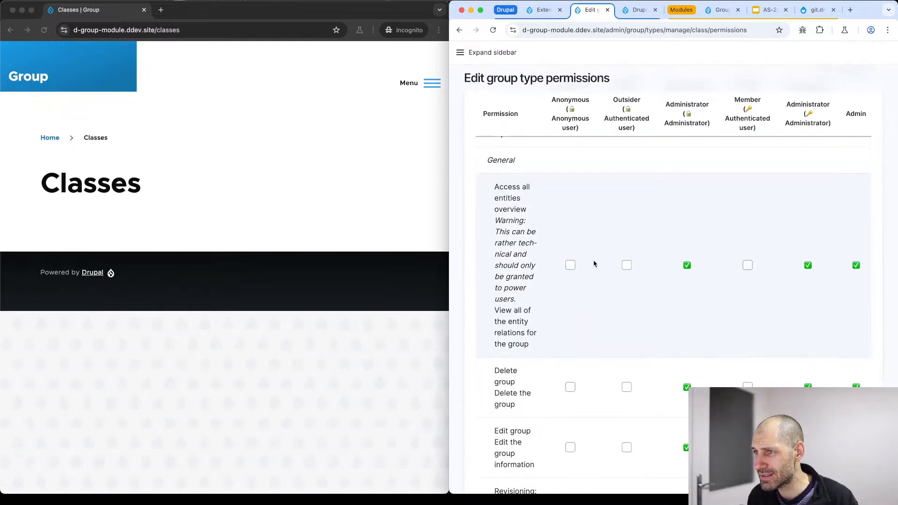
{"action": "scroll", "coordinate": [594, 262], "scroll_direction": "up", "scroll_amount": 4}
{"action": "scroll", "coordinate": [564, 243], "scroll_direction": "down", "scroll_amount": 3}
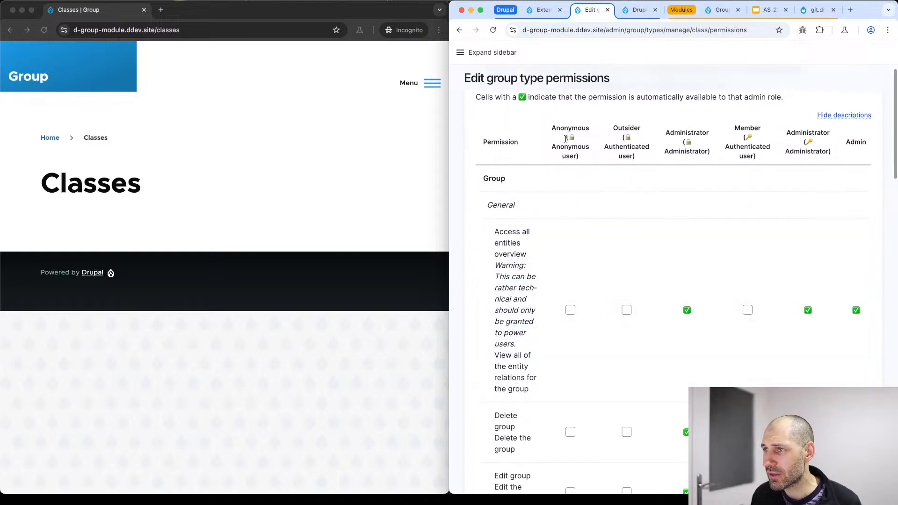
{"action": "scroll", "coordinate": [572, 159], "scroll_direction": "down", "scroll_amount": 10}
{"action": "scroll", "coordinate": [571, 296], "scroll_direction": "down", "scroll_amount": 8}
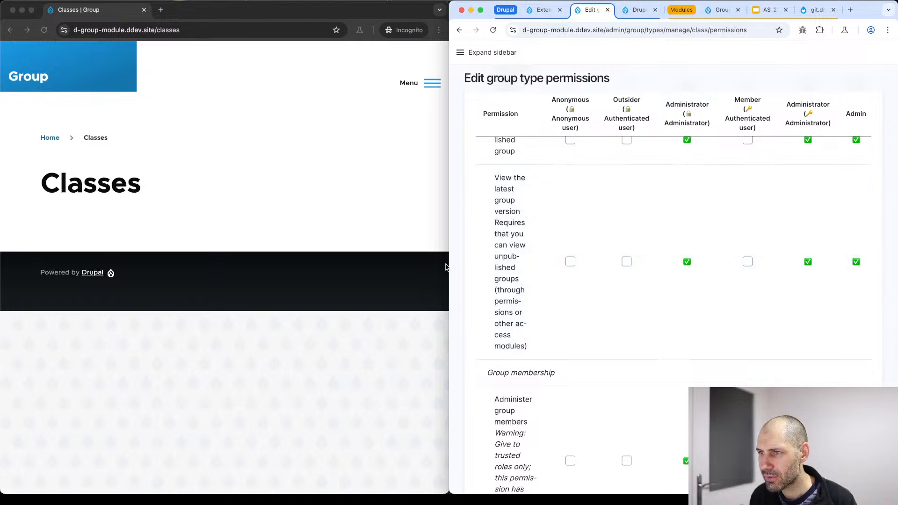
{"action": "left_click_drag", "start_coordinate": [449, 261], "coordinate": [268, 262]}
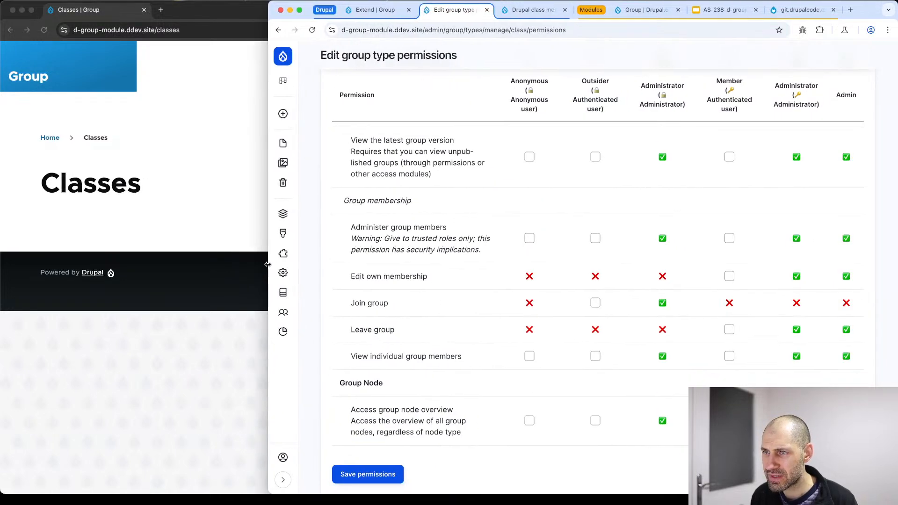
{"action": "scroll", "coordinate": [525, 202], "scroll_direction": "up", "scroll_amount": 5}
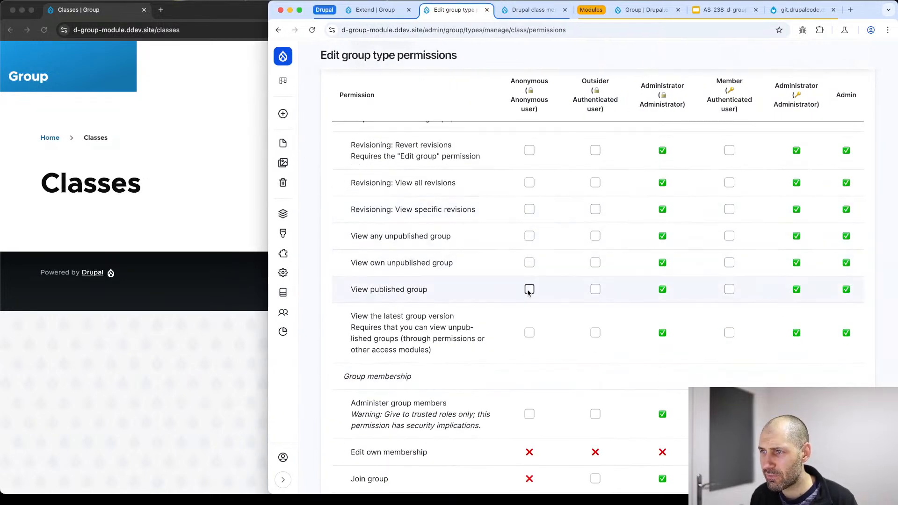
Grant Anonymous 'View published group', save, and reload the incognito Classes page.
{"action": "left_click", "coordinate": [530, 290]}
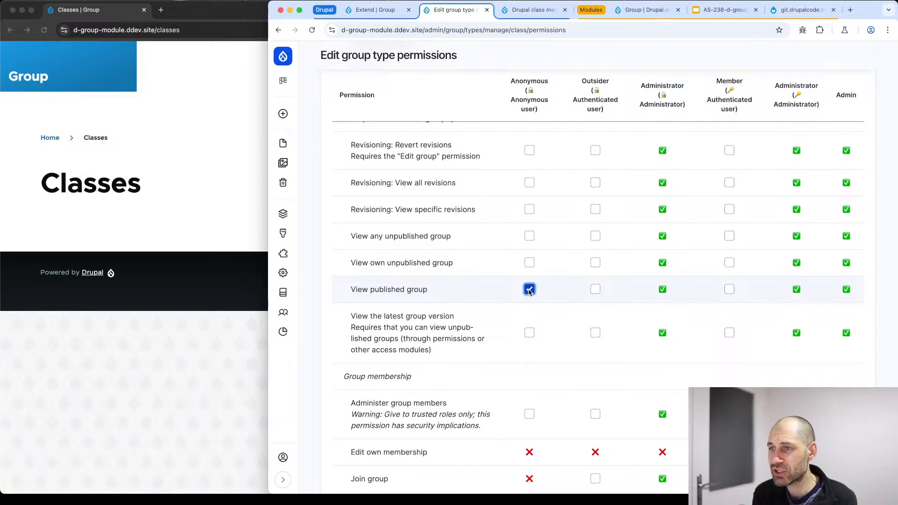
{"action": "scroll", "coordinate": [529, 291], "scroll_direction": "down", "scroll_amount": 5}
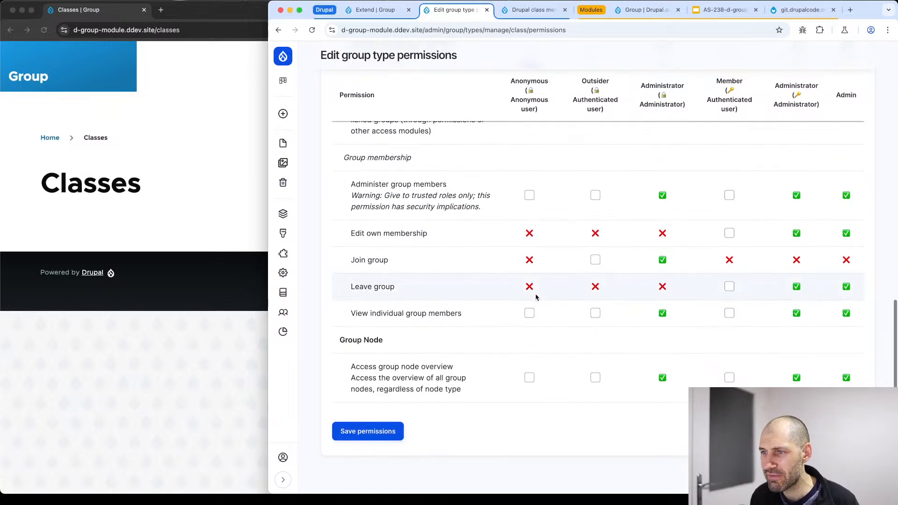
{"action": "left_click", "coordinate": [367, 429]}
{"action": "left_click", "coordinate": [215, 390]}
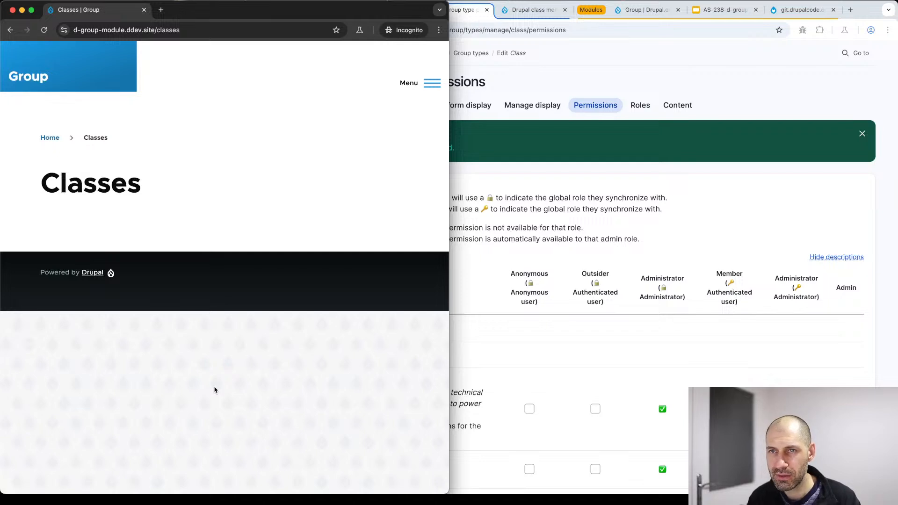
{"action": "key", "text": "super+r"}
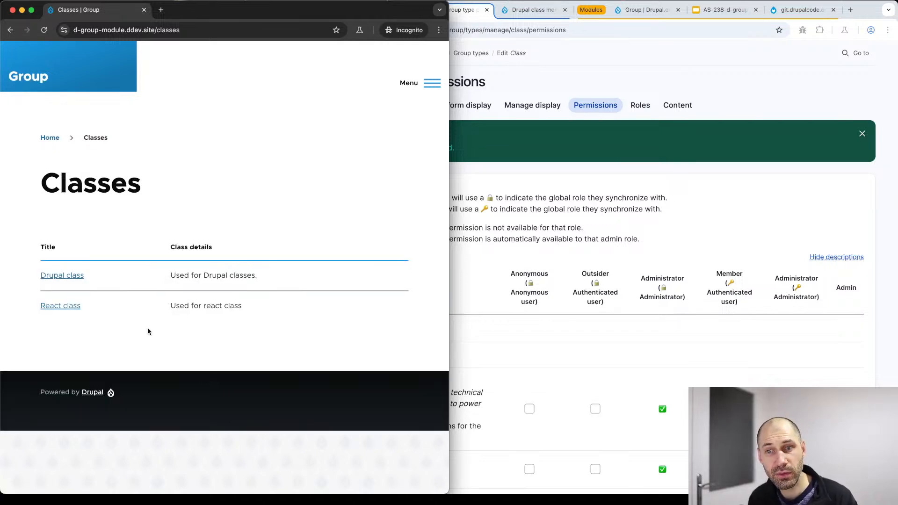
Check the Drupal class page as an anonymous visitor, then return to the Classes list.
{"action": "left_click", "coordinate": [57, 278]}
{"action": "key", "text": "super+Left"}
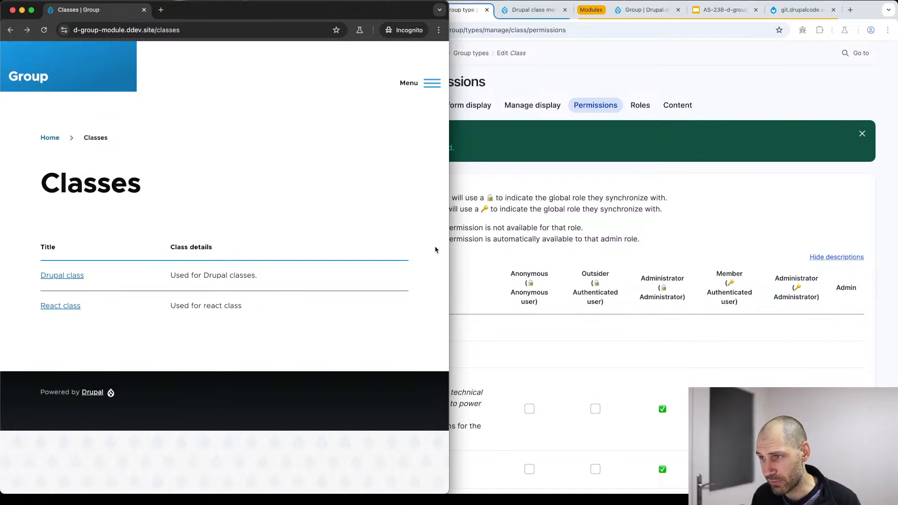
{"action": "scroll", "coordinate": [470, 252], "scroll_direction": "down", "scroll_amount": 5}
Tick View published group for the Outsider role in the Class permissions.
{"action": "left_click", "coordinate": [487, 237]}
{"action": "scroll", "coordinate": [497, 241], "scroll_direction": "down", "scroll_amount": 5}
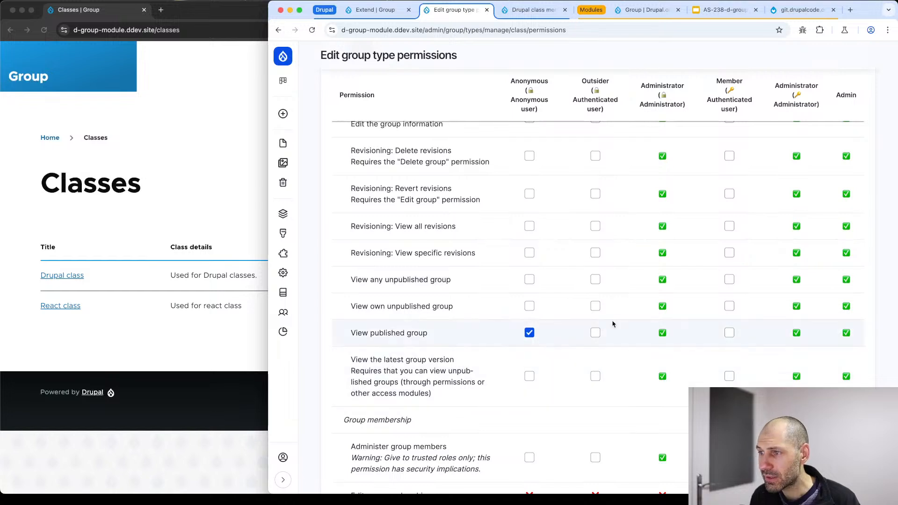
{"action": "left_click", "coordinate": [595, 333]}
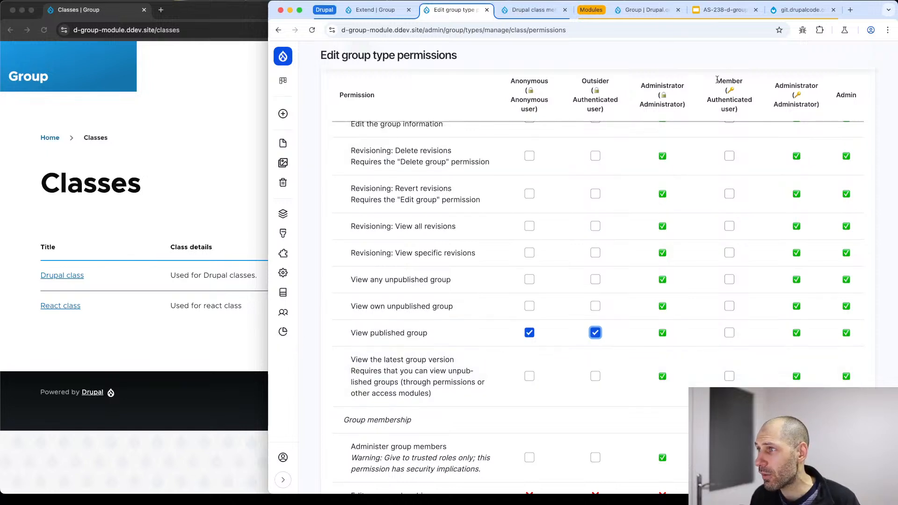
Tick View published group for Member and save the Class group permissions.
{"action": "scroll", "coordinate": [719, 79], "scroll_direction": "up", "scroll_amount": 3}
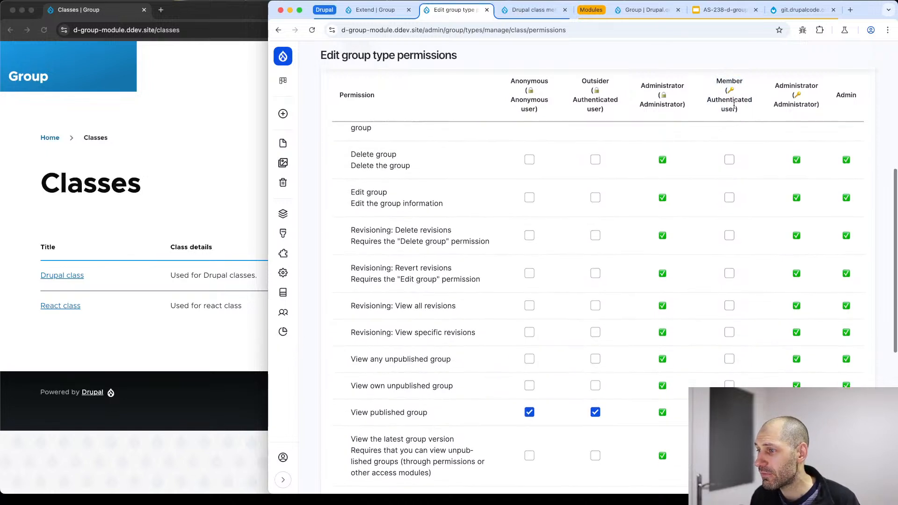
{"action": "scroll", "coordinate": [734, 106], "scroll_direction": "down", "scroll_amount": 2}
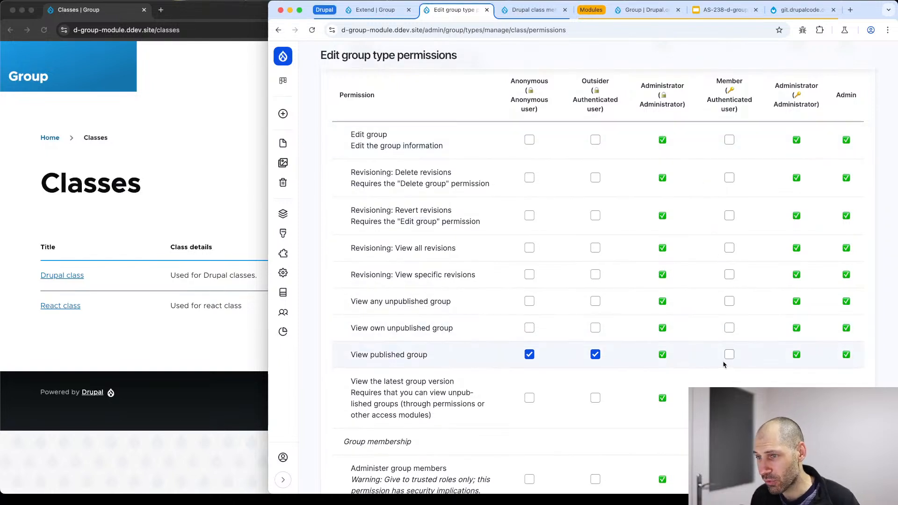
{"action": "left_click", "coordinate": [729, 356]}
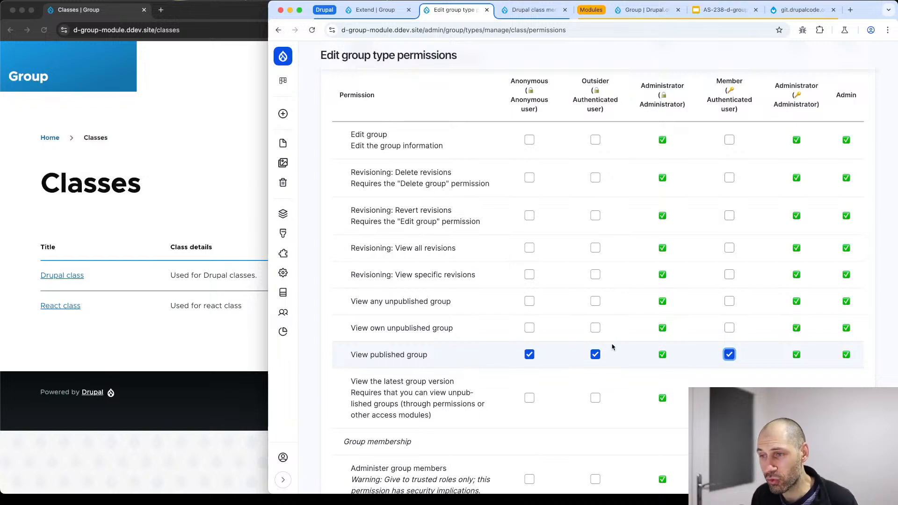
{"action": "scroll", "coordinate": [627, 355], "scroll_direction": "down", "scroll_amount": 6}
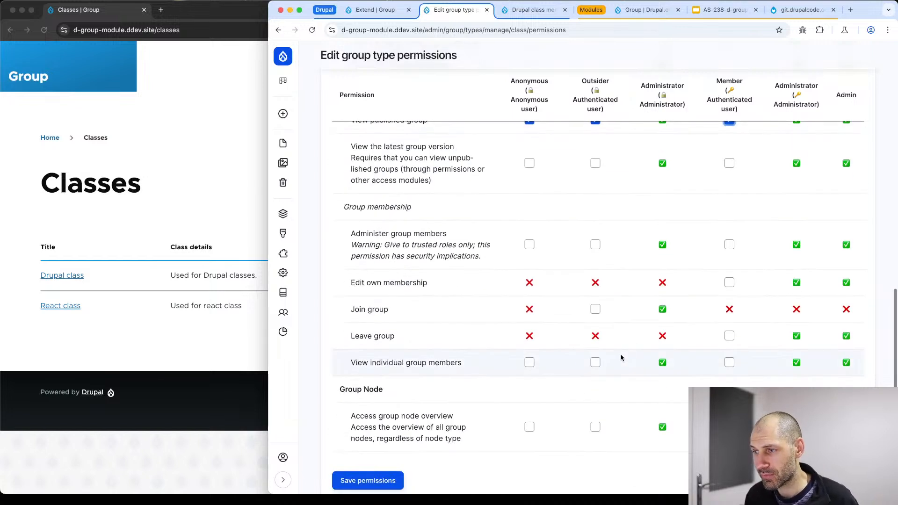
{"action": "left_click", "coordinate": [369, 431]}
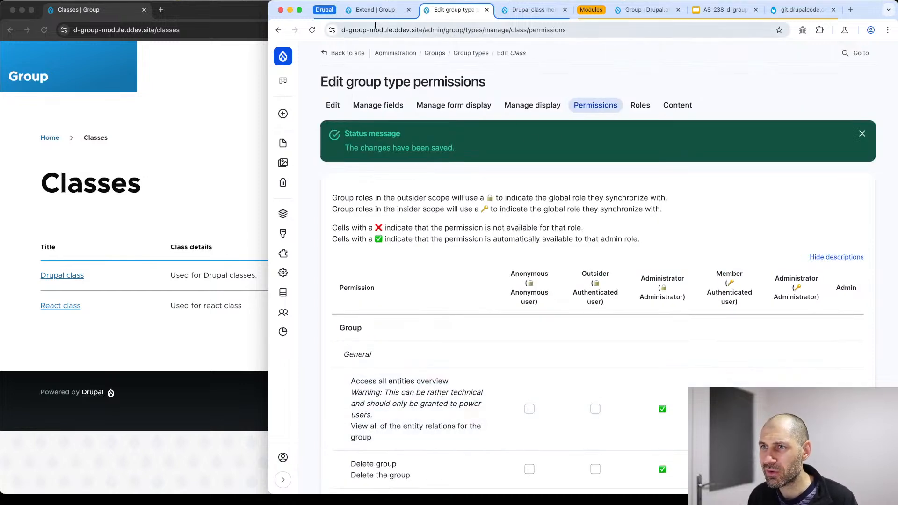
From People, start a new user and fill in the student's e-mail address and username 'student'.
{"action": "left_click", "coordinate": [505, 15]}
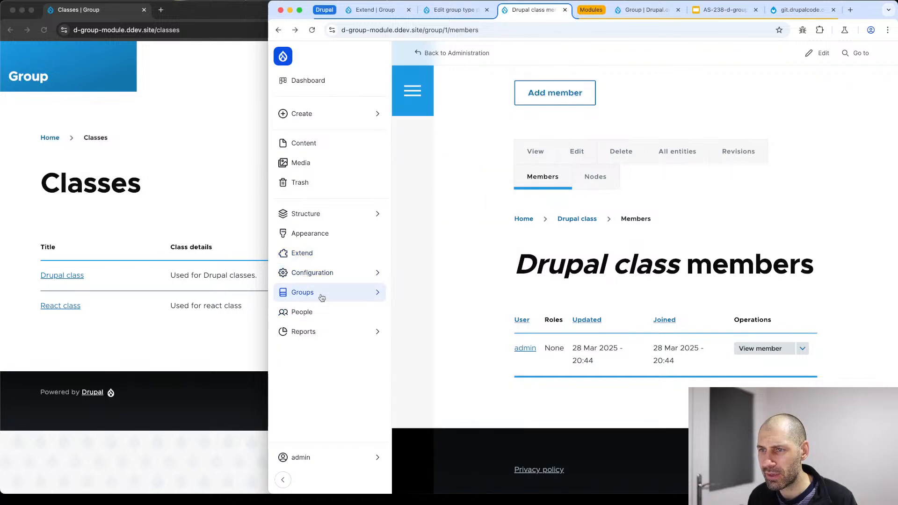
{"action": "left_click", "coordinate": [321, 315]}
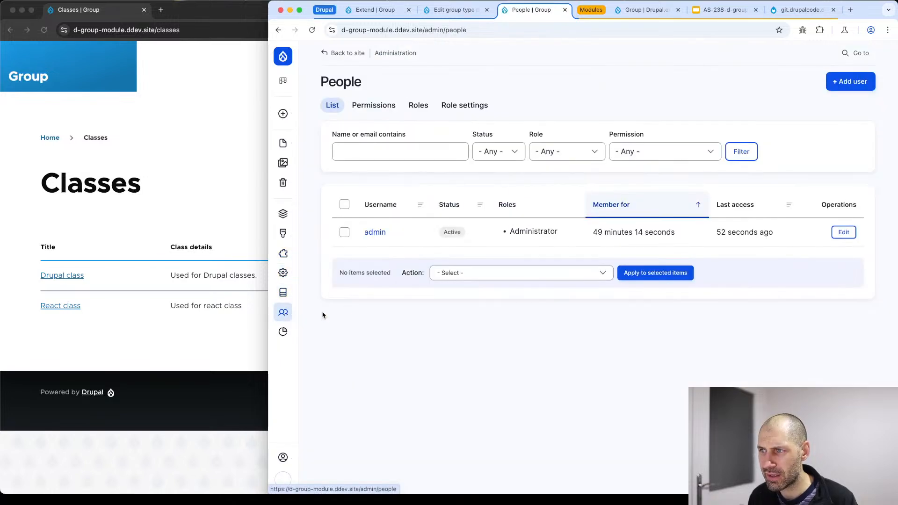
{"action": "left_click", "coordinate": [851, 82]}
{"action": "left_click", "coordinate": [391, 132]}
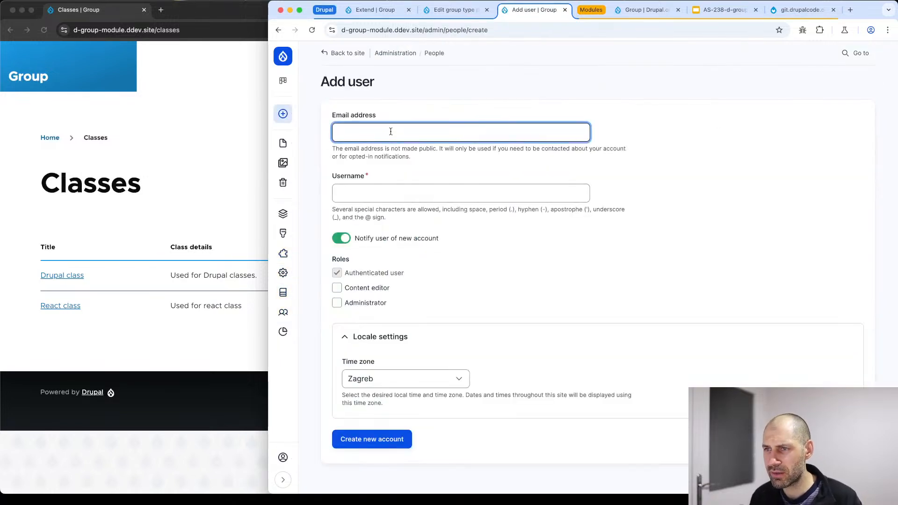
{"action": "type", "text": "student"}
{"action": "key", "text": "super+a"}
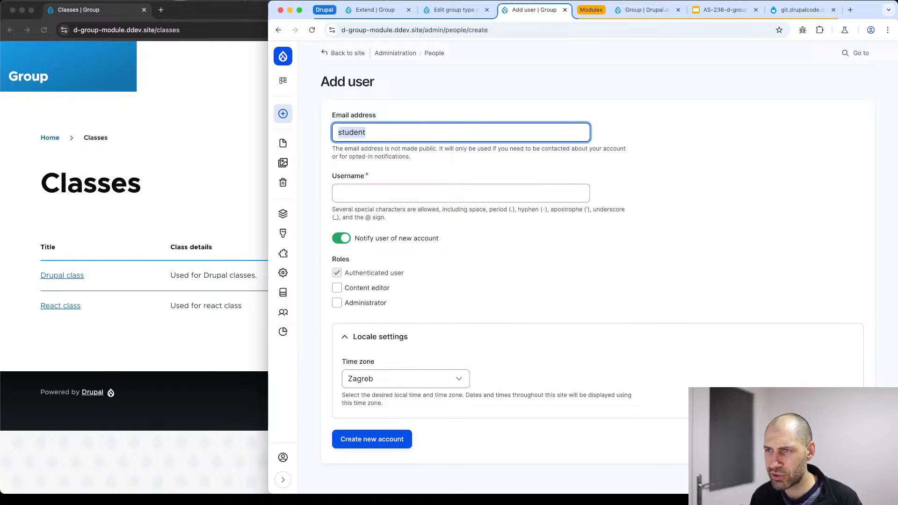
{"action": "key", "text": "Right"}
{"action": "type", "text": "@example.com"}
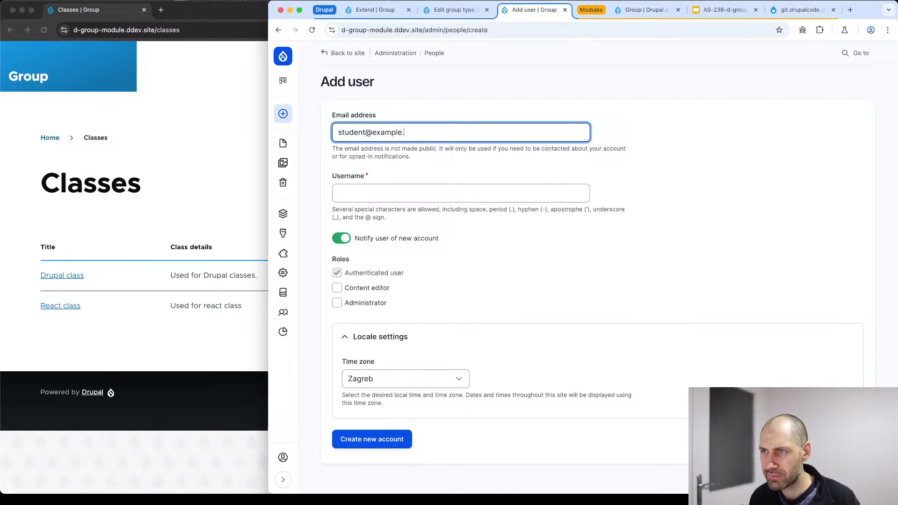
{"action": "key", "text": "Tab"}
{"action": "type", "text": "student"}
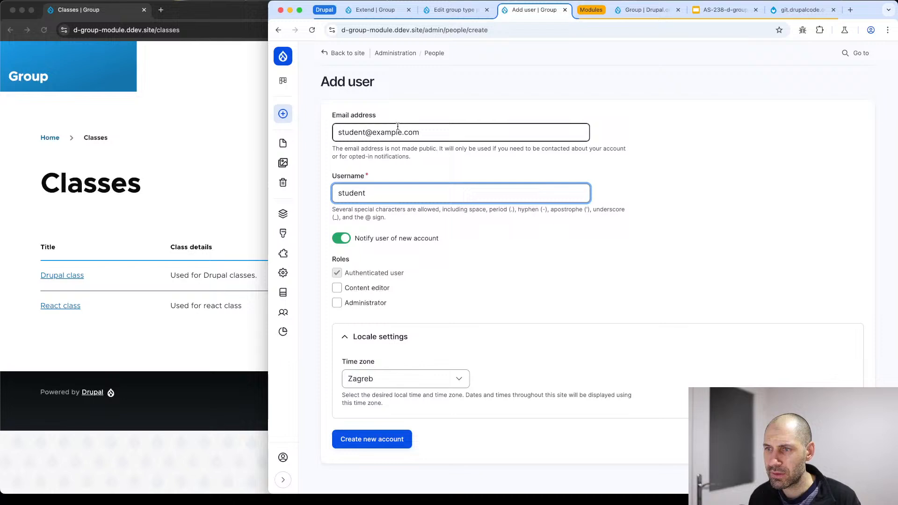
Turn off Notify user, enter and confirm the account password, and create the account.
{"action": "left_click", "coordinate": [341, 238]}
{"action": "left_click", "coordinate": [343, 278]}
{"action": "type", "text": "student"}
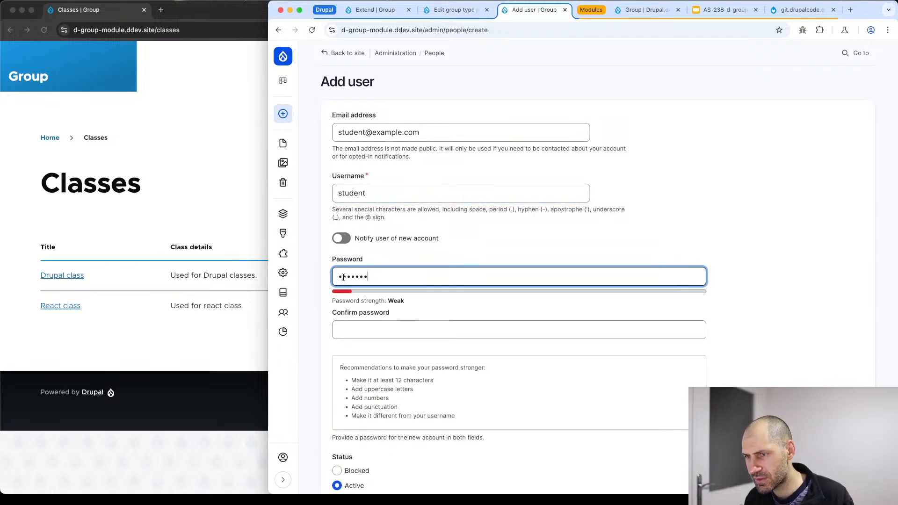
{"action": "key", "text": "Tab"}
{"action": "type", "text": "student"}
{"action": "scroll", "coordinate": [357, 284], "scroll_direction": "down", "scroll_amount": 6}
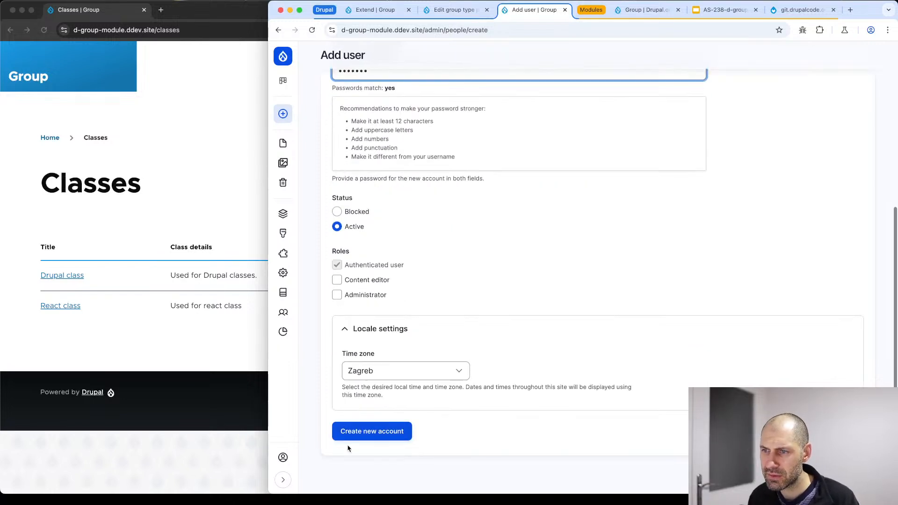
{"action": "left_click", "coordinate": [353, 431]}
Log in as the student user in the private browsing window.
{"action": "left_click", "coordinate": [446, 10]}
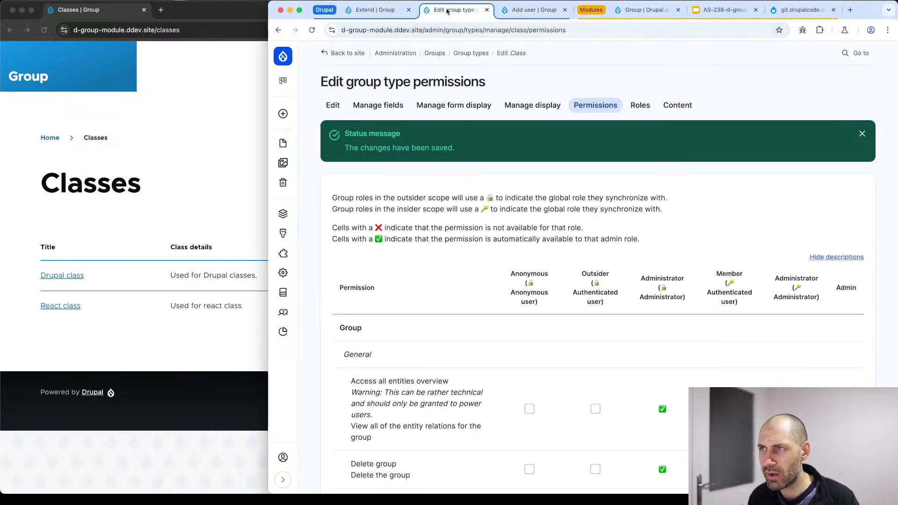
{"action": "left_click", "coordinate": [179, 220]}
{"action": "left_click", "coordinate": [430, 84]}
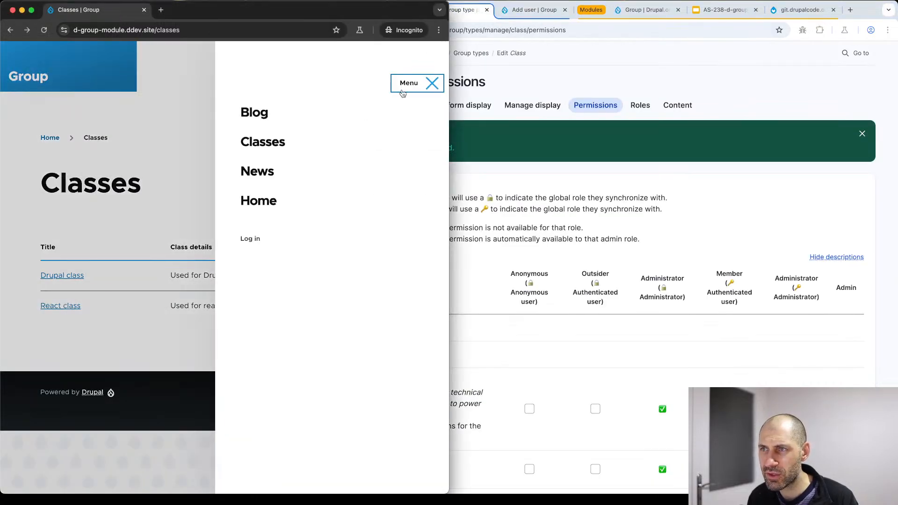
{"action": "left_click", "coordinate": [250, 238]}
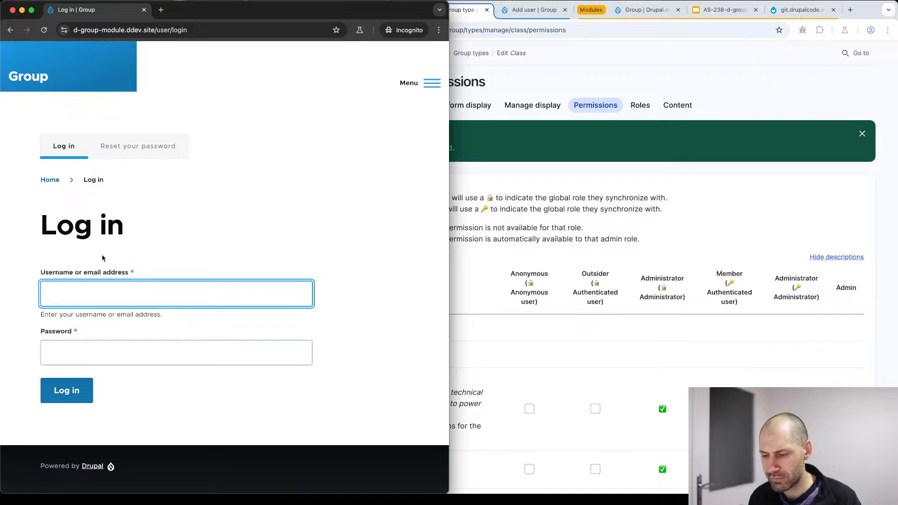
{"action": "type", "text": "student"}
{"action": "key", "text": "Tab"}
{"action": "type", "text": "student"}
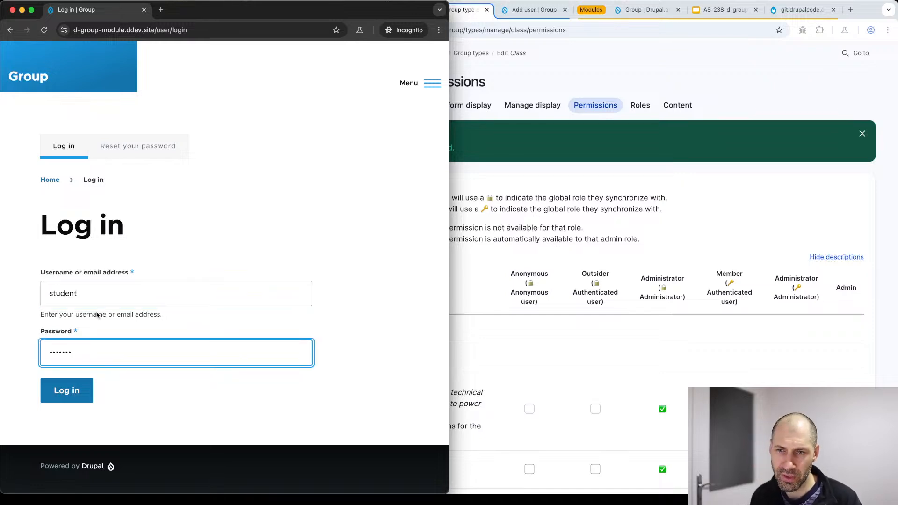
{"action": "left_click", "coordinate": [71, 392]}
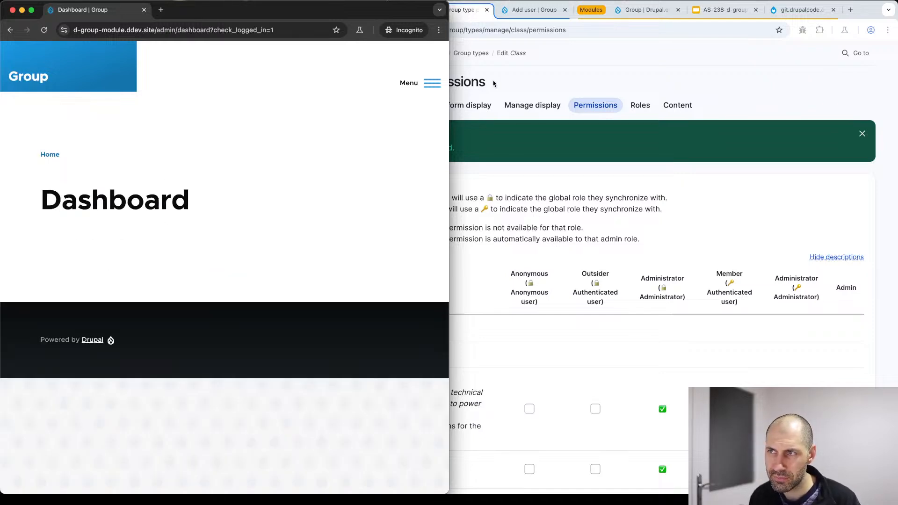
Open Classes and view the Drupal class page as the student, returning to the list.
{"action": "left_click", "coordinate": [431, 84]}
{"action": "left_click", "coordinate": [272, 142]}
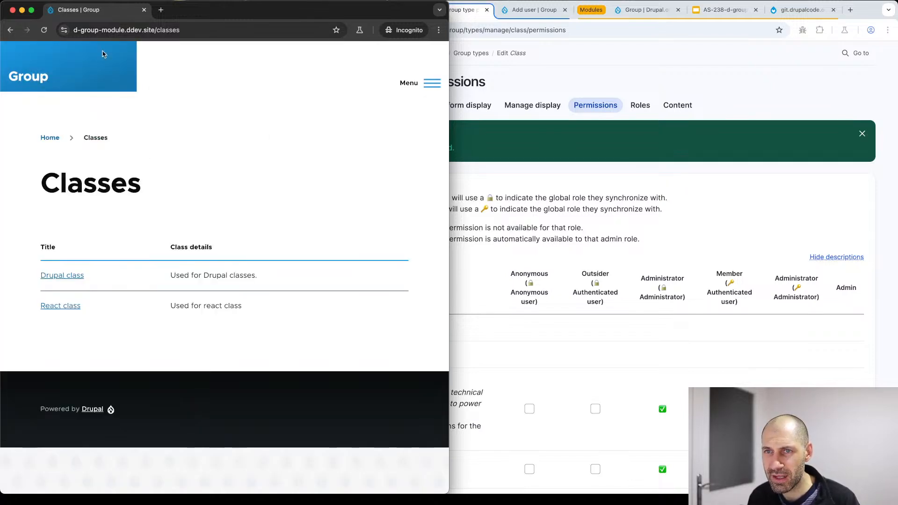
{"action": "left_click", "coordinate": [56, 279]}
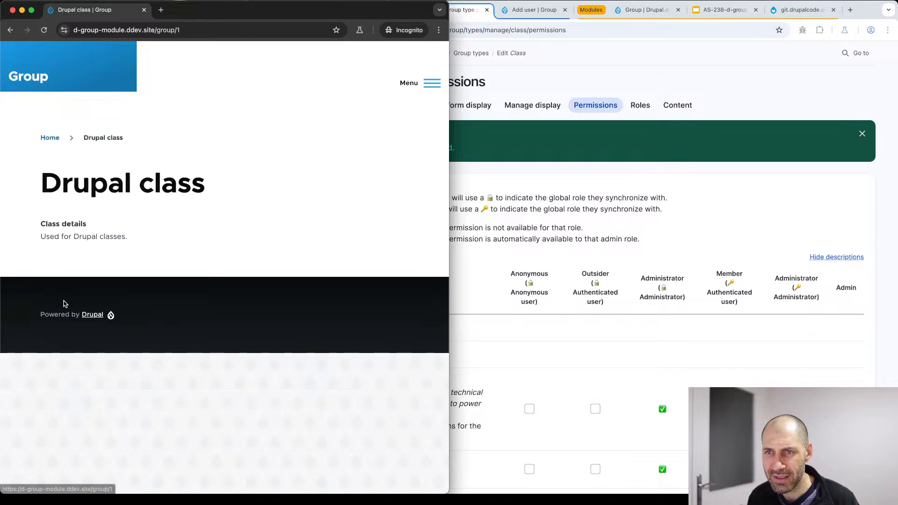
{"action": "key", "text": "super+bracketleft"}
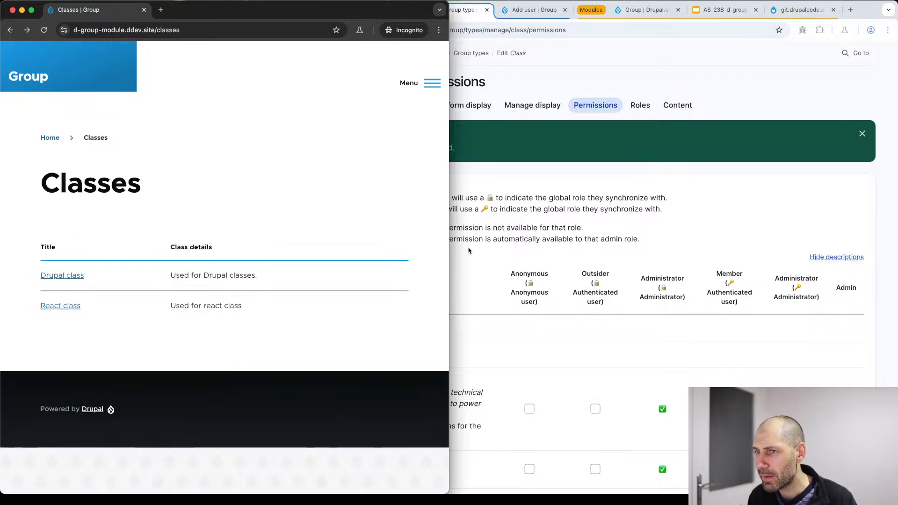
{"action": "left_click", "coordinate": [67, 279]}
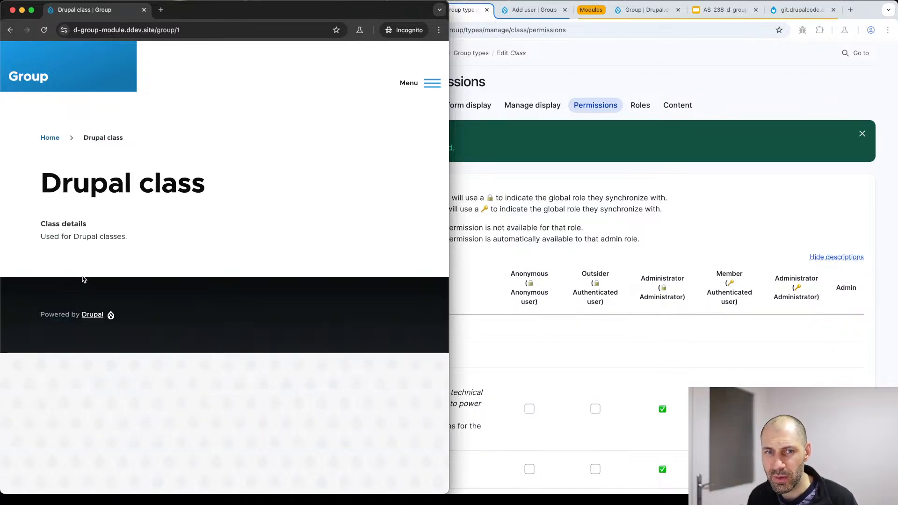
{"action": "key", "text": "super+bracketleft"}
Scroll through the Class group permissions table to review which roles view published groups.
{"action": "left_click", "coordinate": [618, 261]}
{"action": "scroll", "coordinate": [623, 243], "scroll_direction": "down", "scroll_amount": 5}
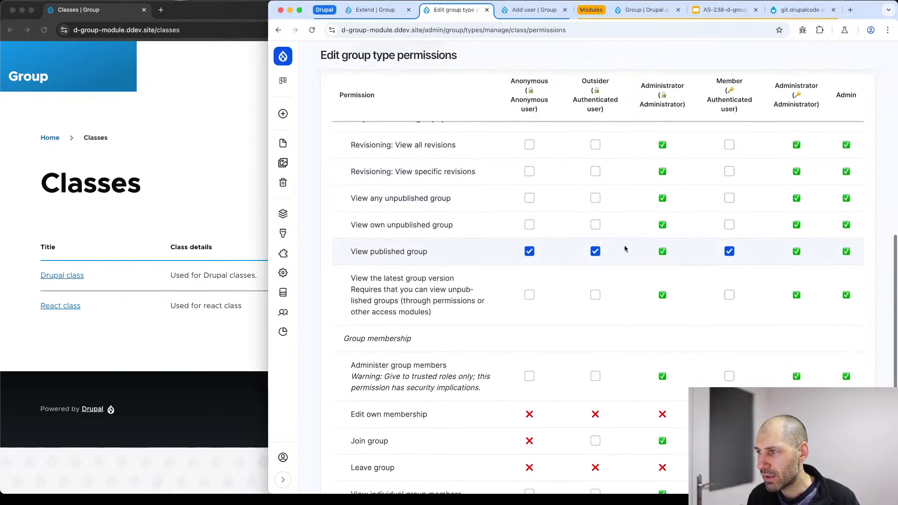
{"action": "scroll", "coordinate": [620, 234], "scroll_direction": "down", "scroll_amount": 4}
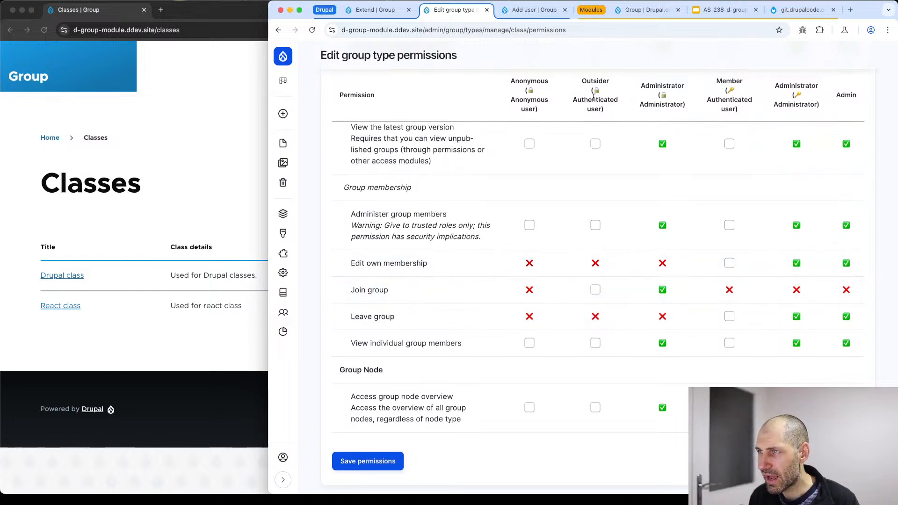
{"action": "scroll", "coordinate": [576, 83], "scroll_direction": "up", "scroll_amount": 3}
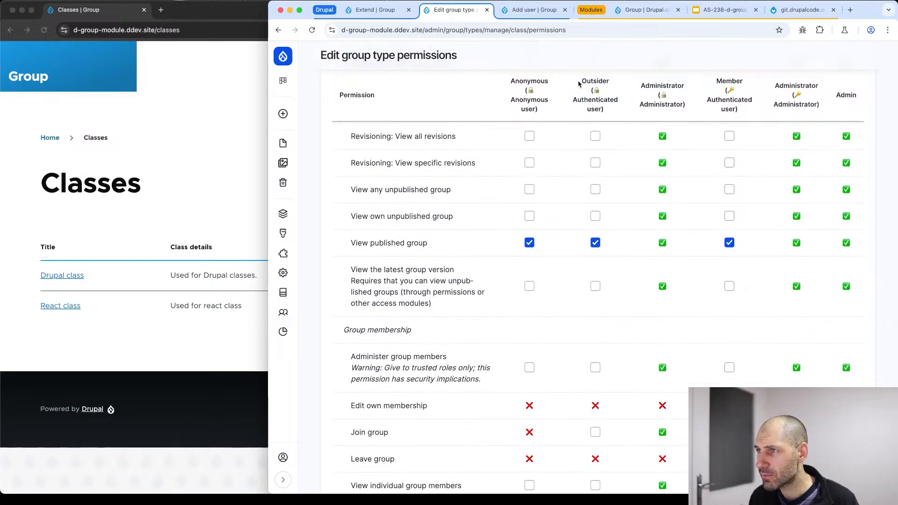
{"action": "scroll", "coordinate": [579, 84], "scroll_direction": "up", "scroll_amount": 10}
{"action": "scroll", "coordinate": [618, 290], "scroll_direction": "down", "scroll_amount": 3}
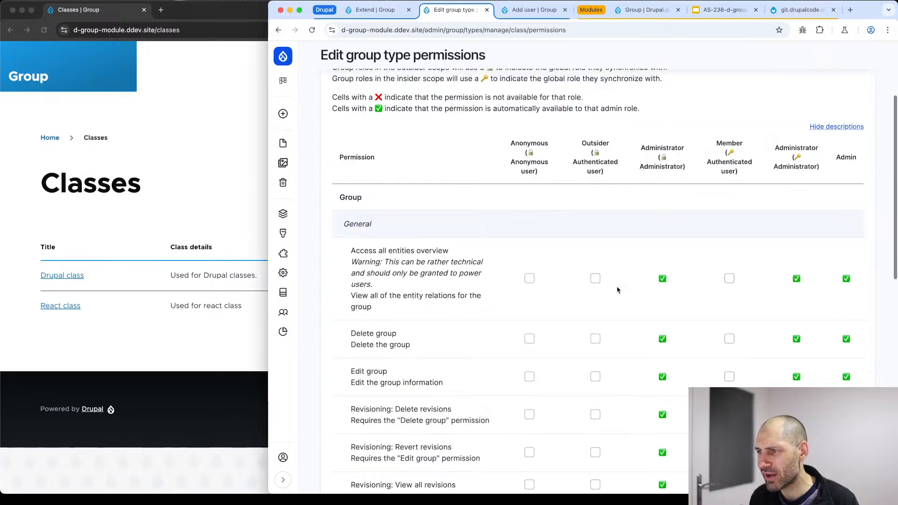
{"action": "scroll", "coordinate": [617, 290], "scroll_direction": "down", "scroll_amount": 5}
Show the AS-238 Classes slide with class boxes holding Blog and News and their members.
{"action": "left_click", "coordinate": [714, 10]}
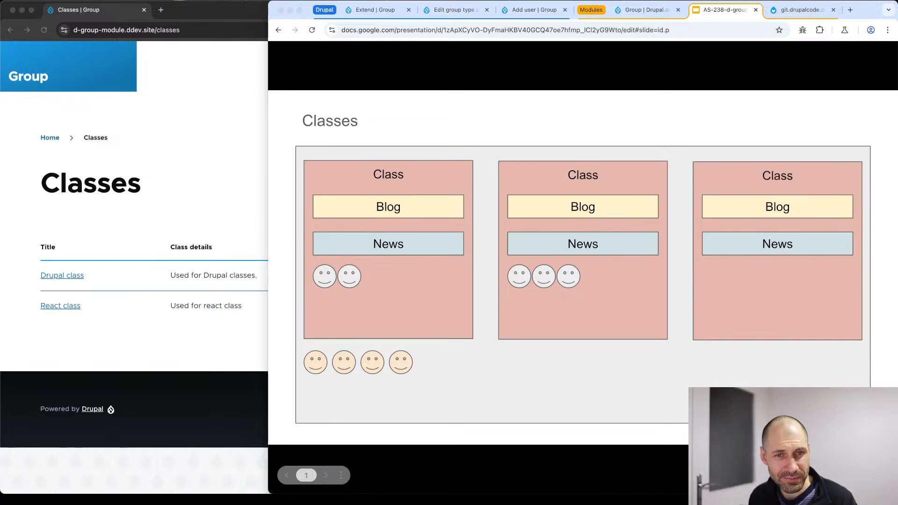
{"action": "left_click", "coordinate": [476, 377]}
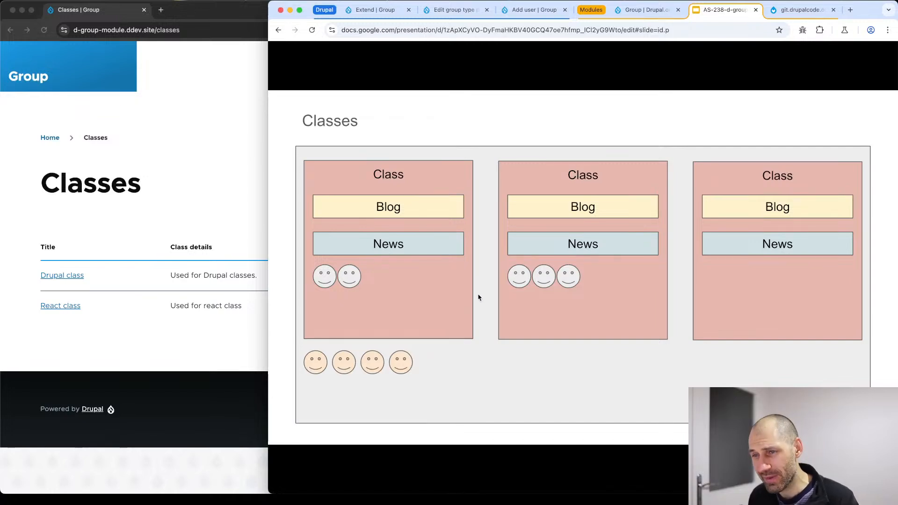
Tick Join group for the Outsider role under Group membership in the Class permissions.
{"action": "left_click", "coordinate": [640, 10]}
{"action": "left_click", "coordinate": [535, 13]}
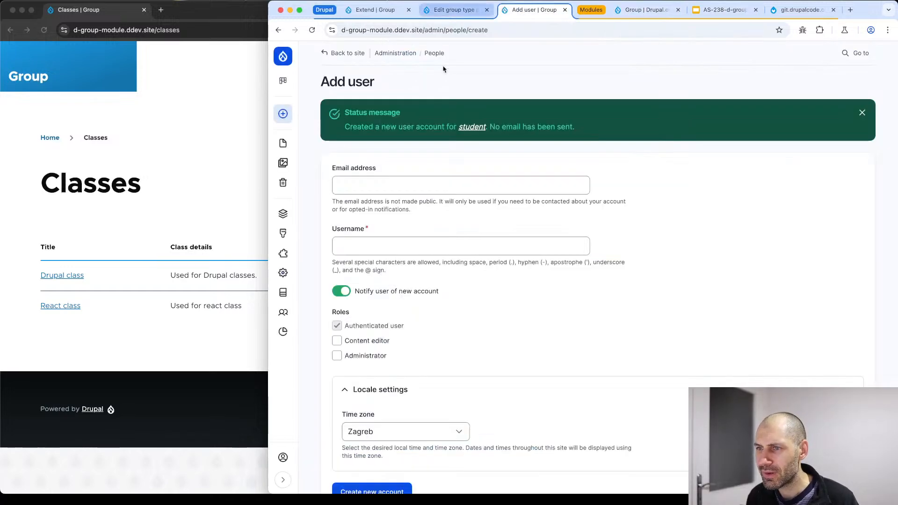
{"action": "left_click", "coordinate": [444, 9]}
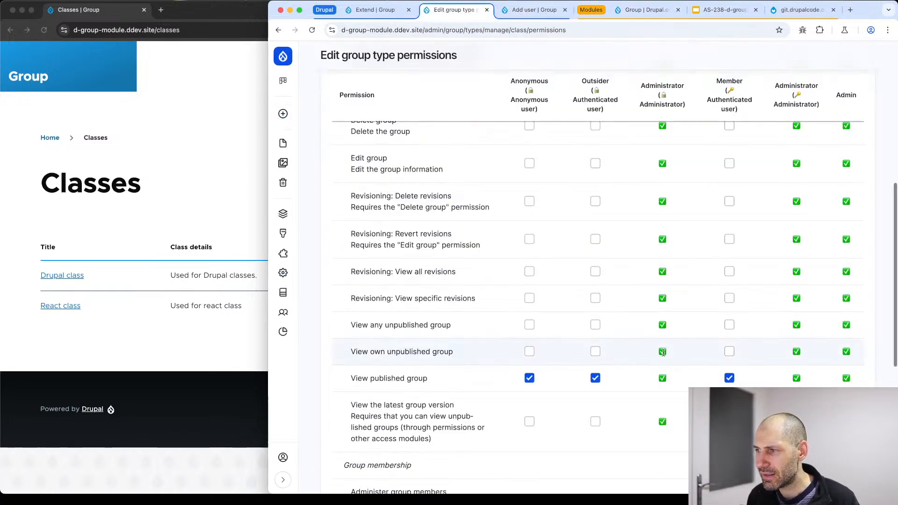
{"action": "scroll", "coordinate": [663, 351], "scroll_direction": "down", "scroll_amount": 5}
{"action": "scroll", "coordinate": [665, 357], "scroll_direction": "down", "scroll_amount": 2}
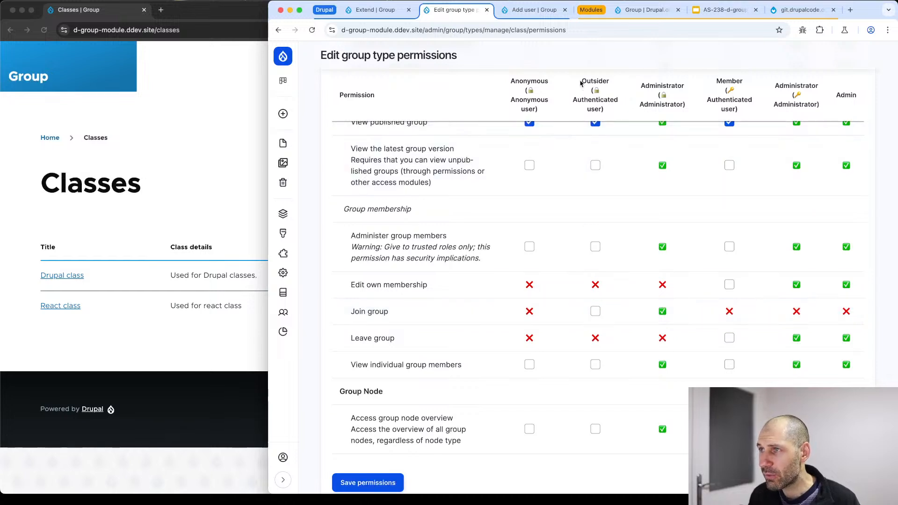
{"action": "left_click", "coordinate": [596, 312]}
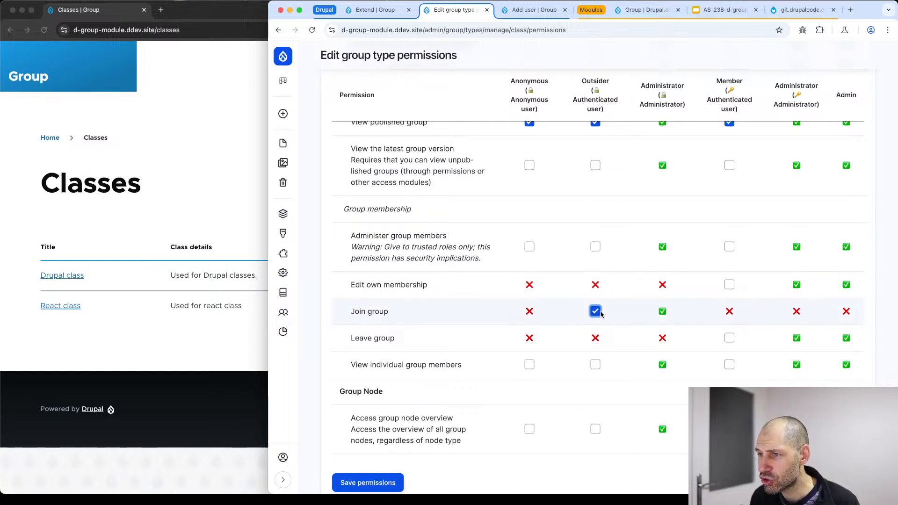
{"action": "left_click_drag", "start_coordinate": [600, 315], "coordinate": [718, 181]}
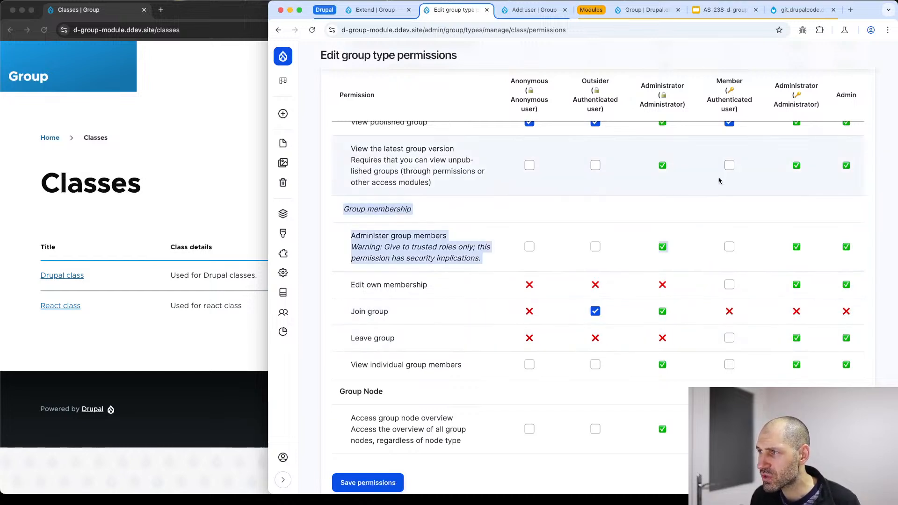
{"action": "left_click", "coordinate": [752, 202]}
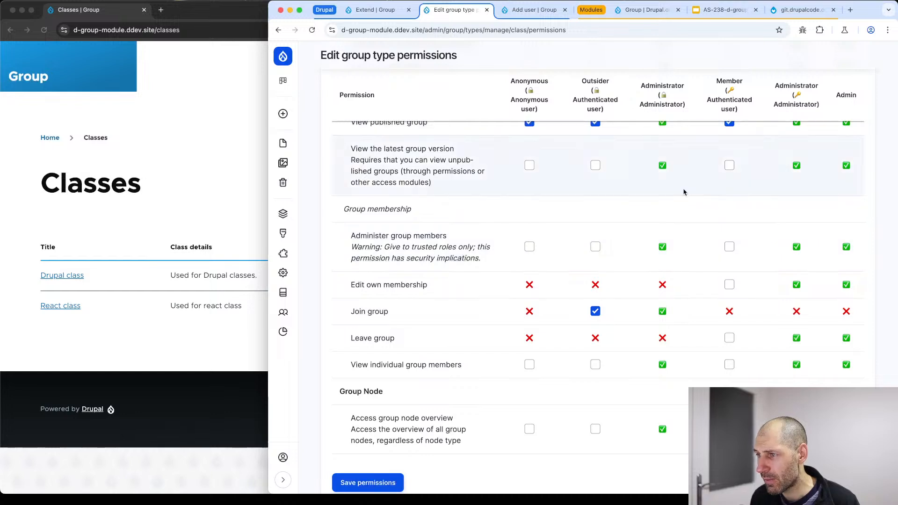
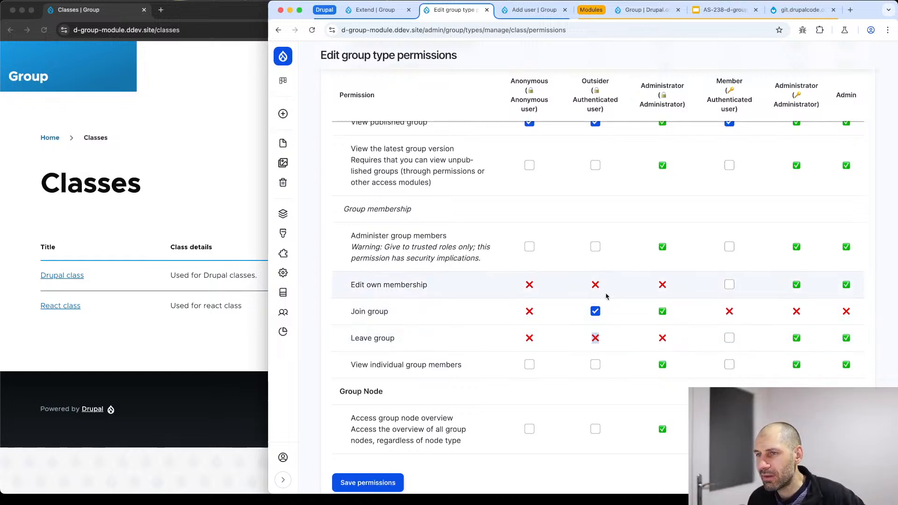
Grant the Class Member role Leave group and Edit own membership, then save permissions.
{"action": "left_click", "coordinate": [730, 339]}
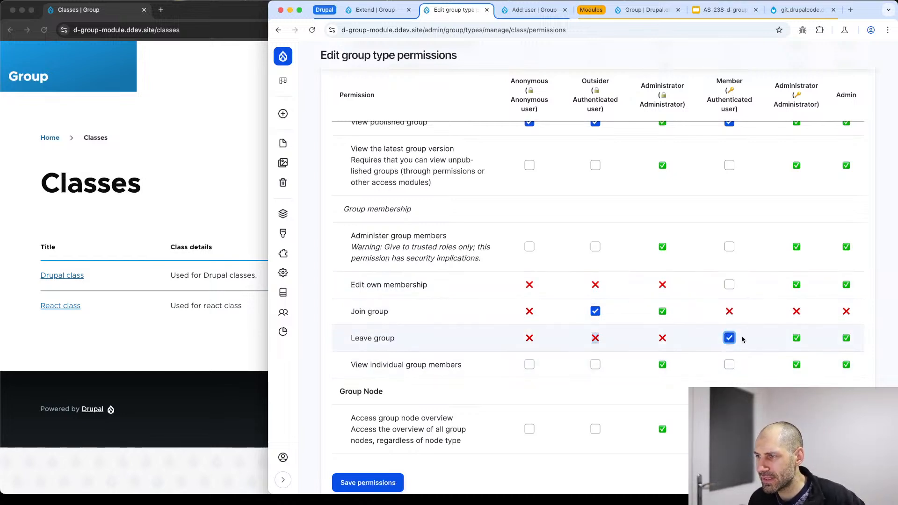
{"action": "left_click_drag", "start_coordinate": [354, 339], "coordinate": [397, 340]}
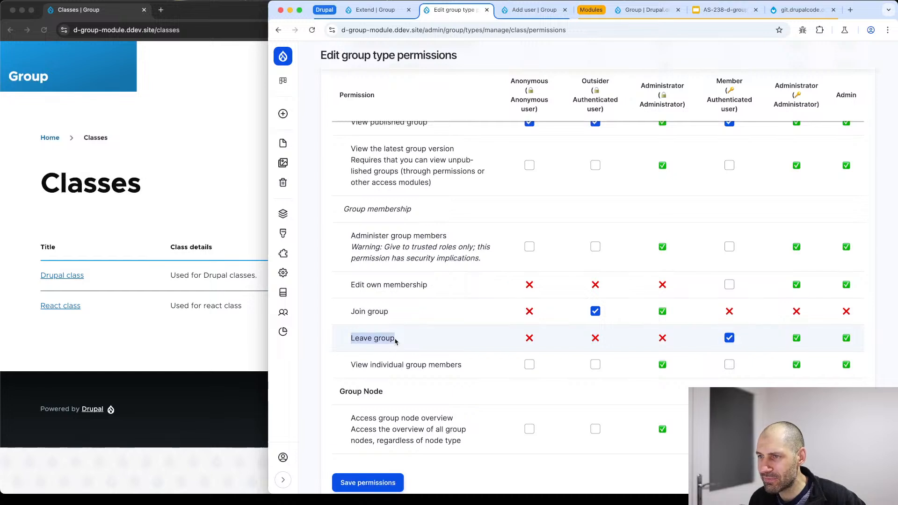
{"action": "left_click", "coordinate": [730, 285]}
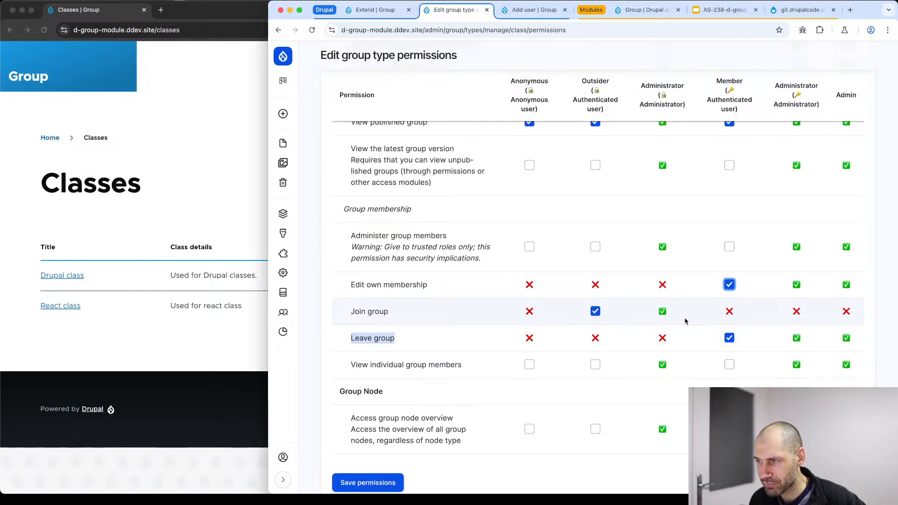
{"action": "scroll", "coordinate": [685, 317], "scroll_direction": "down", "scroll_amount": 2}
{"action": "left_click", "coordinate": [375, 434]}
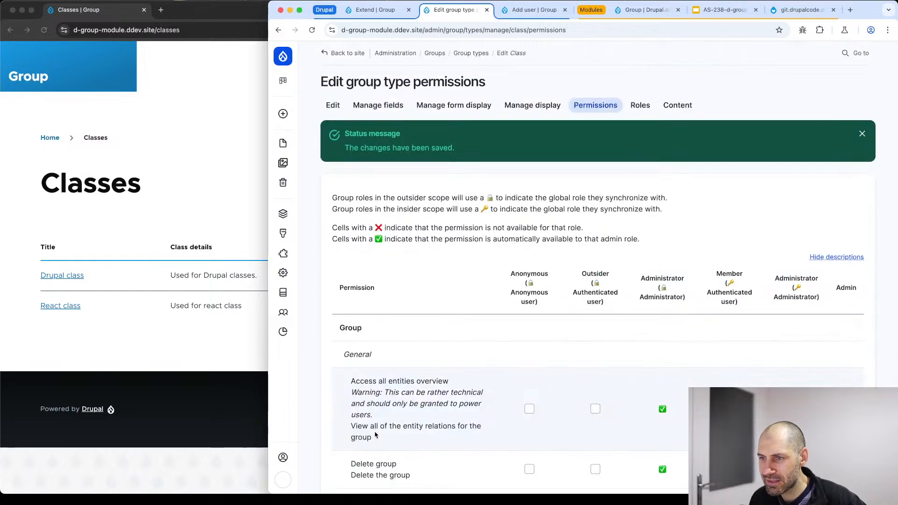
Save the permissions, then load /group/1/join for Drupal class in the incognito window.
{"action": "left_click", "coordinate": [114, 364]}
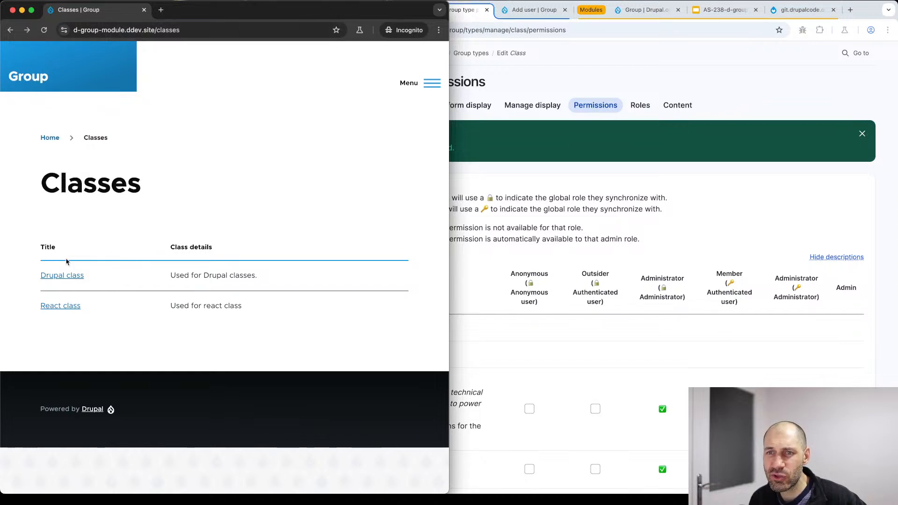
{"action": "left_click", "coordinate": [62, 276]}
{"action": "left_click", "coordinate": [226, 32]}
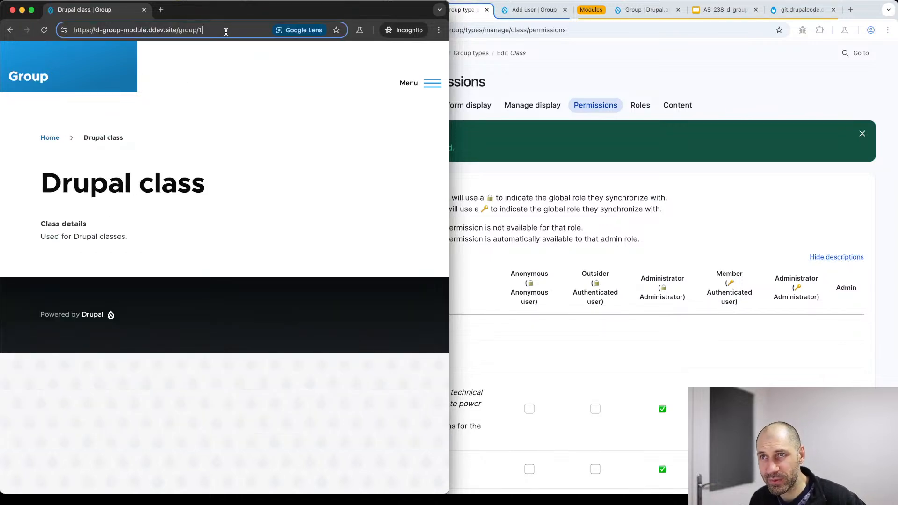
{"action": "type", "text": "/"}
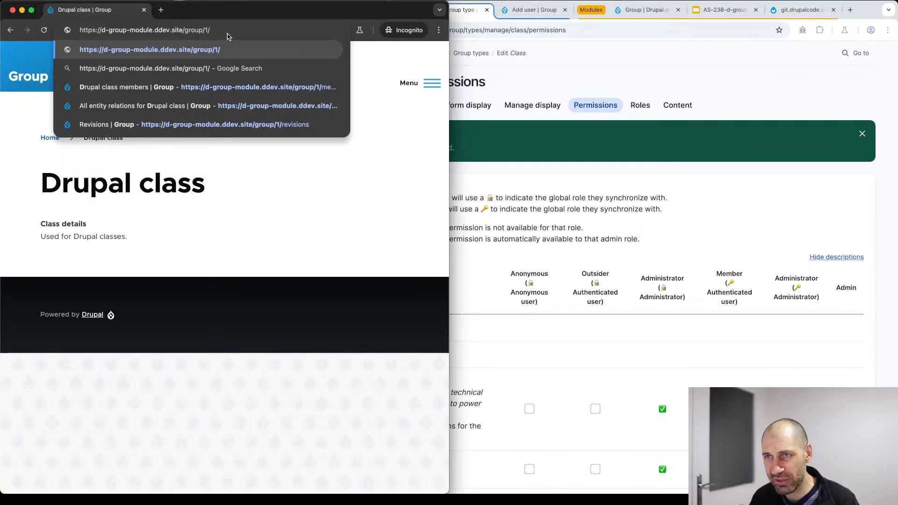
{"action": "type", "text": "join"}
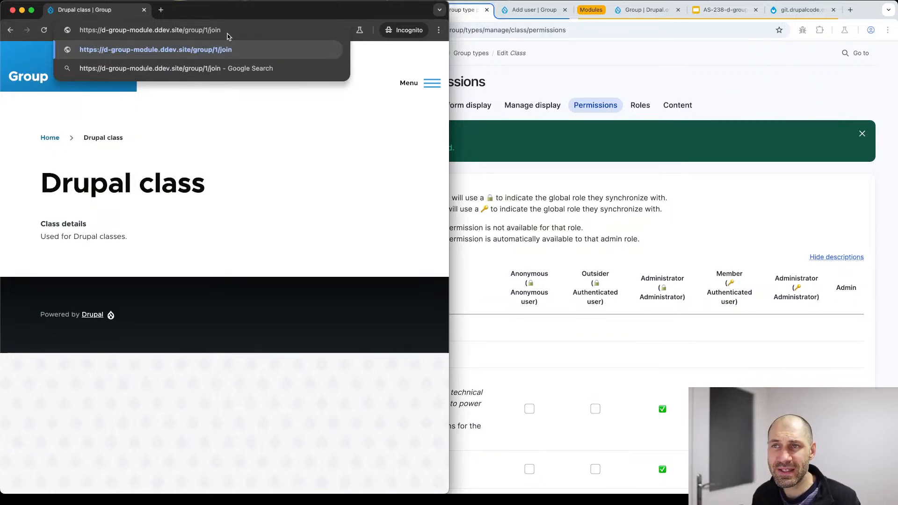
{"action": "key", "text": "Return"}
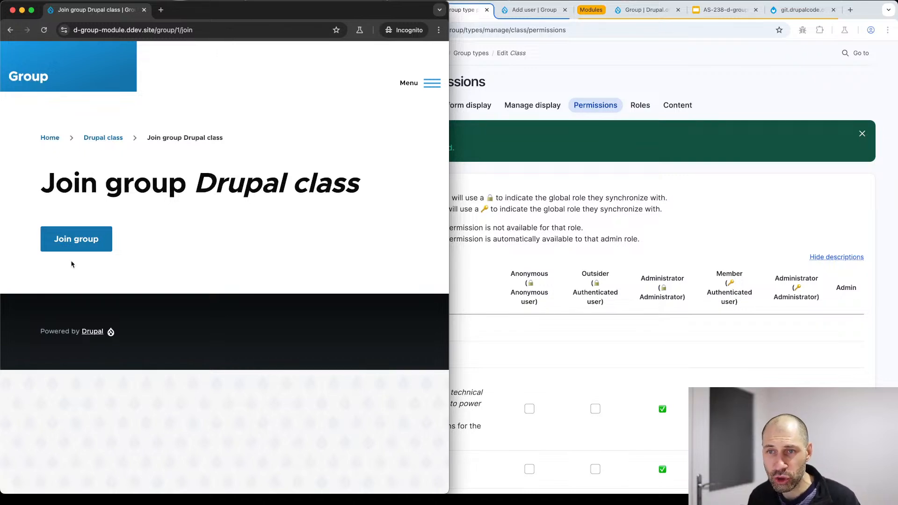
{"action": "scroll", "coordinate": [706, 313], "scroll_direction": "down", "scroll_amount": 5}
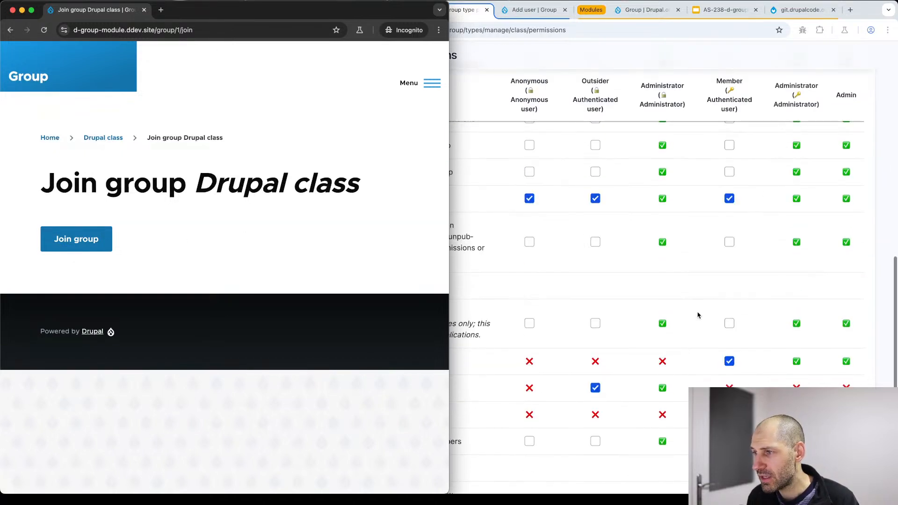
{"action": "left_click", "coordinate": [682, 333]}
{"action": "left_click", "coordinate": [595, 389]}
{"action": "scroll", "coordinate": [593, 390], "scroll_direction": "down", "scroll_amount": 3}
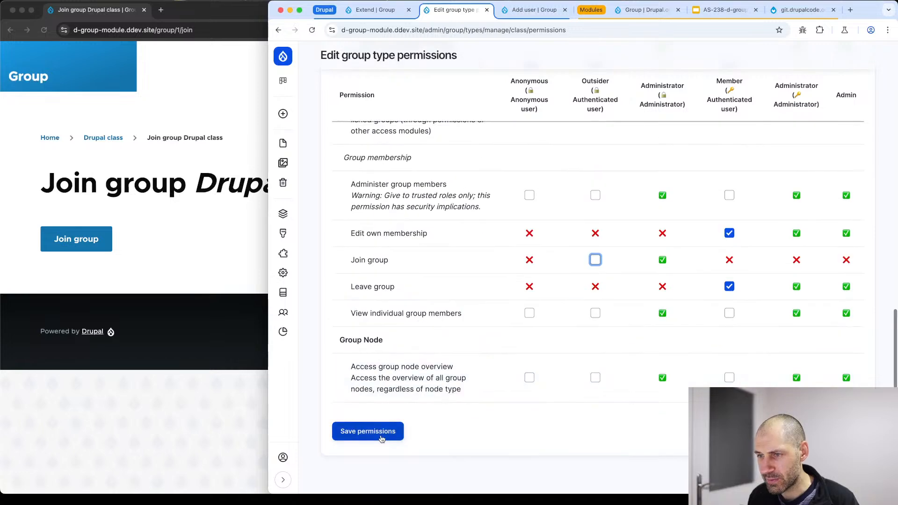
{"action": "left_click", "coordinate": [367, 431]}
{"action": "left_click", "coordinate": [198, 29]}
{"action": "key", "text": "Return"}
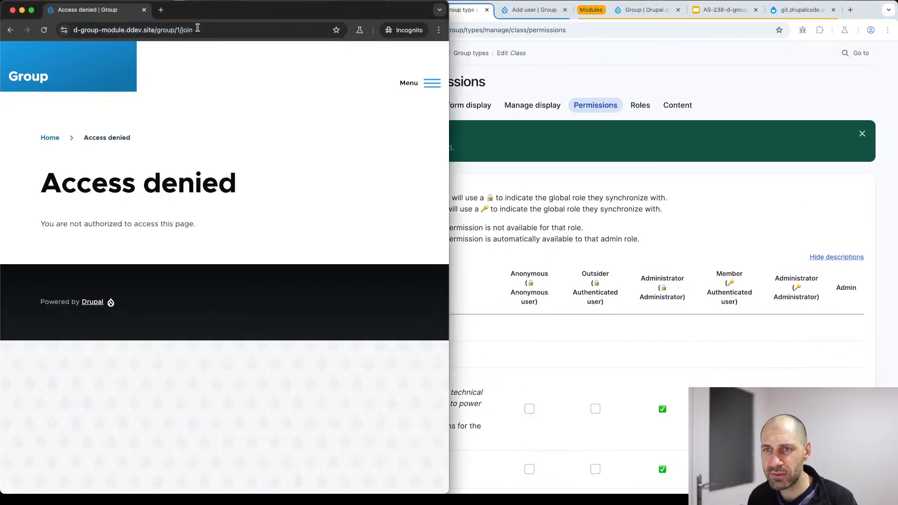
{"action": "left_click", "coordinate": [642, 220]}
{"action": "scroll", "coordinate": [642, 220], "scroll_direction": "down", "scroll_amount": 10}
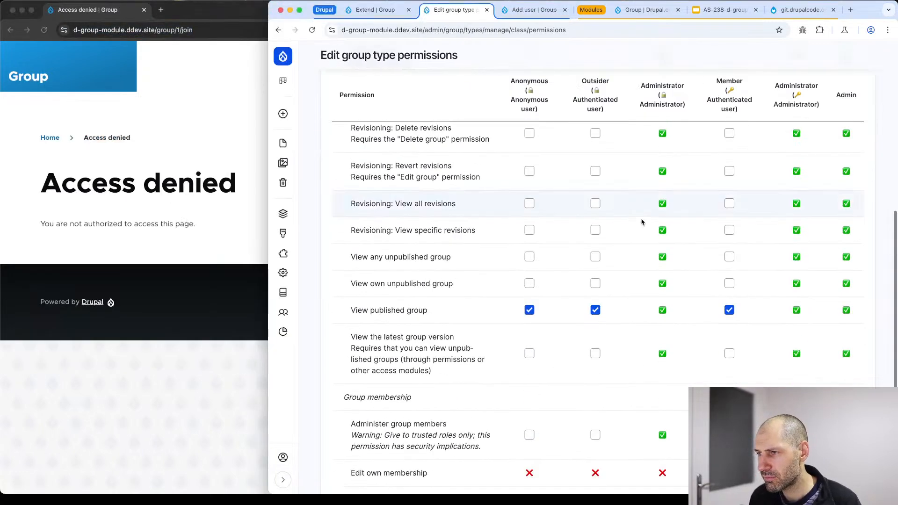
{"action": "scroll", "coordinate": [576, 343], "scroll_direction": "down", "scroll_amount": 4}
{"action": "left_click", "coordinate": [594, 315]}
{"action": "scroll", "coordinate": [594, 315], "scroll_direction": "down", "scroll_amount": 1}
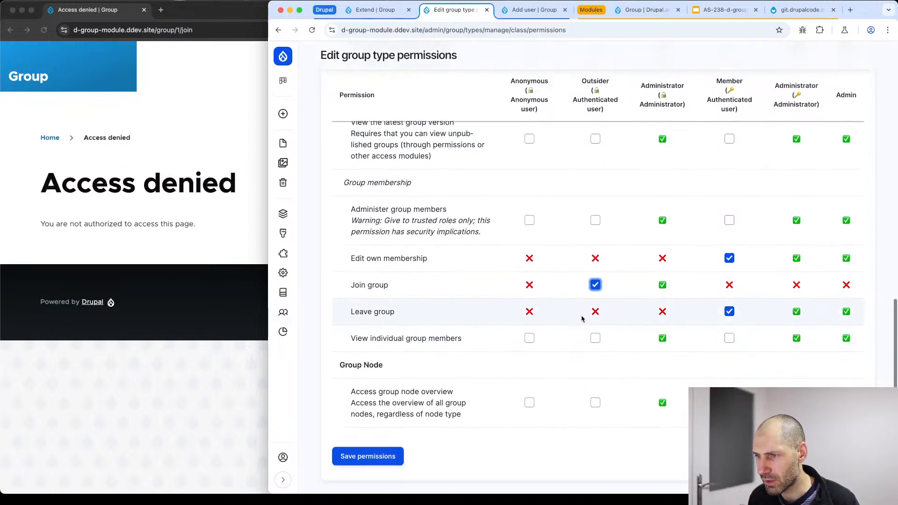
{"action": "left_click", "coordinate": [380, 433]}
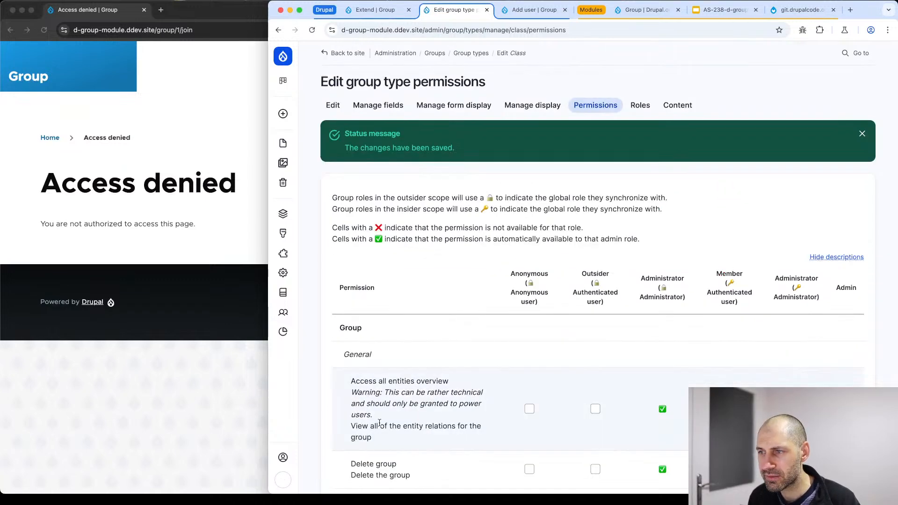
{"action": "left_click", "coordinate": [193, 30]}
{"action": "key", "text": "Return"}
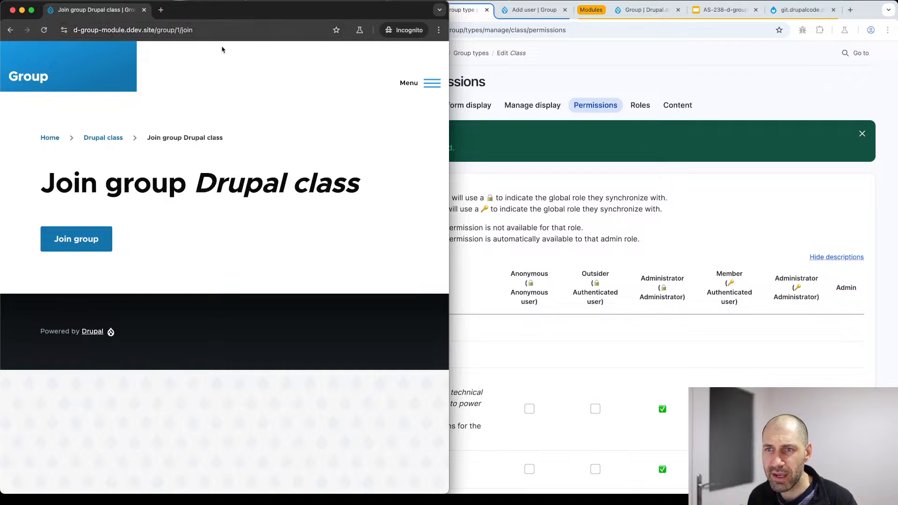
Join the Drupal class group as the student and reopen it from the Classes list.
{"action": "left_click", "coordinate": [86, 245]}
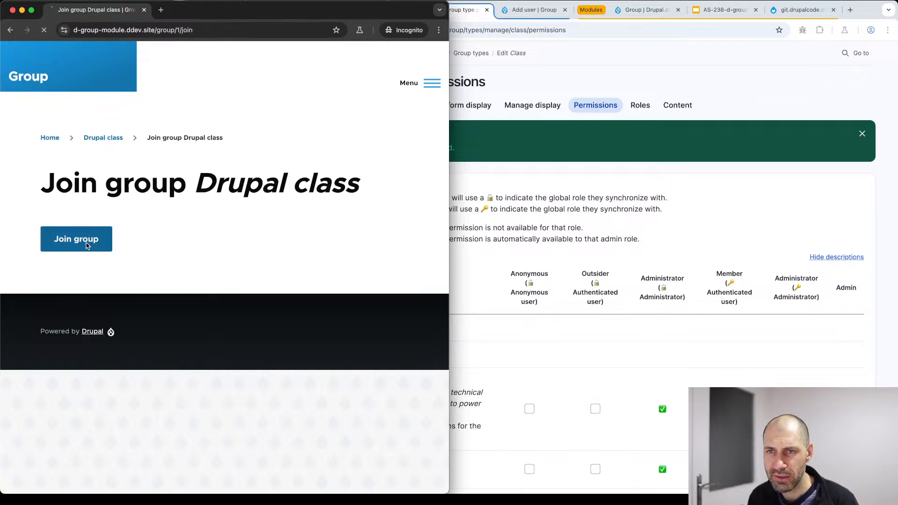
{"action": "left_click", "coordinate": [429, 87]}
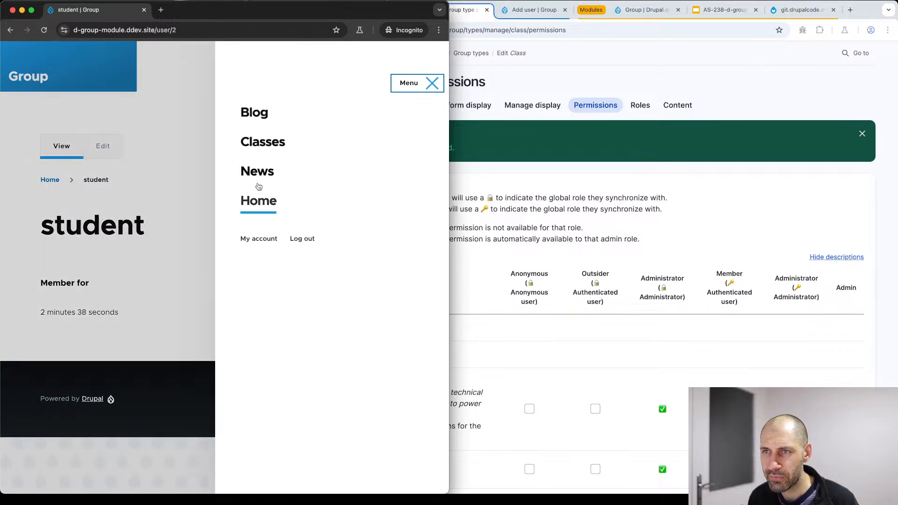
{"action": "left_click", "coordinate": [259, 142]}
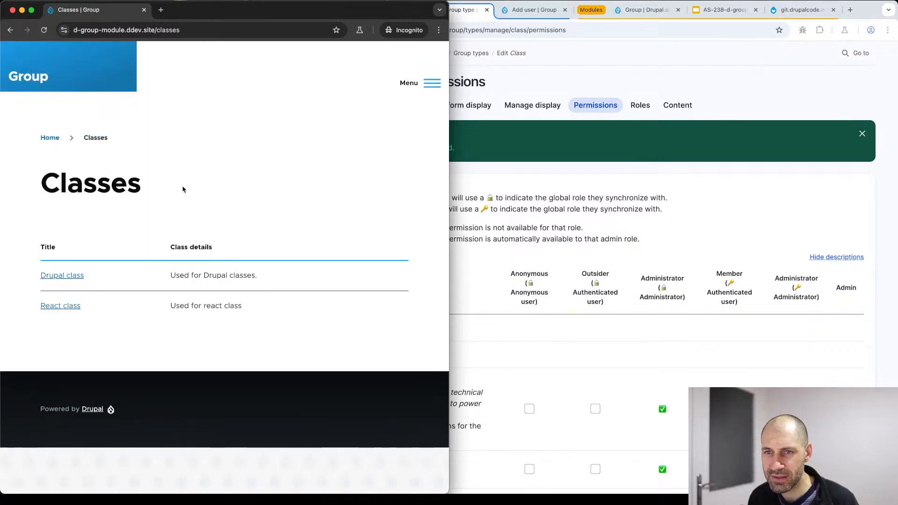
{"action": "left_click", "coordinate": [65, 276]}
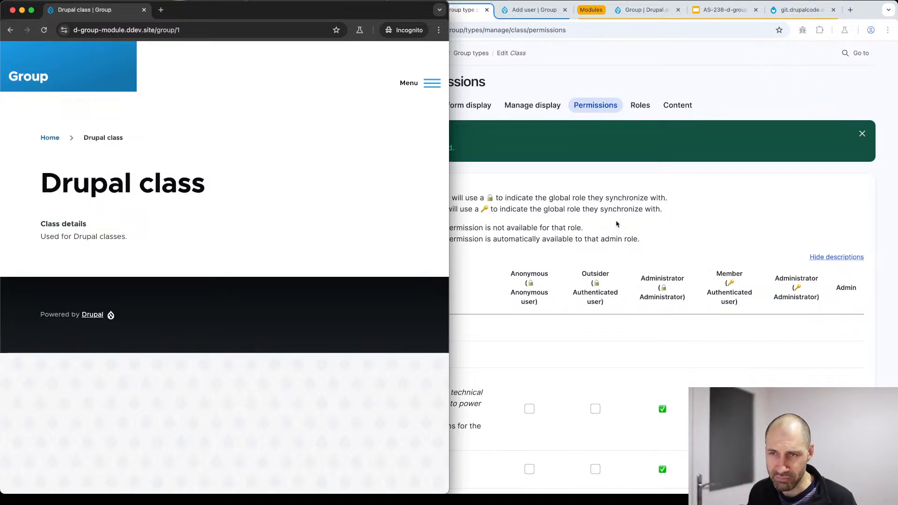
{"action": "scroll", "coordinate": [617, 222], "scroll_direction": "down", "scroll_amount": 3}
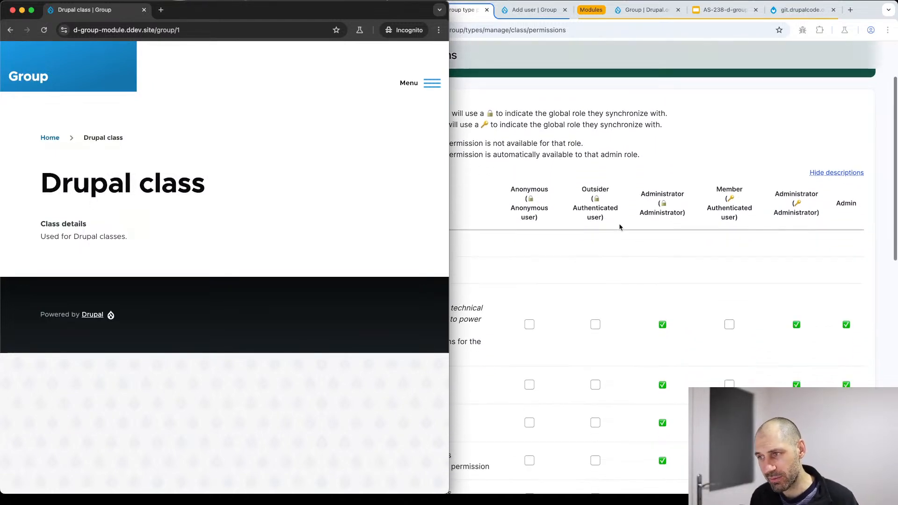
{"action": "scroll", "coordinate": [618, 229], "scroll_direction": "down", "scroll_amount": 10}
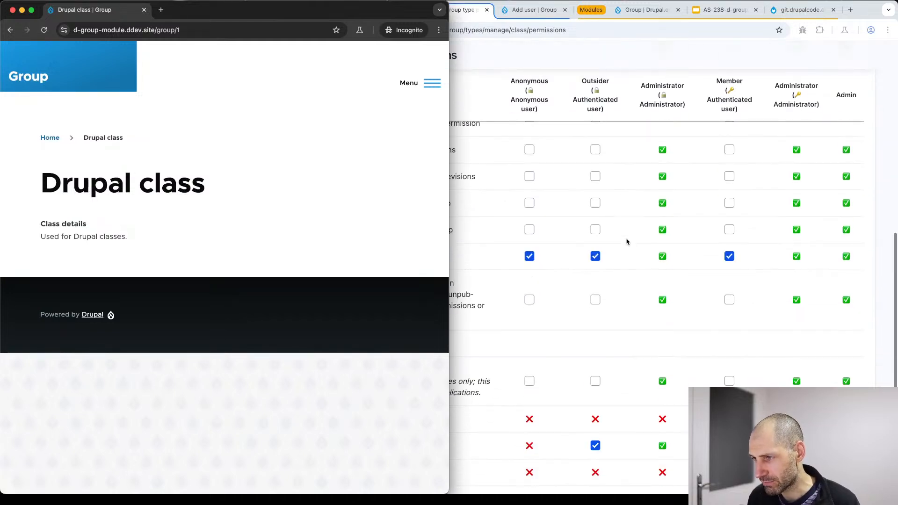
Grant the Class Member role Access group node overview and save the permissions.
{"action": "left_click", "coordinate": [592, 353]}
{"action": "scroll", "coordinate": [593, 351], "scroll_direction": "down", "scroll_amount": 5}
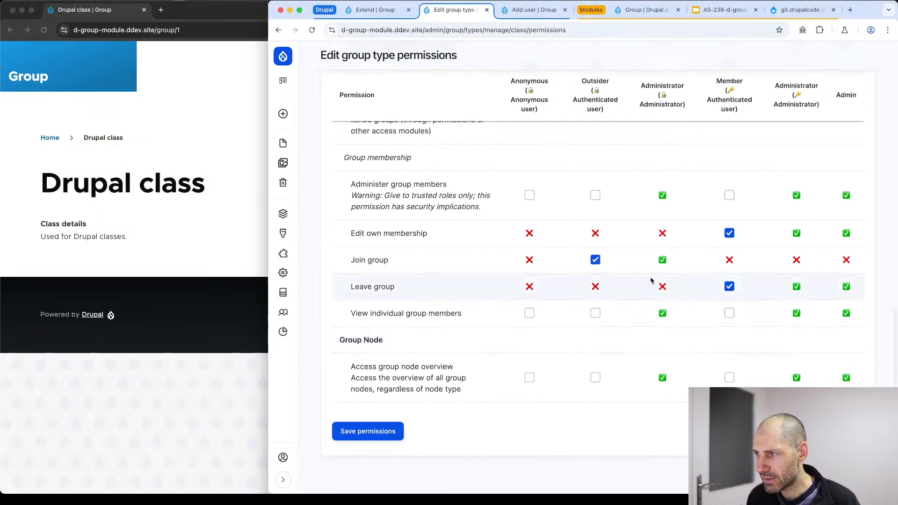
{"action": "left_click_drag", "start_coordinate": [423, 364], "coordinate": [454, 366]}
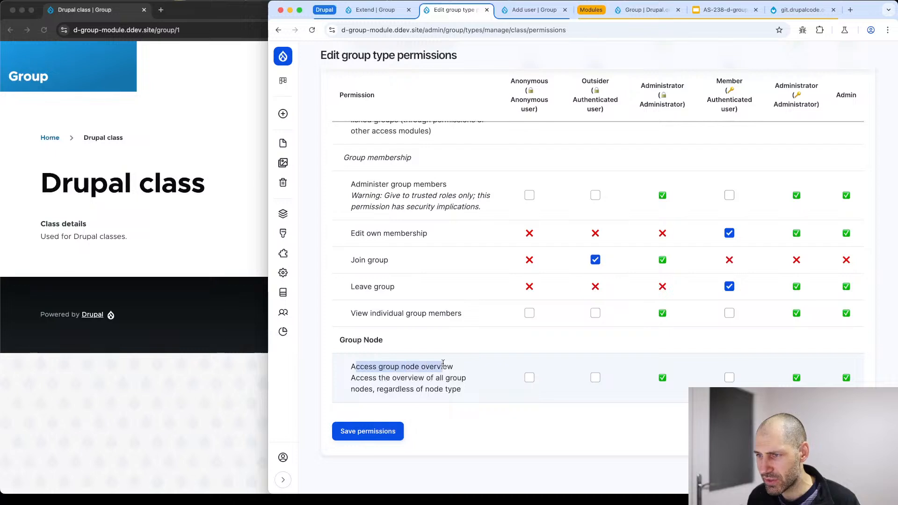
{"action": "left_click", "coordinate": [454, 366]}
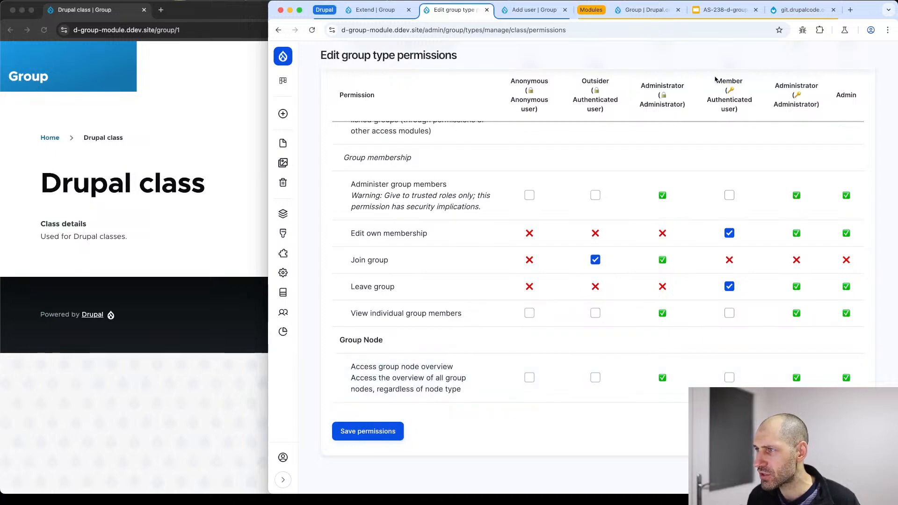
{"action": "left_click_drag", "start_coordinate": [718, 83], "coordinate": [748, 113]}
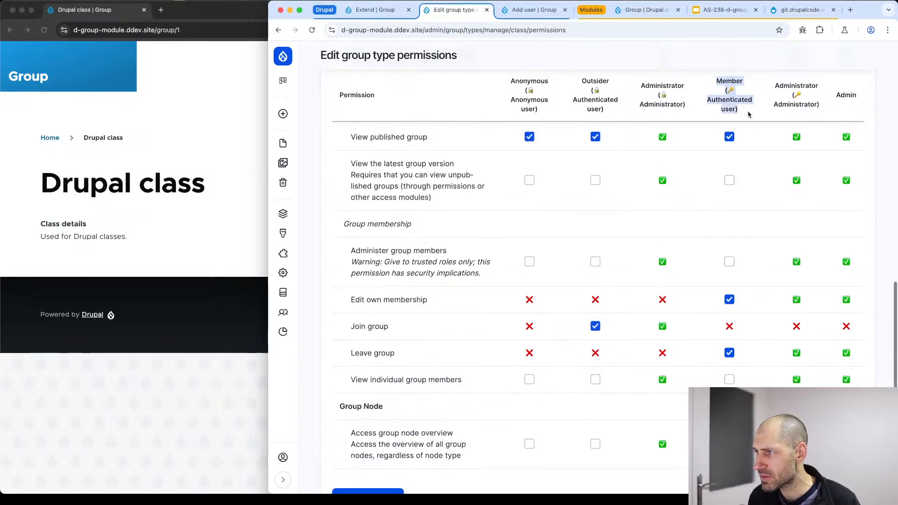
{"action": "scroll", "coordinate": [732, 323], "scroll_direction": "down", "scroll_amount": 2}
{"action": "left_click", "coordinate": [728, 380]}
{"action": "left_click", "coordinate": [352, 438]}
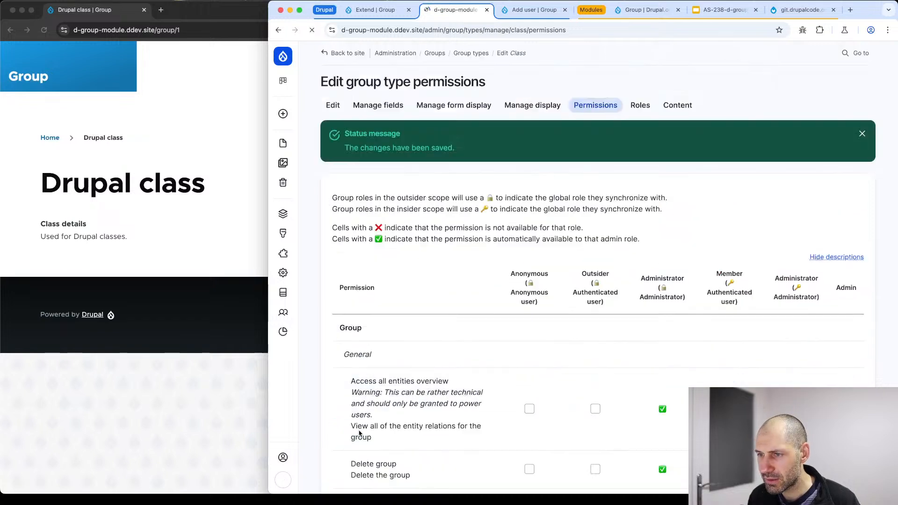
Reload the Drupal class page to view its nodes, then open React class from Classes.
{"action": "left_click", "coordinate": [209, 248]}
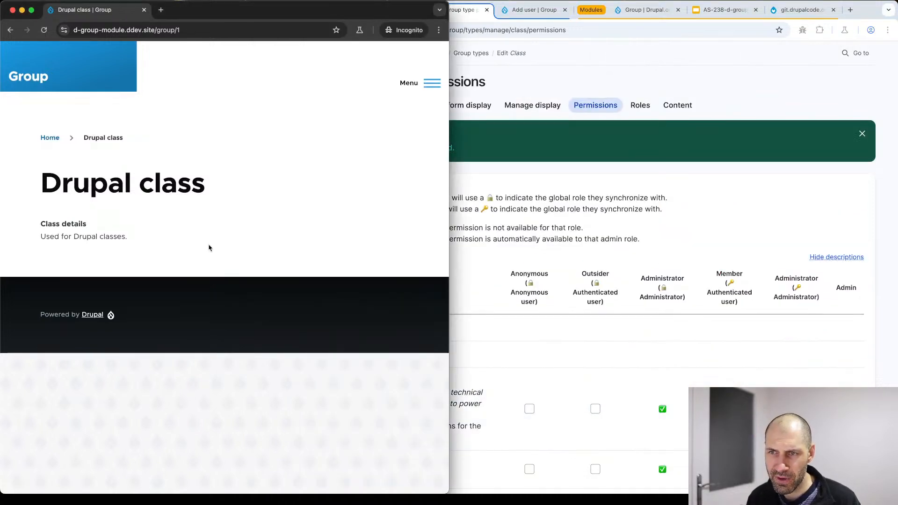
{"action": "key", "text": "super+r"}
{"action": "left_click", "coordinate": [107, 149]}
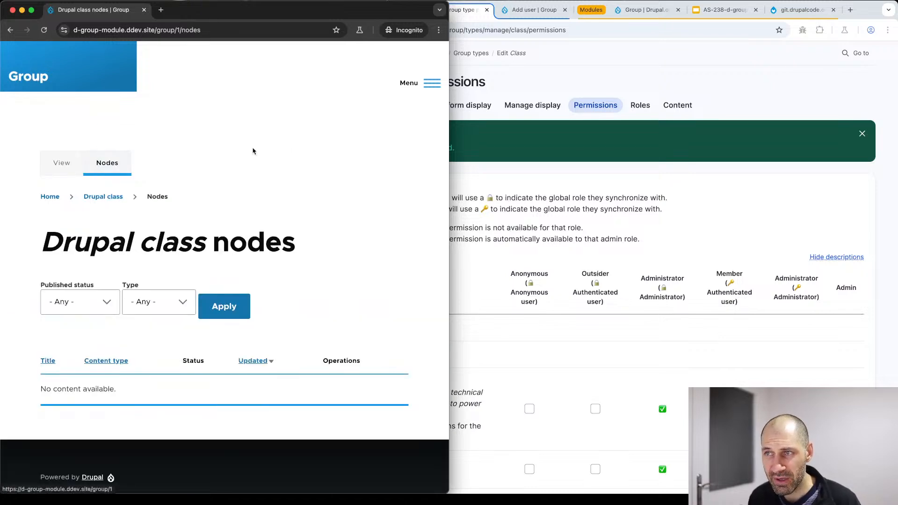
{"action": "left_click", "coordinate": [430, 83]}
{"action": "left_click", "coordinate": [271, 148]}
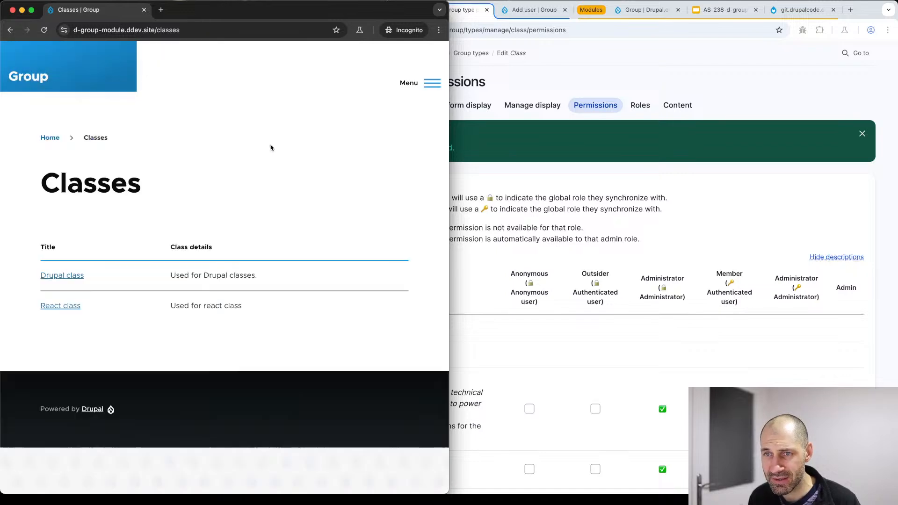
{"action": "left_click", "coordinate": [69, 309]}
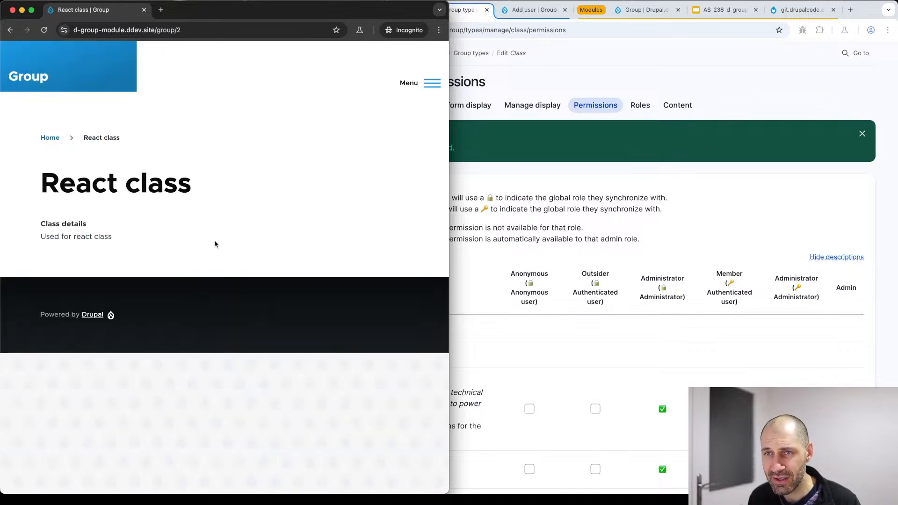
{"action": "left_click_drag", "start_coordinate": [215, 244], "coordinate": [103, 183]}
{"action": "left_click", "coordinate": [131, 186]}
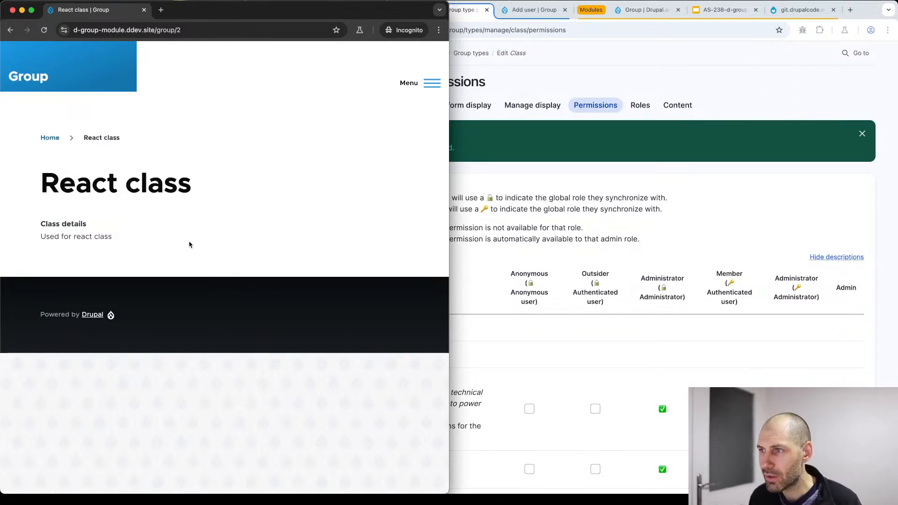
{"action": "left_click", "coordinate": [560, 209]}
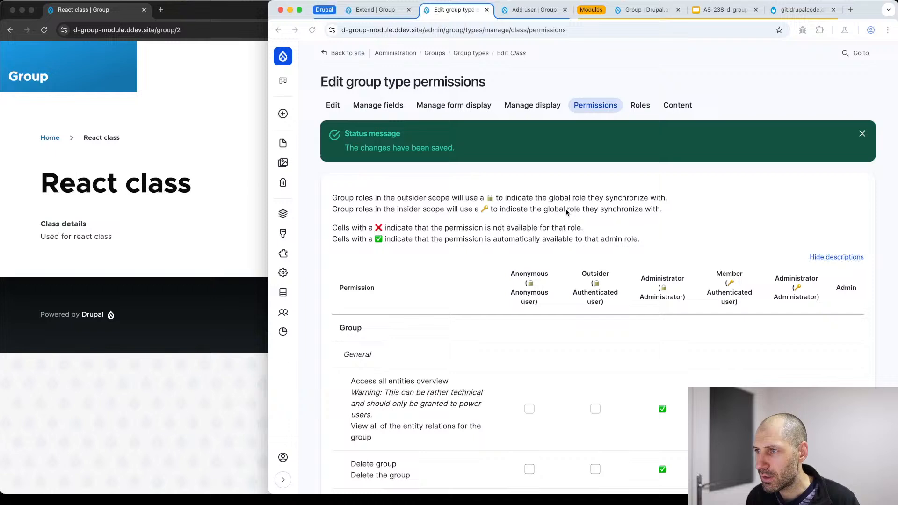
Publish a blog post titled 'Drupal blog post' with description 'Drupal blog post'.
{"action": "left_click", "coordinate": [283, 113]}
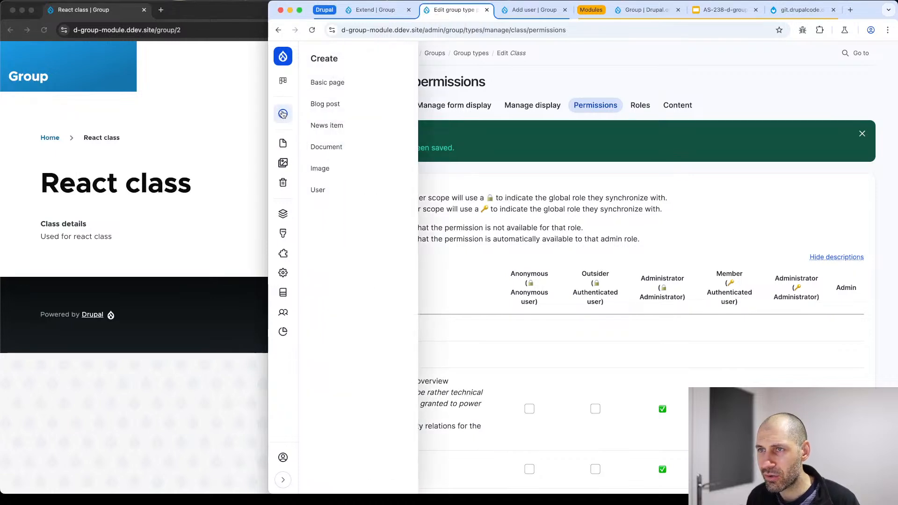
{"action": "left_click", "coordinate": [341, 110], "text": "super"}
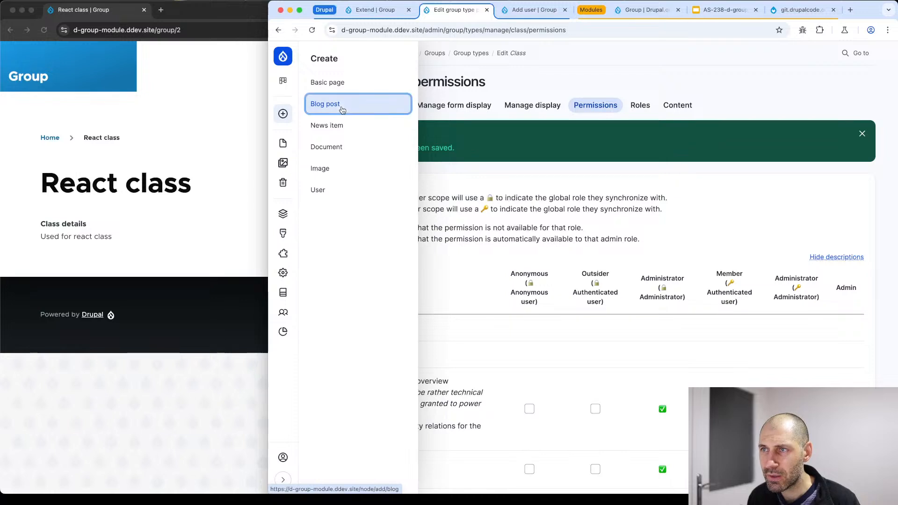
{"action": "left_click", "coordinate": [341, 126], "text": "super"}
{"action": "key", "text": "ctrl+Tab"}
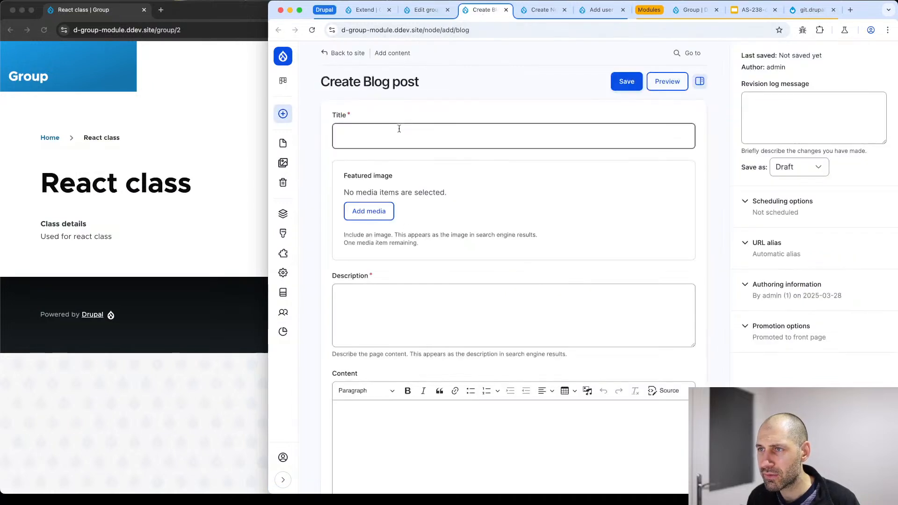
{"action": "type", "text": "Drupal blog post"}
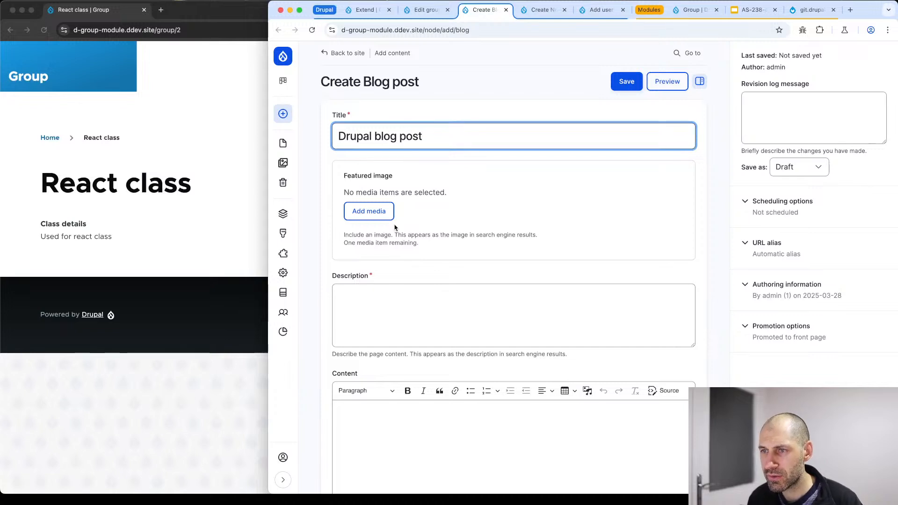
{"action": "left_click", "coordinate": [380, 287]}
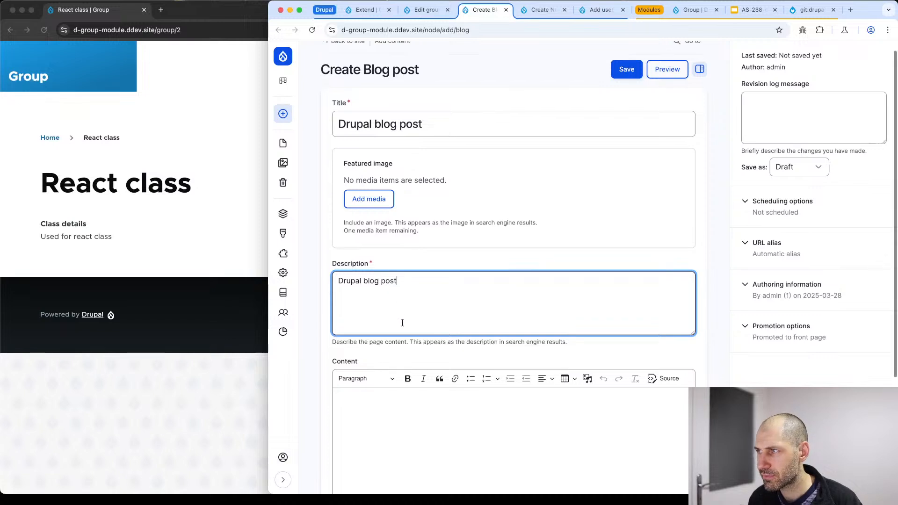
{"action": "scroll", "coordinate": [401, 321], "scroll_direction": "down", "scroll_amount": 5}
{"action": "left_click", "coordinate": [799, 168]}
{"action": "left_click", "coordinate": [794, 180]}
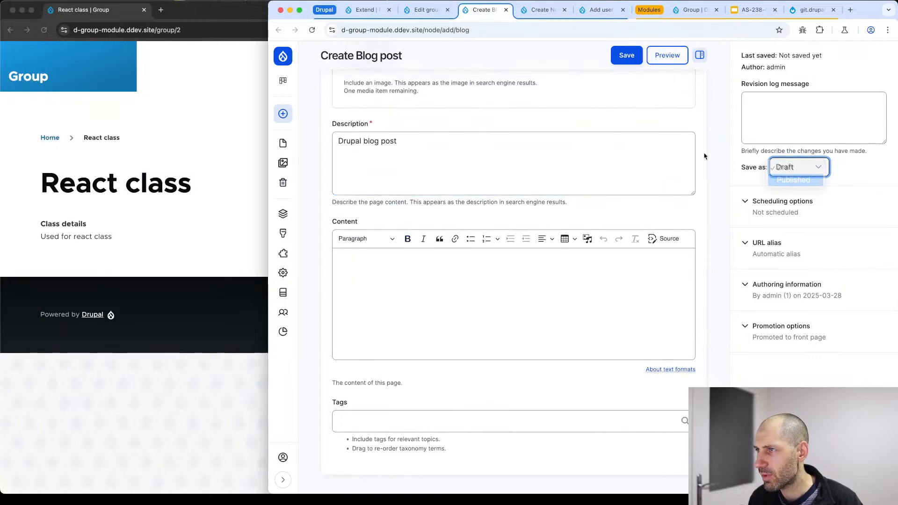
{"action": "left_click", "coordinate": [625, 55]}
{"action": "left_click", "coordinate": [283, 114]}
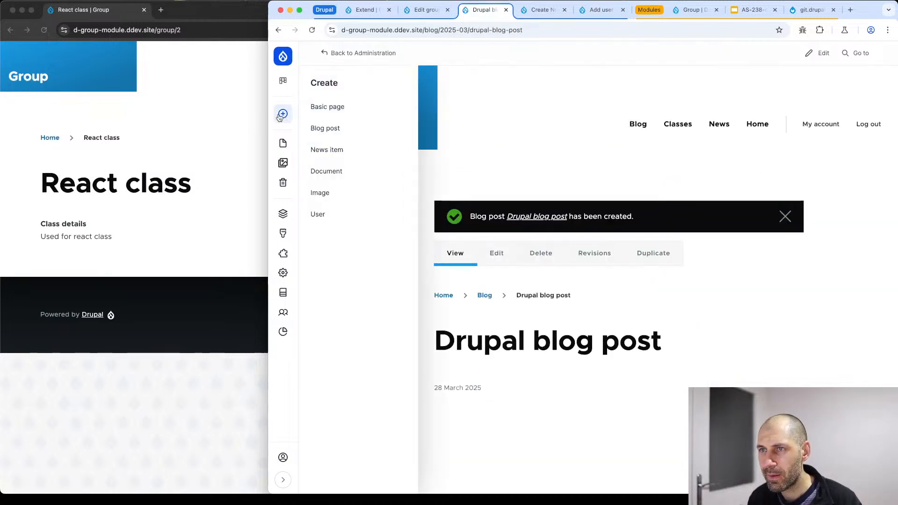
Publish a news item titled 'Drupal news item', copying the title into its Description.
{"action": "left_click", "coordinate": [327, 150]}
{"action": "left_click", "coordinate": [442, 140]}
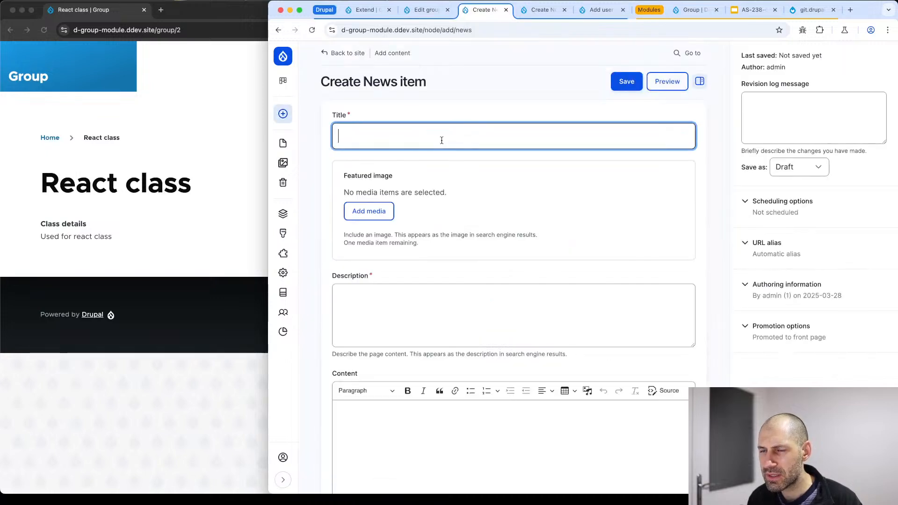
{"action": "type", "text": "Drupal ne"}
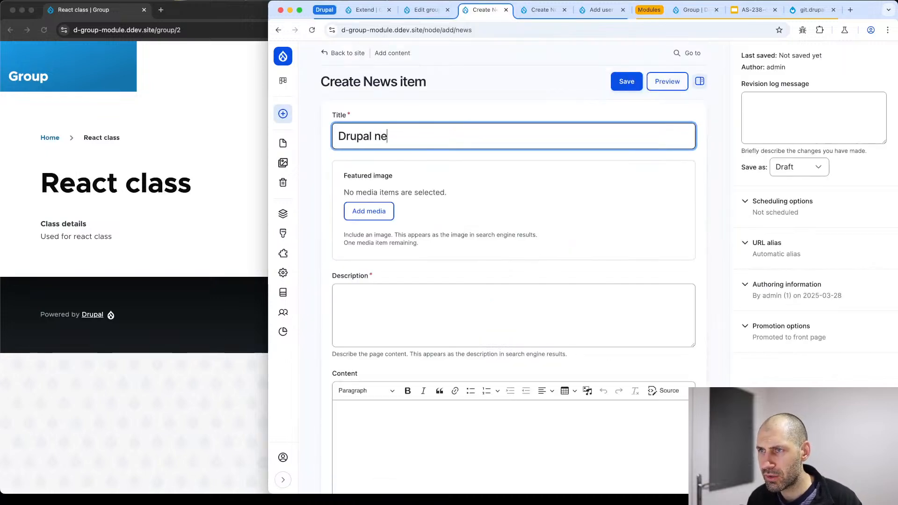
{"action": "type", "text": "ws item"}
{"action": "key", "text": "super+a"}
{"action": "key", "text": "super+c"}
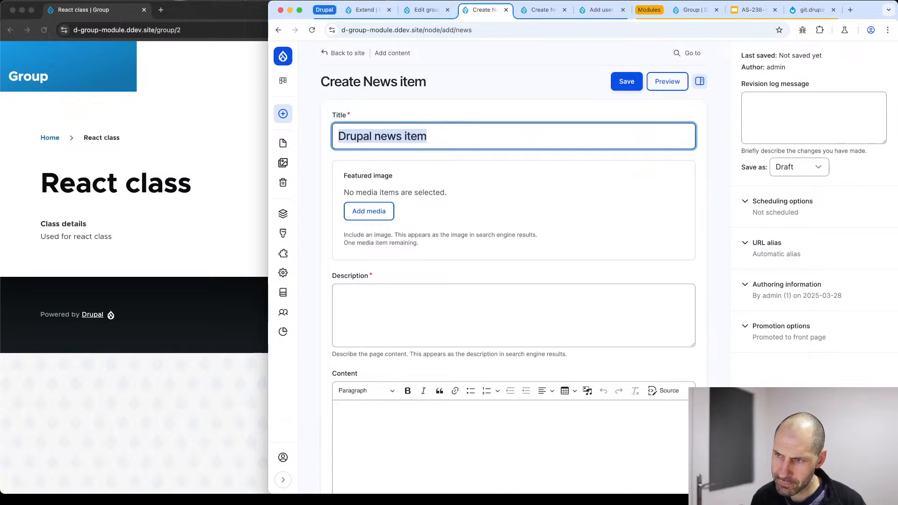
{"action": "left_click", "coordinate": [413, 299]}
{"action": "key", "text": "super+v"}
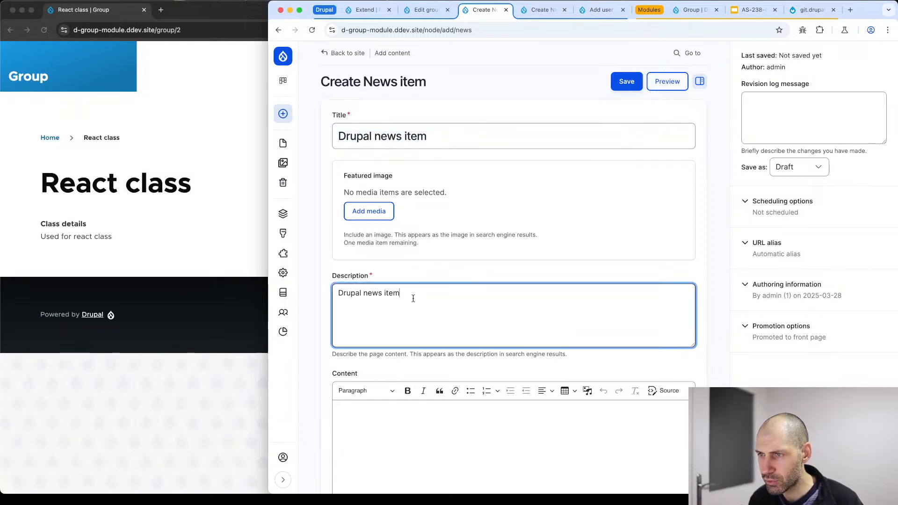
{"action": "left_click", "coordinate": [798, 168]}
{"action": "left_click", "coordinate": [796, 180]}
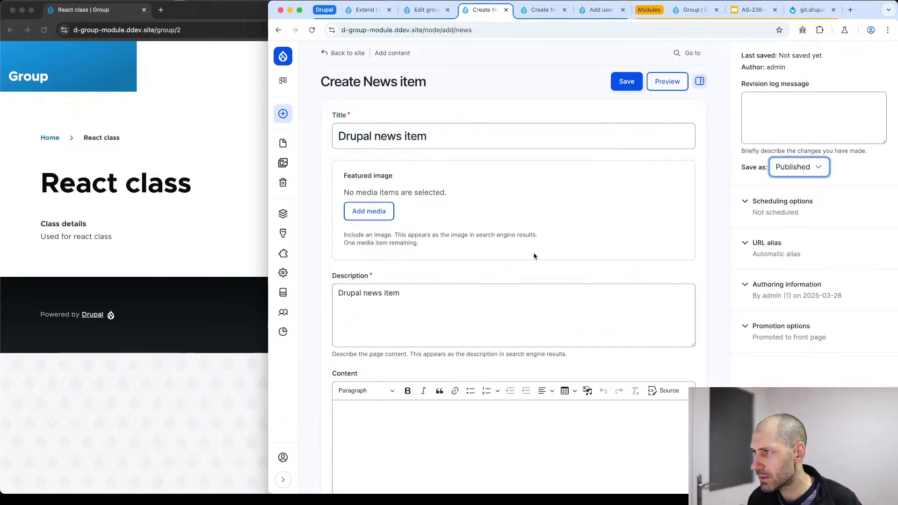
{"action": "scroll", "coordinate": [515, 262], "scroll_direction": "down", "scroll_amount": 5}
{"action": "scroll", "coordinate": [477, 266], "scroll_direction": "up", "scroll_amount": 5}
{"action": "left_click", "coordinate": [627, 81]}
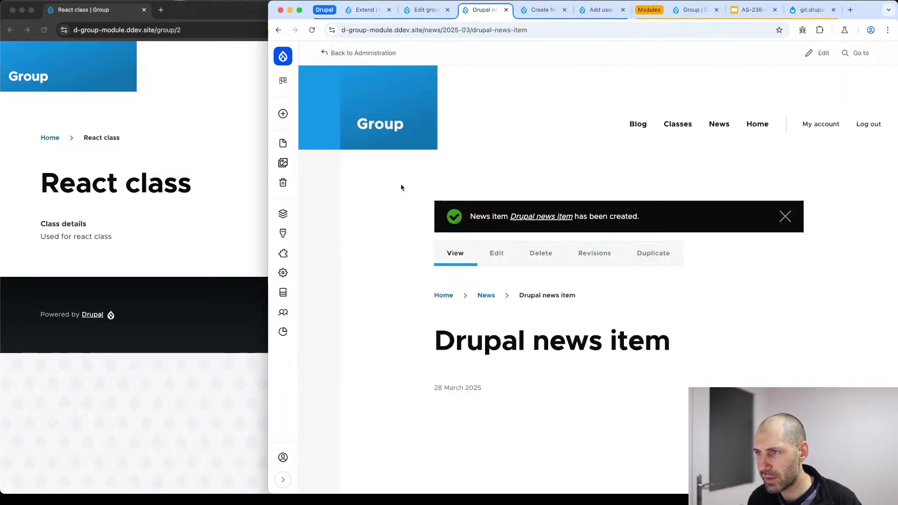
Dismiss the confirmation and log out of the incognito session.
{"action": "left_click", "coordinate": [785, 216]}
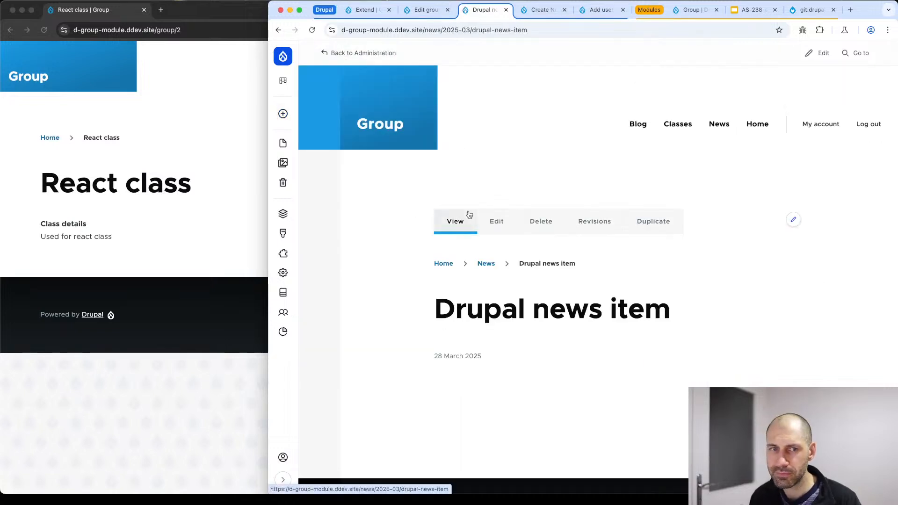
{"action": "left_click", "coordinate": [189, 124]}
{"action": "left_click", "coordinate": [412, 84]}
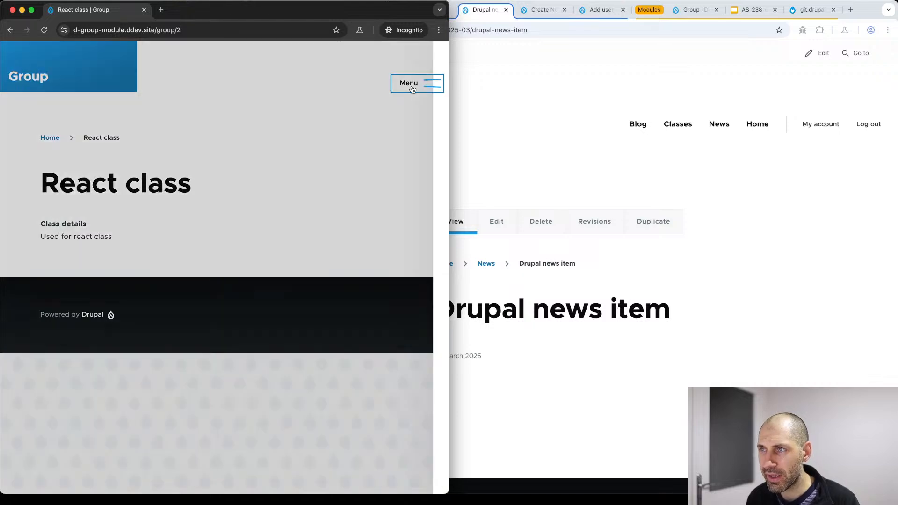
{"action": "left_click", "coordinate": [301, 239]}
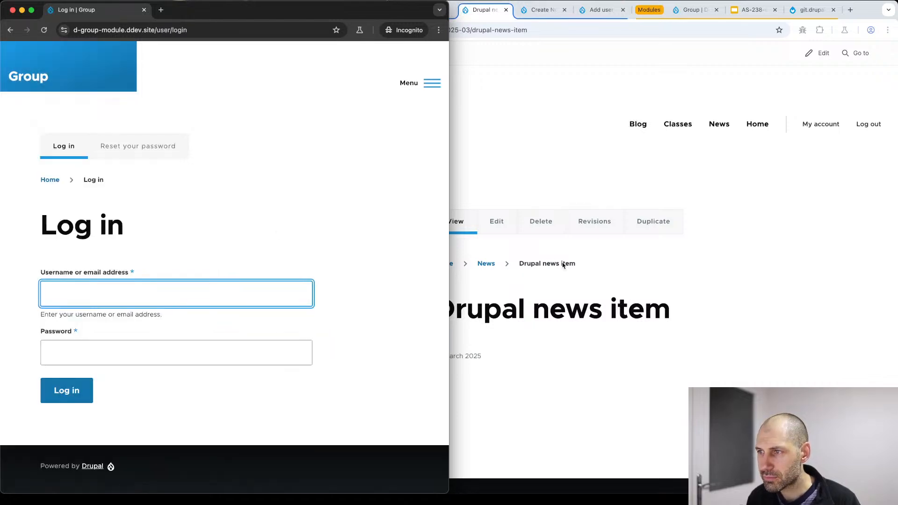
Load the news item's address /news/2025-03/drupal-news-item in the incognito window.
{"action": "left_click", "coordinate": [589, 262]}
{"action": "left_click", "coordinate": [532, 32]}
{"action": "key", "text": "ctrl+c"}
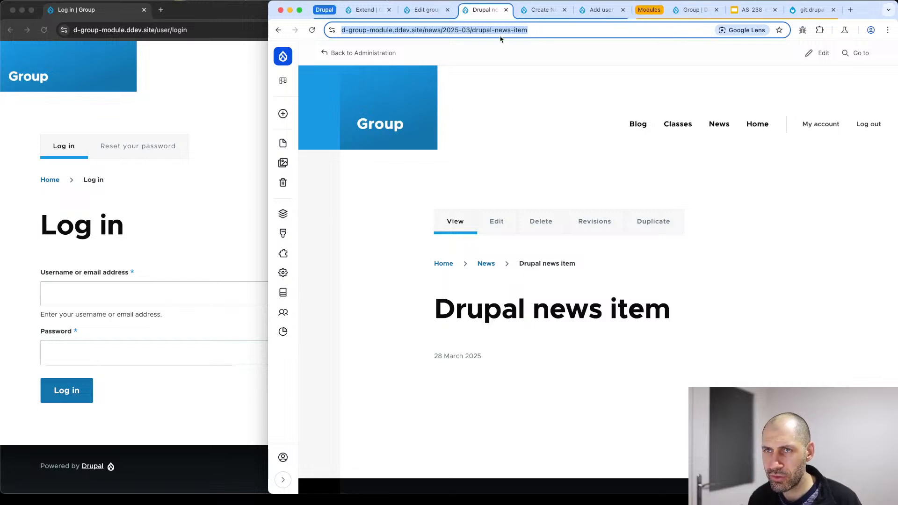
{"action": "left_click", "coordinate": [176, 30]}
{"action": "left_click", "coordinate": [177, 32]}
{"action": "key", "text": "ctrl+v"}
{"action": "key", "text": "Return"}
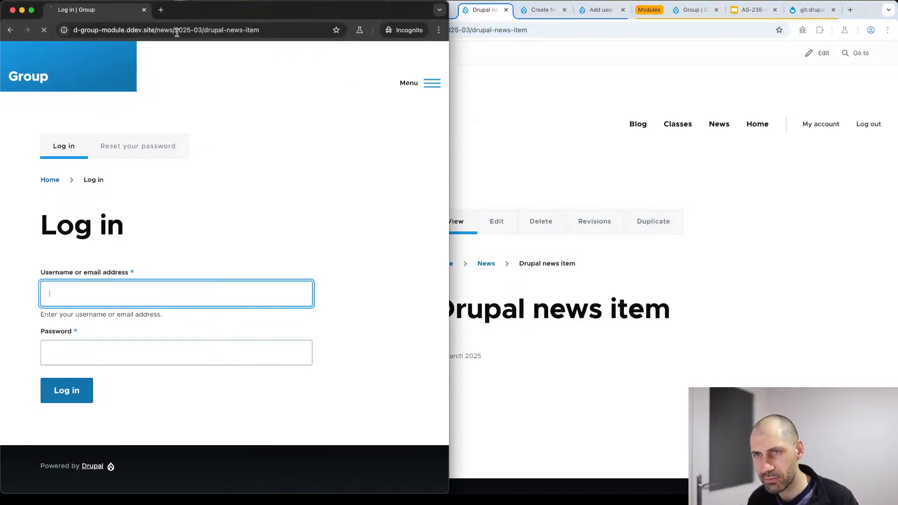
{"action": "left_click", "coordinate": [543, 305]}
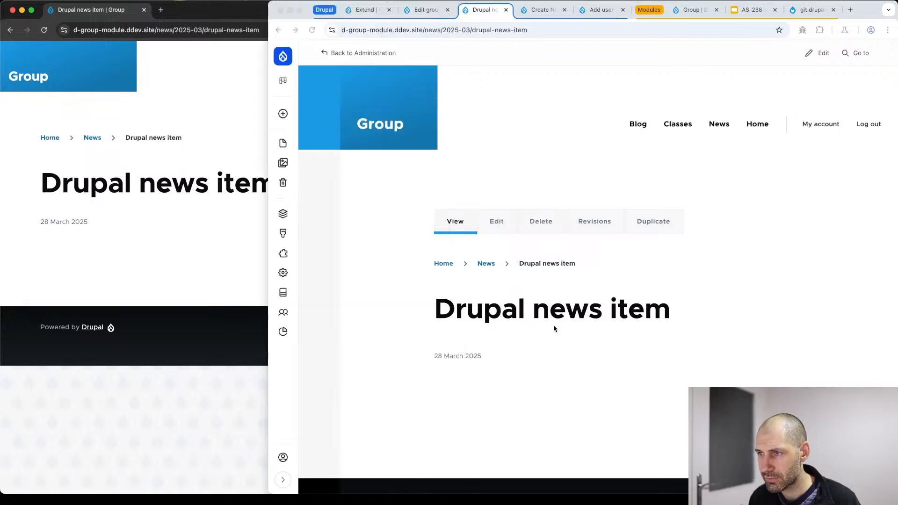
Copy the news item's Description into its Content body and save it.
{"action": "left_click", "coordinate": [498, 222]}
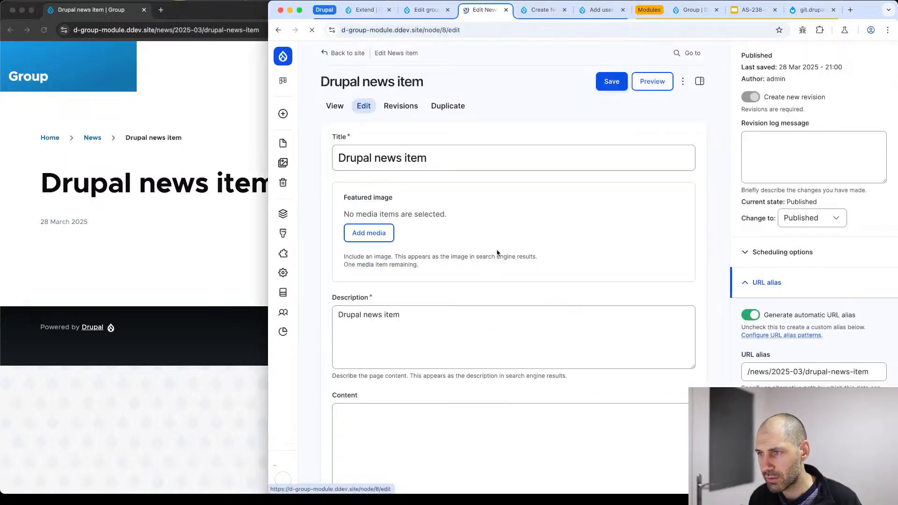
{"action": "triple_click", "coordinate": [416, 347]}
{"action": "key", "text": "ctrl+c"}
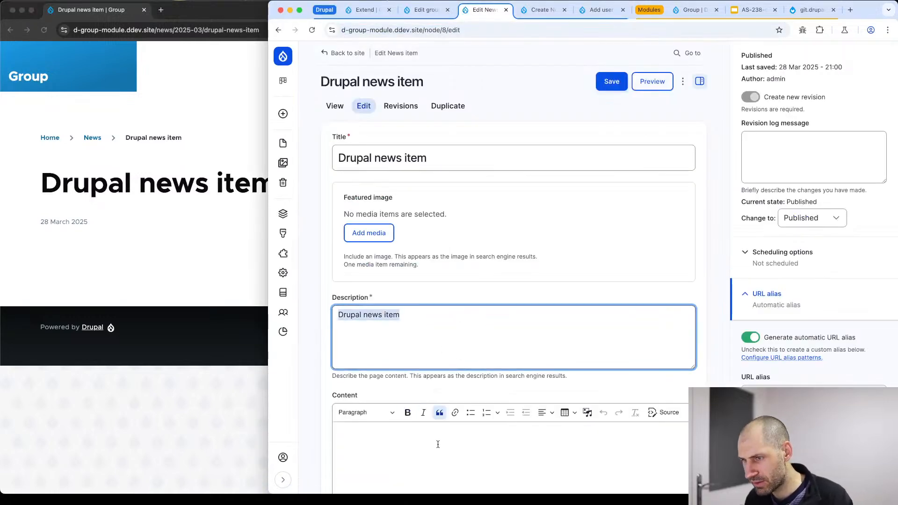
{"action": "left_click", "coordinate": [437, 457]}
{"action": "key", "text": "ctrl+v"}
{"action": "scroll", "coordinate": [534, 345], "scroll_direction": "down", "scroll_amount": 5}
{"action": "scroll", "coordinate": [534, 345], "scroll_direction": "up", "scroll_amount": 10}
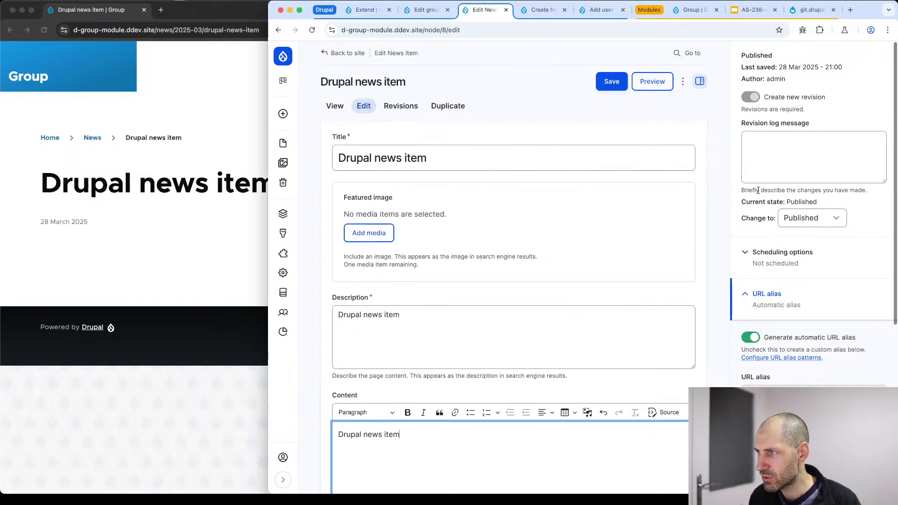
{"action": "left_click", "coordinate": [611, 80]}
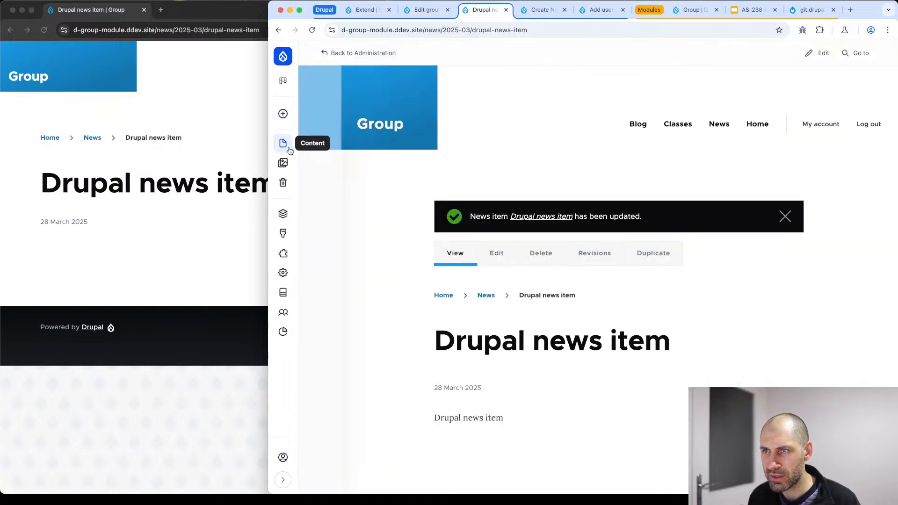
Paste the Drupal blog post's description into its body and save the post.
{"action": "left_click", "coordinate": [284, 143]}
{"action": "left_click", "coordinate": [393, 301]}
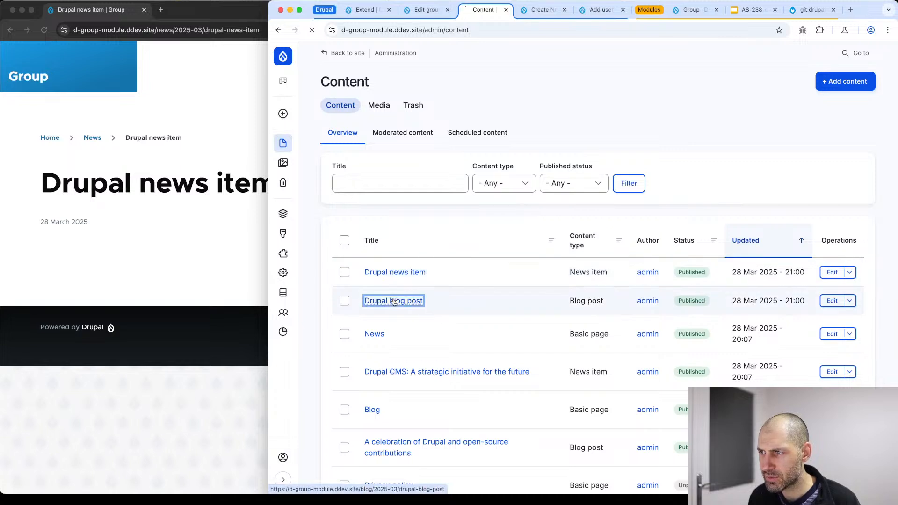
{"action": "left_click", "coordinate": [497, 205]}
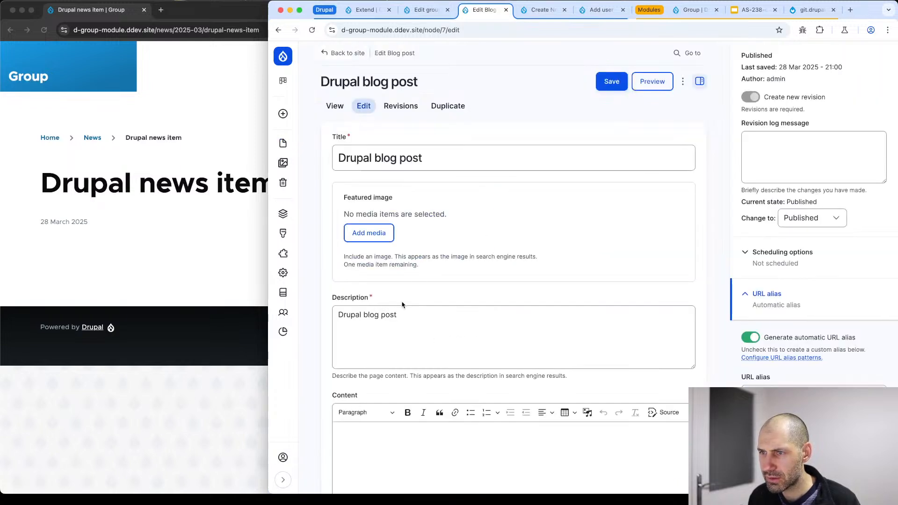
{"action": "triple_click", "coordinate": [403, 312]}
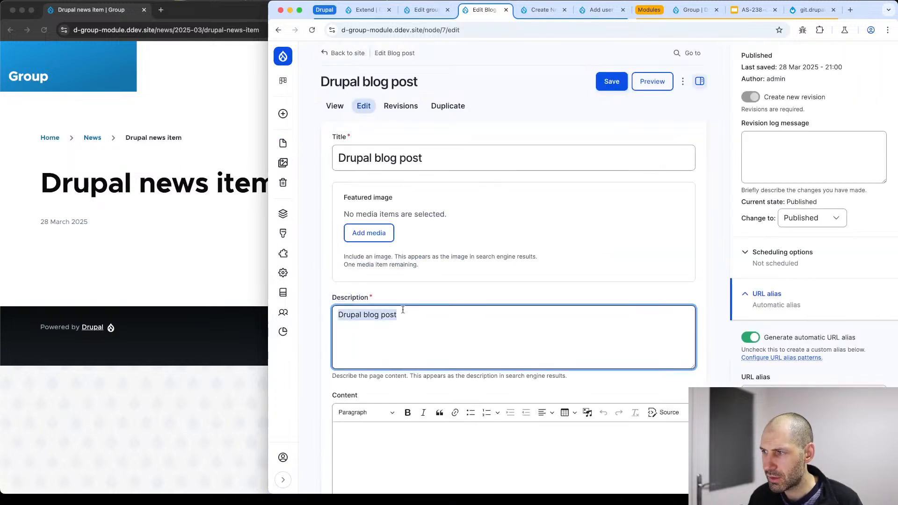
{"action": "scroll", "coordinate": [398, 318], "scroll_direction": "down", "scroll_amount": 4}
{"action": "left_click", "coordinate": [393, 297]}
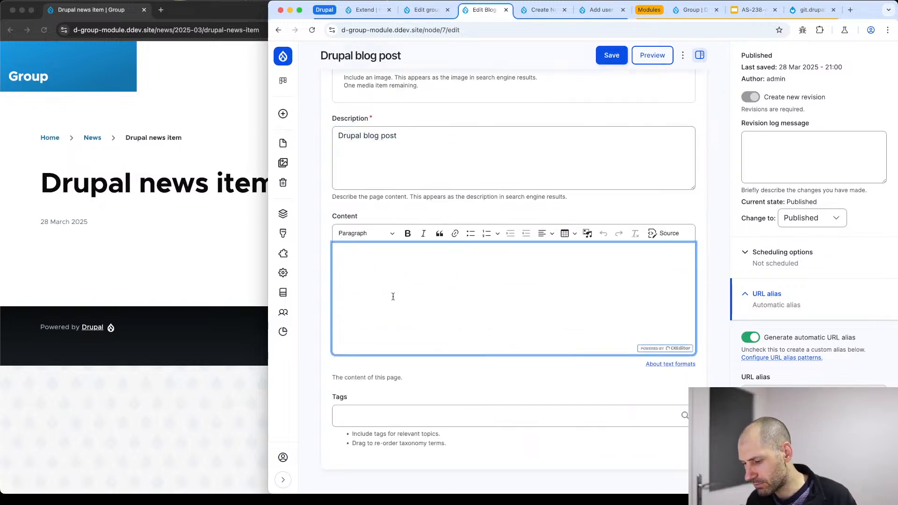
{"action": "key", "text": "super+v"}
{"action": "left_click", "coordinate": [611, 56]}
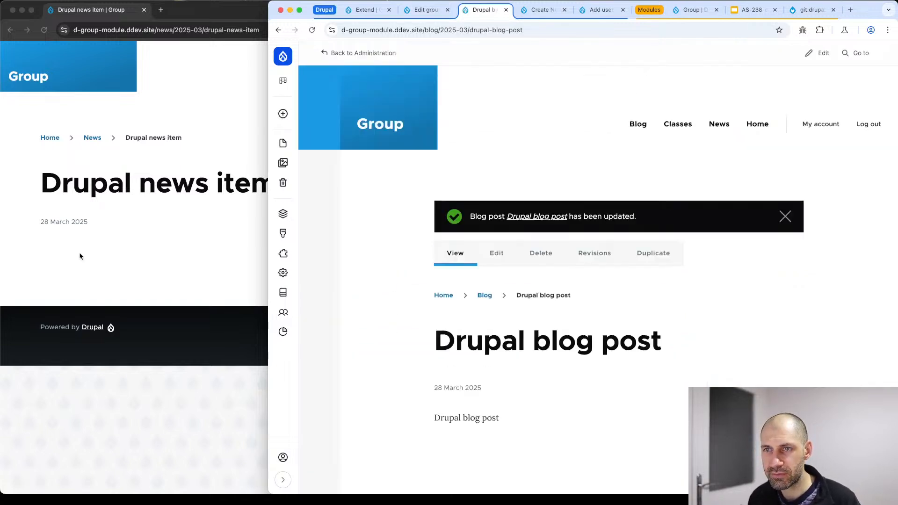
{"action": "left_click", "coordinate": [84, 238]}
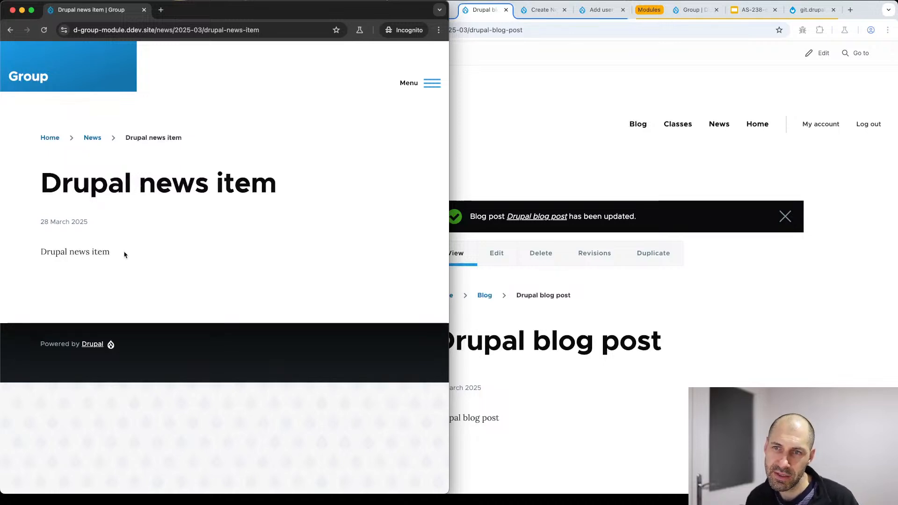
{"action": "left_click_drag", "start_coordinate": [124, 255], "coordinate": [49, 249]}
{"action": "left_click", "coordinate": [20, 76]}
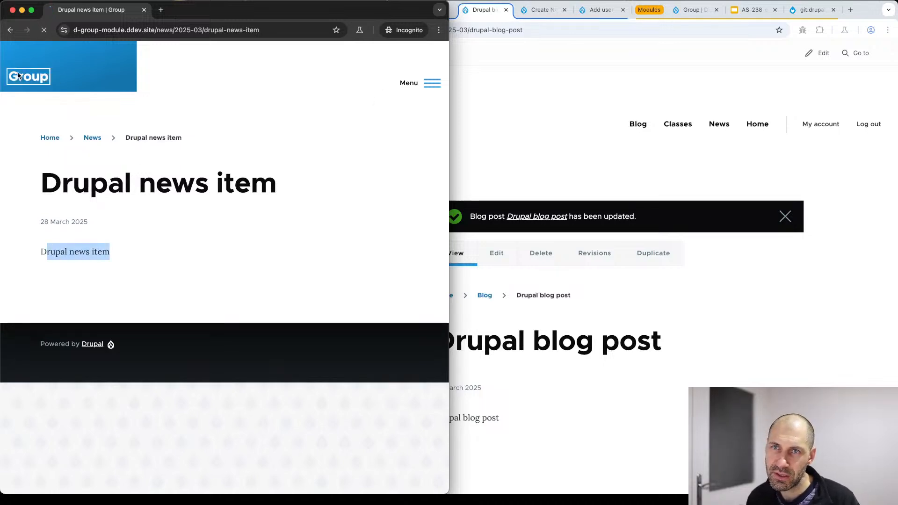
{"action": "scroll", "coordinate": [107, 250], "scroll_direction": "down", "scroll_amount": 6}
{"action": "scroll", "coordinate": [107, 250], "scroll_direction": "down", "scroll_amount": 5}
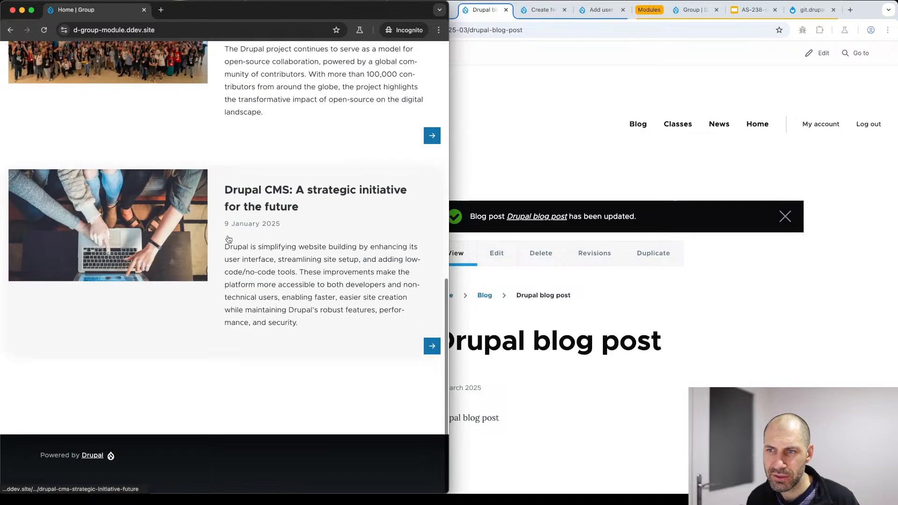
{"action": "scroll", "coordinate": [227, 237], "scroll_direction": "up", "scroll_amount": 10}
{"action": "left_click", "coordinate": [419, 83]}
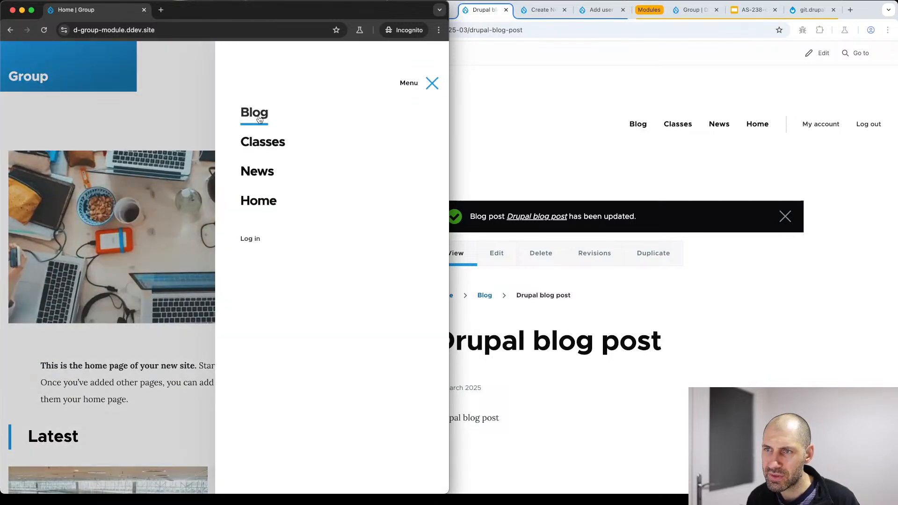
{"action": "left_click", "coordinate": [253, 114]}
{"action": "scroll", "coordinate": [170, 241], "scroll_direction": "down", "scroll_amount": 3}
{"action": "scroll", "coordinate": [170, 241], "scroll_direction": "down", "scroll_amount": 2}
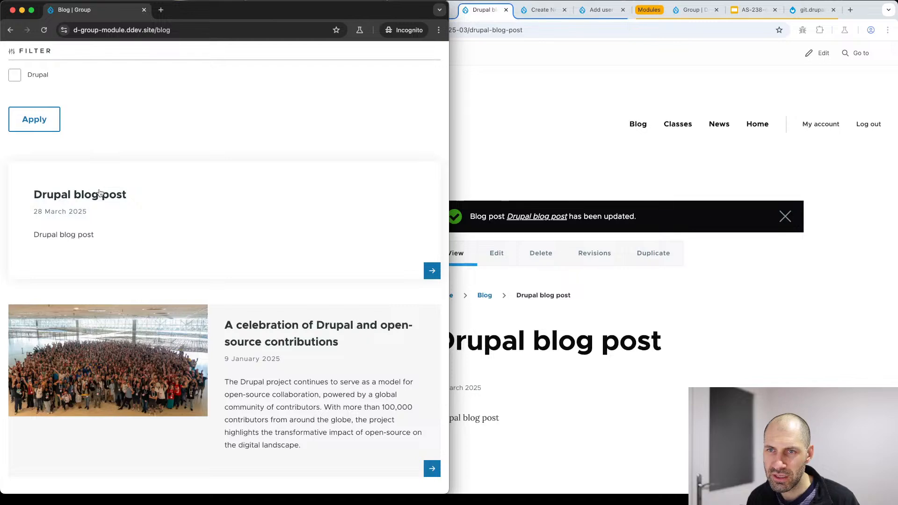
{"action": "scroll", "coordinate": [353, 157], "scroll_direction": "up", "scroll_amount": 5}
{"action": "left_click", "coordinate": [414, 84]}
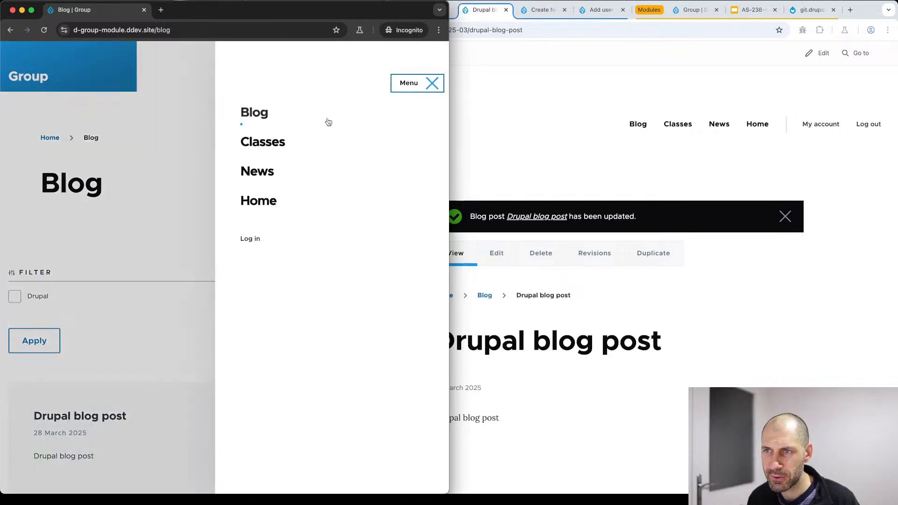
{"action": "left_click", "coordinate": [273, 172]}
{"action": "scroll", "coordinate": [231, 244], "scroll_direction": "down", "scroll_amount": 2}
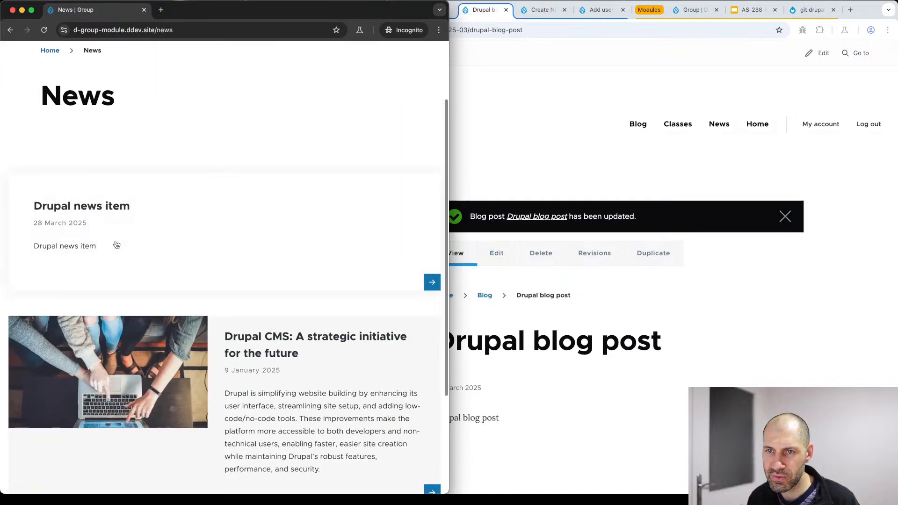
{"action": "left_click", "coordinate": [96, 205]}
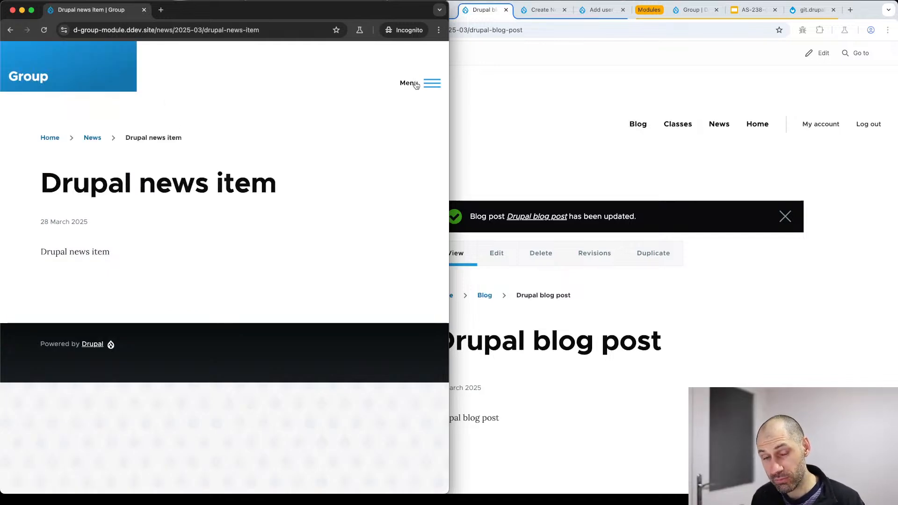
{"action": "left_click", "coordinate": [712, 172]}
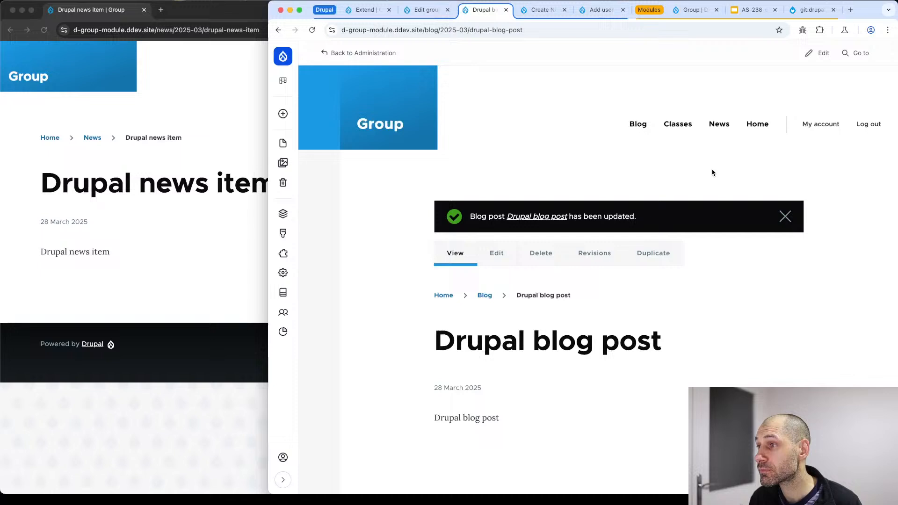
Filter Extend by 'group' to confirm Group and Group Node are enabled, then return to Class permissions.
{"action": "left_click", "coordinate": [785, 217]}
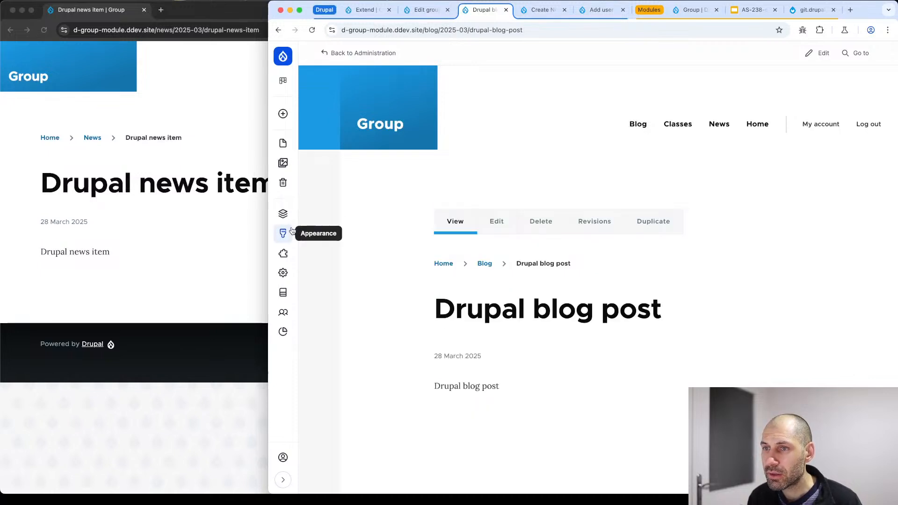
{"action": "left_click", "coordinate": [284, 274]}
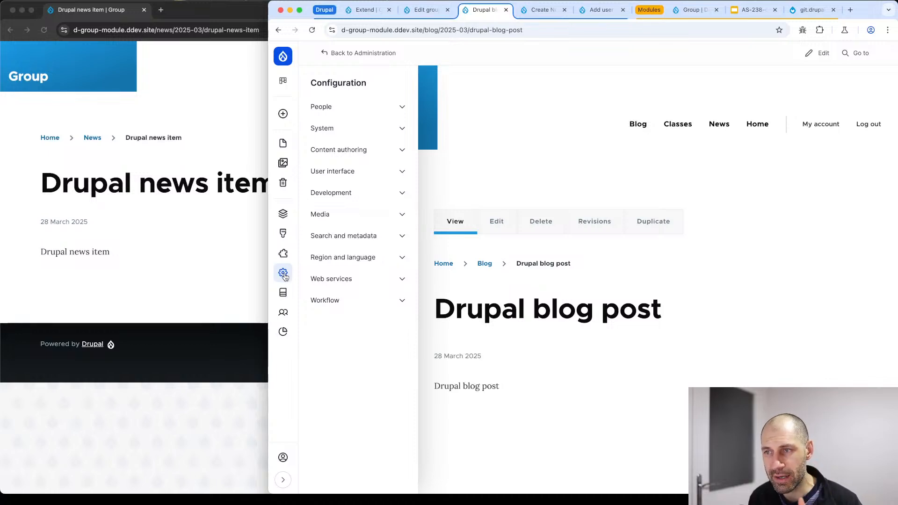
{"action": "left_click", "coordinate": [366, 10]}
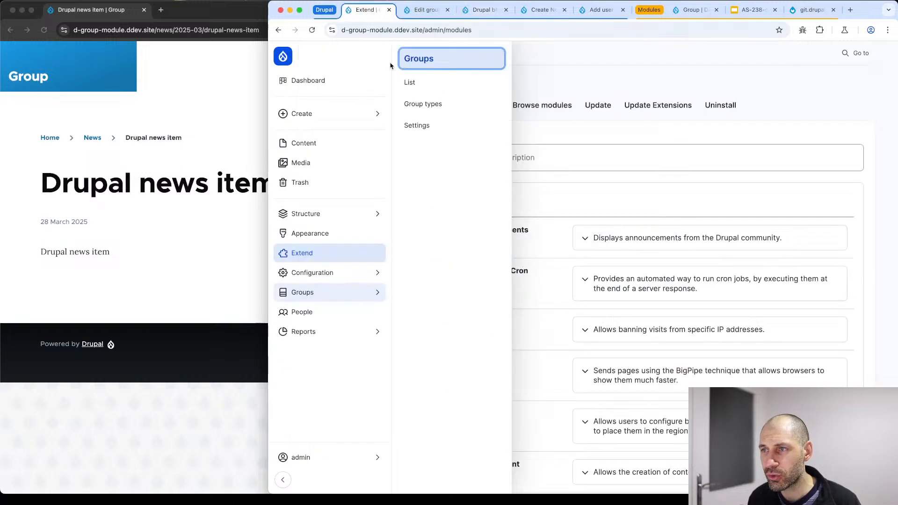
{"action": "left_click", "coordinate": [487, 154]}
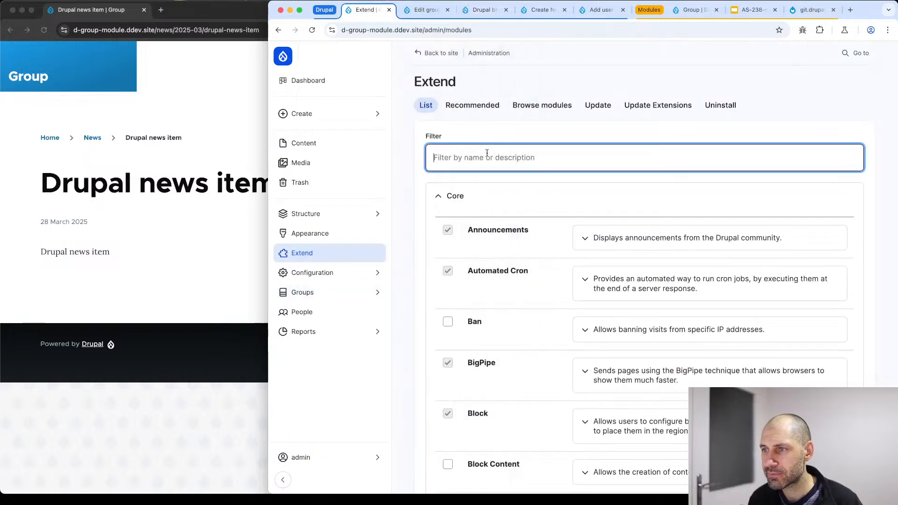
{"action": "type", "text": "group"}
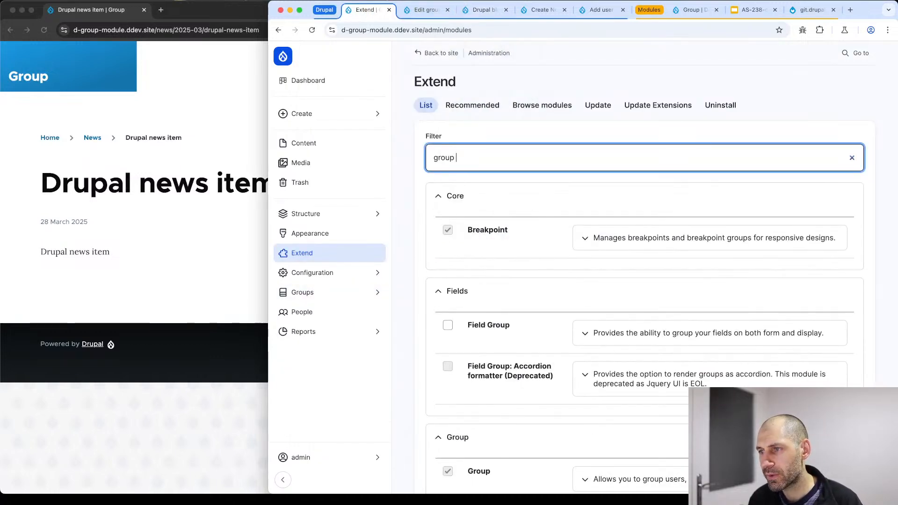
{"action": "scroll", "coordinate": [514, 304], "scroll_direction": "down", "scroll_amount": 3}
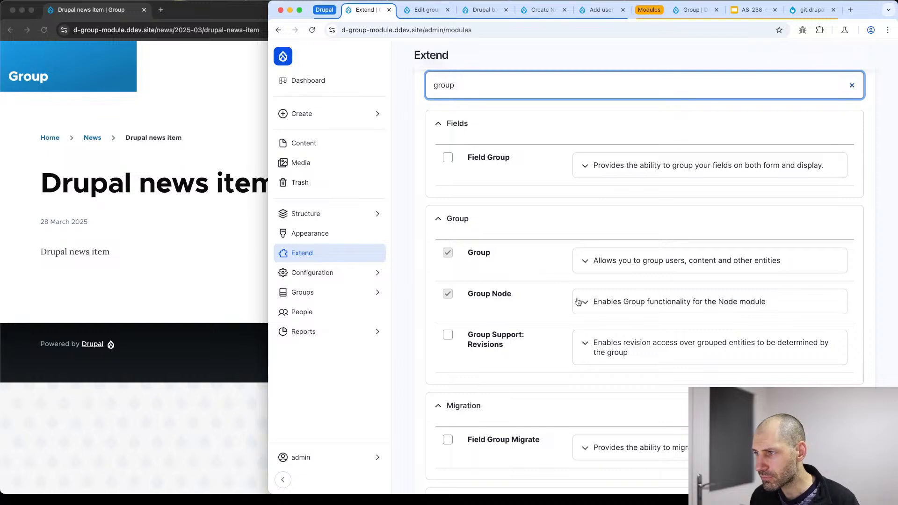
{"action": "left_click", "coordinate": [629, 309]}
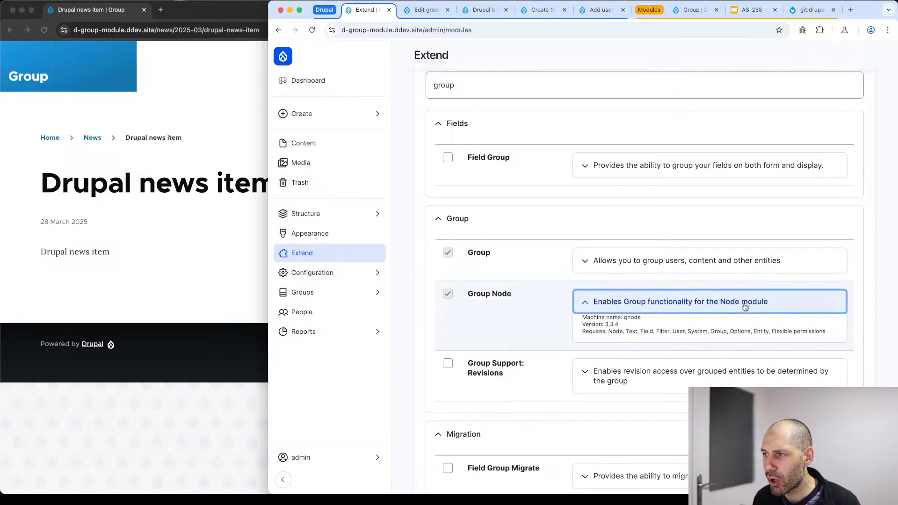
{"action": "left_click", "coordinate": [696, 308]}
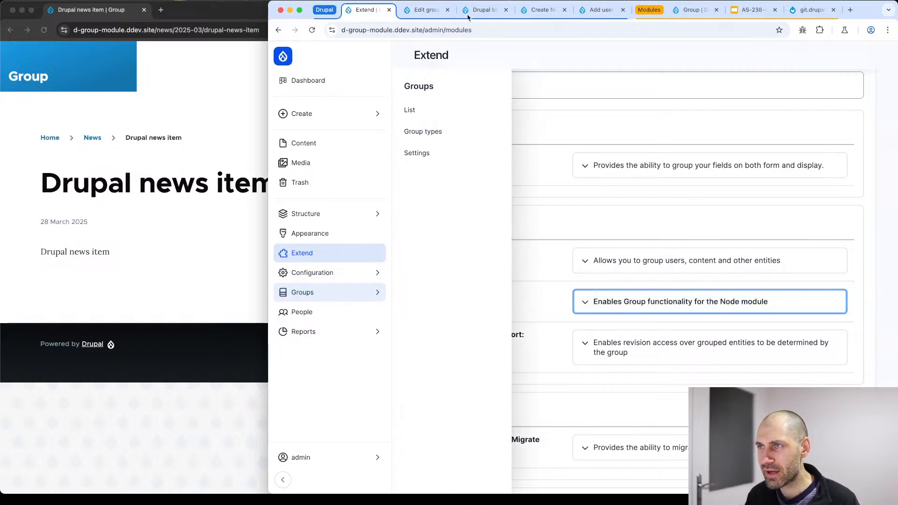
{"action": "left_click", "coordinate": [423, 10]}
Close the leftover browser tabs and list the Class group type's available content plugins.
{"action": "left_click", "coordinate": [506, 9]}
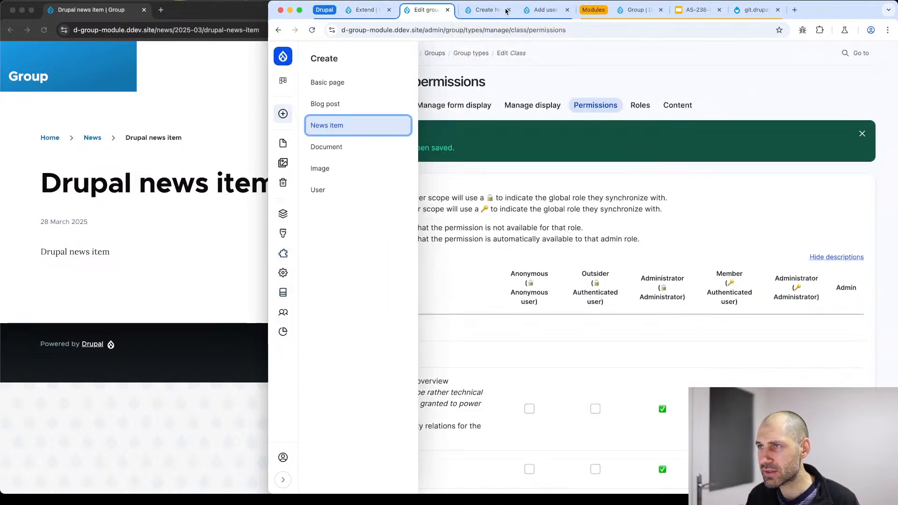
{"action": "left_click", "coordinate": [506, 10]}
{"action": "left_click", "coordinate": [506, 10]}
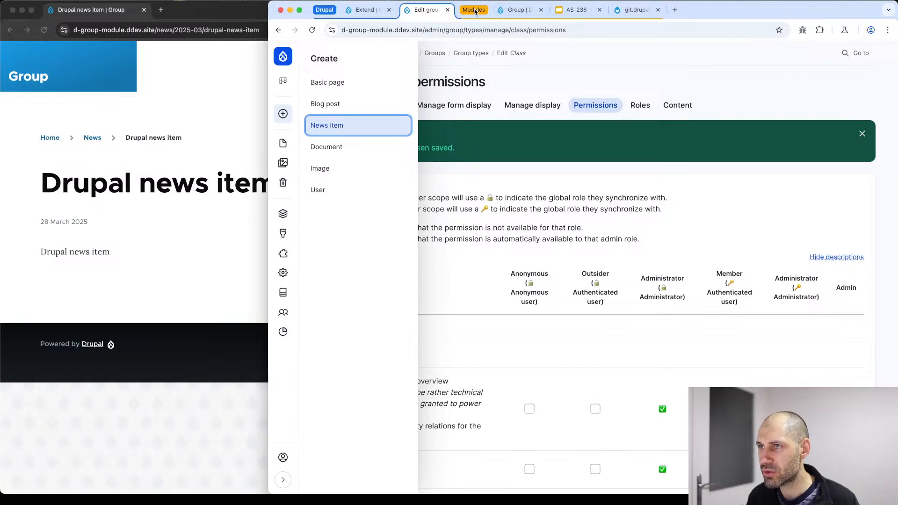
{"action": "left_click", "coordinate": [542, 10]}
{"action": "left_click", "coordinate": [542, 10]}
{"action": "left_click", "coordinate": [541, 10]}
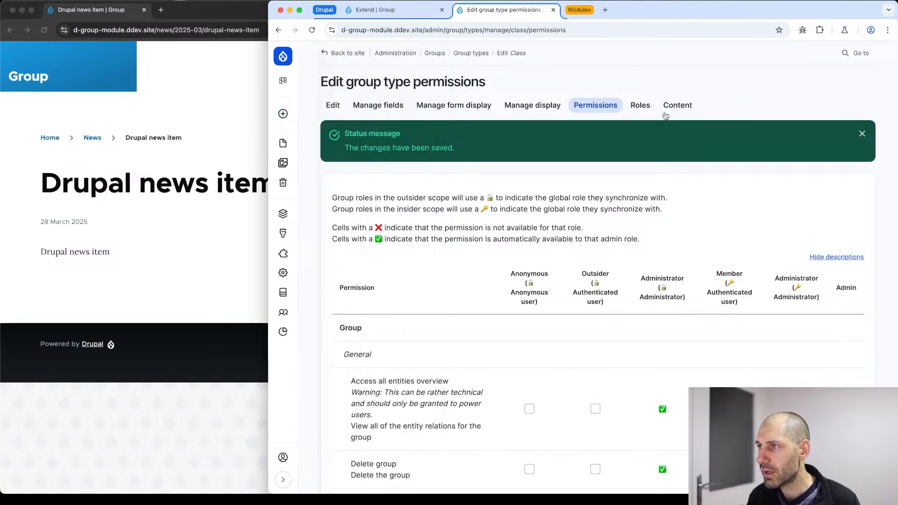
{"action": "left_click", "coordinate": [678, 104]}
{"action": "scroll", "coordinate": [551, 183], "scroll_direction": "down", "scroll_amount": 3}
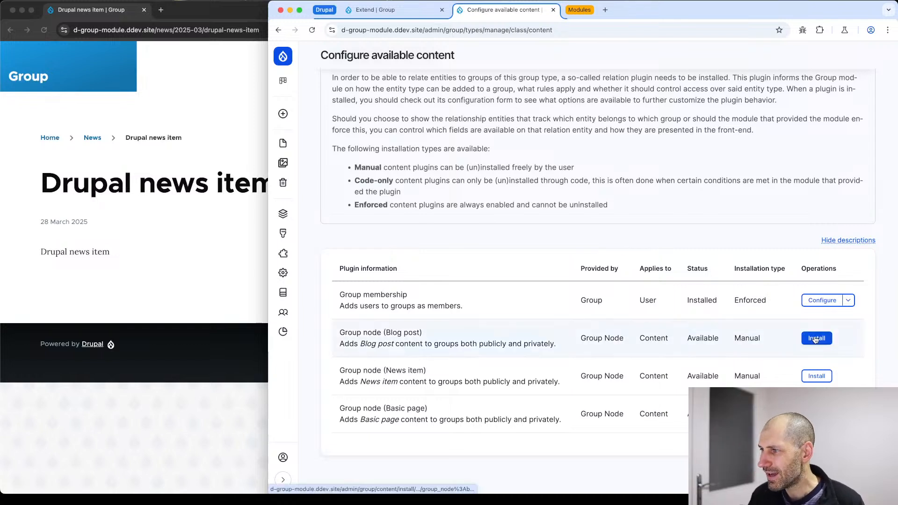
Resize the admin window and start installing the Group node (Blog post) plugin.
{"action": "key", "text": "super+Tab"}
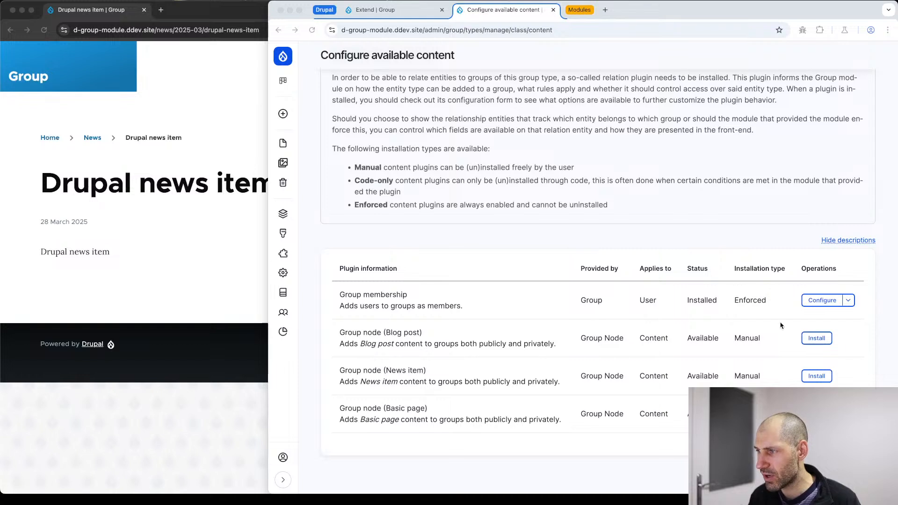
{"action": "key", "text": "super+Tab"}
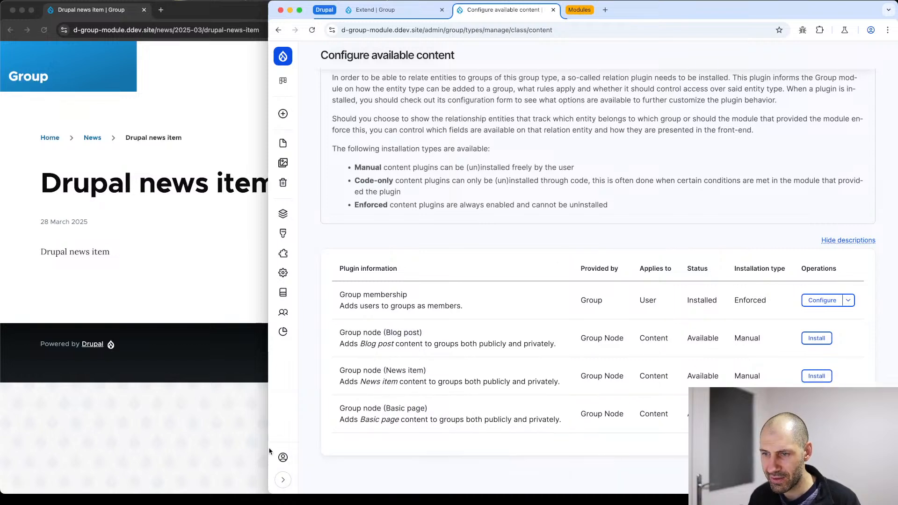
{"action": "mouse_move", "coordinate": [681, 2]}
{"action": "left_mouse_down"}
{"action": "mouse_move", "coordinate": [682, 38]}
{"action": "mouse_move", "coordinate": [680, 18]}
{"action": "left_mouse_up"}
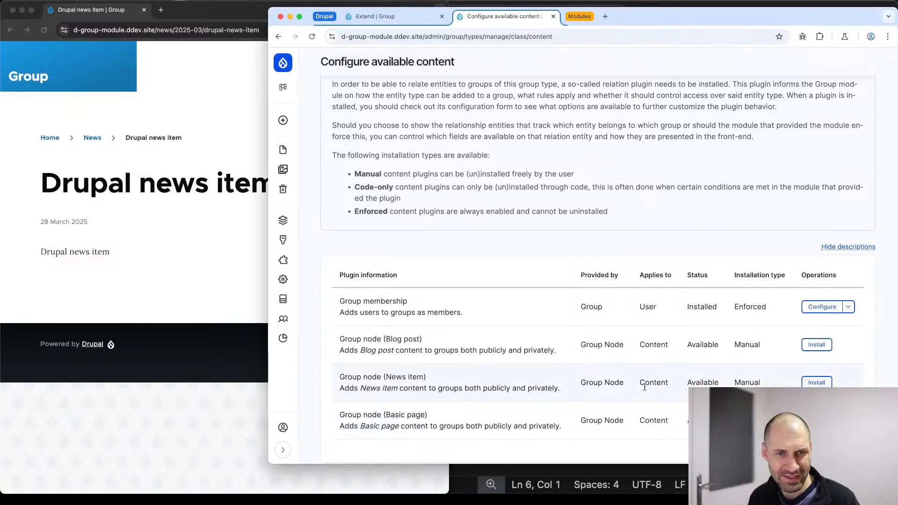
{"action": "scroll", "coordinate": [642, 380], "scroll_direction": "down", "scroll_amount": 2}
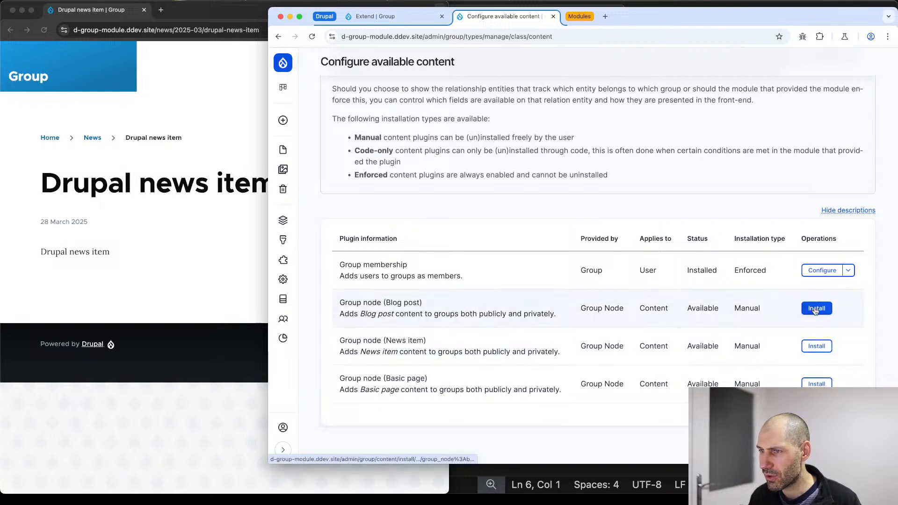
{"action": "left_click_drag", "start_coordinate": [340, 303], "coordinate": [433, 306]}
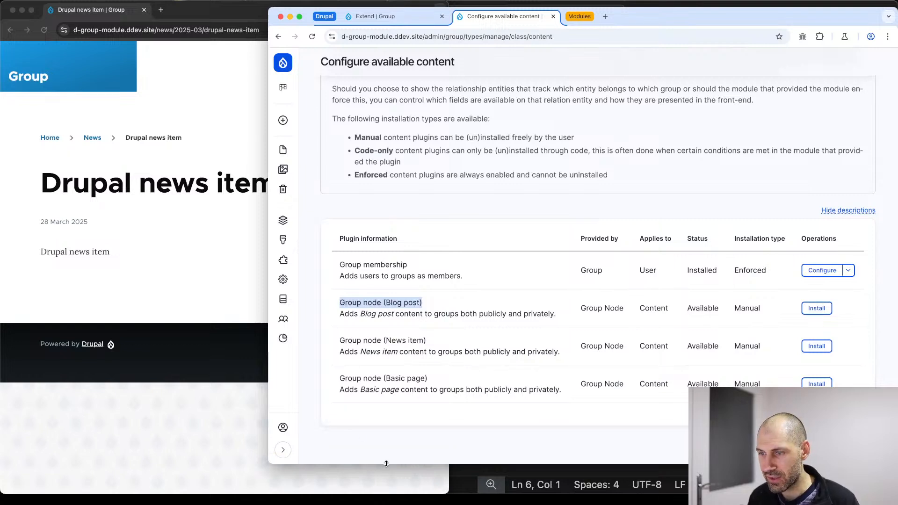
{"action": "left_click_drag", "start_coordinate": [386, 464], "coordinate": [392, 390]}
{"action": "scroll", "coordinate": [724, 261], "scroll_direction": "down", "scroll_amount": 3}
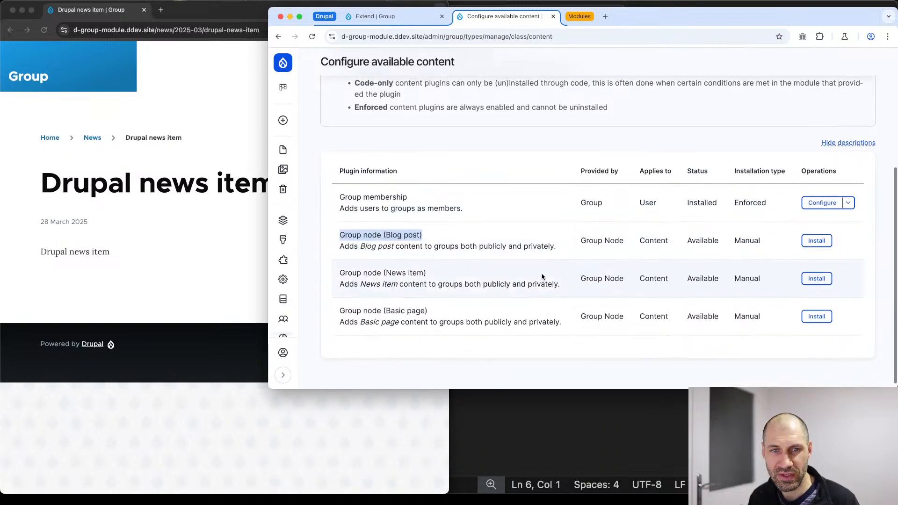
{"action": "left_click", "coordinate": [405, 226]}
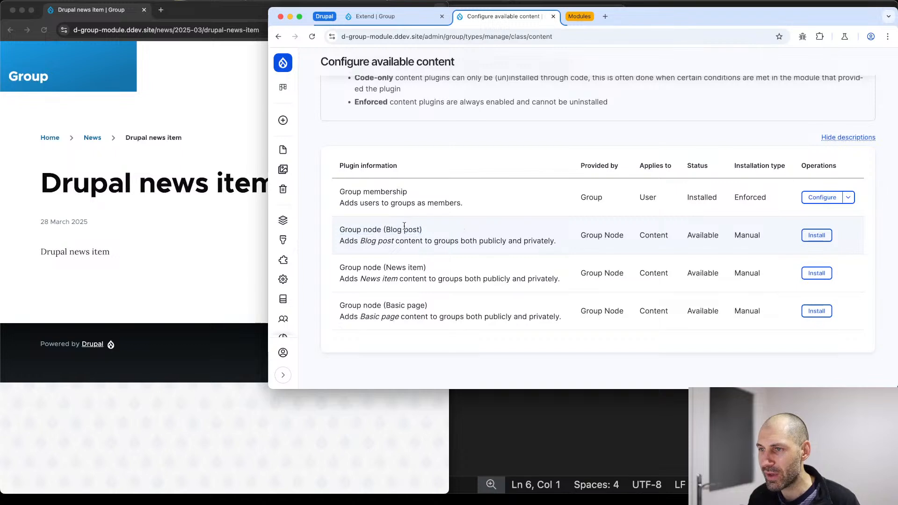
{"action": "left_click", "coordinate": [817, 235]}
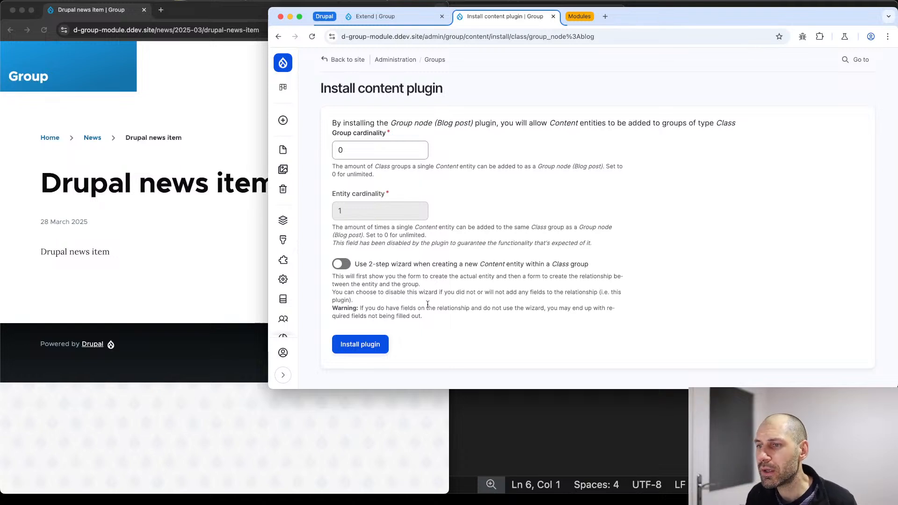
Install the Group node (Blog post) plugin with default settings, group cardinality 0.
{"action": "left_click", "coordinate": [366, 349]}
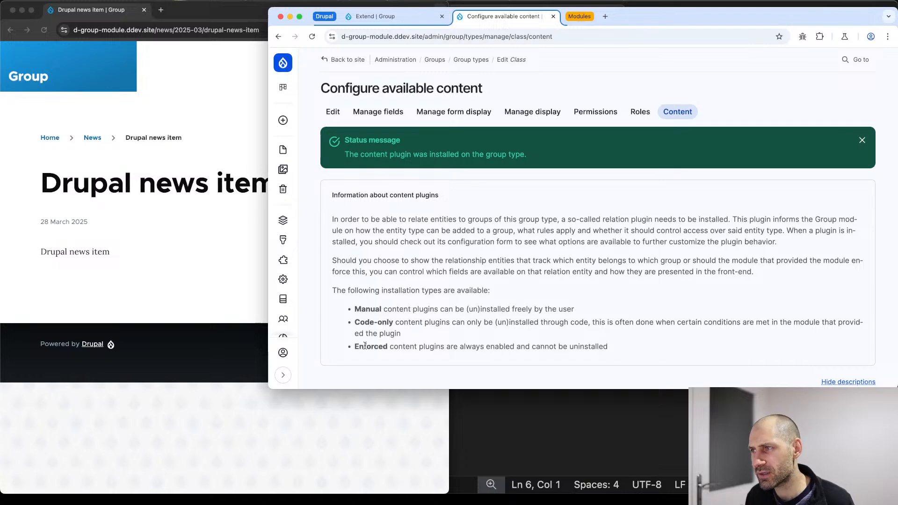
{"action": "scroll", "coordinate": [420, 286], "scroll_direction": "down", "scroll_amount": 5}
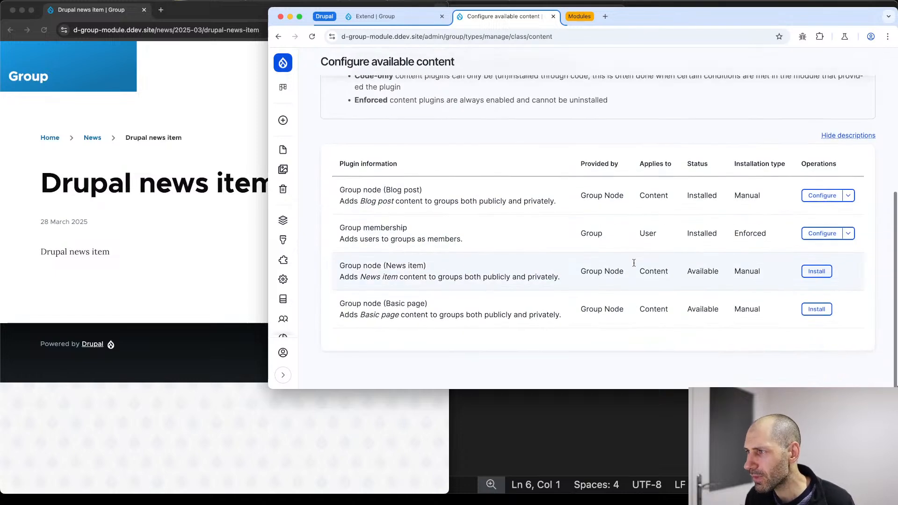
Install the Group node (News item) plugin for Class, reaching its empty Manage fields page.
{"action": "left_click", "coordinate": [848, 234]}
{"action": "left_click", "coordinate": [850, 235]}
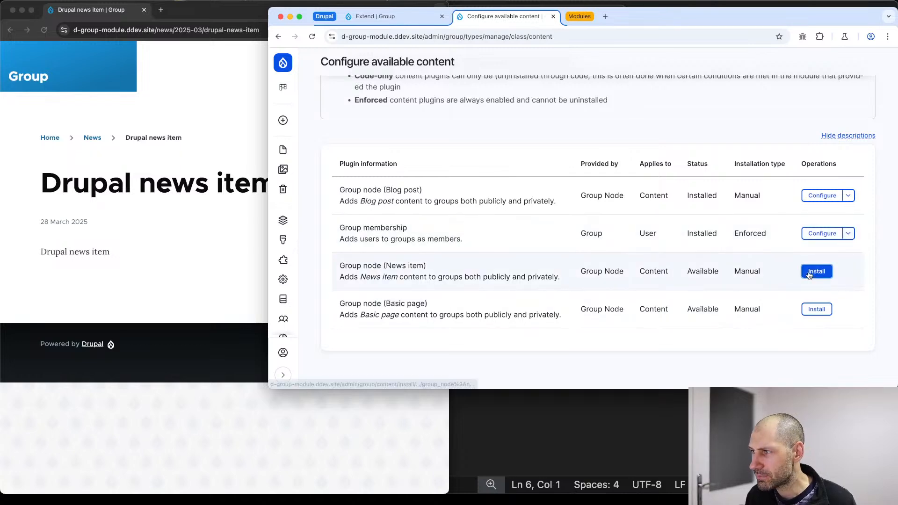
{"action": "left_click", "coordinate": [810, 276]}
{"action": "left_click", "coordinate": [361, 344]}
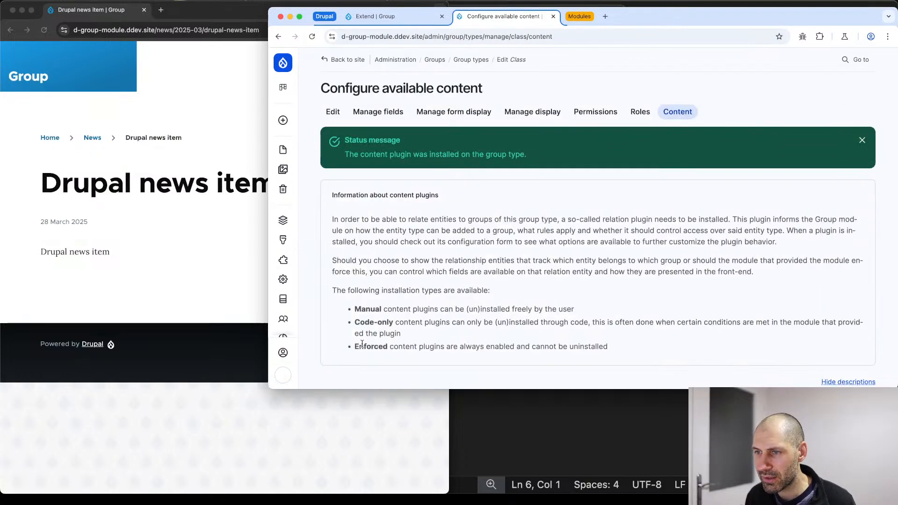
{"action": "scroll", "coordinate": [713, 262], "scroll_direction": "down", "scroll_amount": 5}
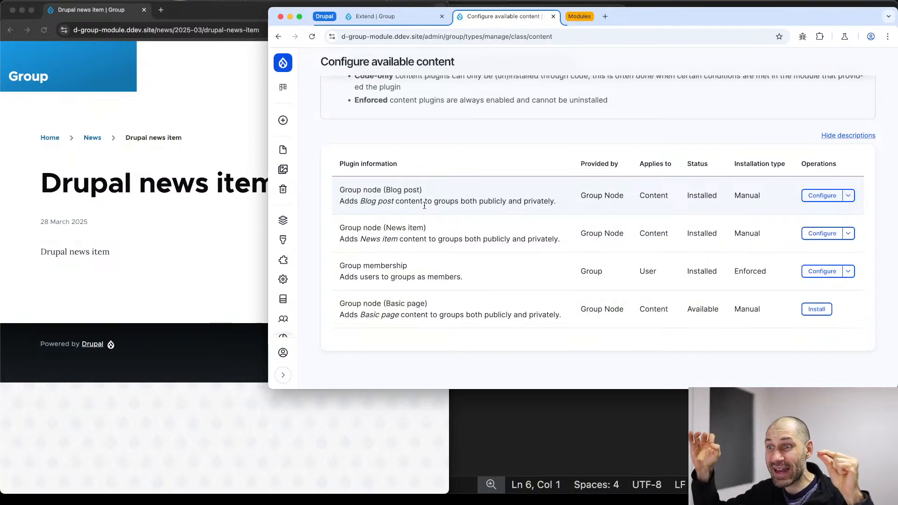
{"action": "left_click", "coordinate": [849, 239]}
{"action": "left_click", "coordinate": [801, 251]}
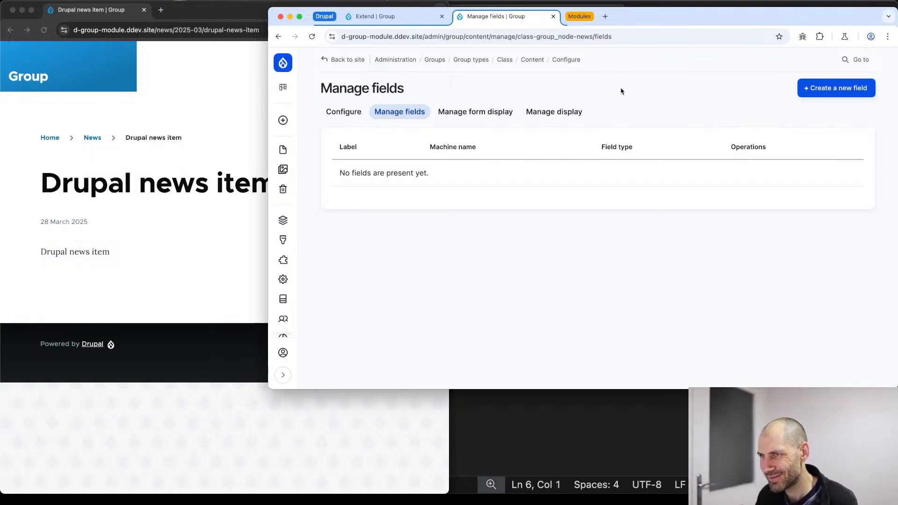
{"action": "key", "text": "super+bracketleft"}
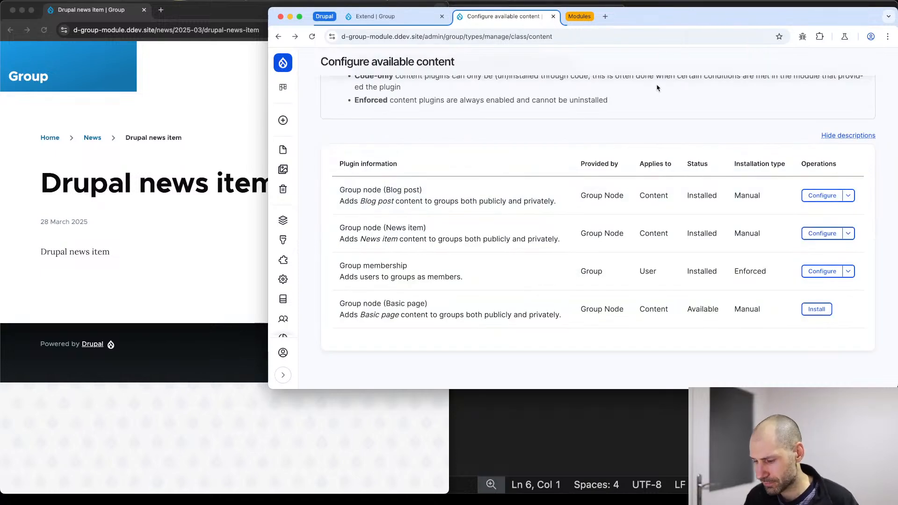
{"action": "key", "text": "ctrl+alt+Right"}
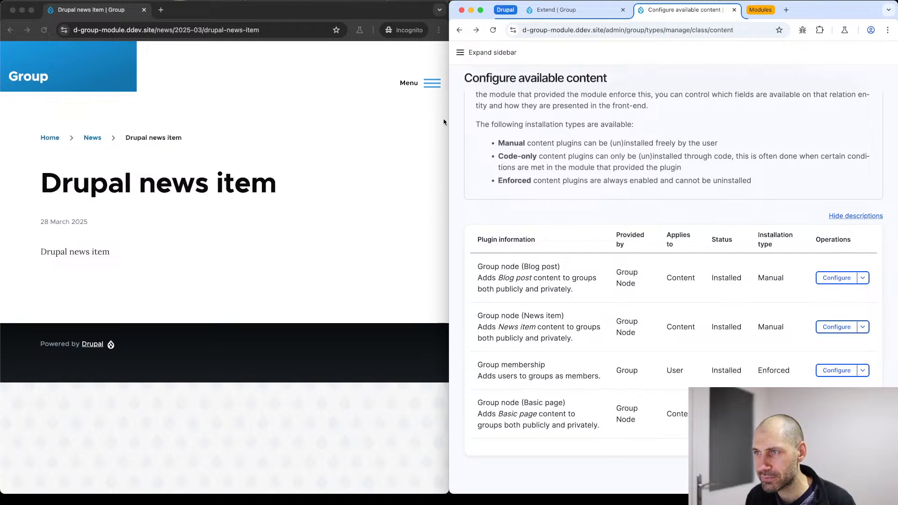
Widen the admin window and review the Class group type's fields and available content settings.
{"action": "left_click_drag", "start_coordinate": [449, 120], "coordinate": [325, 122]}
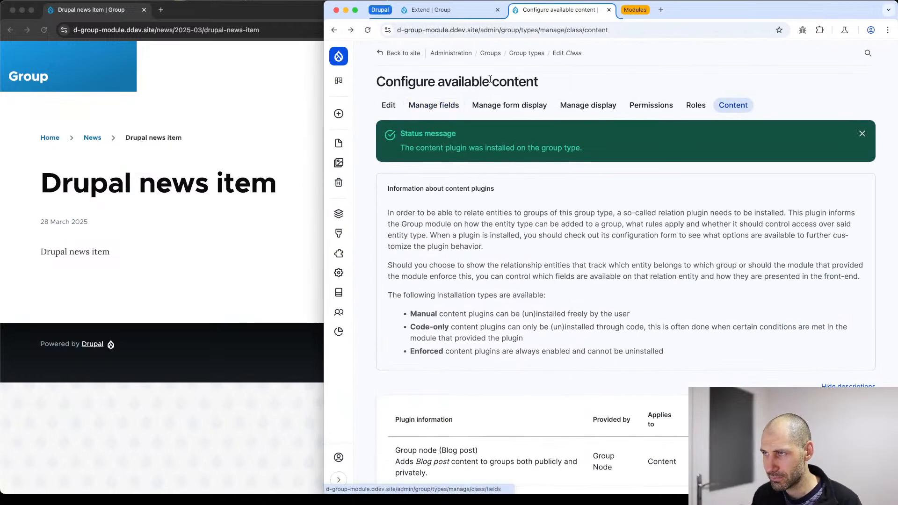
{"action": "left_click", "coordinate": [528, 54]}
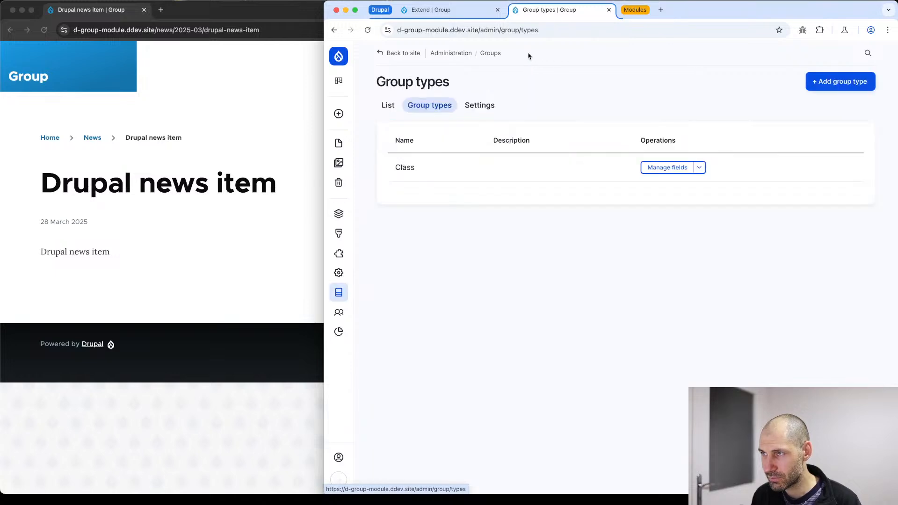
{"action": "left_click", "coordinate": [660, 168]}
{"action": "left_click", "coordinate": [726, 105]}
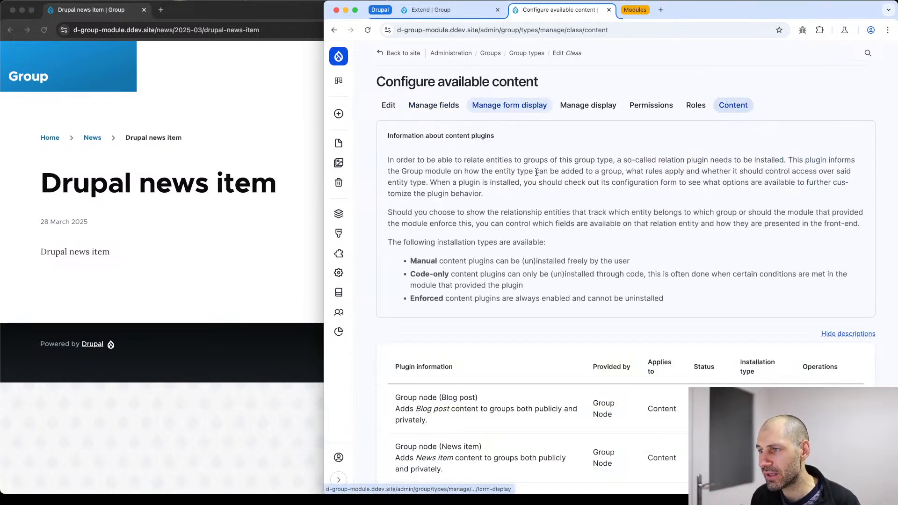
{"action": "scroll", "coordinate": [662, 235], "scroll_direction": "down", "scroll_amount": 5}
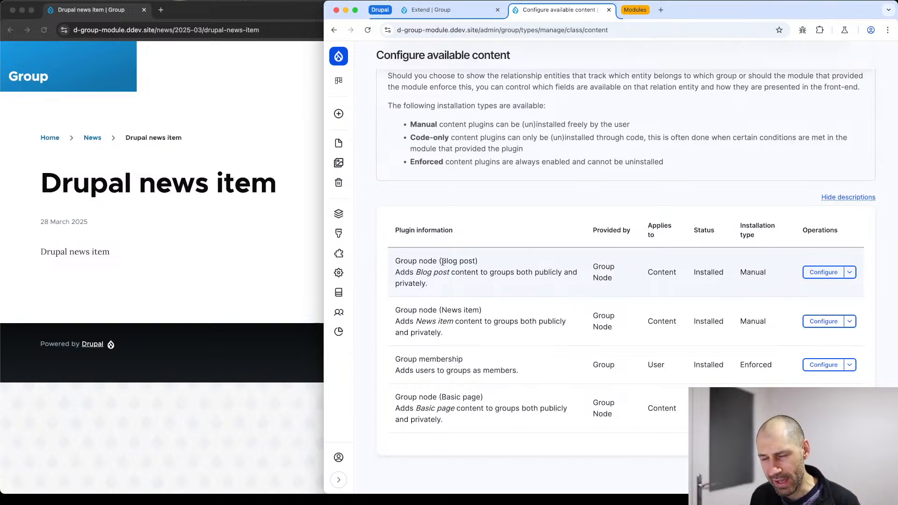
{"action": "scroll", "coordinate": [458, 289], "scroll_direction": "up", "scroll_amount": 3}
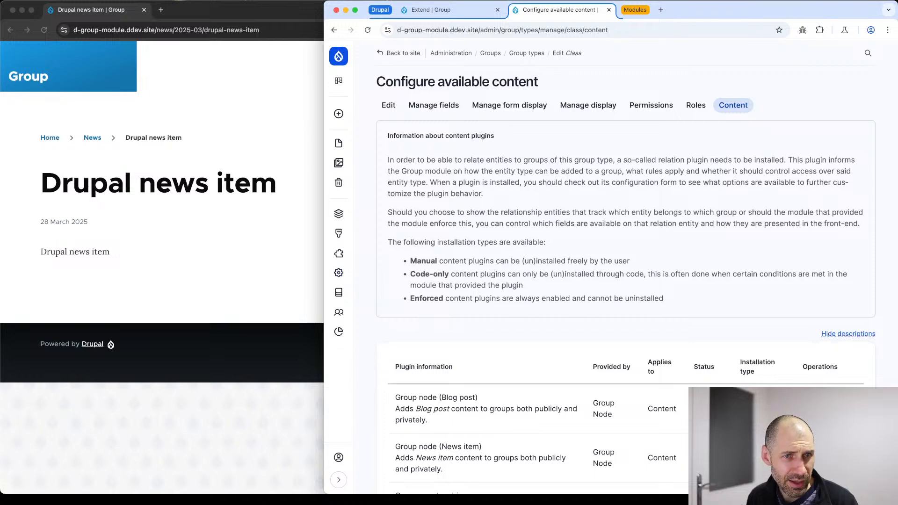
Check the front-end news page in the other window, then return to the admin window.
{"action": "key", "text": "super+Tab"}
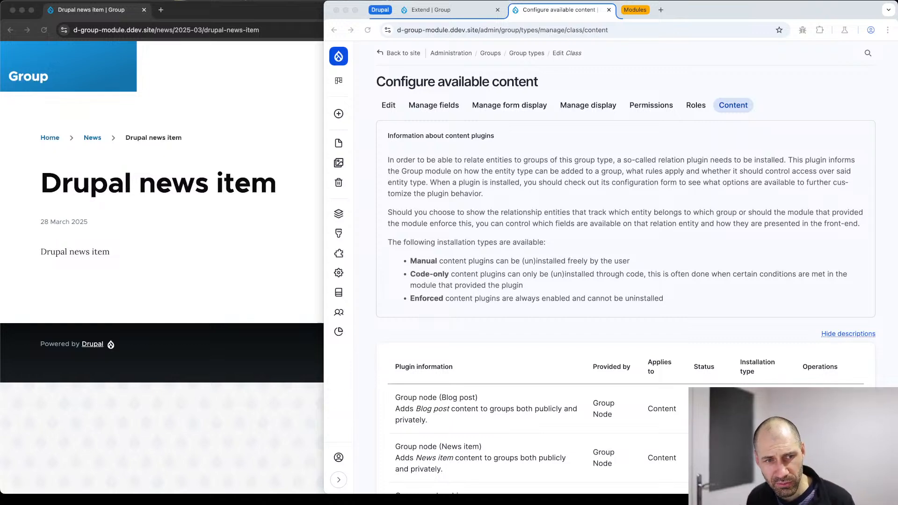
{"action": "left_click", "coordinate": [156, 244]}
{"action": "left_click", "coordinate": [172, 28]}
{"action": "key", "text": "Return"}
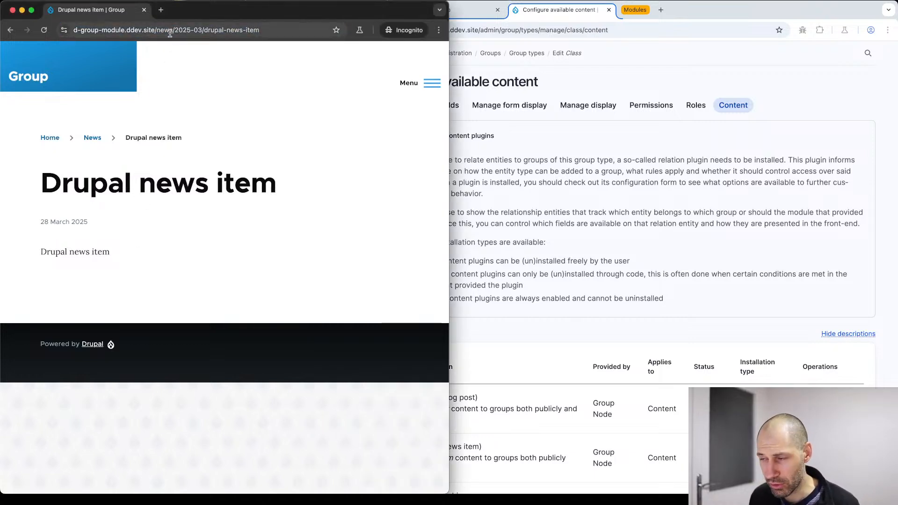
{"action": "left_click", "coordinate": [557, 203]}
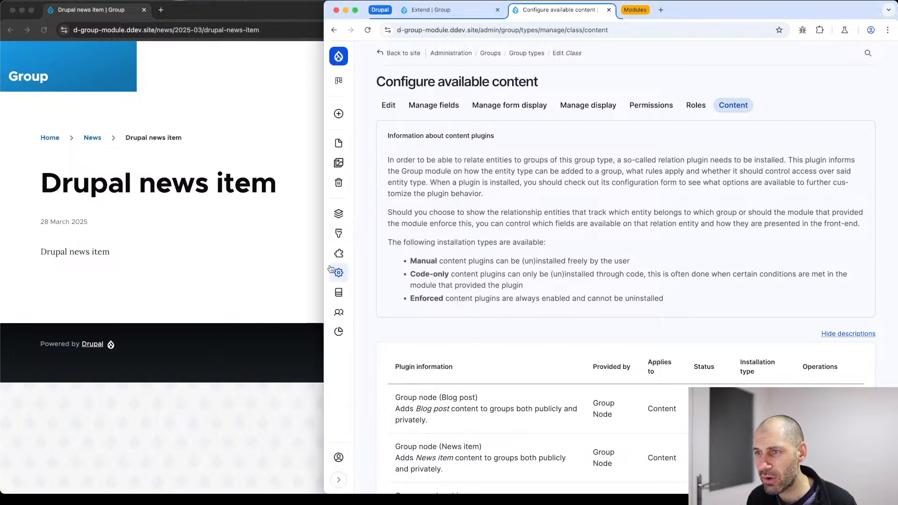
Open the Drupal class group's list of all entity relations.
{"action": "mouse_move", "coordinate": [335, 271]}
{"action": "left_click", "coordinate": [491, 54]}
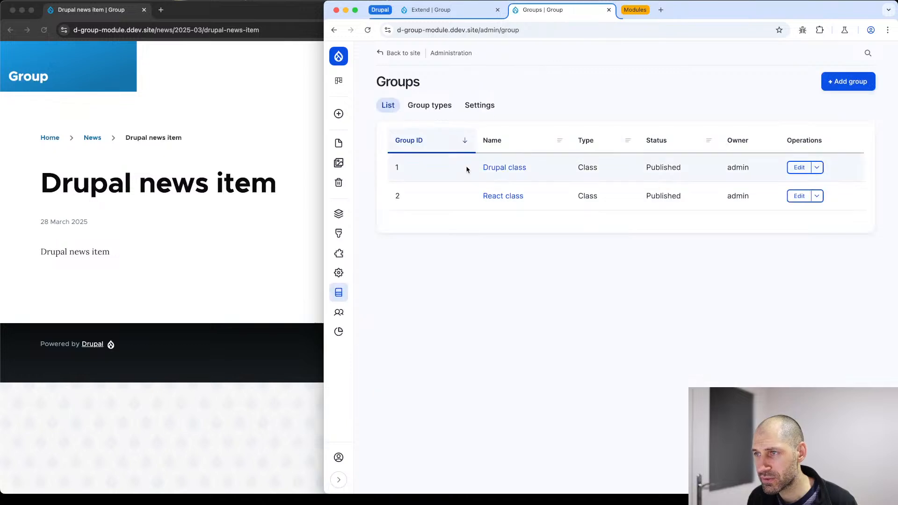
{"action": "left_click", "coordinate": [520, 170]}
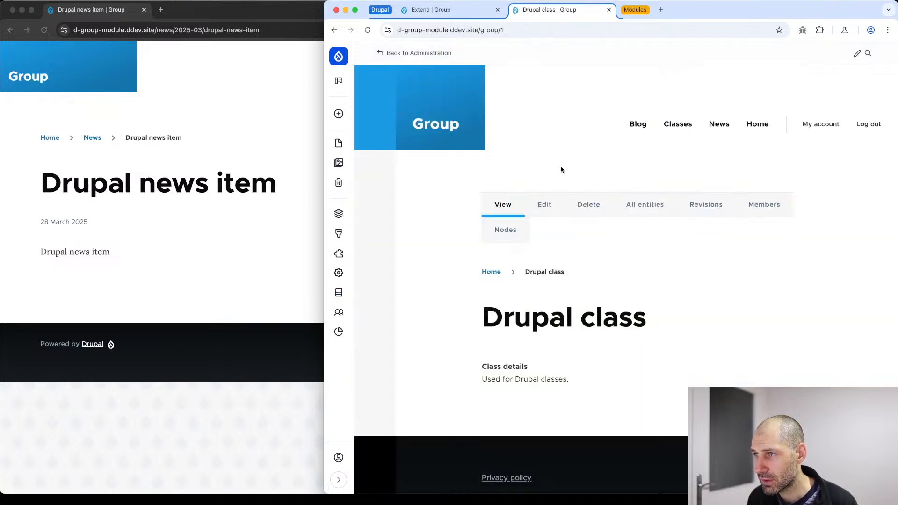
{"action": "left_click", "coordinate": [654, 210]}
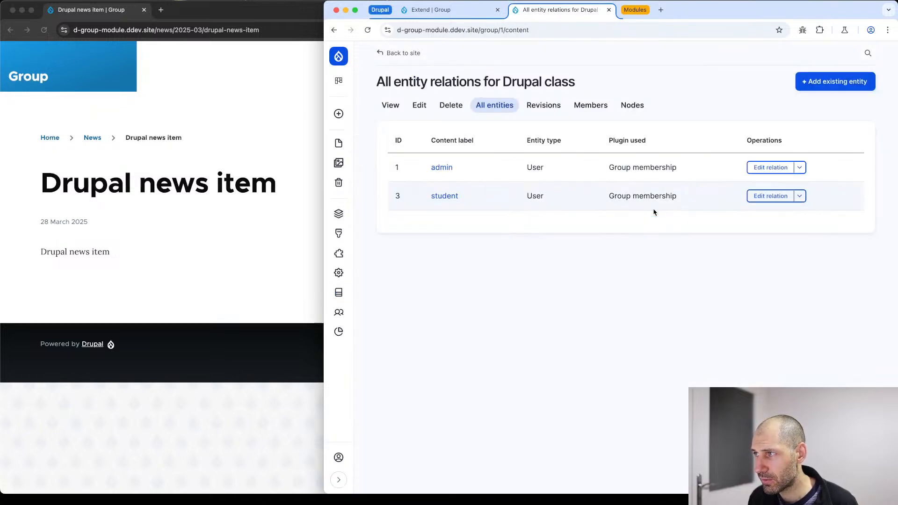
Add the existing Drupal blog post to the Drupal class group.
{"action": "left_click", "coordinate": [831, 85]}
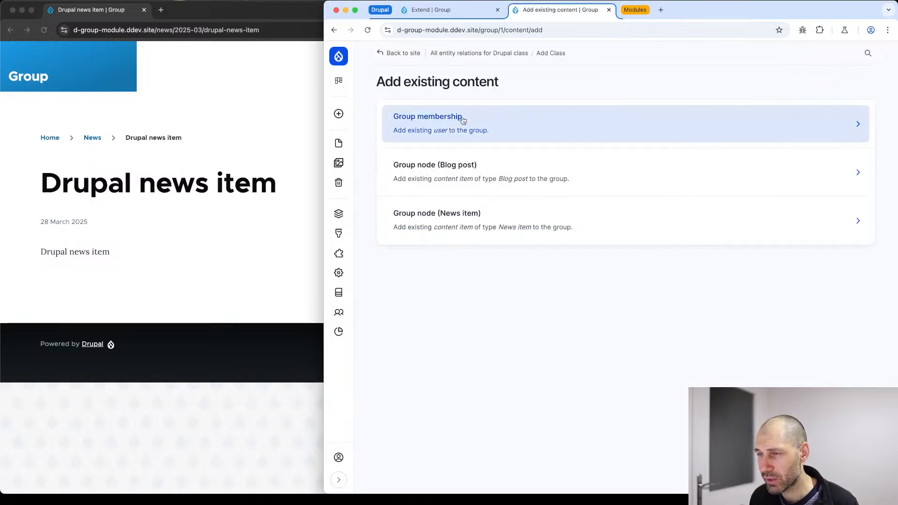
{"action": "left_click", "coordinate": [446, 166]}
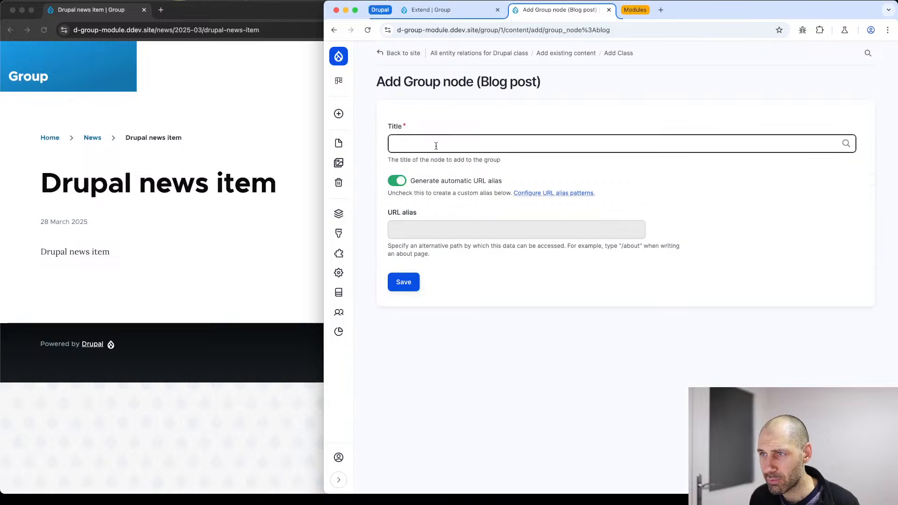
{"action": "type", "text": "drup"}
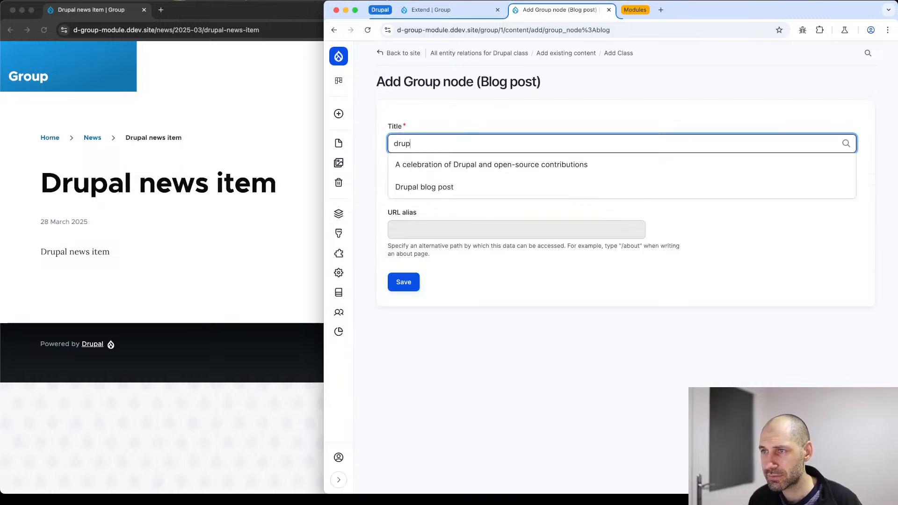
{"action": "left_click", "coordinate": [452, 188]}
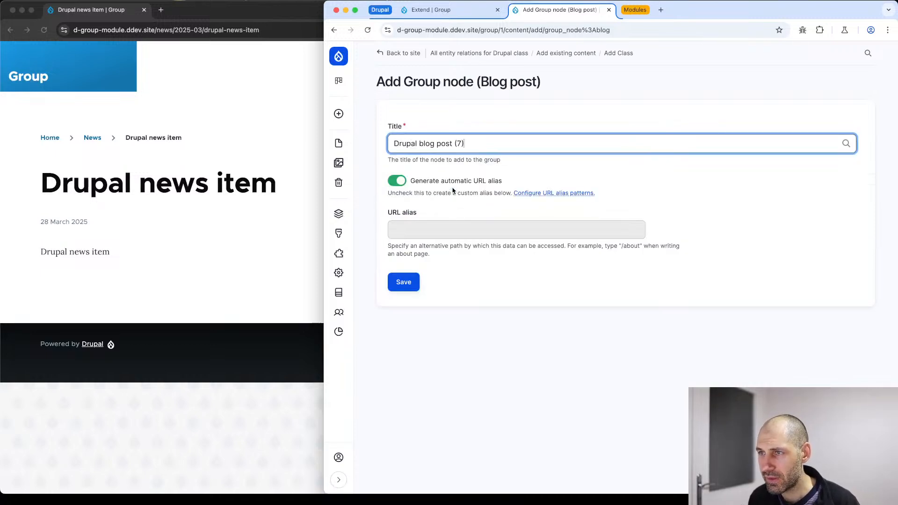
{"action": "left_click", "coordinate": [404, 283]}
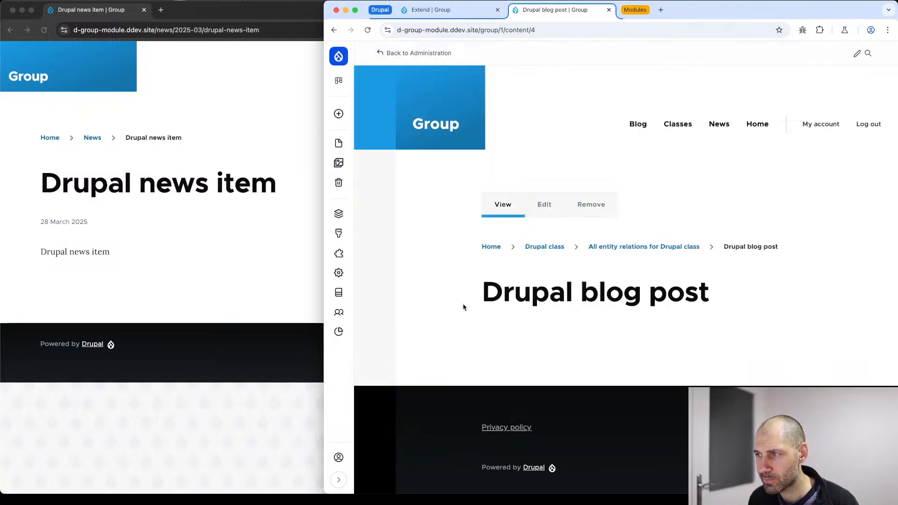
Glance at the incognito news window, then return to Drupal class's entity relations list.
{"action": "left_click_drag", "start_coordinate": [716, 296], "coordinate": [457, 203]}
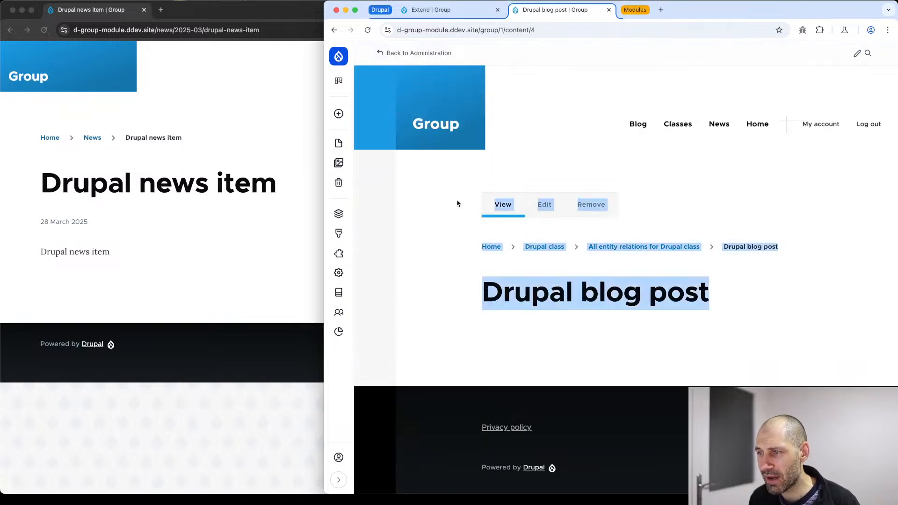
{"action": "left_click", "coordinate": [458, 203]}
{"action": "left_click", "coordinate": [282, 141]}
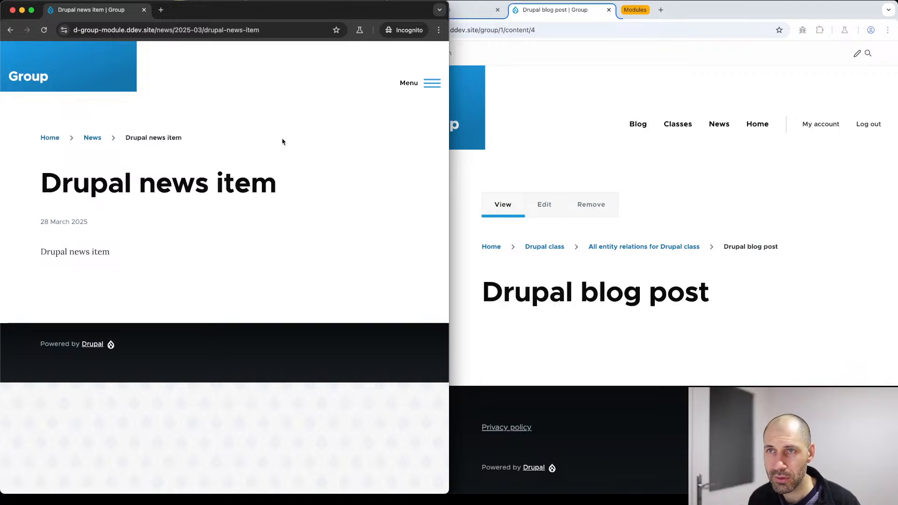
{"action": "left_click", "coordinate": [504, 121]}
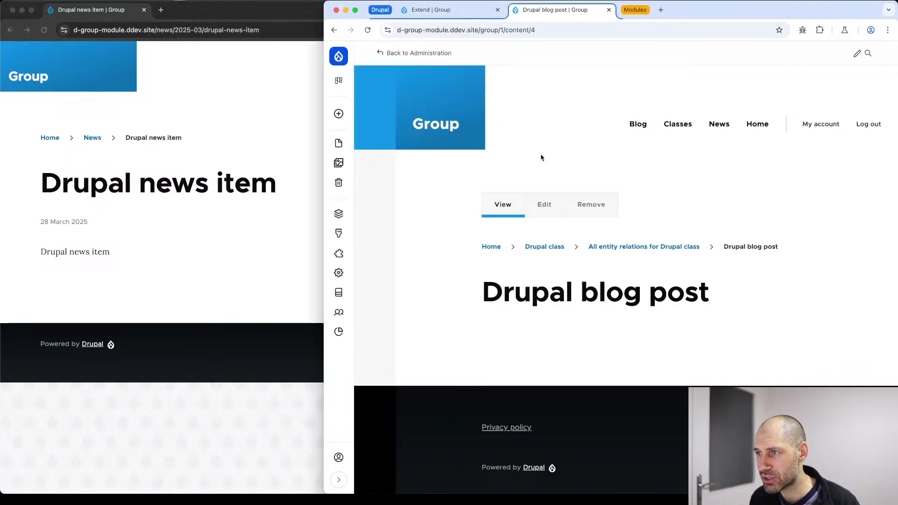
{"action": "left_click", "coordinate": [639, 248]}
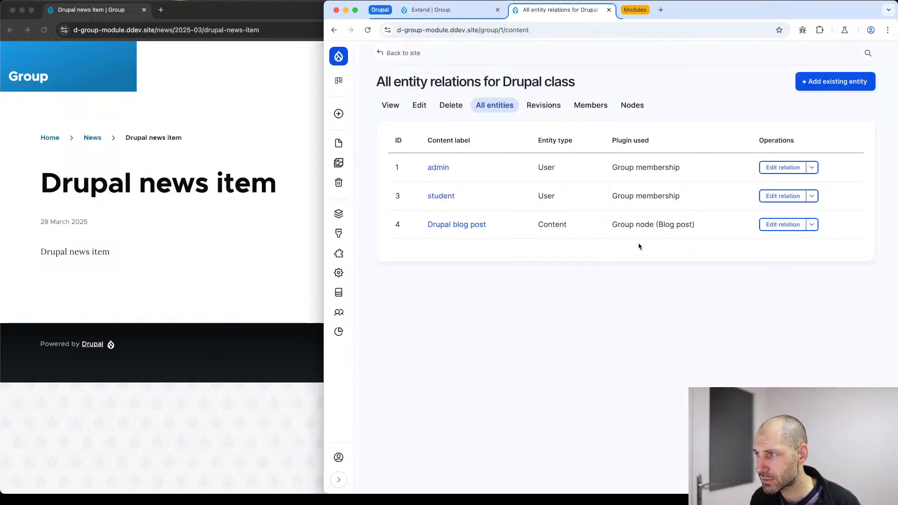
Switch between the anonymous and admin windows and open the Configuration sections list.
{"action": "left_click", "coordinate": [218, 211]}
{"action": "left_click", "coordinate": [524, 68]}
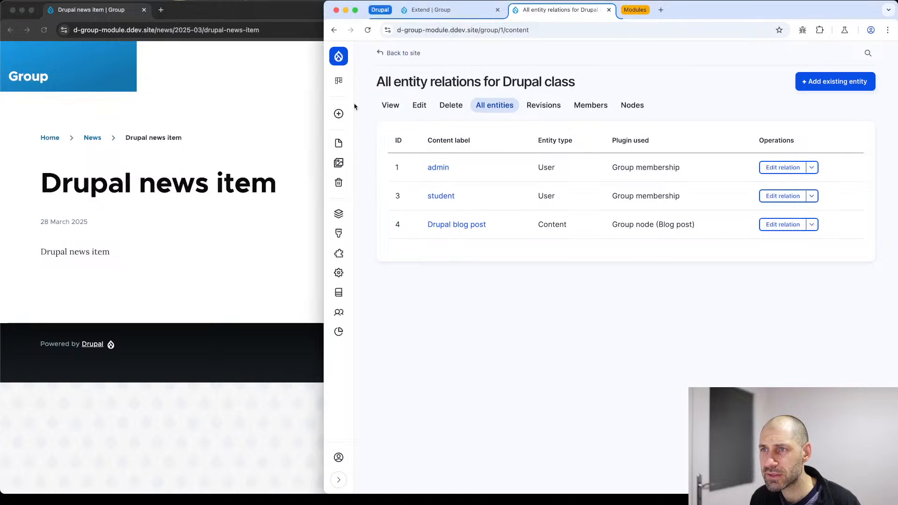
{"action": "left_click", "coordinate": [339, 274]}
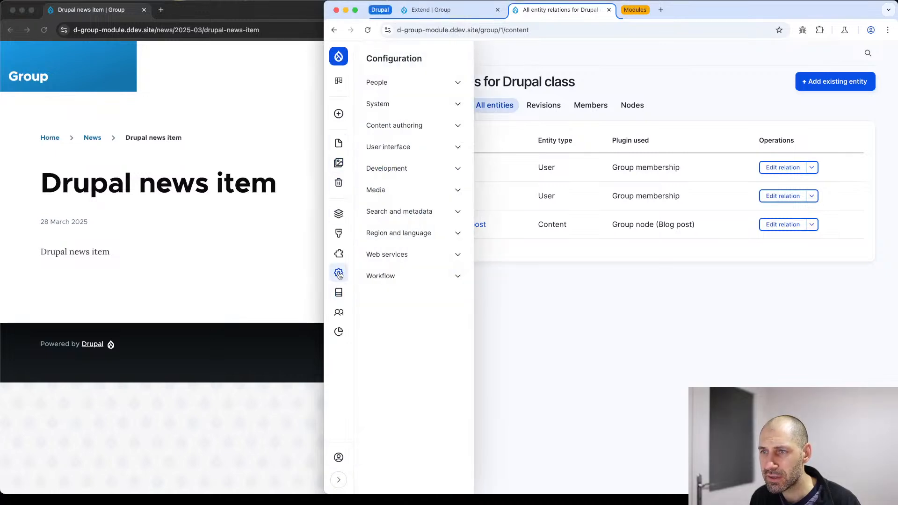
{"action": "key", "text": "super+Tab"}
{"action": "key", "text": "super+Tab"}
{"action": "key", "text": "super+Tab"}
{"action": "key", "text": "super+Tab"}
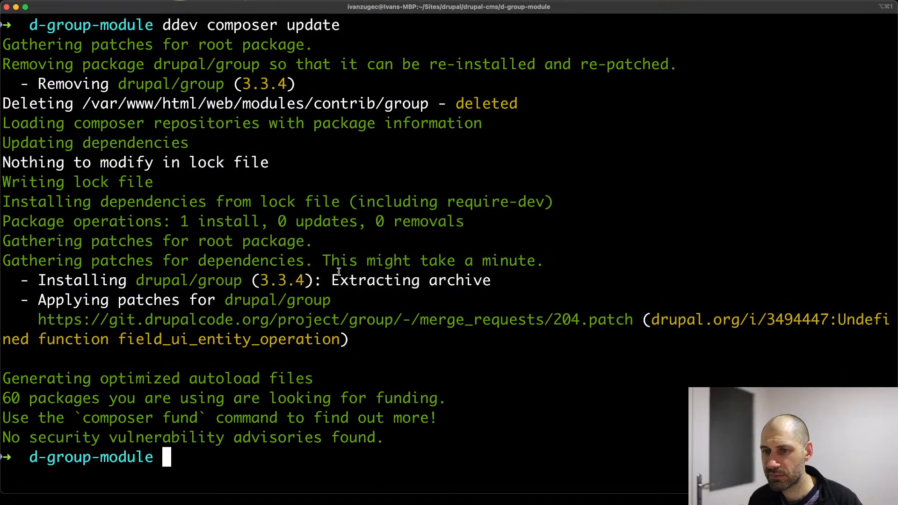
Clear the terminal and rebuild the cache with 'ddev drush cr', then return to the incognito window.
{"action": "type", "text": "clear"}
{"action": "key", "text": "Return"}
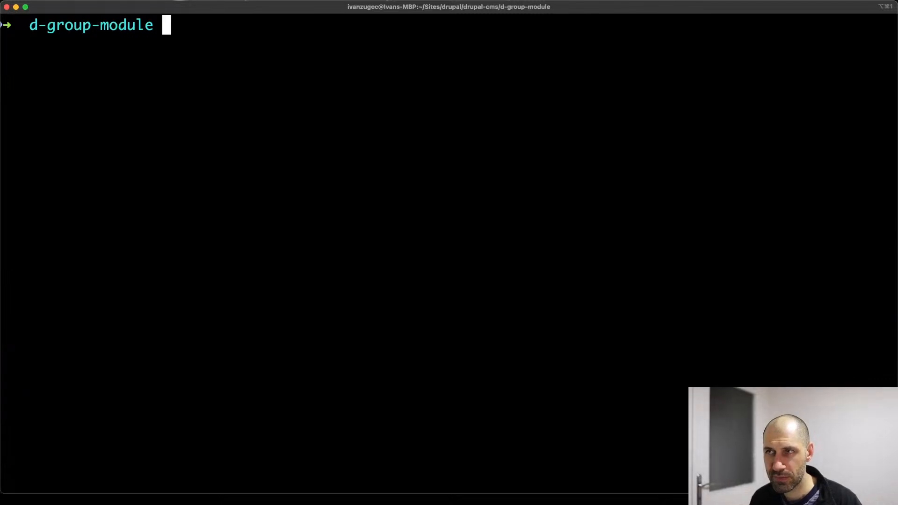
{"action": "type", "text": "ddev drush cr"}
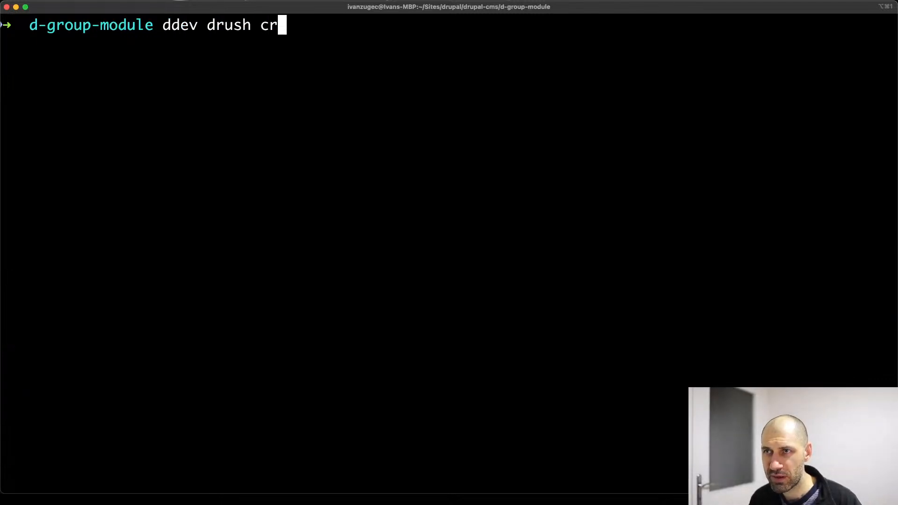
{"action": "key", "text": "Return"}
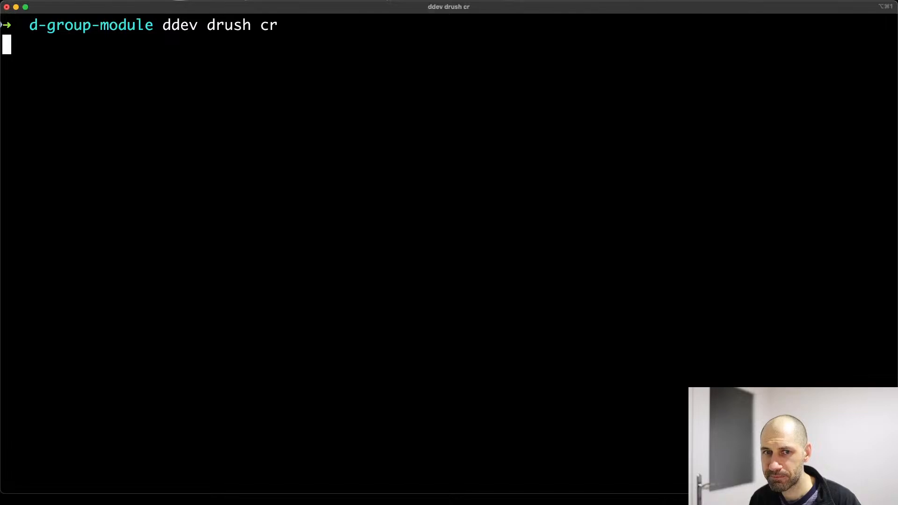
{"action": "key", "text": "super+Tab"}
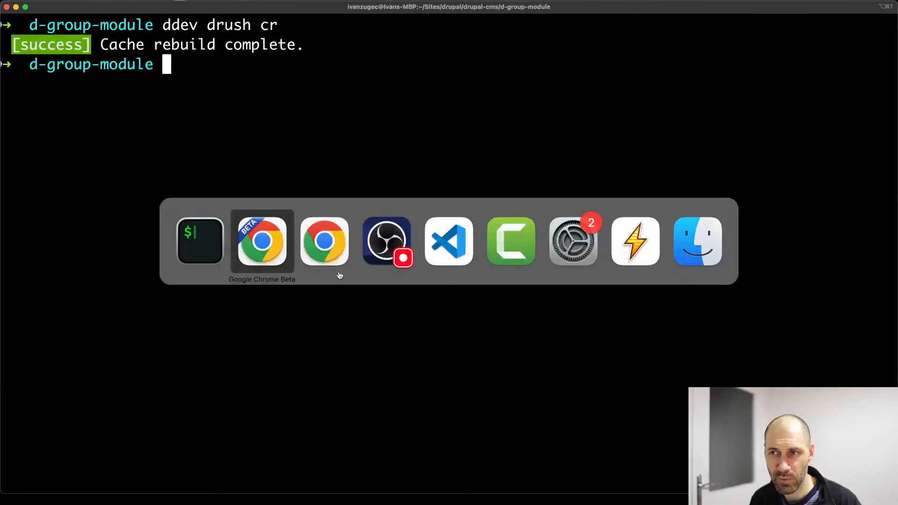
{"action": "left_click", "coordinate": [275, 148]}
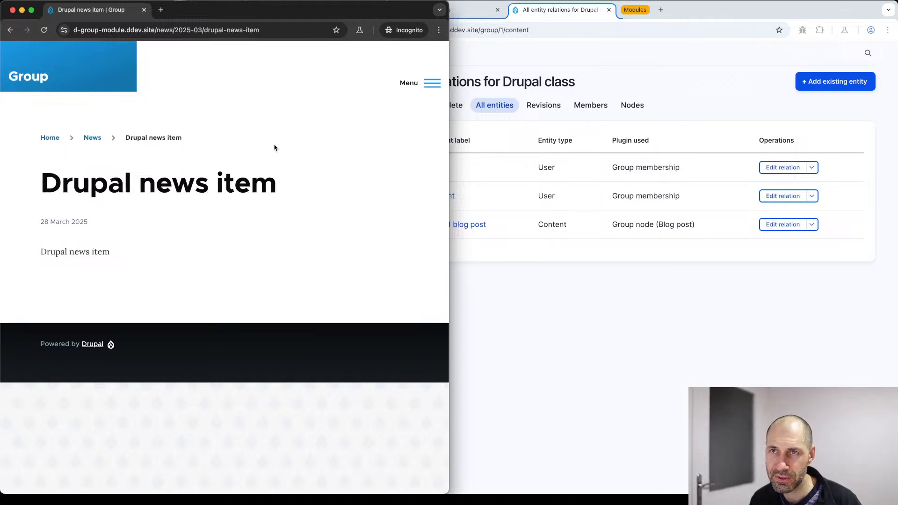
As an anonymous visitor, open the Drupal blog post from the Blog listing, then reload the listing.
{"action": "left_click", "coordinate": [453, 336]}
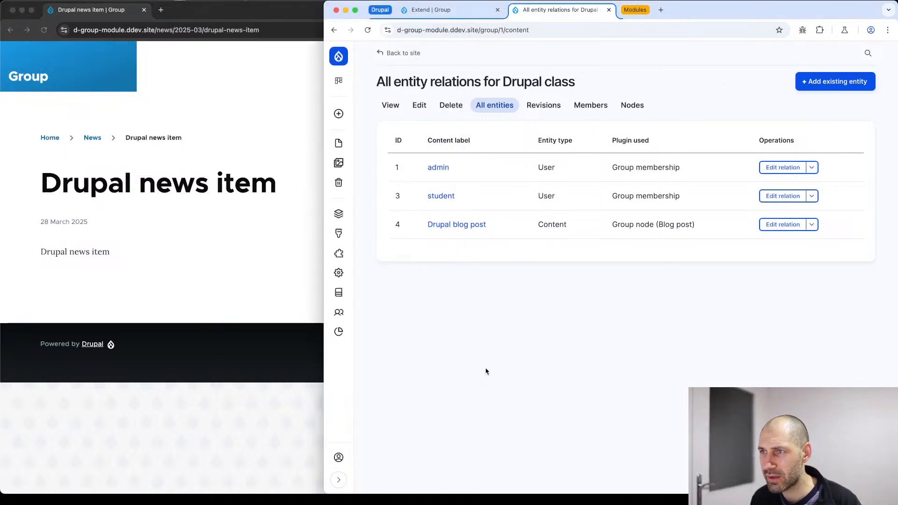
{"action": "left_click", "coordinate": [205, 189]}
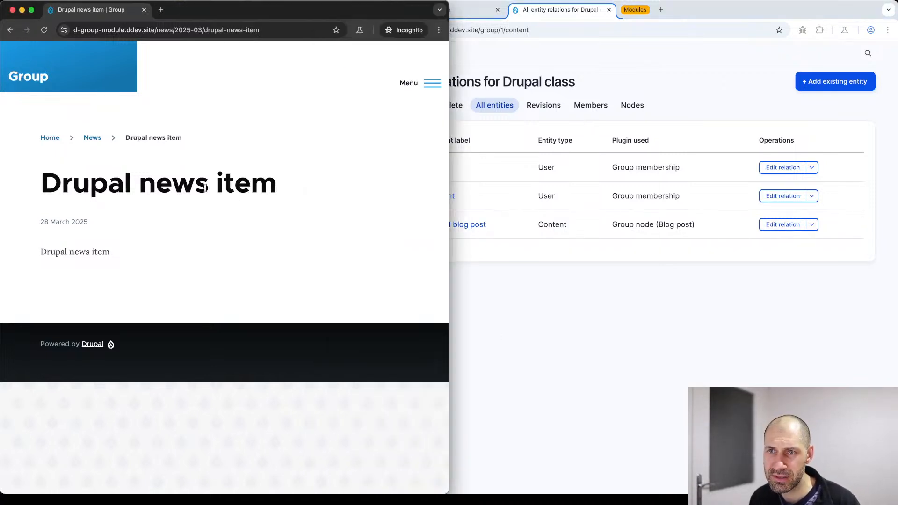
{"action": "left_click", "coordinate": [41, 77]}
{"action": "left_click", "coordinate": [427, 78]}
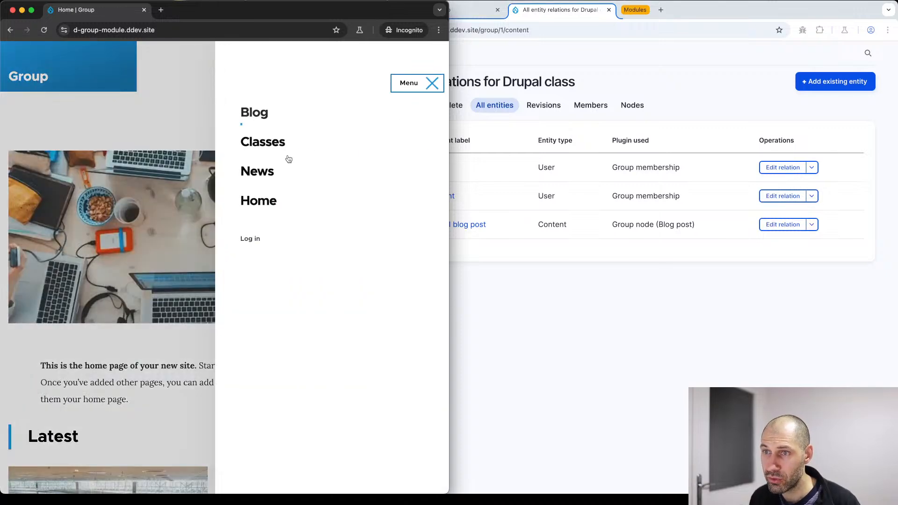
{"action": "left_click", "coordinate": [249, 112]}
{"action": "scroll", "coordinate": [184, 296], "scroll_direction": "down", "scroll_amount": 5}
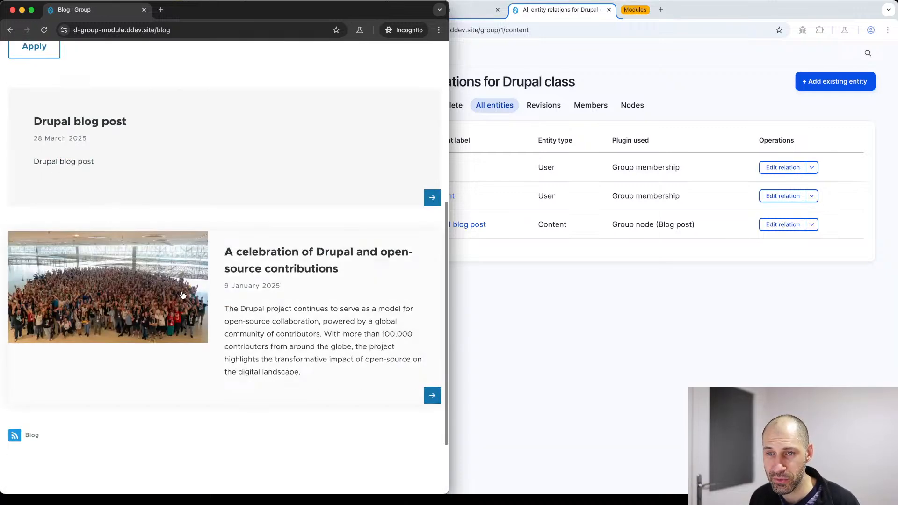
{"action": "left_click", "coordinate": [107, 126]}
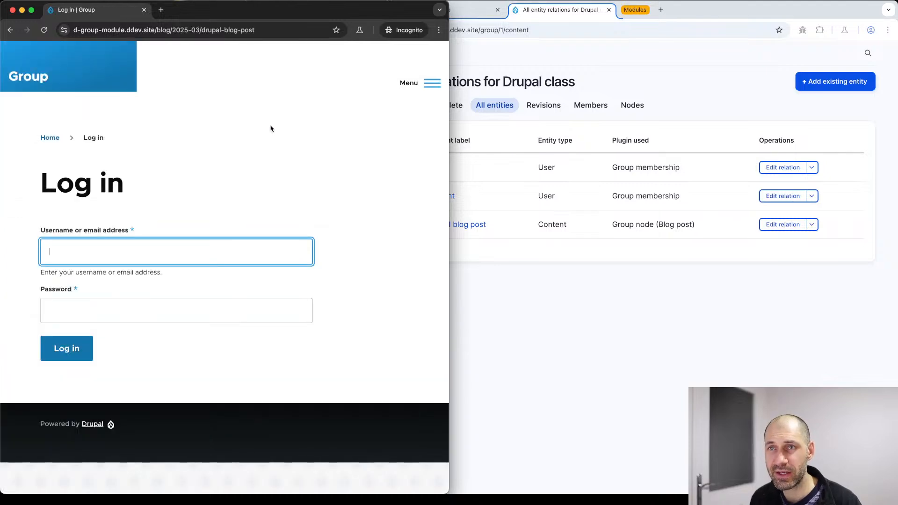
{"action": "key", "text": "super+["}
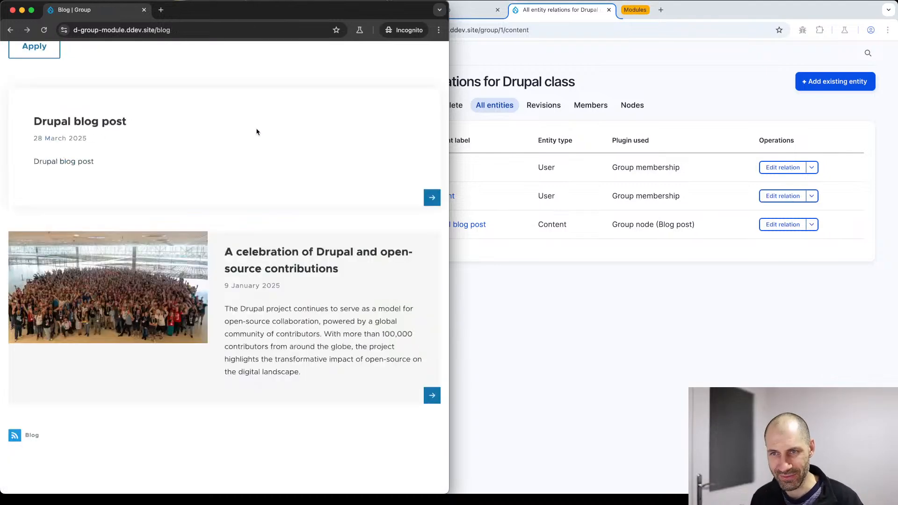
{"action": "key", "text": "super+r"}
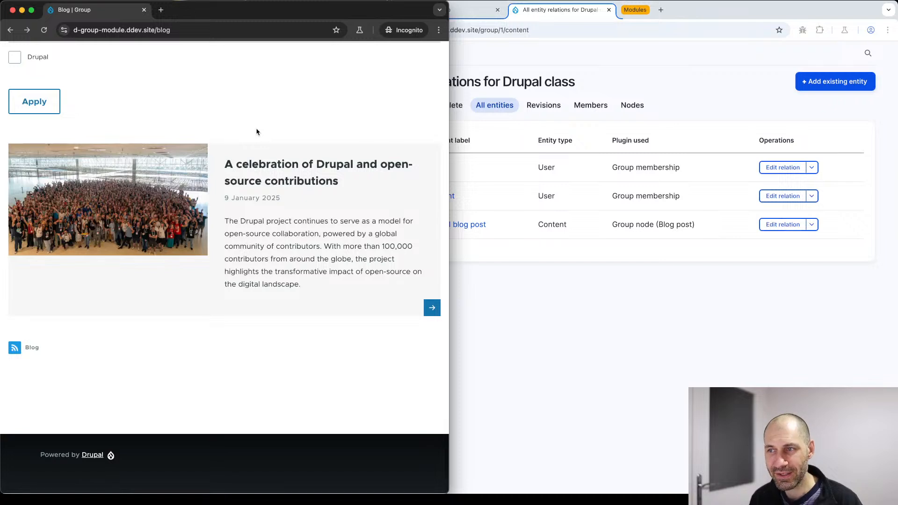
Load the Drupal blog post's group content link anonymously to confirm login is now required.
{"action": "left_click", "coordinate": [487, 300]}
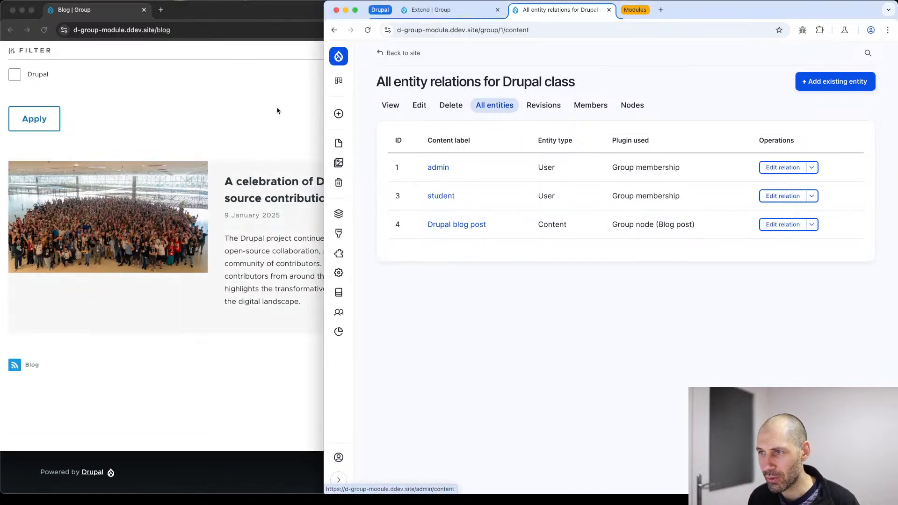
{"action": "left_click", "coordinate": [262, 106]}
{"action": "scroll", "coordinate": [262, 107], "scroll_direction": "up", "scroll_amount": 5}
{"action": "left_click", "coordinate": [583, 282]}
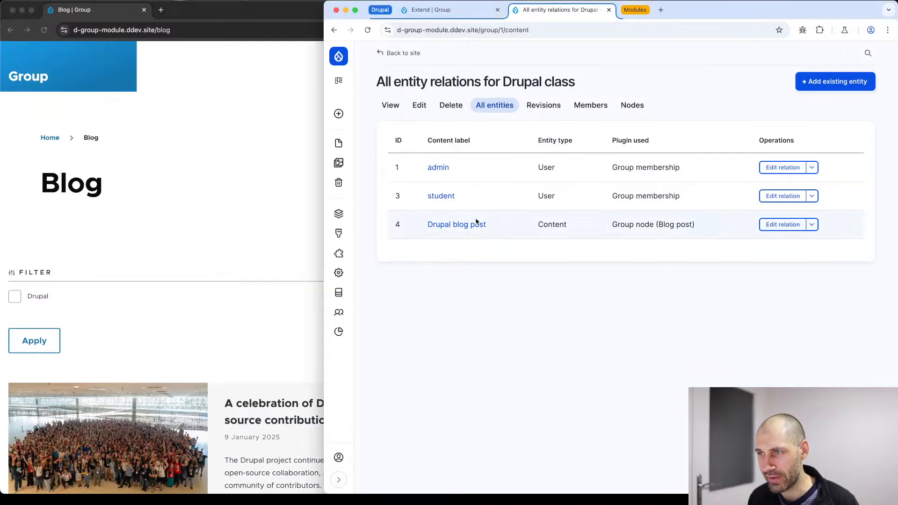
{"action": "right_click", "coordinate": [475, 224]}
{"action": "left_click", "coordinate": [505, 273]}
{"action": "left_click", "coordinate": [198, 168]}
{"action": "left_click", "coordinate": [182, 28]}
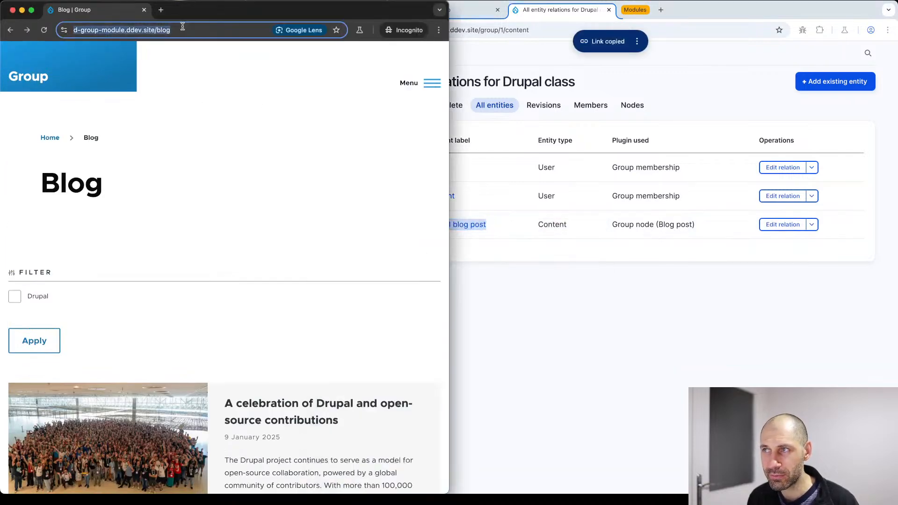
{"action": "key", "text": "super+v"}
{"action": "key", "text": "Return"}
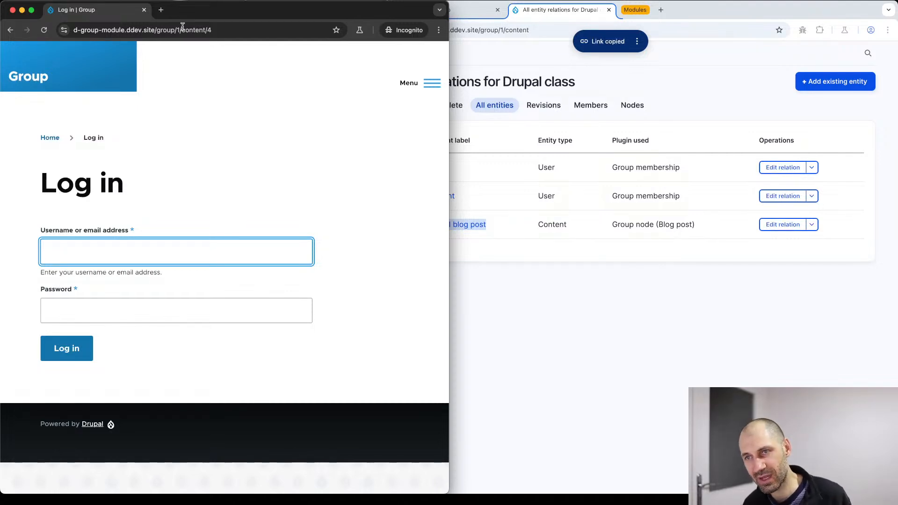
{"action": "key", "text": "super+bracketleft"}
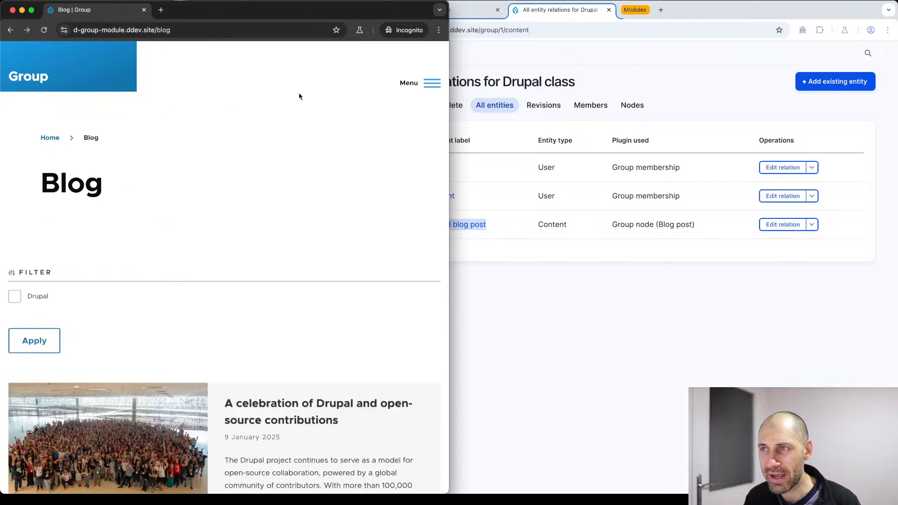
Confirm the Drupal news item still opens anonymously, then bring up admin's add-existing-content choices.
{"action": "left_click", "coordinate": [418, 85]}
{"action": "left_click", "coordinate": [260, 172]}
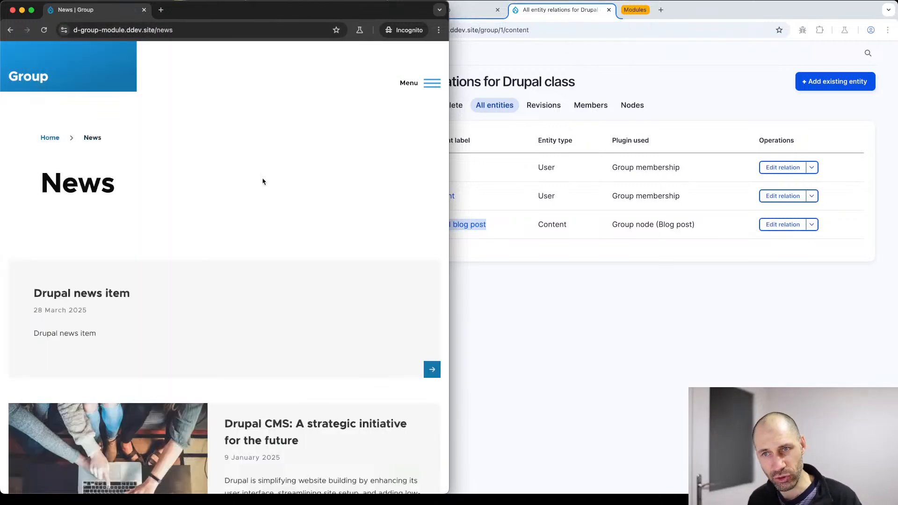
{"action": "left_click", "coordinate": [68, 291]}
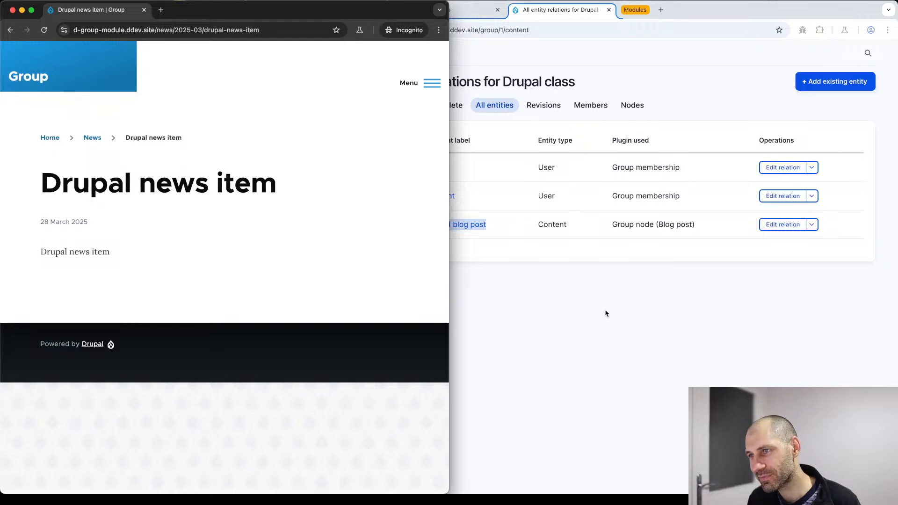
{"action": "left_click", "coordinate": [606, 314]}
{"action": "left_click", "coordinate": [835, 81]}
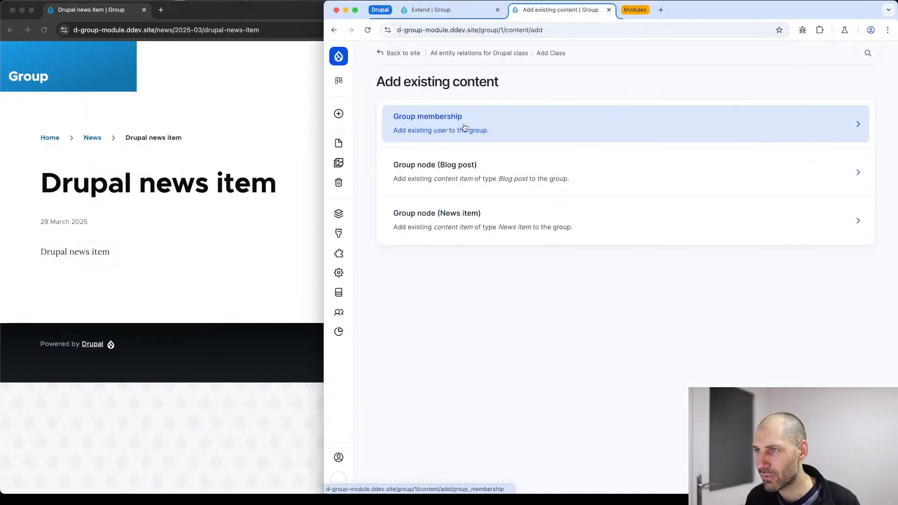
Add the existing Drupal news item to the Drupal class group.
{"action": "left_click", "coordinate": [473, 213]}
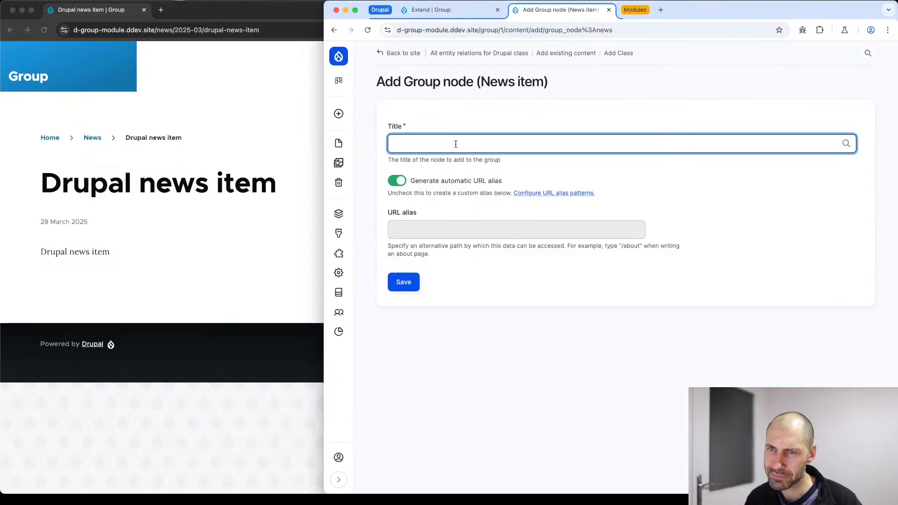
{"action": "type", "text": "durpal"}
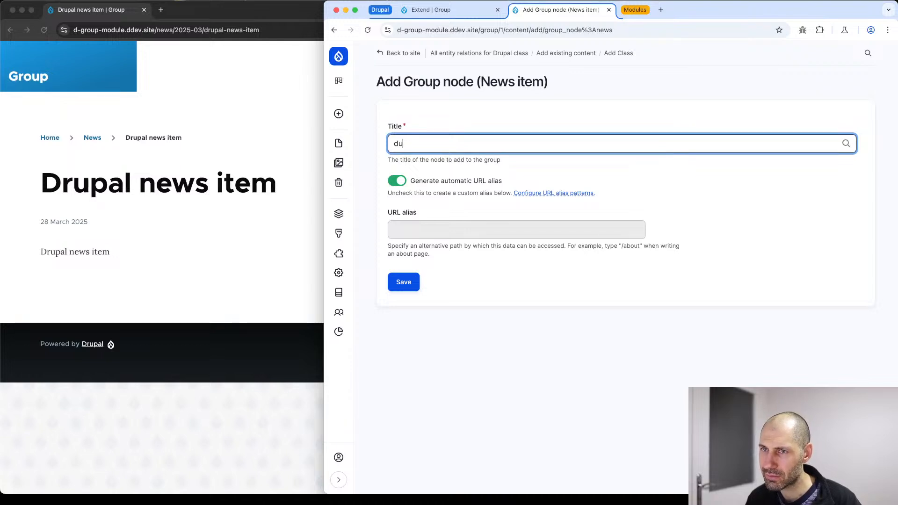
{"action": "key", "text": "BackSpace"}
{"action": "key", "text": "BackSpace"}
{"action": "type", "text": "drupal"}
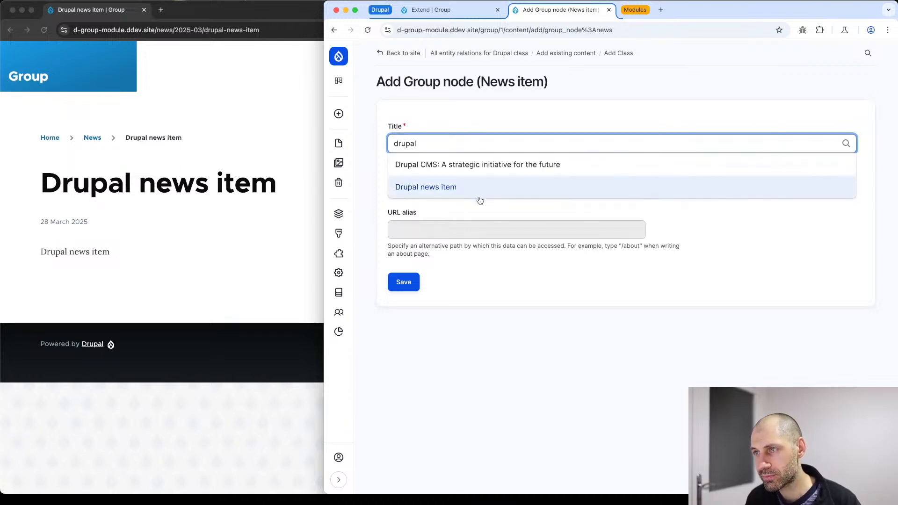
{"action": "left_click", "coordinate": [475, 192]}
{"action": "left_click", "coordinate": [404, 282]}
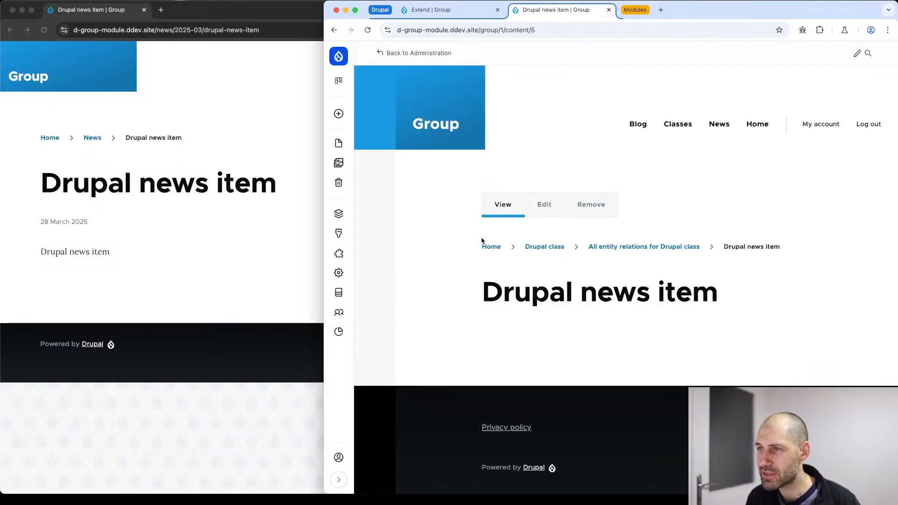
Log in as the student member in the incognito window, then return to admin's entity relations list.
{"action": "left_click", "coordinate": [207, 264]}
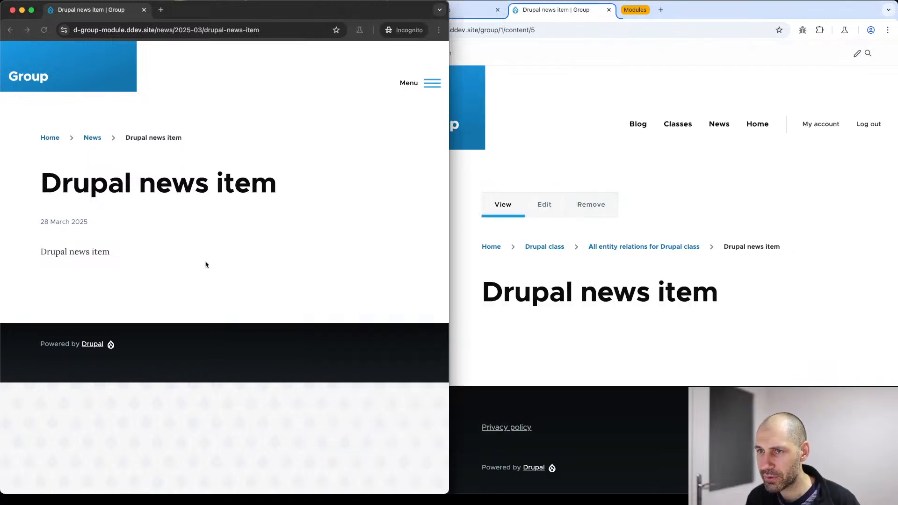
{"action": "key", "text": "super+r"}
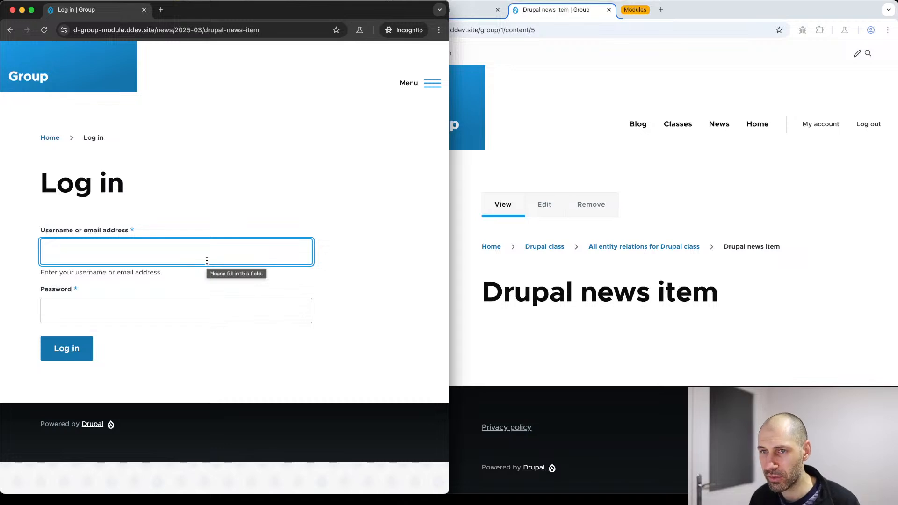
{"action": "left_click", "coordinate": [429, 84]}
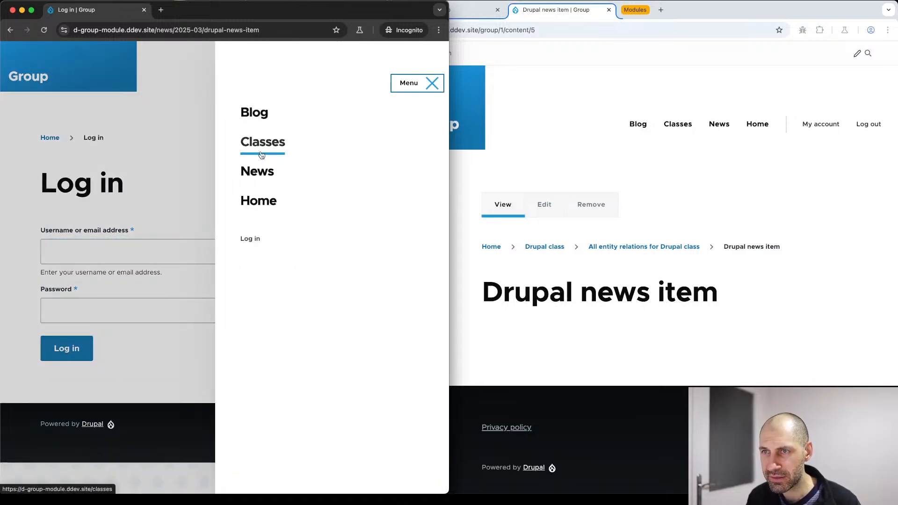
{"action": "left_click", "coordinate": [251, 239]}
{"action": "type", "text": "student"}
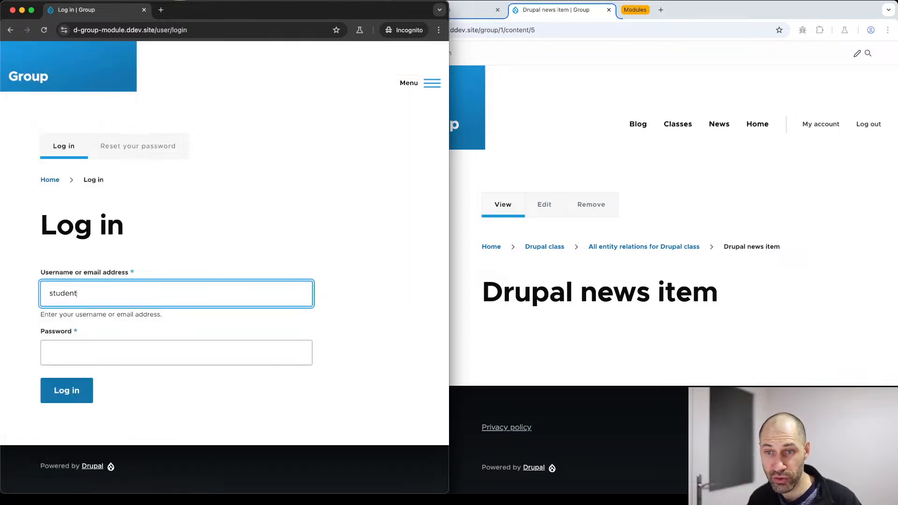
{"action": "key", "text": "super+a"}
{"action": "key", "text": "Tab"}
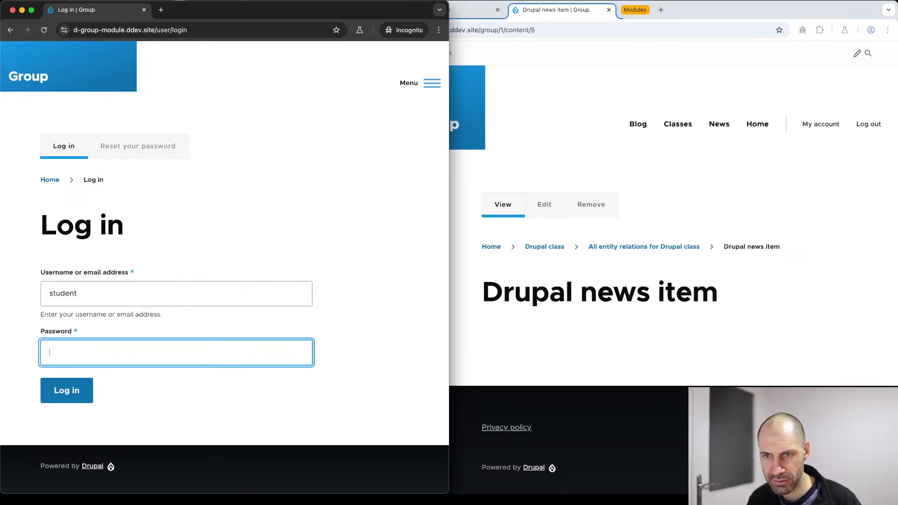
{"action": "type", "text": "student"}
{"action": "key", "text": "Return"}
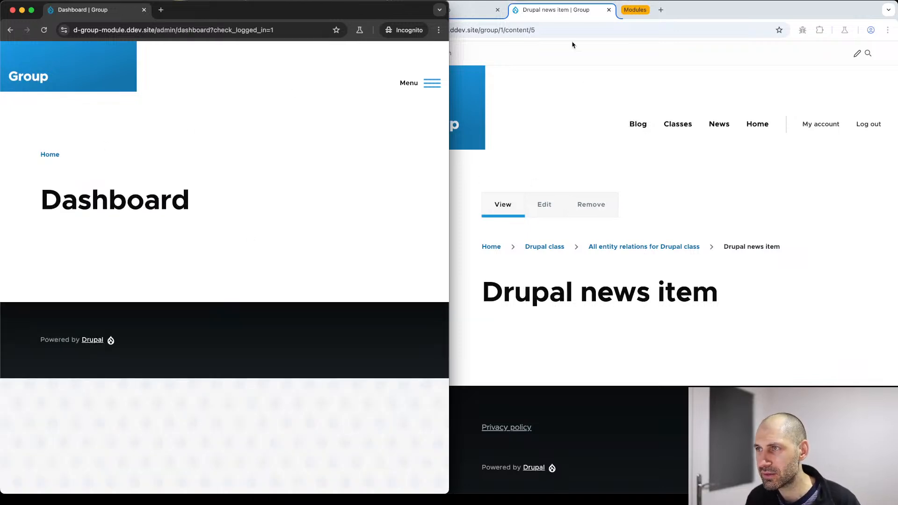
{"action": "left_click", "coordinate": [661, 249]}
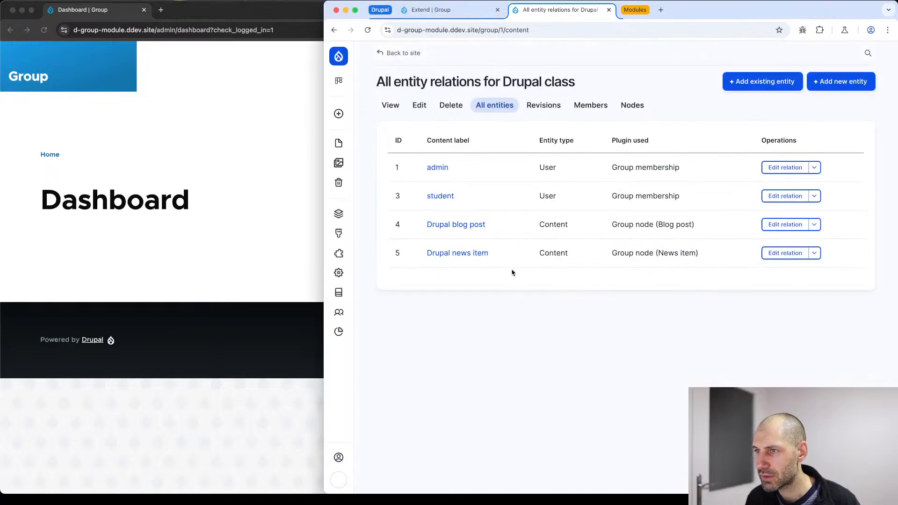
Open the Drupal news item from the admin site's Latest list.
{"action": "left_click", "coordinate": [461, 227]}
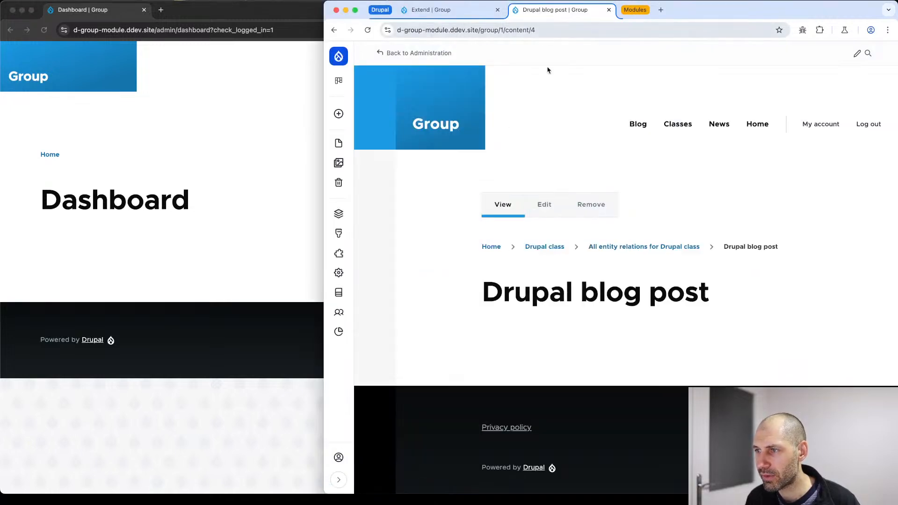
{"action": "left_click", "coordinate": [463, 128]}
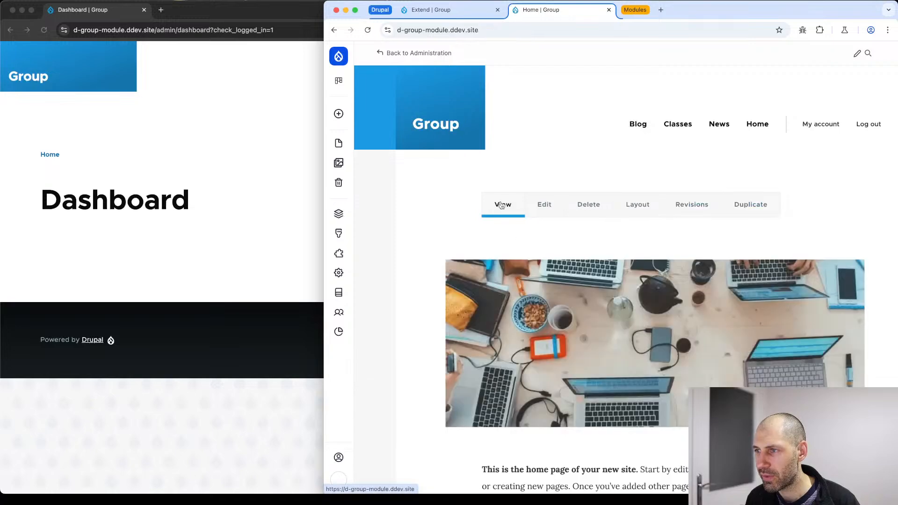
{"action": "scroll", "coordinate": [511, 282], "scroll_direction": "down", "scroll_amount": 7}
{"action": "scroll", "coordinate": [638, 148], "scroll_direction": "up", "scroll_amount": 7}
{"action": "scroll", "coordinate": [638, 149], "scroll_direction": "down", "scroll_amount": 7}
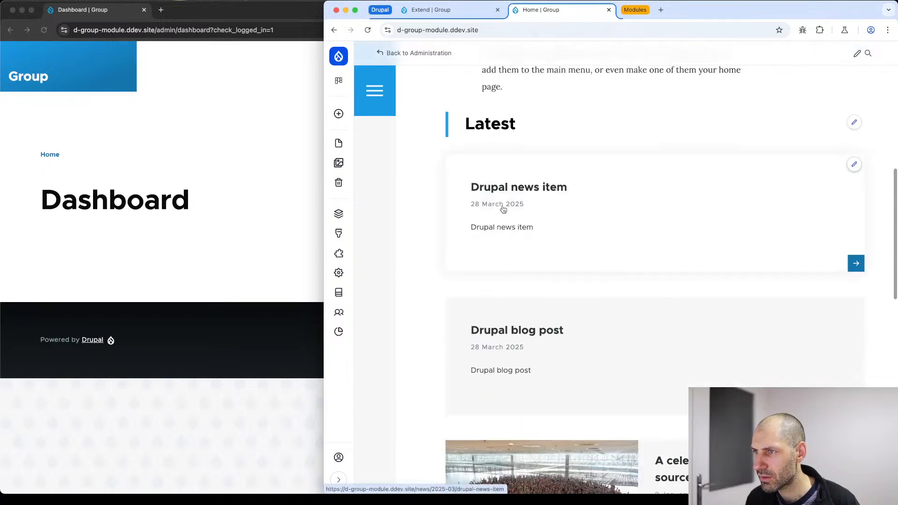
{"action": "left_click", "coordinate": [517, 190]}
Load the news item's address in the student's window, getting Access denied, then return to Extend.
{"action": "right_click", "coordinate": [559, 30]}
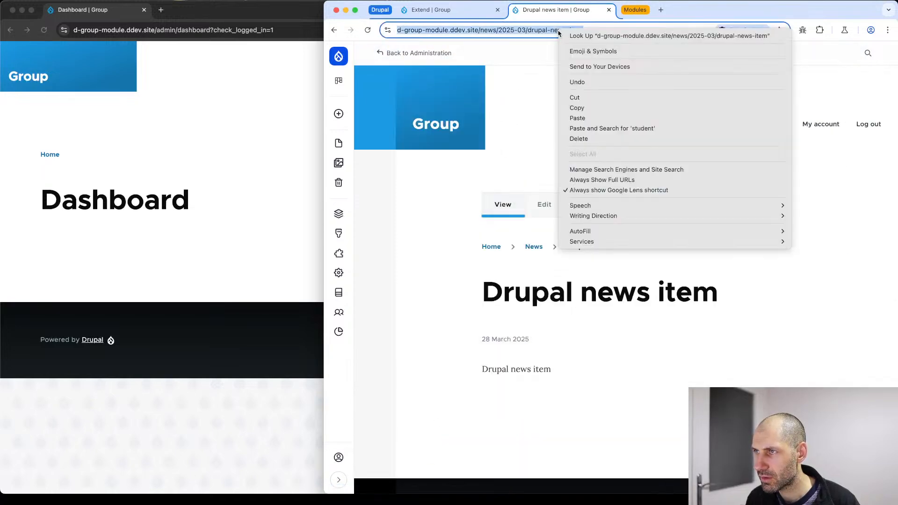
{"action": "left_click", "coordinate": [577, 107]}
{"action": "left_click", "coordinate": [169, 28]}
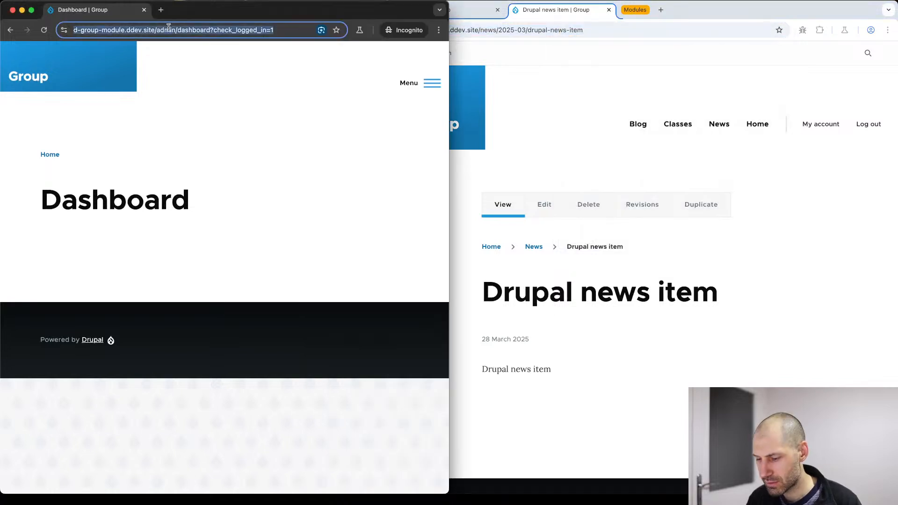
{"action": "key", "text": "super+v"}
{"action": "key", "text": "Return"}
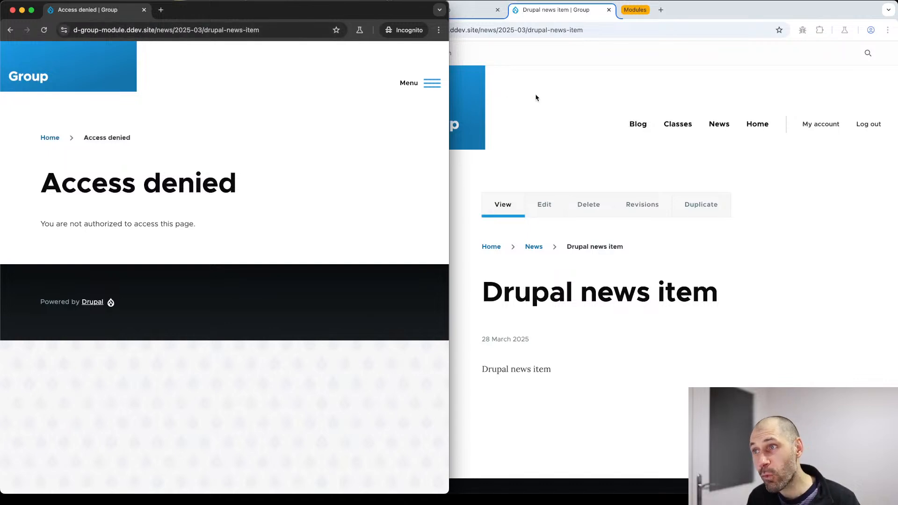
{"action": "left_click", "coordinate": [467, 29]}
{"action": "left_click", "coordinate": [461, 11]}
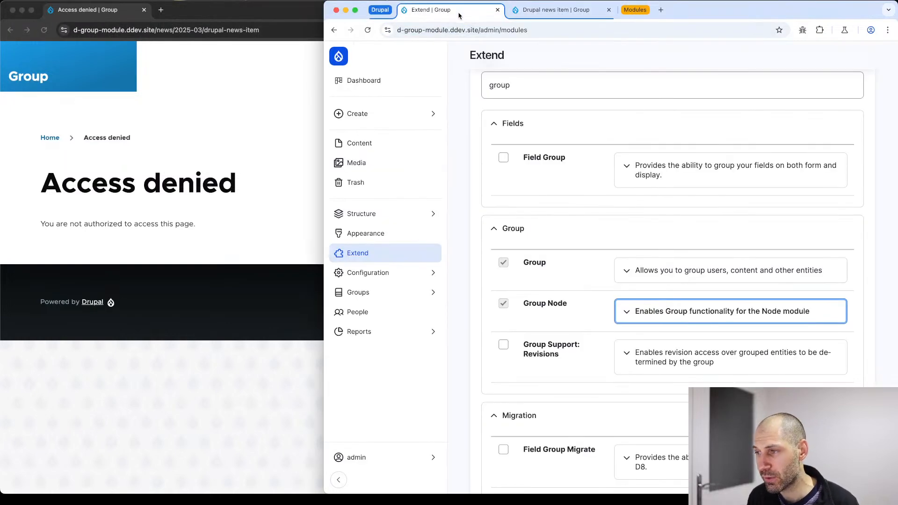
Open the Class group type's permissions page from Group types.
{"action": "left_click", "coordinate": [396, 292]}
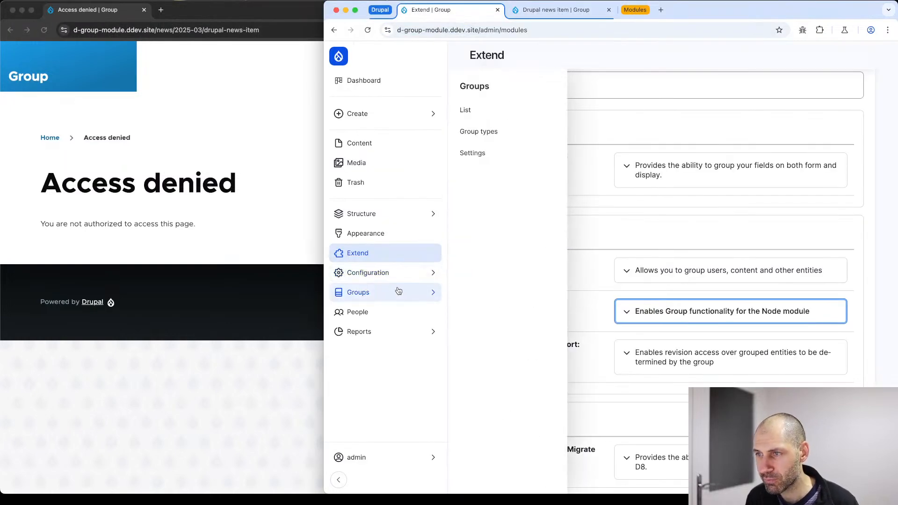
{"action": "left_click", "coordinate": [482, 140]}
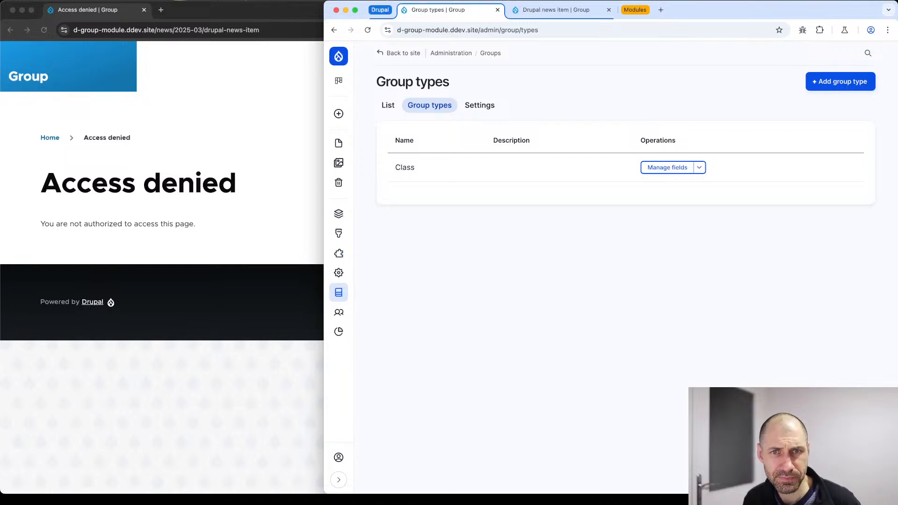
{"action": "left_click", "coordinate": [700, 166]}
{"action": "left_click", "coordinate": [677, 233]}
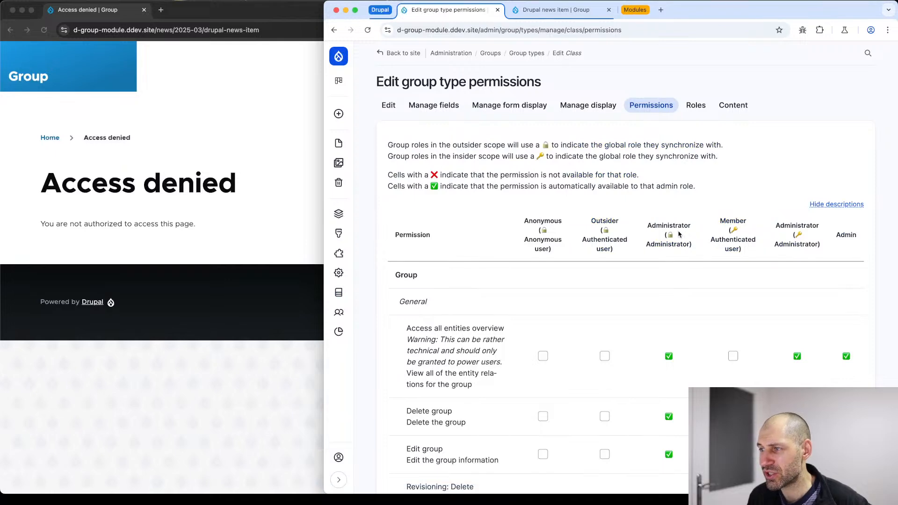
{"action": "scroll", "coordinate": [570, 285], "scroll_direction": "down", "scroll_amount": 10}
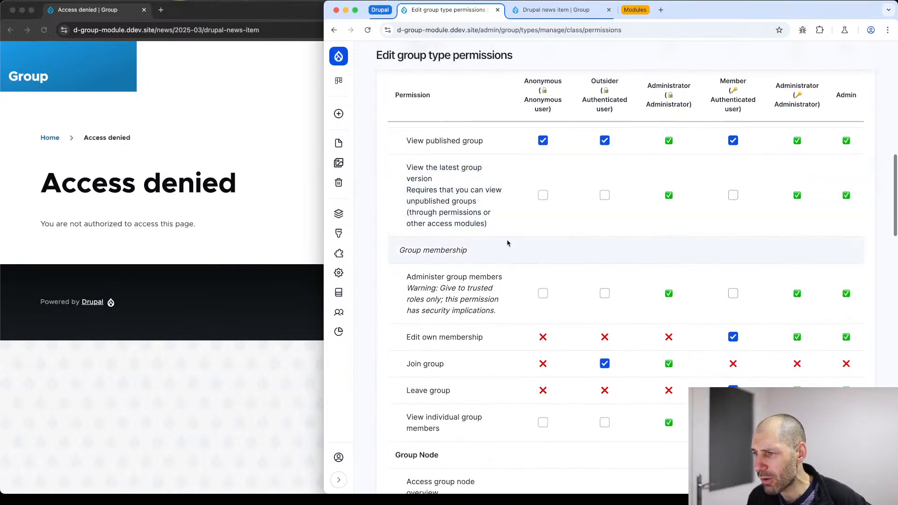
{"action": "scroll", "coordinate": [508, 243], "scroll_direction": "down", "scroll_amount": 5}
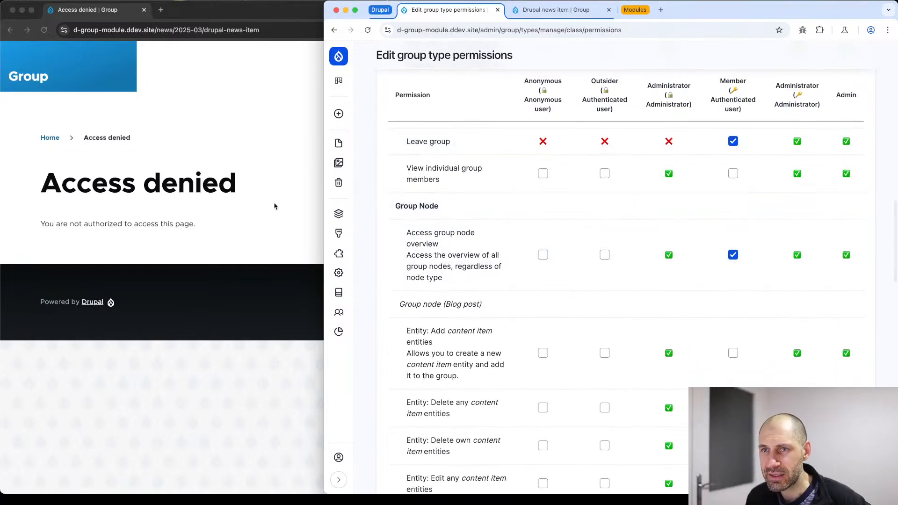
As the student, open Drupal class's Nodes tab, which shows no content available.
{"action": "left_click", "coordinate": [247, 190]}
{"action": "left_click", "coordinate": [440, 84]}
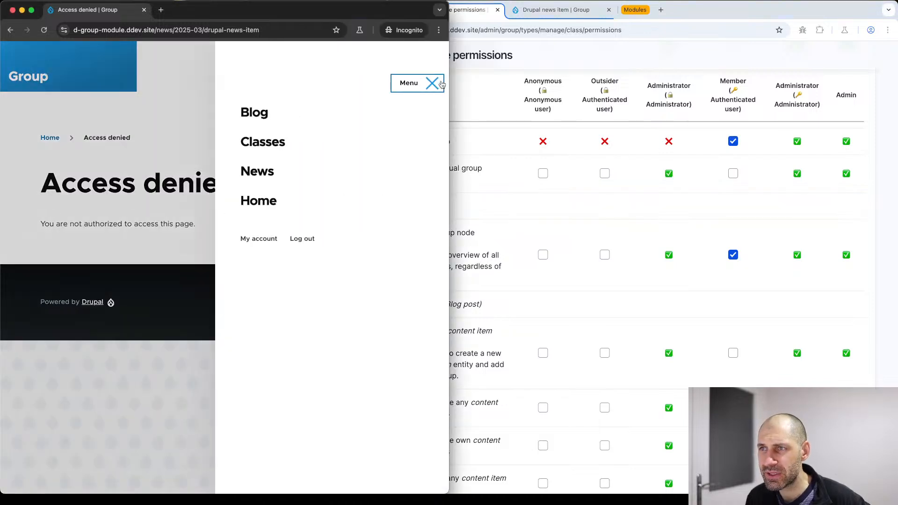
{"action": "left_click", "coordinate": [263, 141], "text": "super"}
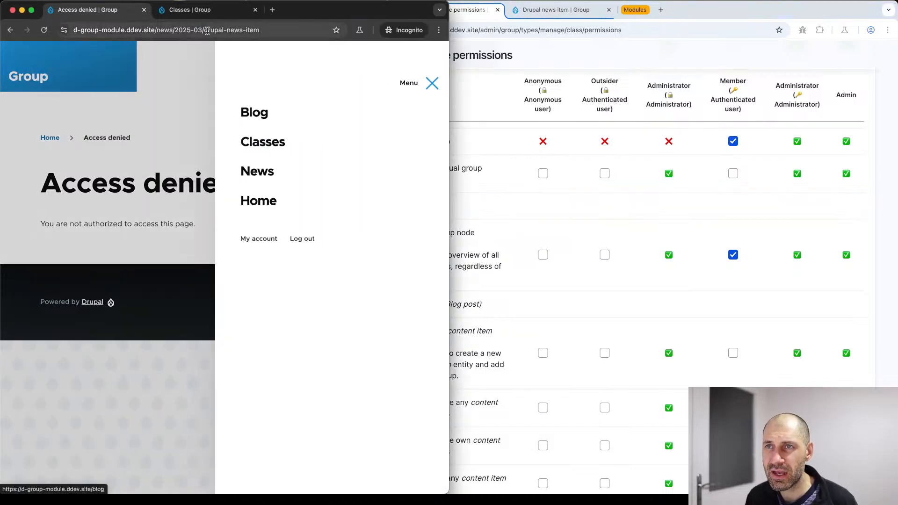
{"action": "left_click", "coordinate": [202, 13]}
{"action": "left_click", "coordinate": [65, 276]}
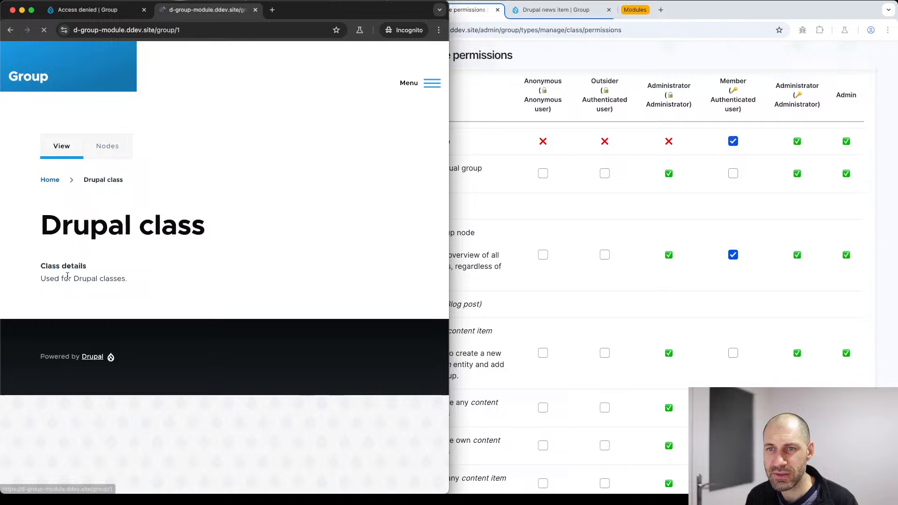
{"action": "left_click", "coordinate": [104, 159]}
{"action": "scroll", "coordinate": [104, 155], "scroll_direction": "down", "scroll_amount": 1}
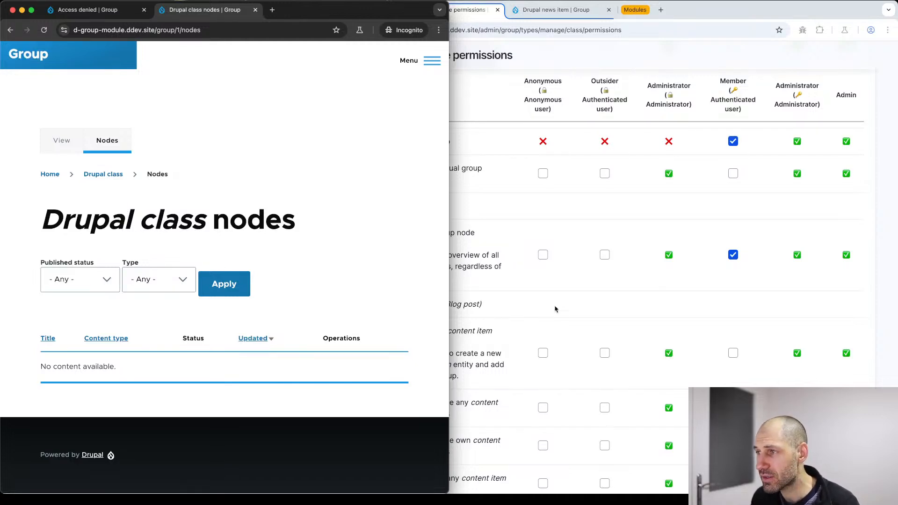
{"action": "left_click", "coordinate": [758, 201]}
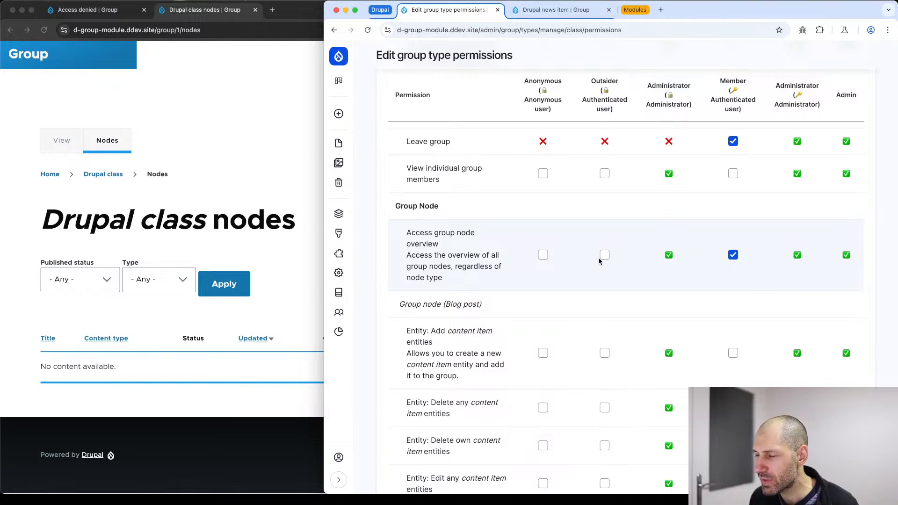
Scroll through the Class permissions to locate the Group node (Blog post) section.
{"action": "scroll", "coordinate": [599, 260], "scroll_direction": "down", "scroll_amount": 2}
{"action": "scroll", "coordinate": [596, 263], "scroll_direction": "down", "scroll_amount": 5}
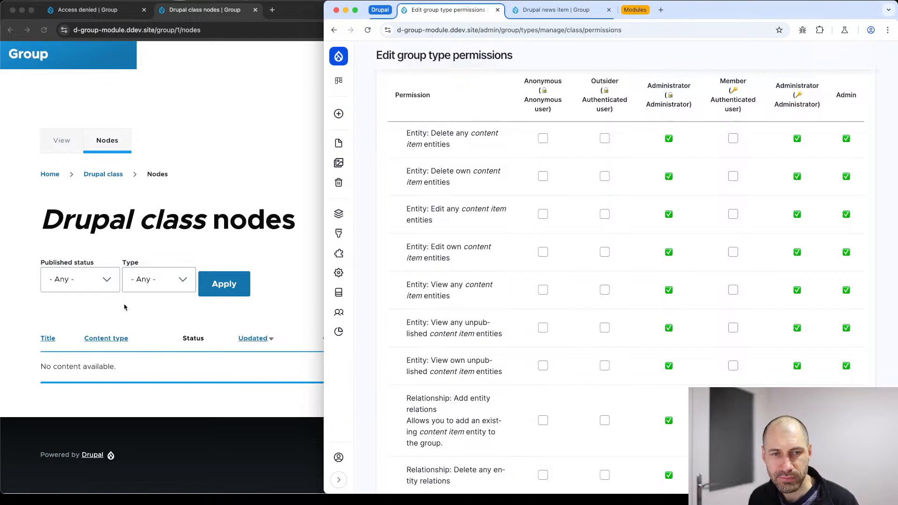
{"action": "scroll", "coordinate": [468, 225], "scroll_direction": "up", "scroll_amount": 4}
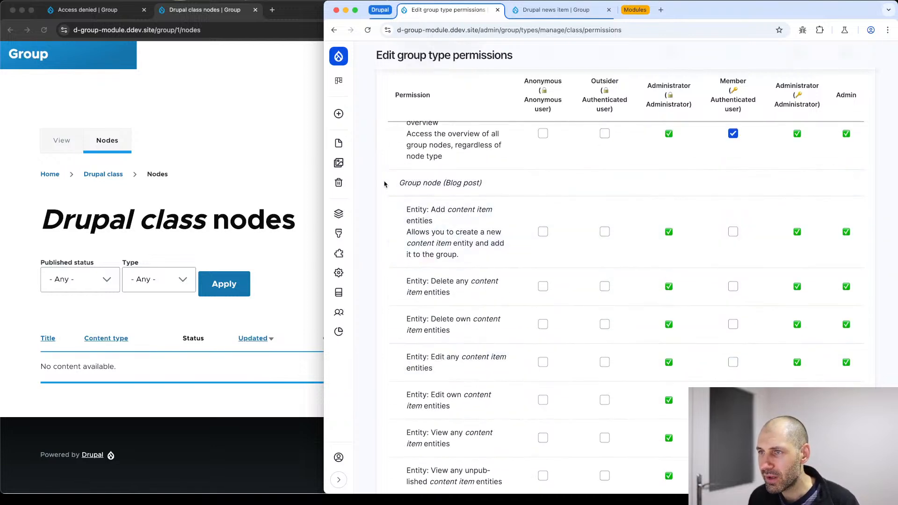
{"action": "mouse_move", "coordinate": [400, 184]}
{"action": "left_mouse_down"}
{"action": "mouse_move", "coordinate": [499, 185]}
{"action": "mouse_move", "coordinate": [397, 186]}
{"action": "left_mouse_up"}
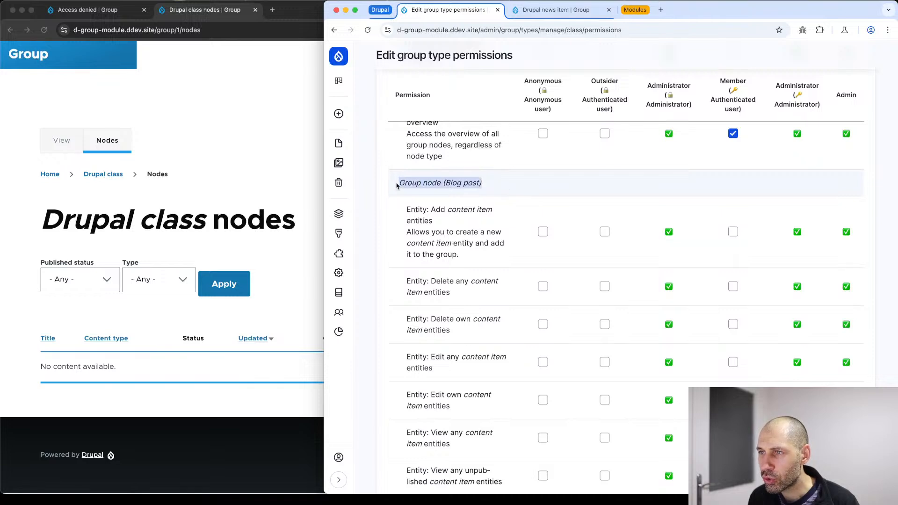
{"action": "left_click", "coordinate": [435, 184]}
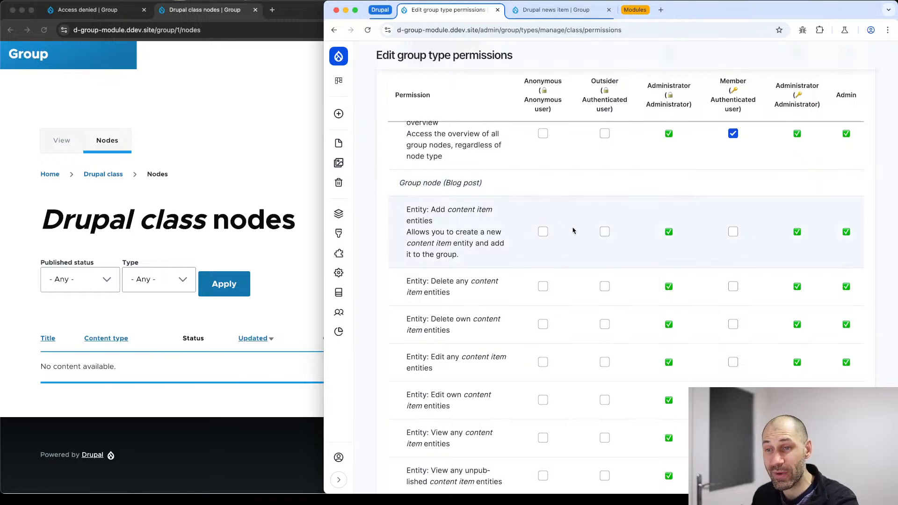
{"action": "scroll", "coordinate": [573, 230], "scroll_direction": "down", "scroll_amount": 1}
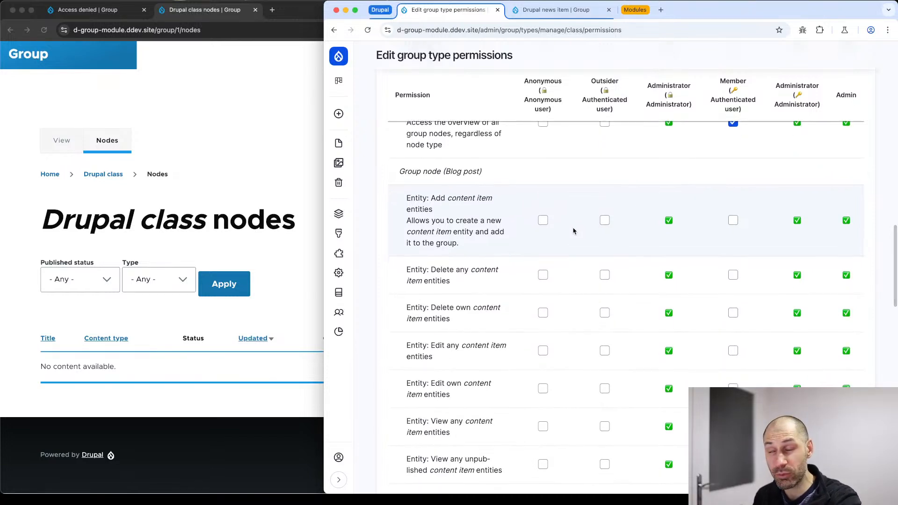
{"action": "key", "text": "super+Tab"}
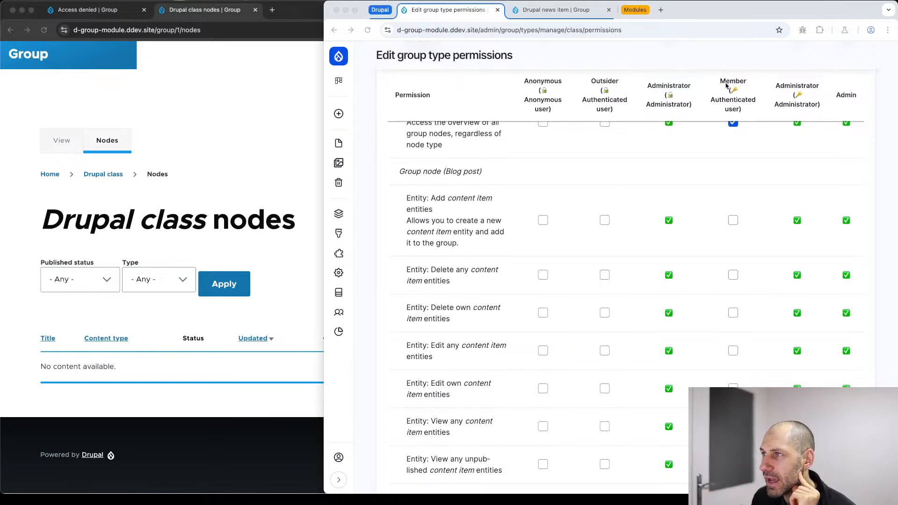
{"action": "scroll", "coordinate": [443, 220], "scroll_direction": "up", "scroll_amount": 1}
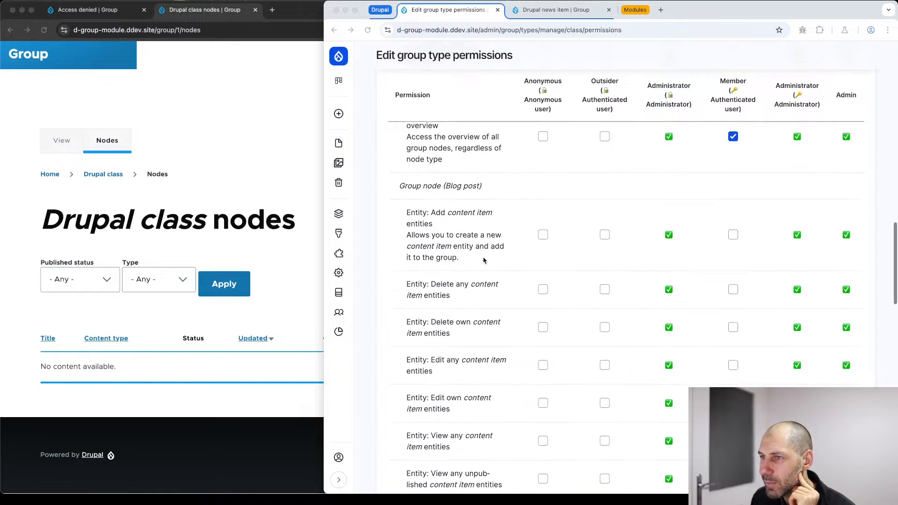
{"action": "scroll", "coordinate": [443, 220], "scroll_direction": "down", "scroll_amount": 1}
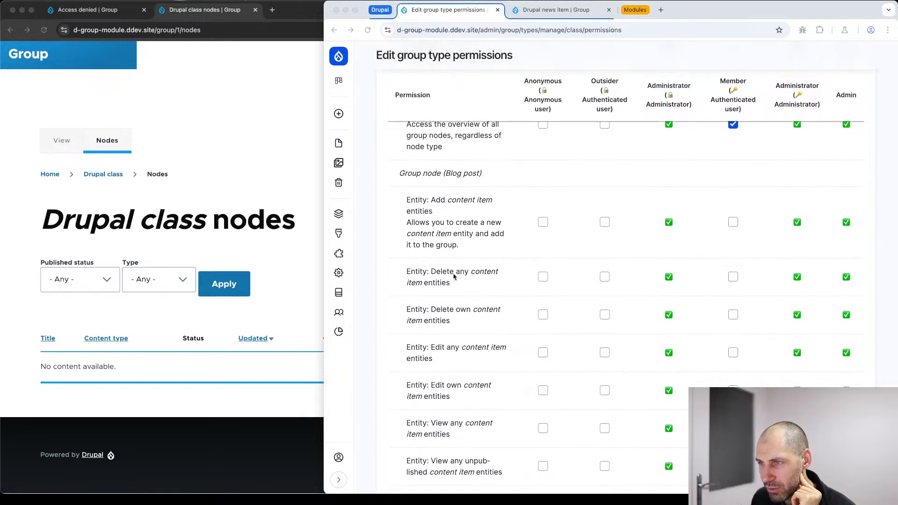
{"action": "scroll", "coordinate": [453, 275], "scroll_direction": "down", "scroll_amount": 12}
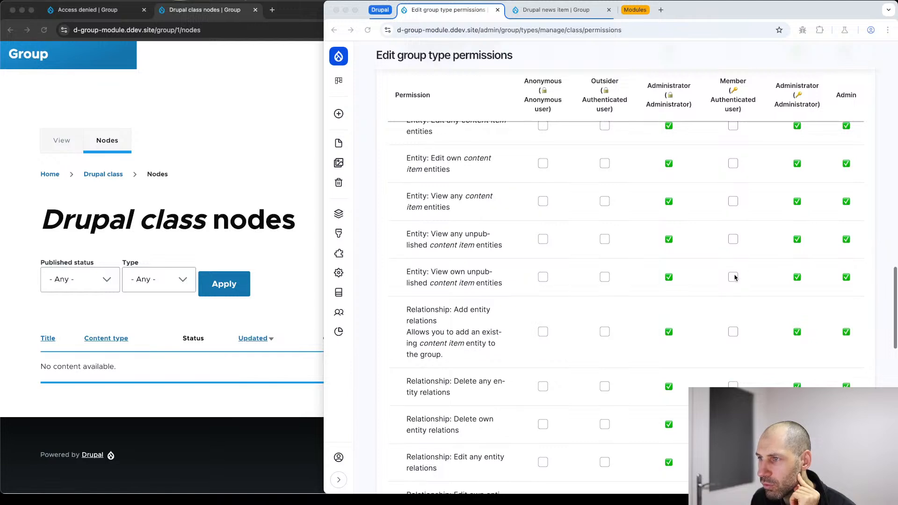
{"action": "scroll", "coordinate": [444, 218], "scroll_direction": "up", "scroll_amount": 10}
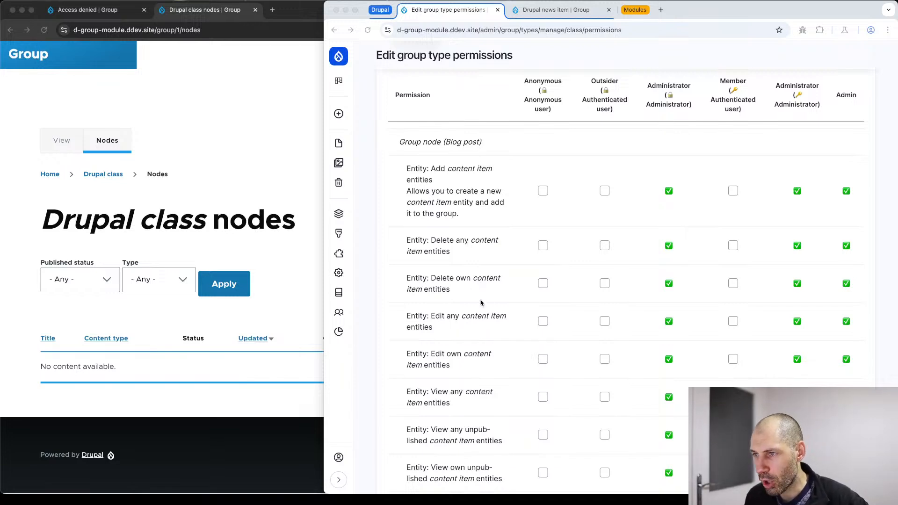
{"action": "scroll", "coordinate": [478, 318], "scroll_direction": "down", "scroll_amount": 5}
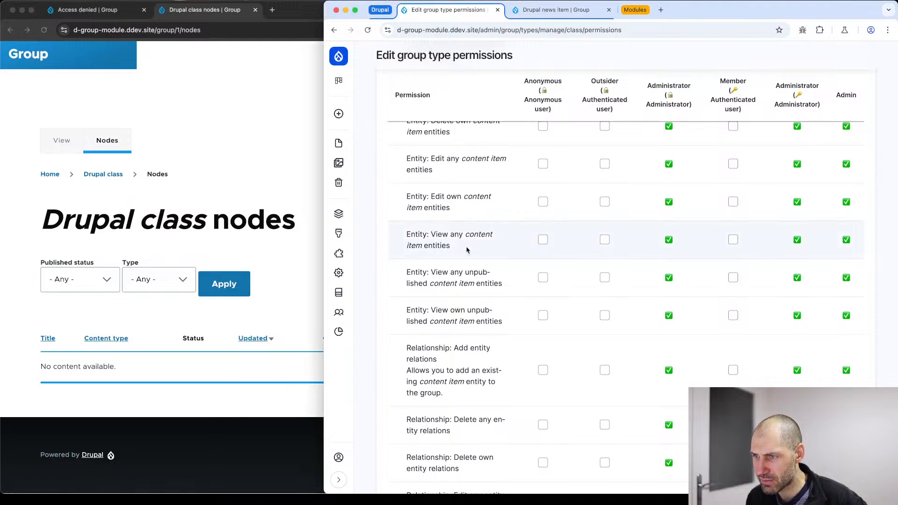
Tick Member for 'Entity: View any content item entities' under Group node (Blog post).
{"action": "left_click_drag", "start_coordinate": [468, 250], "coordinate": [431, 233]}
{"action": "left_click", "coordinate": [431, 233]}
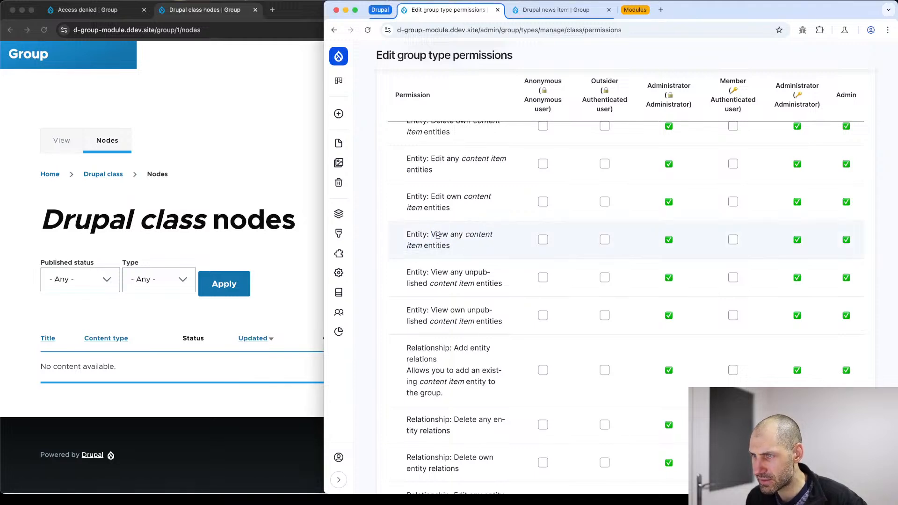
{"action": "left_click", "coordinate": [733, 240]}
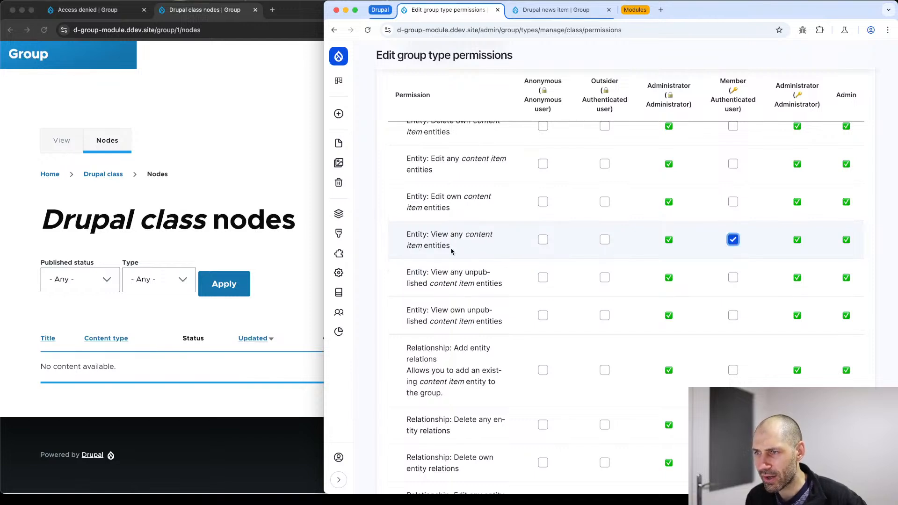
{"action": "scroll", "coordinate": [454, 252], "scroll_direction": "up", "scroll_amount": 5}
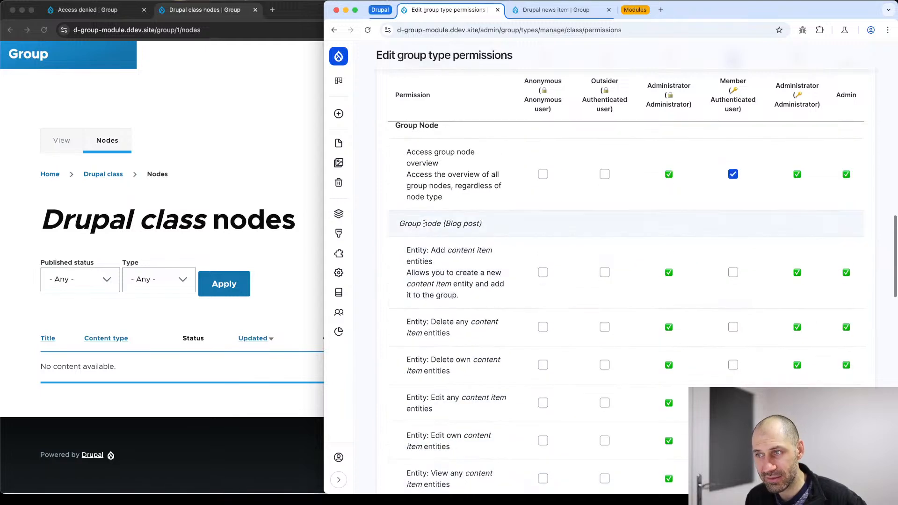
{"action": "left_click_drag", "start_coordinate": [426, 221], "coordinate": [495, 224]}
Save the updated Class group type permissions that let Members view blog posts.
{"action": "scroll", "coordinate": [493, 236], "scroll_direction": "down", "scroll_amount": 6}
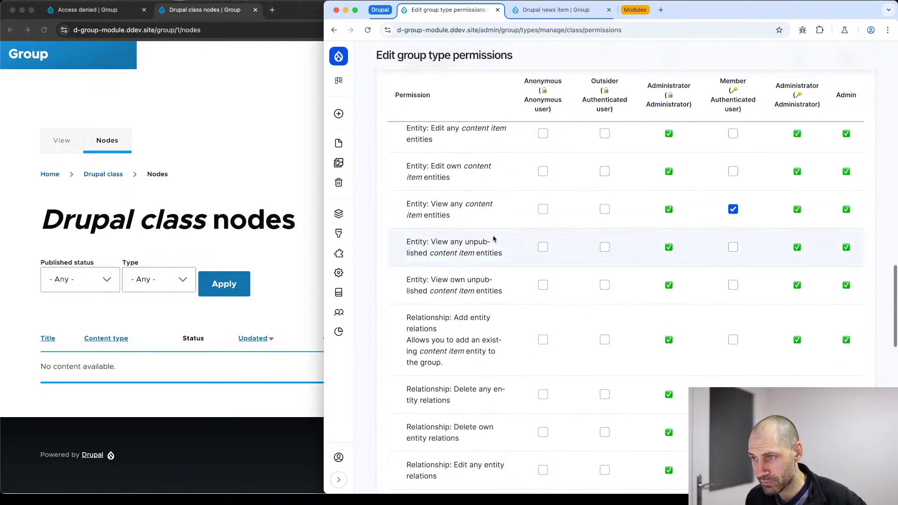
{"action": "scroll", "coordinate": [495, 241], "scroll_direction": "down", "scroll_amount": 4}
{"action": "left_click", "coordinate": [430, 432]}
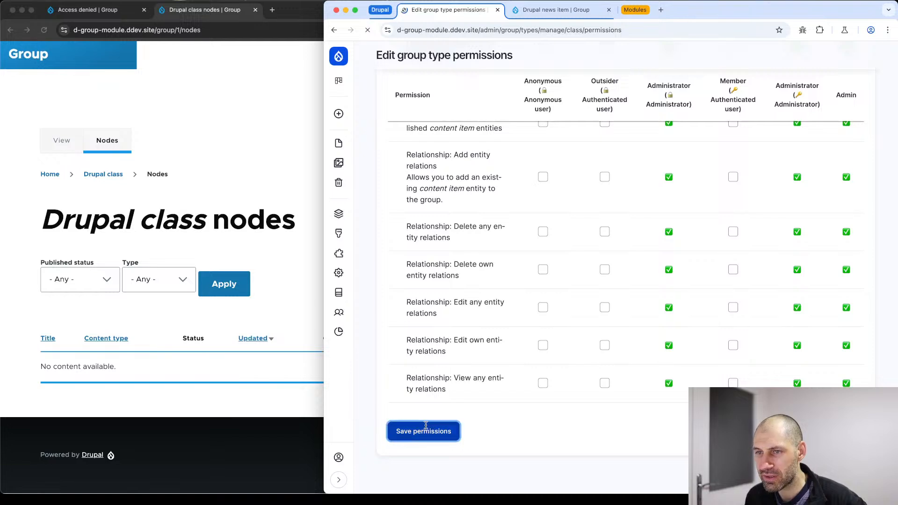
As the member, reload the class nodes list and news item page, then open the Drupal blog post.
{"action": "left_click", "coordinate": [204, 152]}
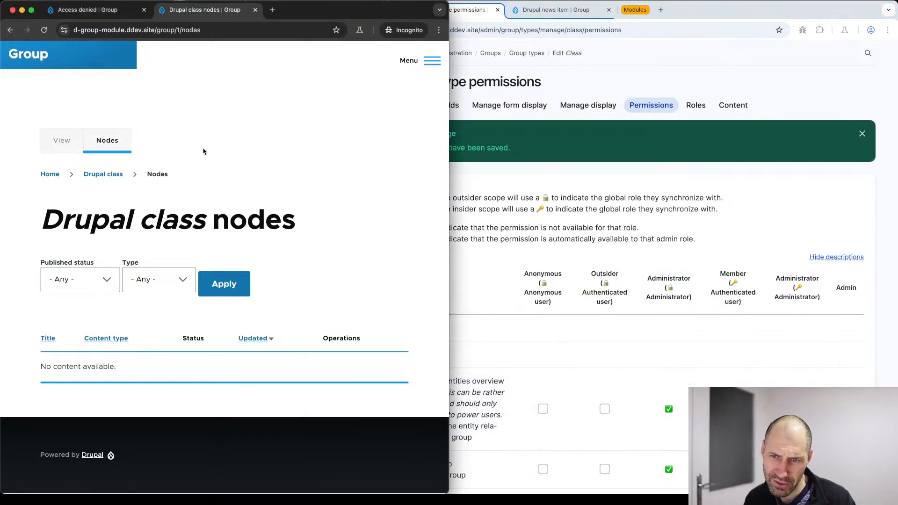
{"action": "key", "text": "super+r"}
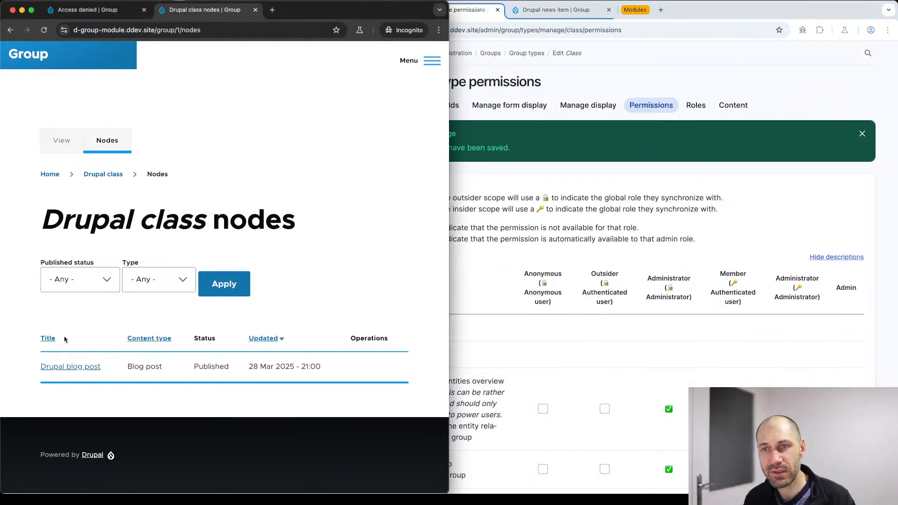
{"action": "left_click", "coordinate": [89, 10]}
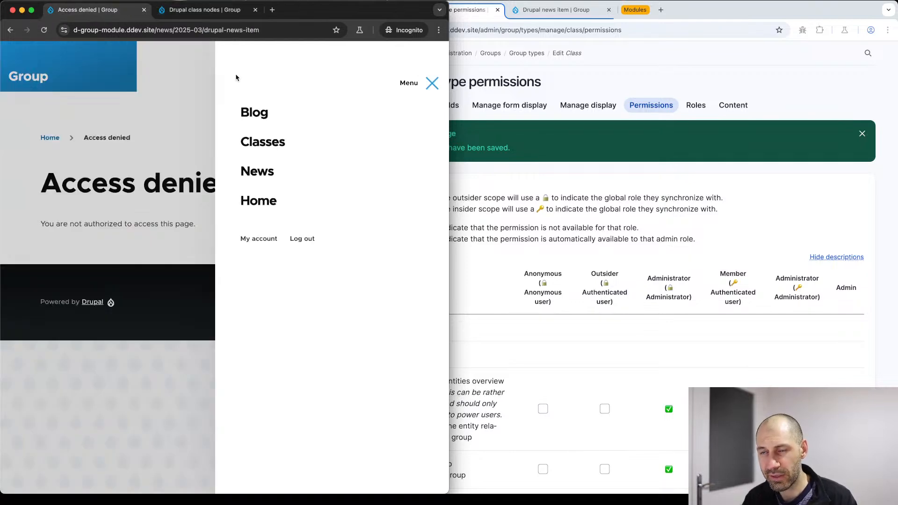
{"action": "key", "text": "super+r"}
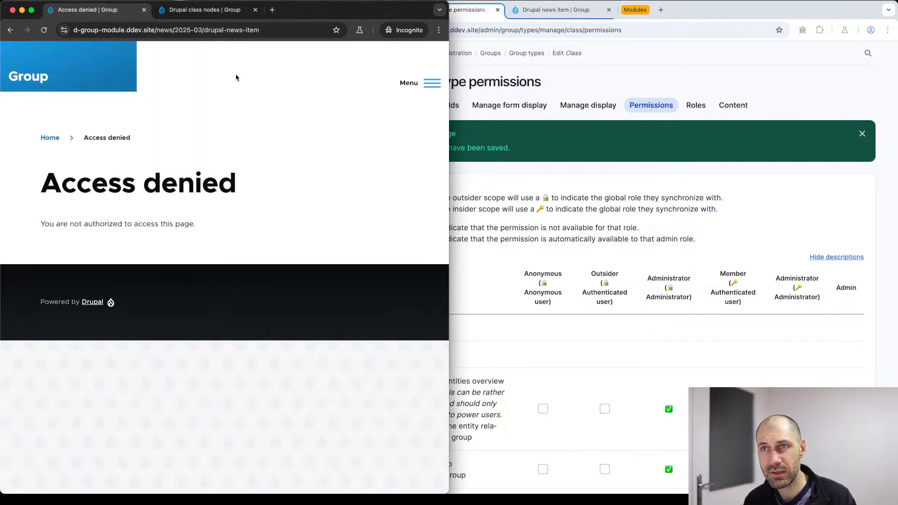
{"action": "left_click", "coordinate": [213, 9]}
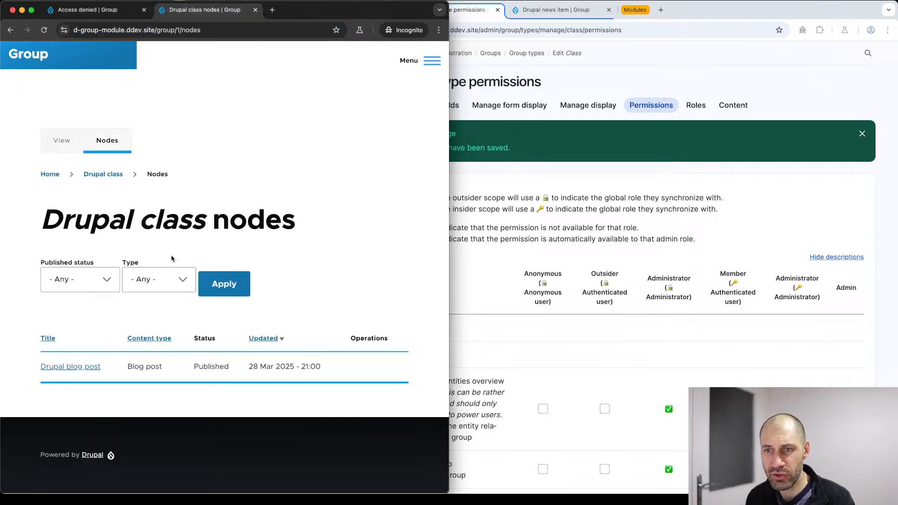
{"action": "left_click", "coordinate": [89, 367], "text": "super"}
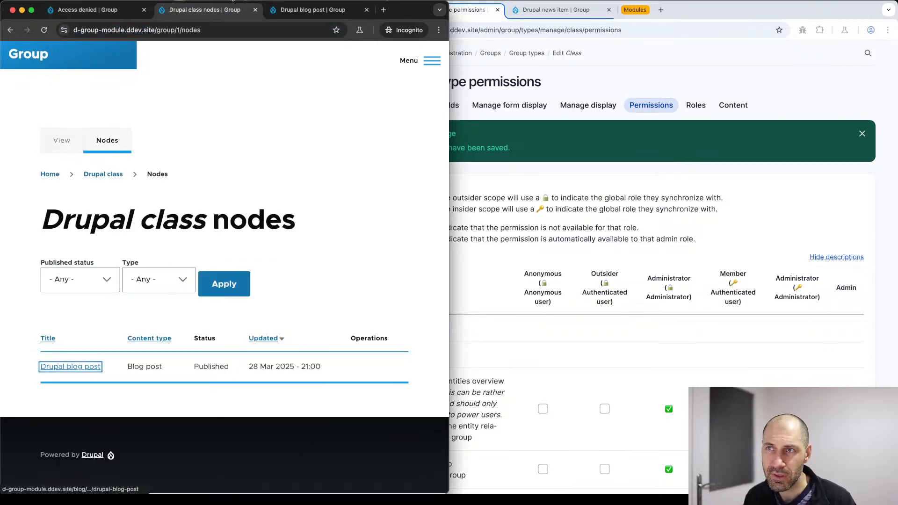
{"action": "left_click", "coordinate": [324, 7]}
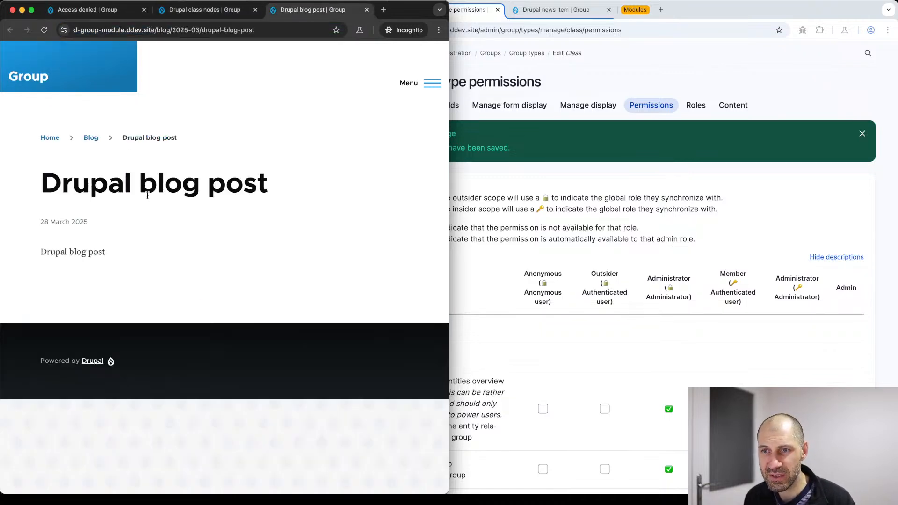
{"action": "left_click", "coordinate": [523, 274]}
Under Group node (News item), tick Member for 'View any content item entities'.
{"action": "scroll", "coordinate": [511, 271], "scroll_direction": "down", "scroll_amount": 15}
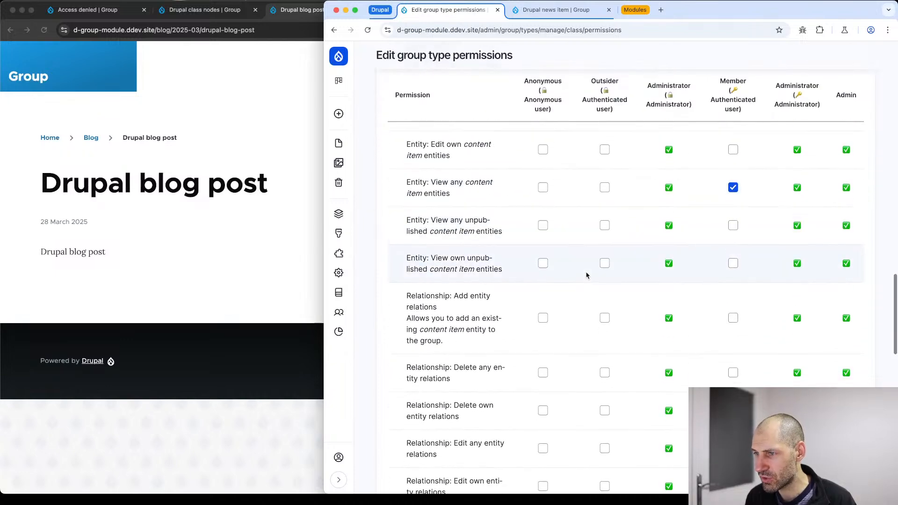
{"action": "scroll", "coordinate": [587, 276], "scroll_direction": "down", "scroll_amount": 8}
{"action": "scroll", "coordinate": [467, 248], "scroll_direction": "up", "scroll_amount": 1}
{"action": "left_click_drag", "start_coordinate": [488, 229], "coordinate": [399, 228]}
{"action": "scroll", "coordinate": [417, 237], "scroll_direction": "down", "scroll_amount": 5}
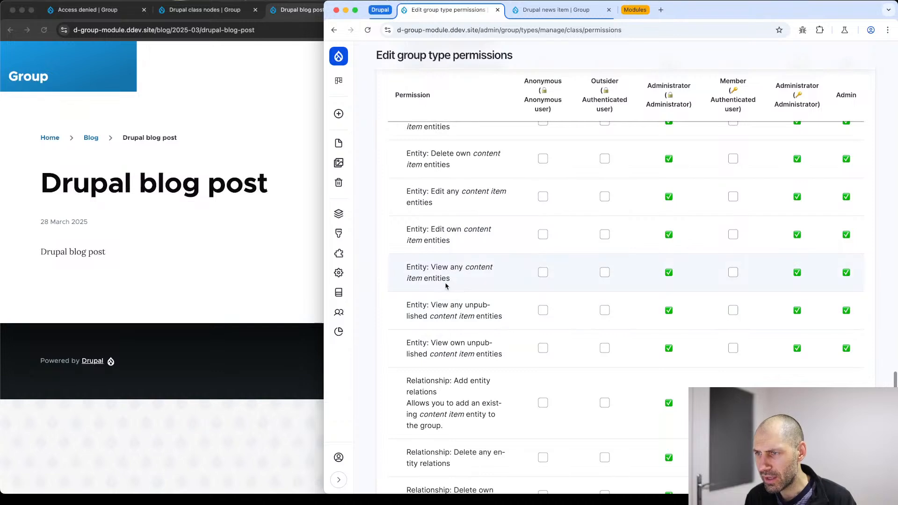
{"action": "left_click_drag", "start_coordinate": [425, 267], "coordinate": [473, 288]}
{"action": "left_click", "coordinate": [482, 271]}
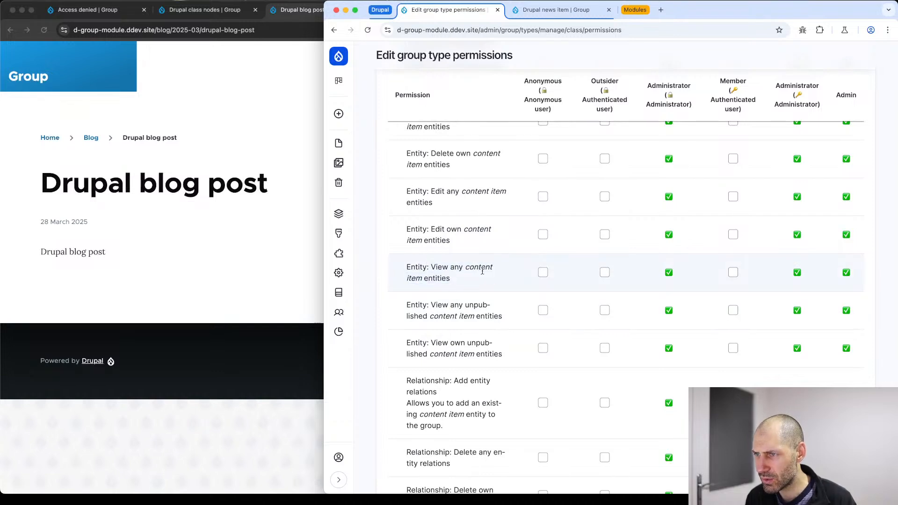
{"action": "left_click_drag", "start_coordinate": [432, 264], "coordinate": [473, 285]}
{"action": "left_click", "coordinate": [473, 286]}
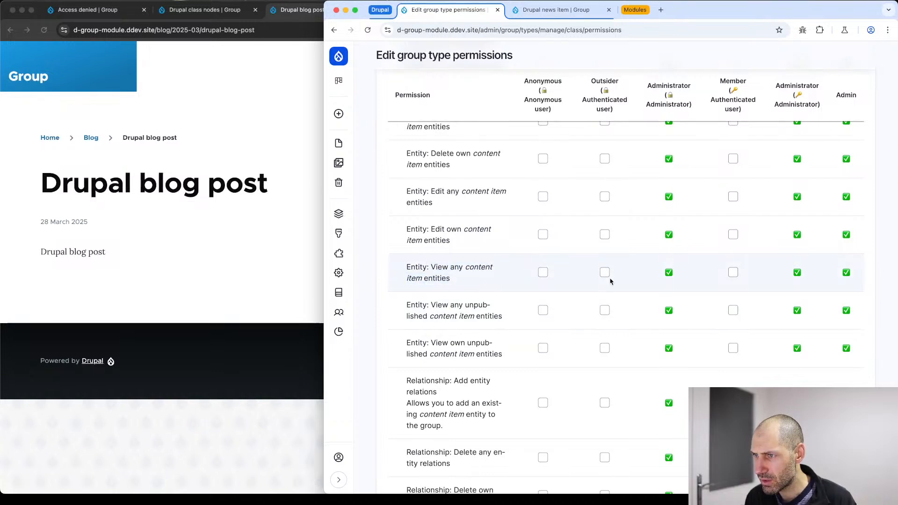
{"action": "left_click", "coordinate": [733, 273]}
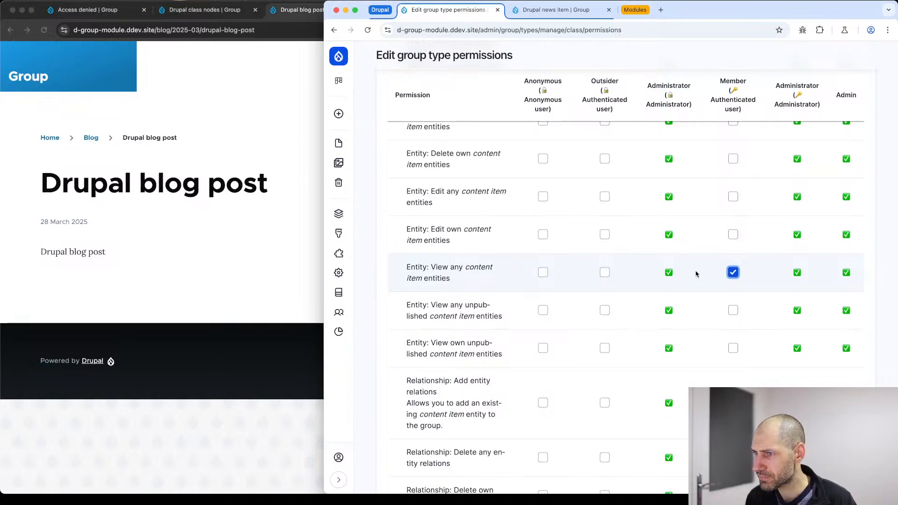
Save the permissions and reload the news item page as the member to confirm access.
{"action": "scroll", "coordinate": [435, 263], "scroll_direction": "down", "scroll_amount": 5}
{"action": "left_click", "coordinate": [430, 432]}
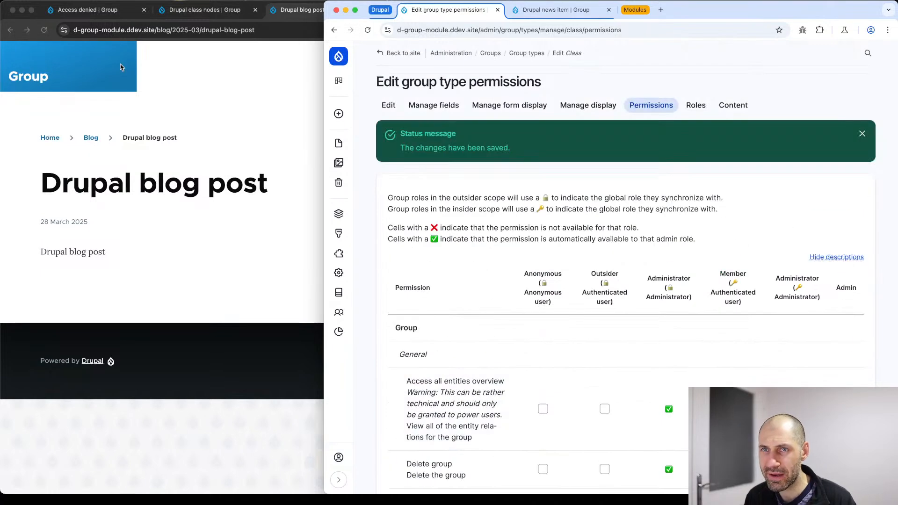
{"action": "left_click", "coordinate": [87, 10]}
{"action": "key", "text": "Return"}
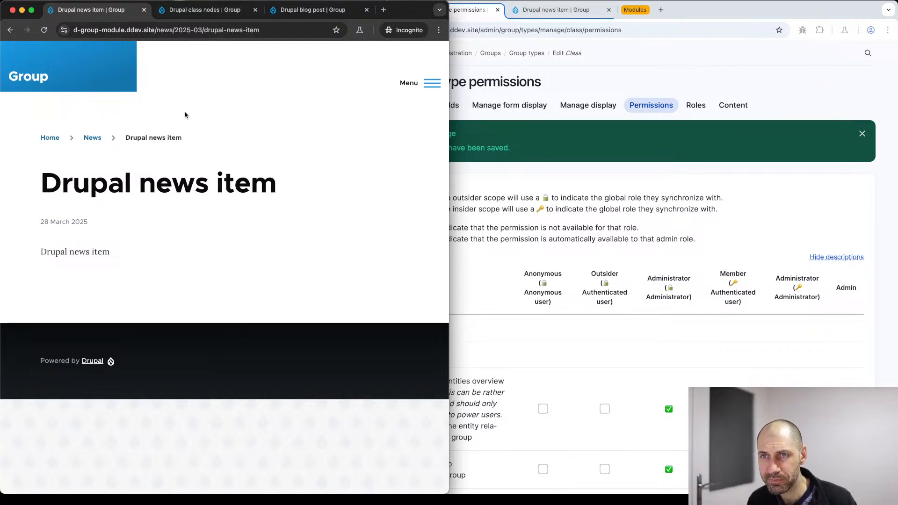
Review the Member column's Group node permission rows on the Class group type Permissions page.
{"action": "left_click", "coordinate": [676, 183]}
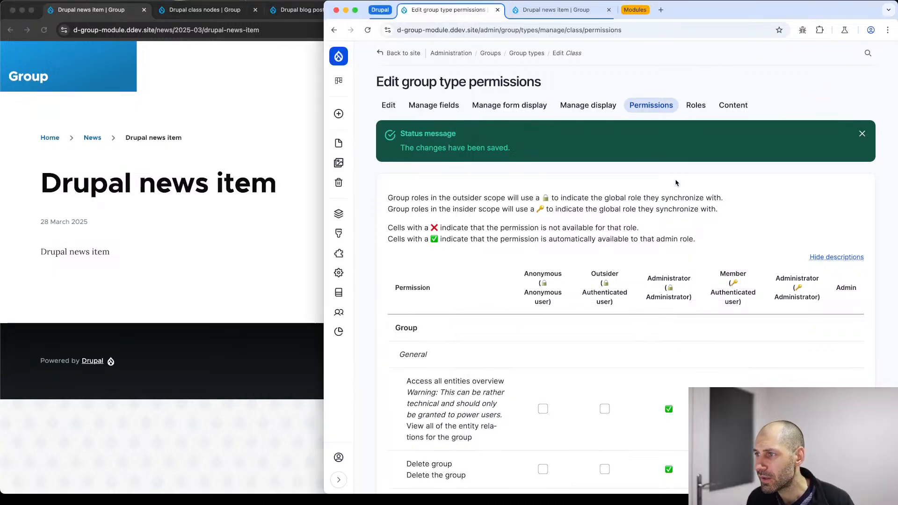
{"action": "scroll", "coordinate": [729, 252], "scroll_direction": "down", "scroll_amount": 10}
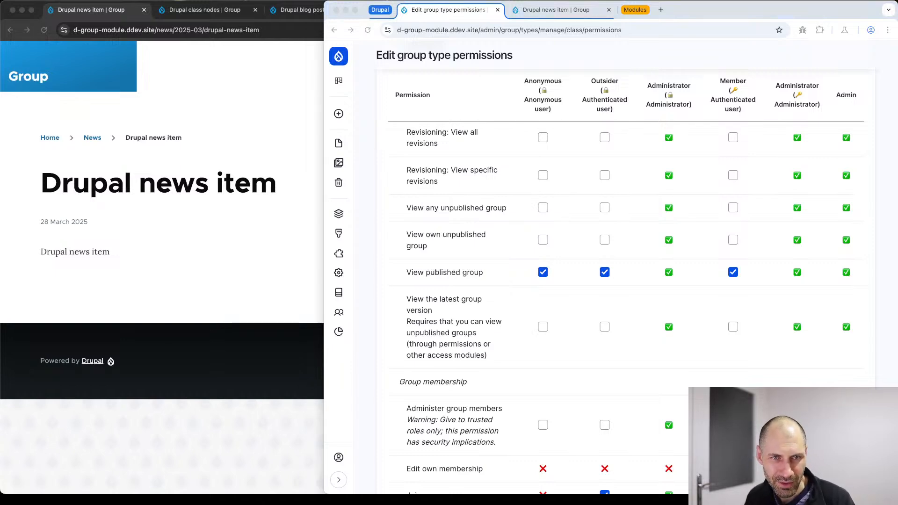
{"action": "scroll", "coordinate": [683, 303], "scroll_direction": "down", "scroll_amount": 15}
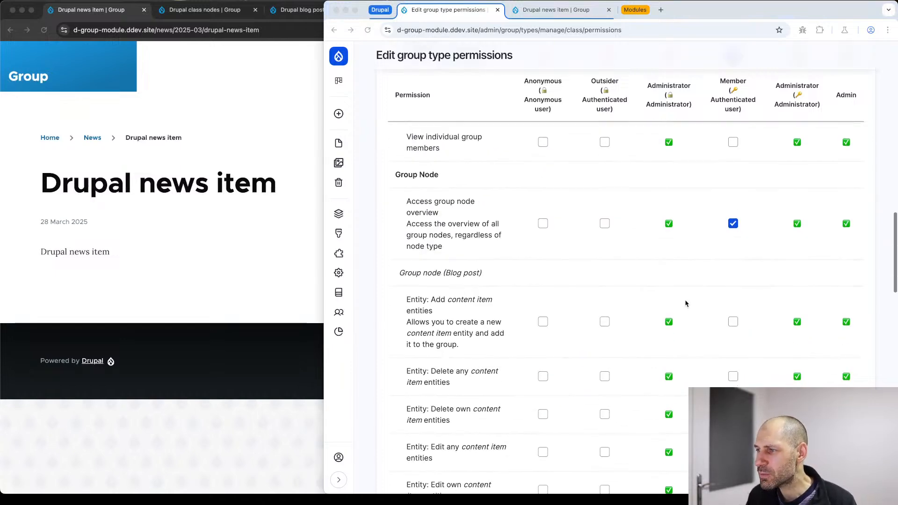
{"action": "scroll", "coordinate": [688, 303], "scroll_direction": "down", "scroll_amount": 10}
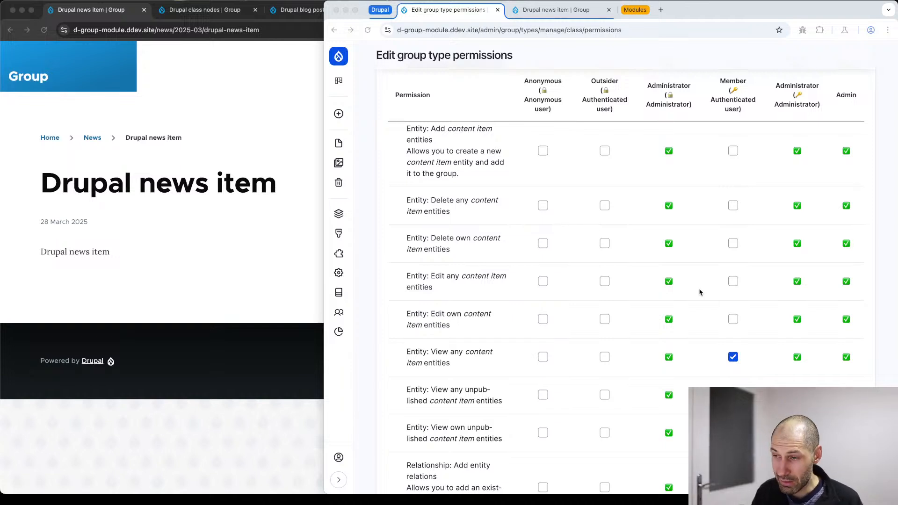
{"action": "scroll", "coordinate": [700, 293], "scroll_direction": "up", "scroll_amount": 15}
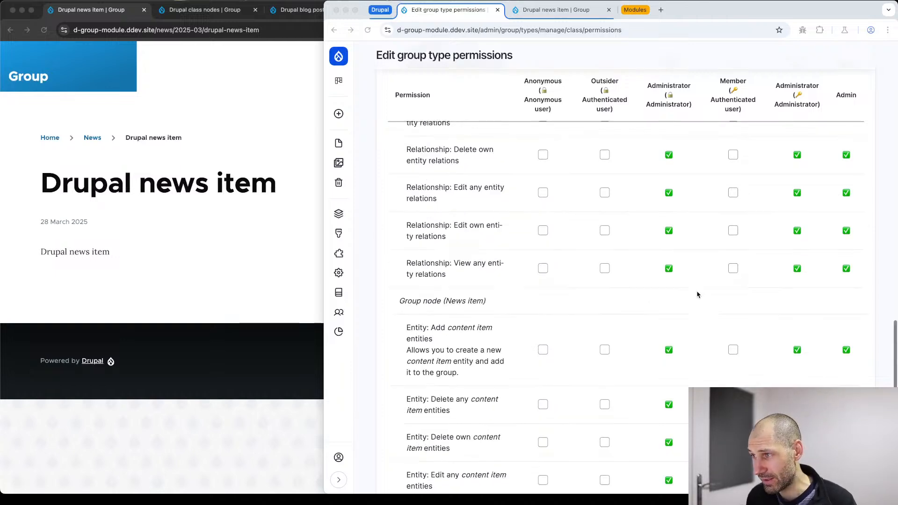
Create a new site-wide role named Teacher under People > Roles and save the roles list.
{"action": "left_click", "coordinate": [533, 9]}
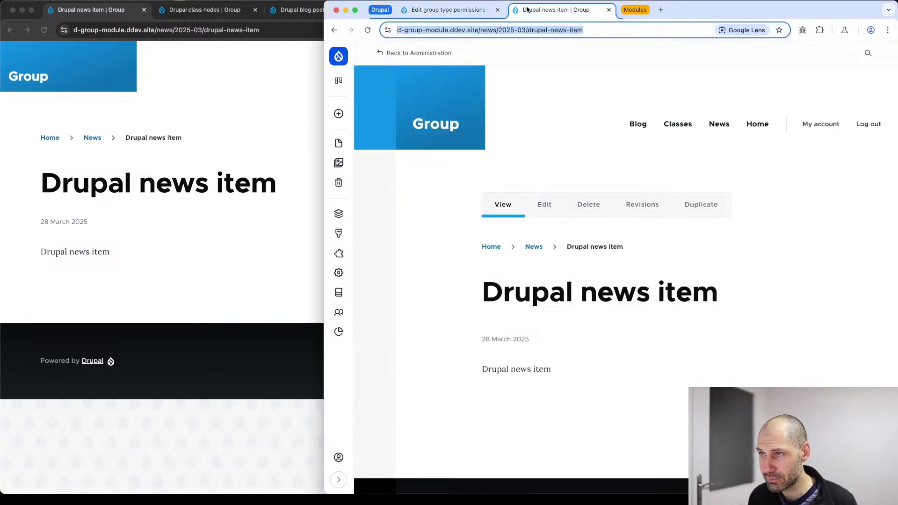
{"action": "left_click", "coordinate": [340, 313]}
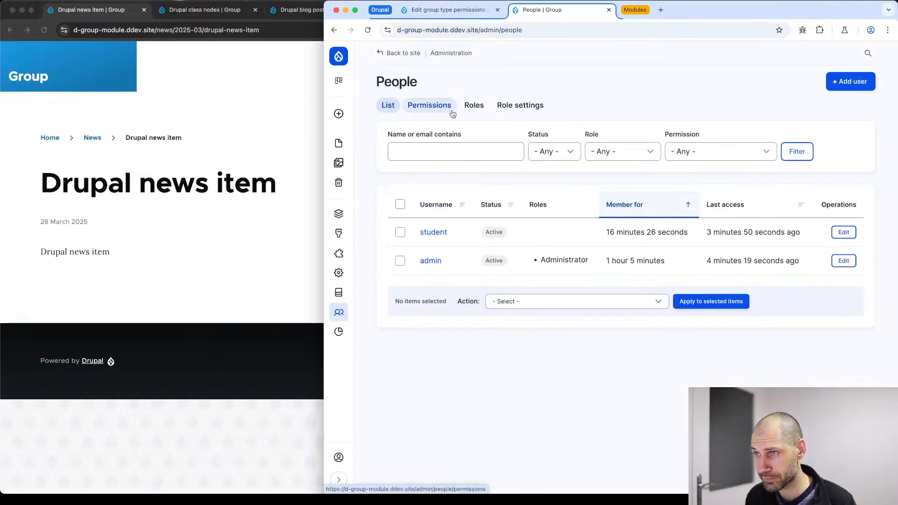
{"action": "left_click", "coordinate": [473, 104]}
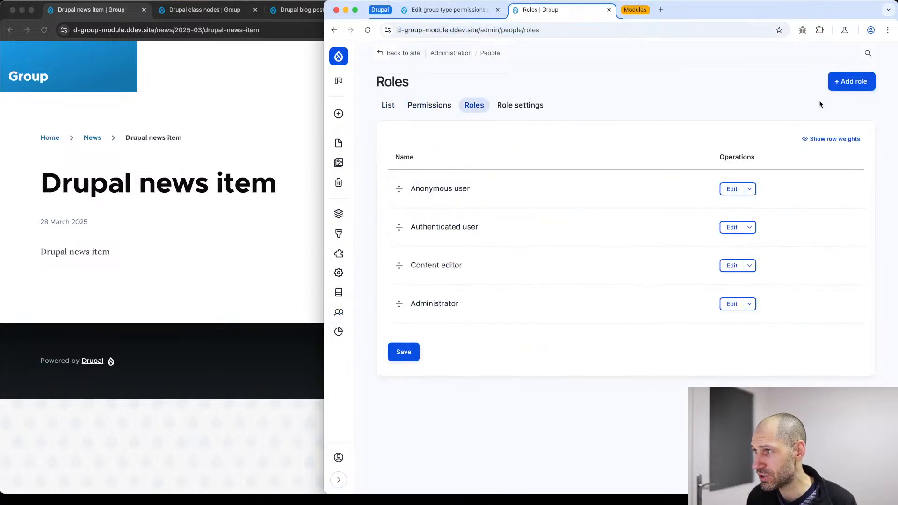
{"action": "left_click", "coordinate": [846, 83]}
{"action": "left_click", "coordinate": [429, 137]}
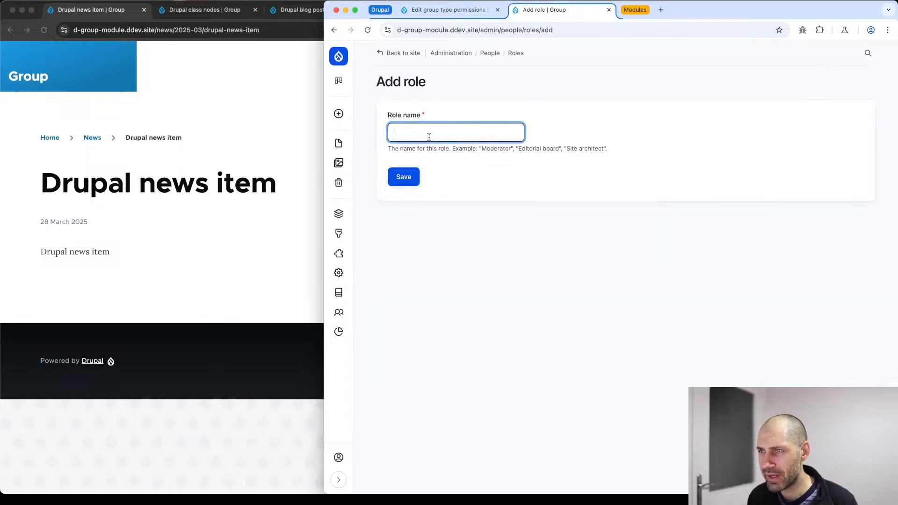
{"action": "type", "text": "Teach"}
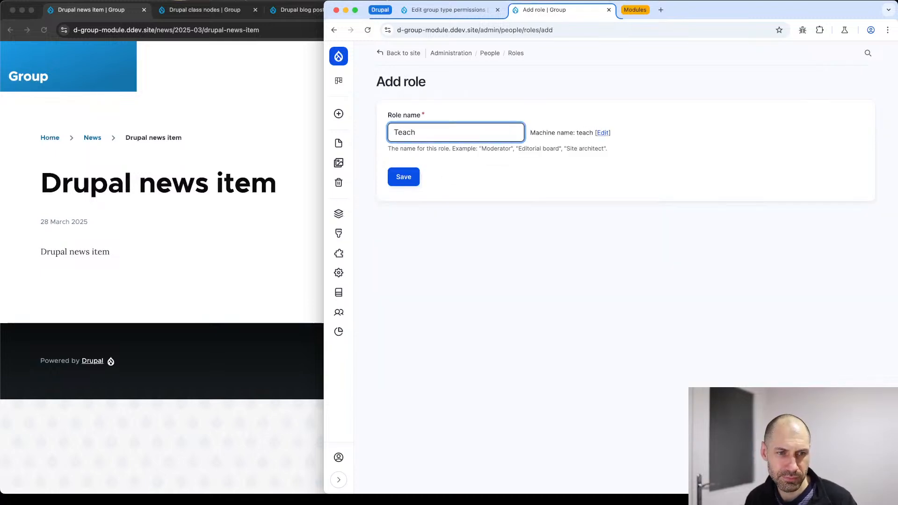
{"action": "type", "text": "er"}
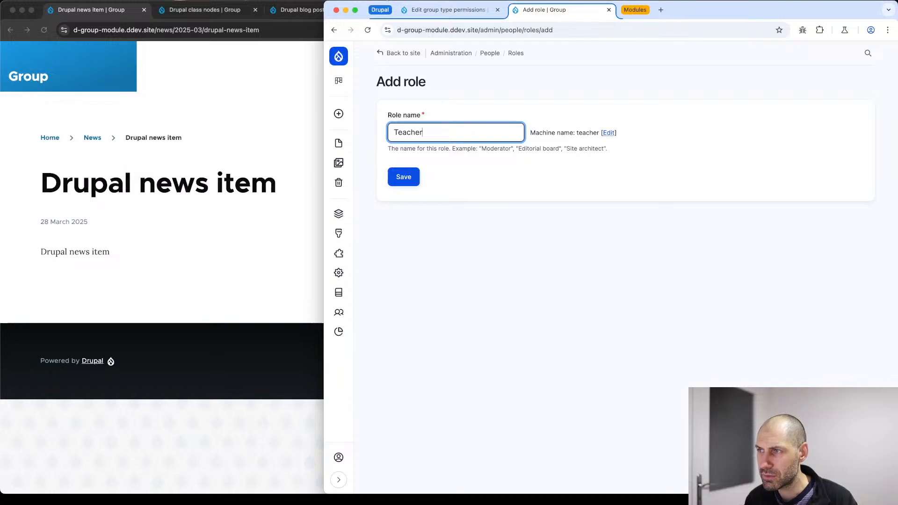
{"action": "left_click", "coordinate": [404, 182]}
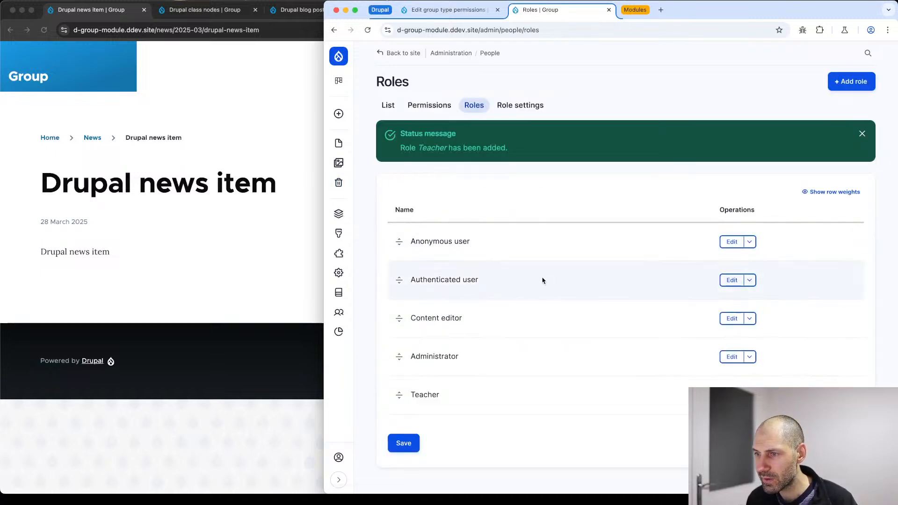
{"action": "left_click", "coordinate": [404, 443]}
Start a new Class group type role named Teacher from the Roles tab.
{"action": "left_click", "coordinate": [482, 13]}
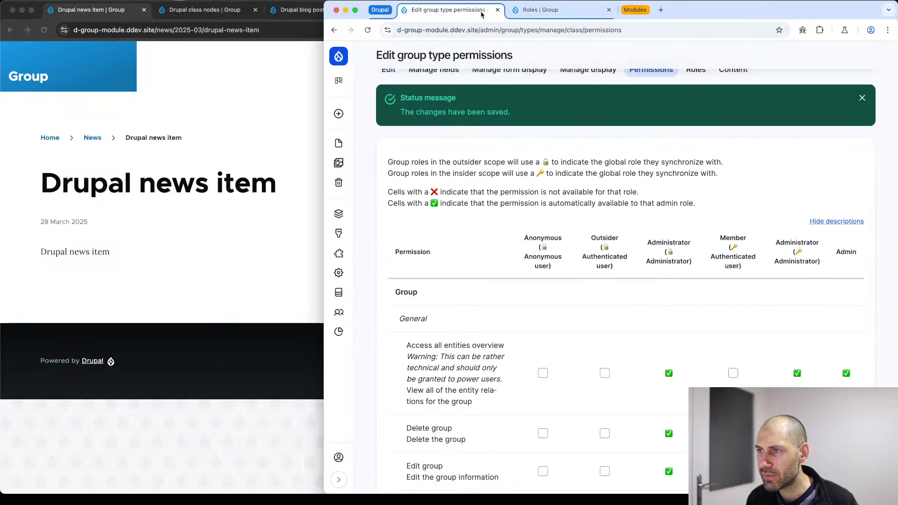
{"action": "scroll", "coordinate": [667, 109], "scroll_direction": "up", "scroll_amount": 1}
{"action": "left_click", "coordinate": [695, 105]}
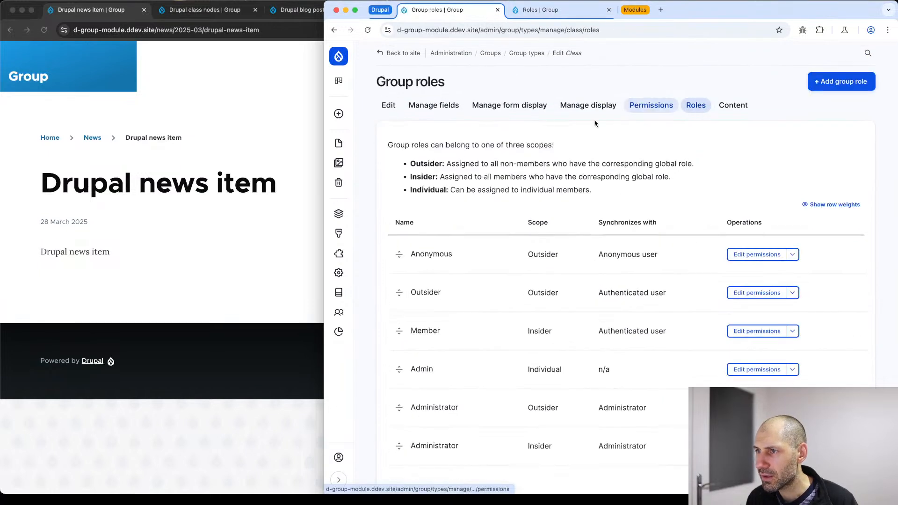
{"action": "left_click", "coordinate": [848, 86]}
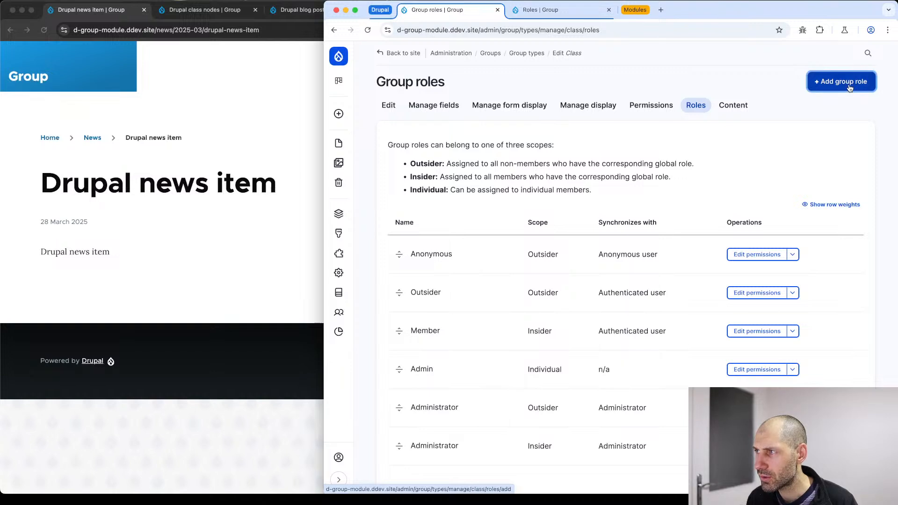
{"action": "left_click", "coordinate": [451, 131]}
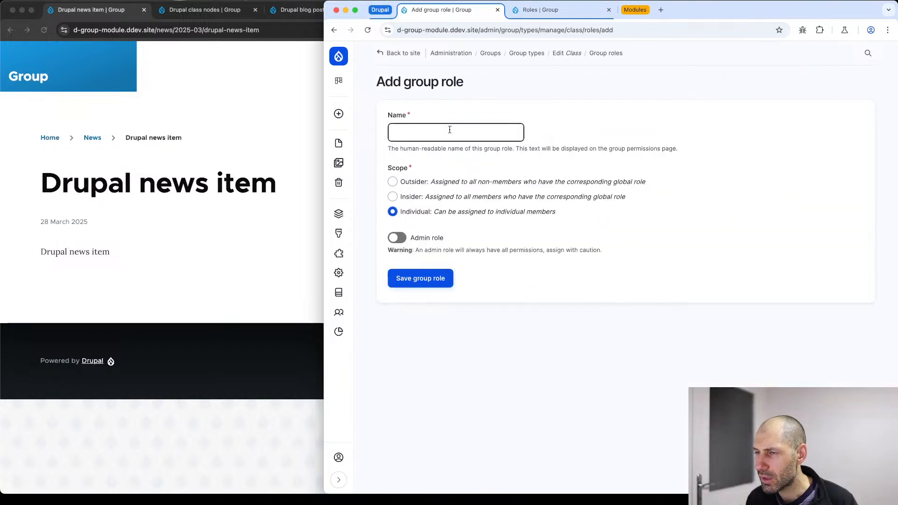
{"action": "left_click", "coordinate": [436, 132]}
{"action": "type", "text": "Teacher"}
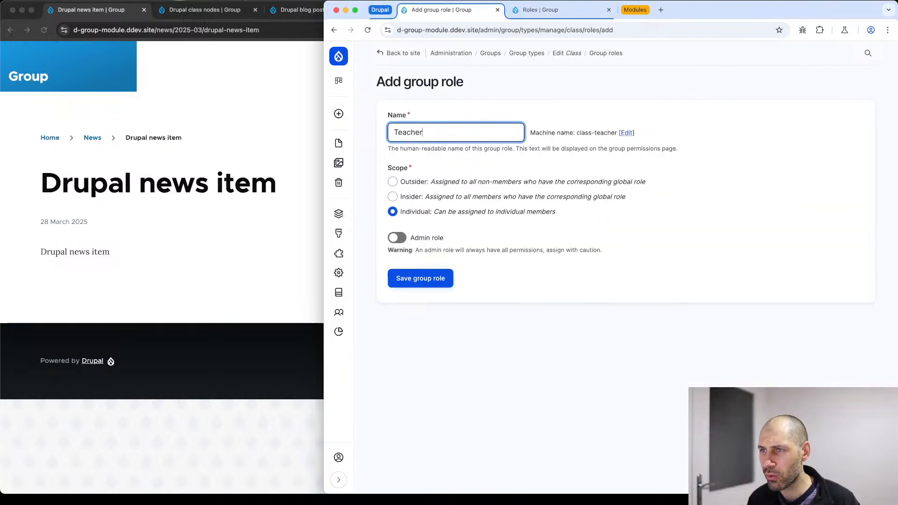
Give the Teacher group role Insider scope synced to global role Teacher, save it, and view permissions.
{"action": "left_click", "coordinate": [428, 199]}
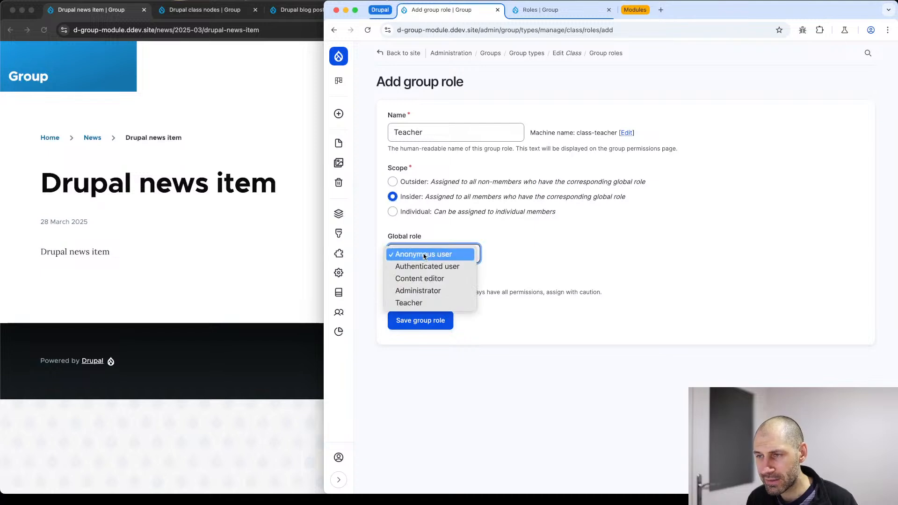
{"action": "left_click", "coordinate": [425, 254]}
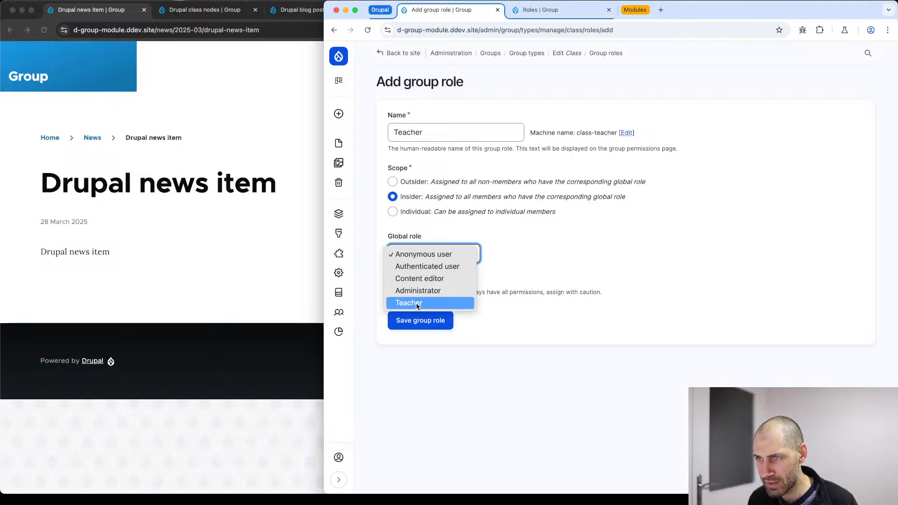
{"action": "left_click", "coordinate": [418, 304]}
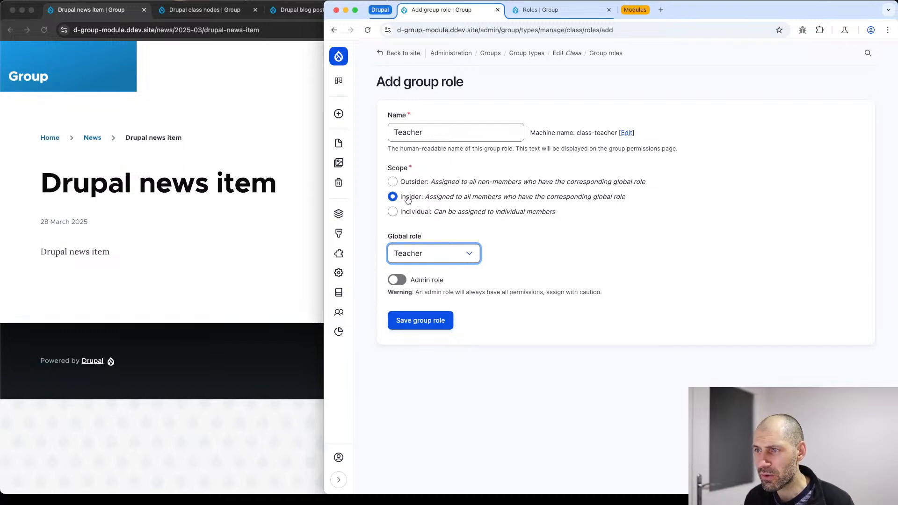
{"action": "left_click", "coordinate": [339, 213]}
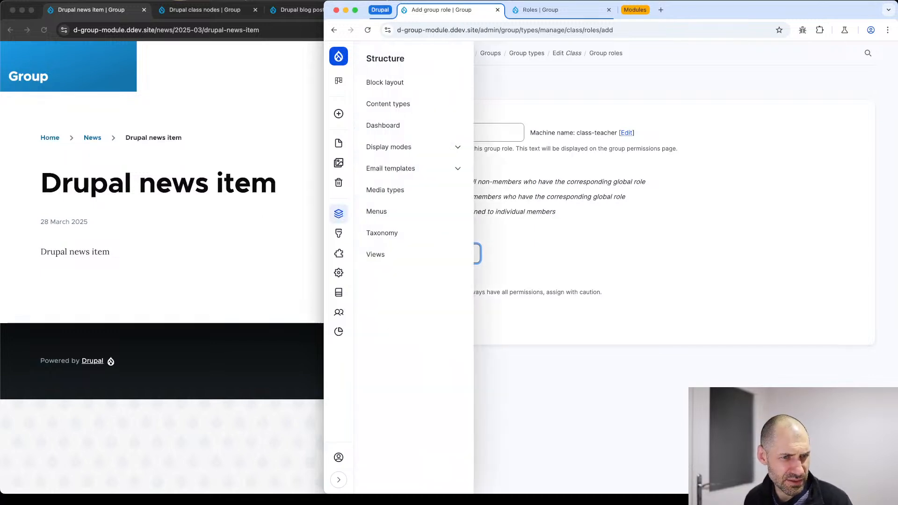
{"action": "left_click", "coordinate": [567, 245]}
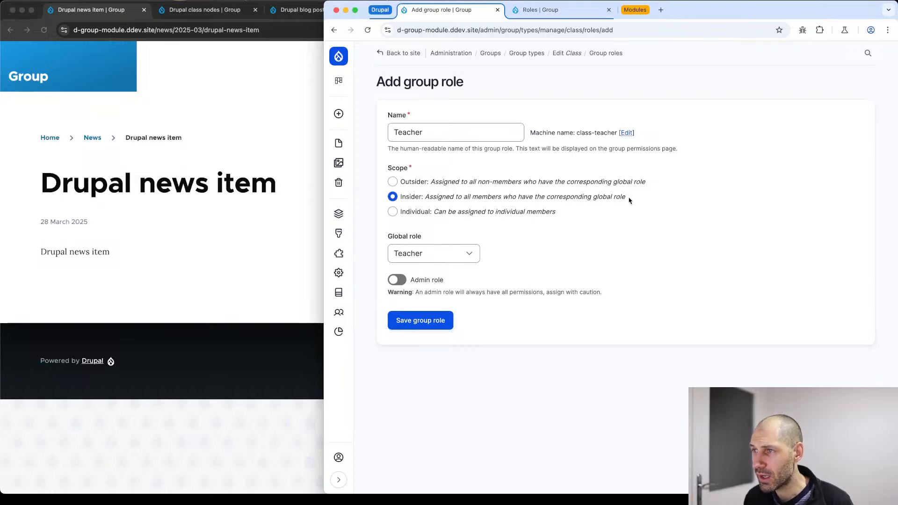
{"action": "left_click_drag", "start_coordinate": [628, 200], "coordinate": [496, 198]}
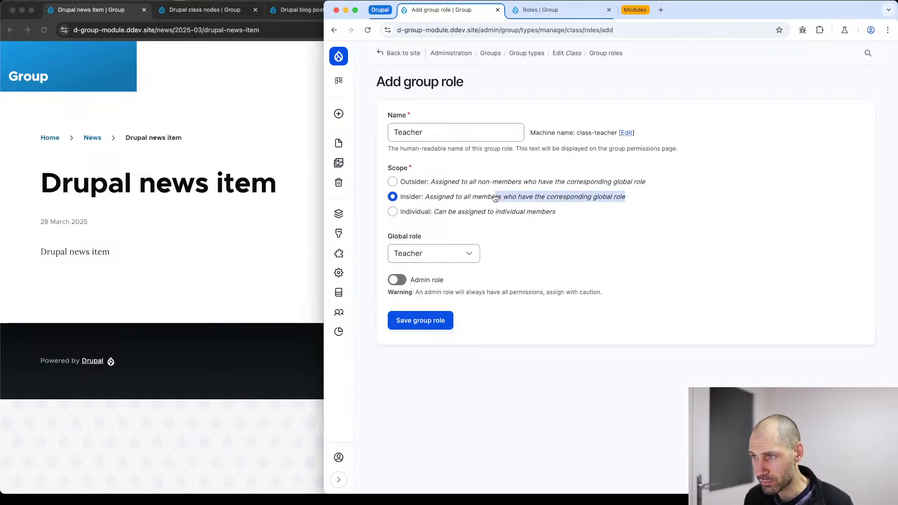
{"action": "left_click", "coordinate": [658, 196]}
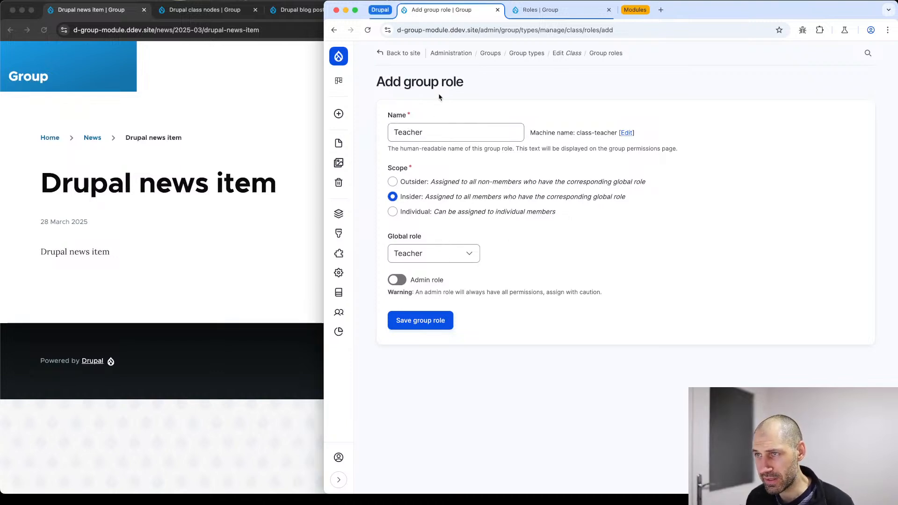
{"action": "left_click", "coordinate": [421, 321]}
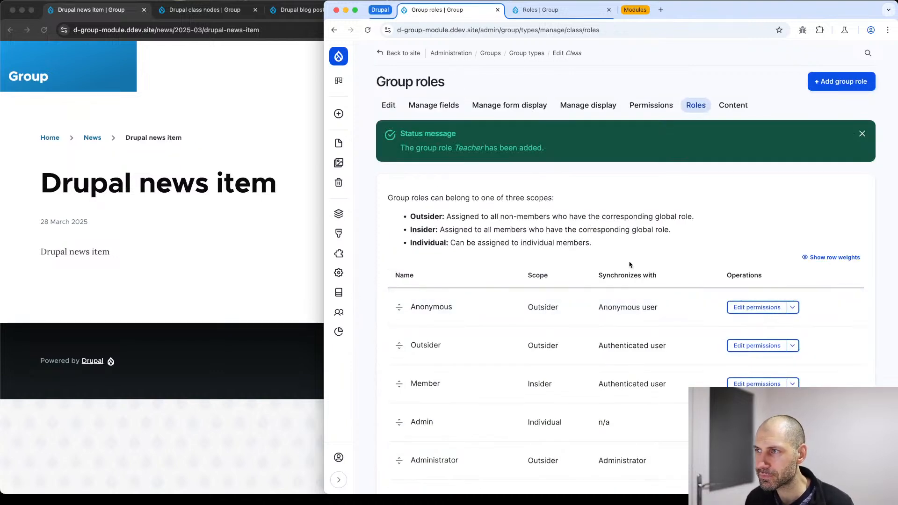
{"action": "left_click", "coordinate": [665, 106]}
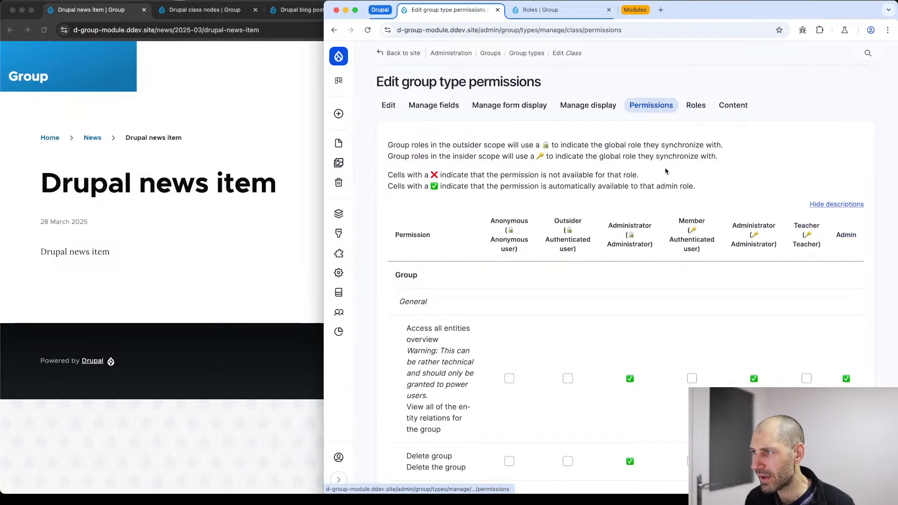
{"action": "scroll", "coordinate": [749, 225], "scroll_direction": "down", "scroll_amount": 5}
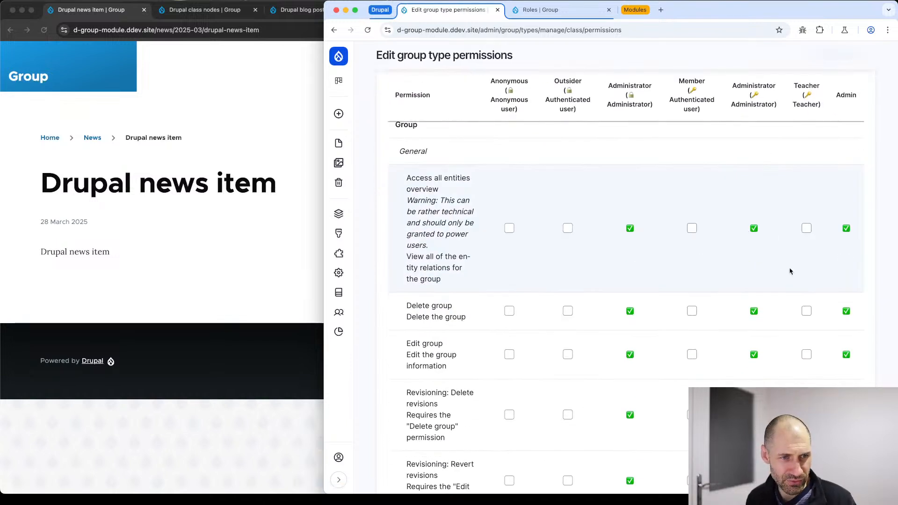
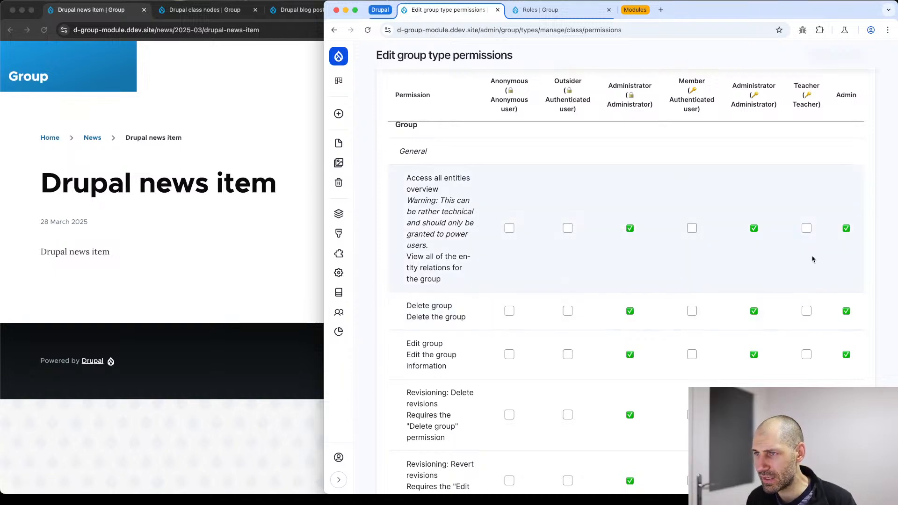
Give Teacher the entities overview, view group, administer and view members, and node overview permissions.
{"action": "left_click_drag", "start_coordinate": [403, 179], "coordinate": [468, 191]}
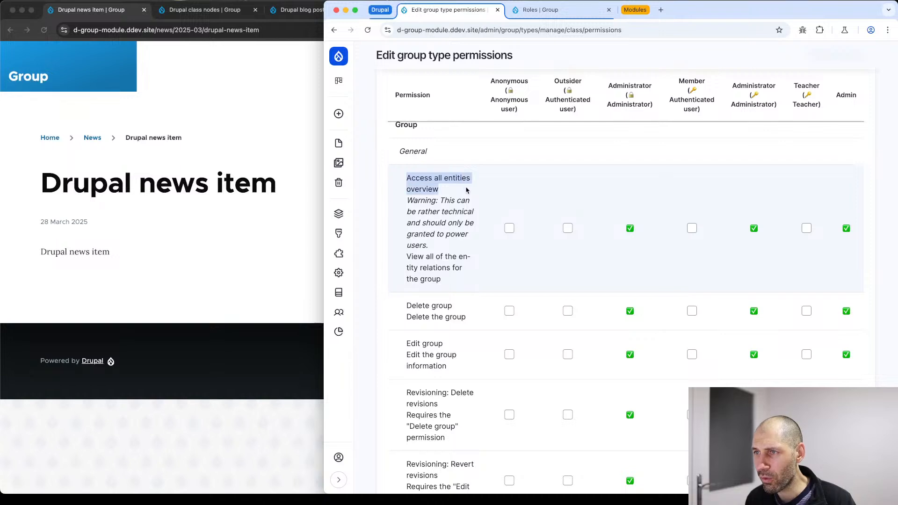
{"action": "left_click", "coordinate": [836, 206]}
{"action": "left_click", "coordinate": [807, 229]}
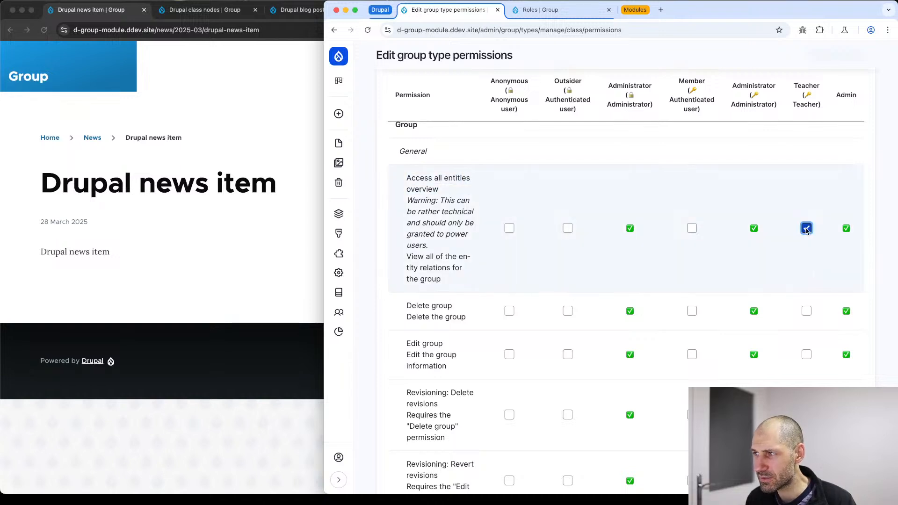
{"action": "scroll", "coordinate": [807, 231], "scroll_direction": "down", "scroll_amount": 3}
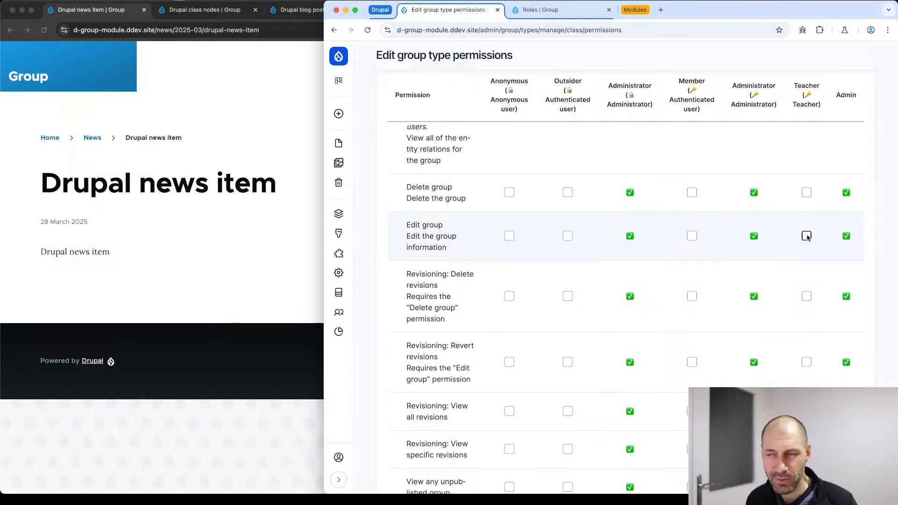
{"action": "scroll", "coordinate": [799, 287], "scroll_direction": "down", "scroll_amount": 5}
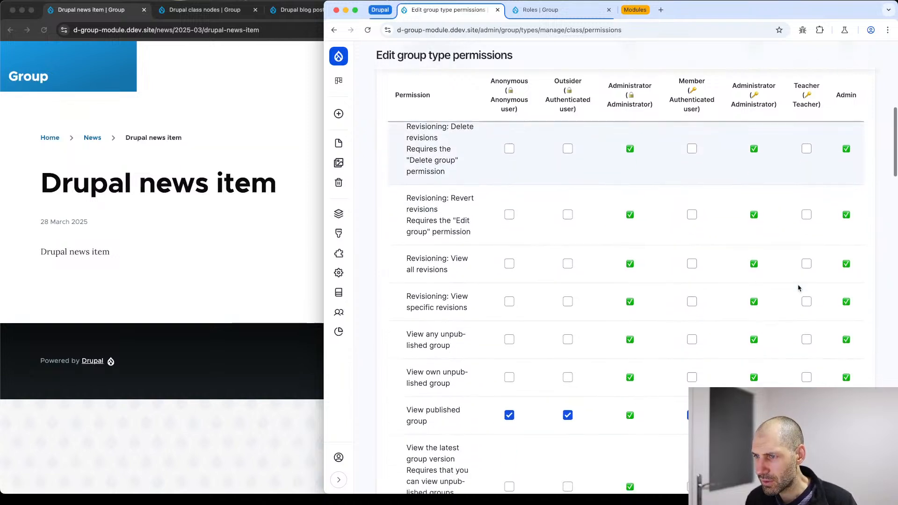
{"action": "left_click", "coordinate": [808, 367]}
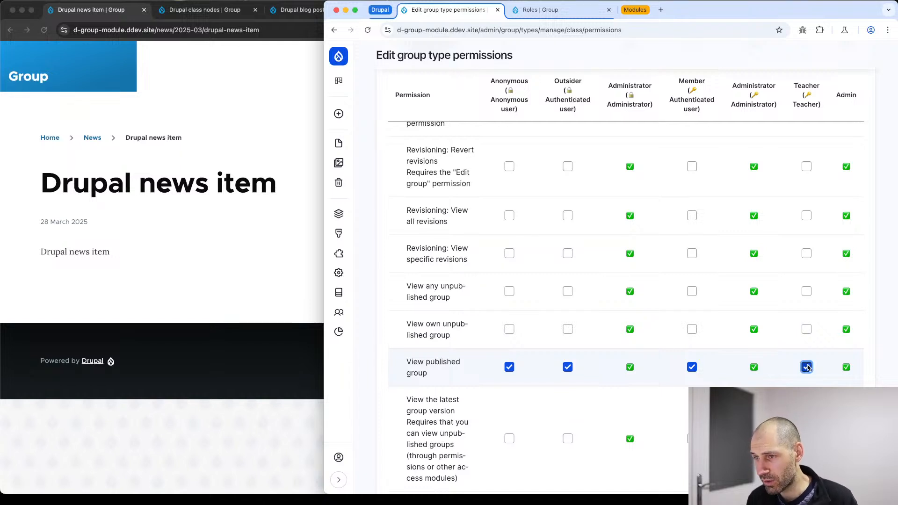
{"action": "scroll", "coordinate": [805, 371], "scroll_direction": "down", "scroll_amount": 4}
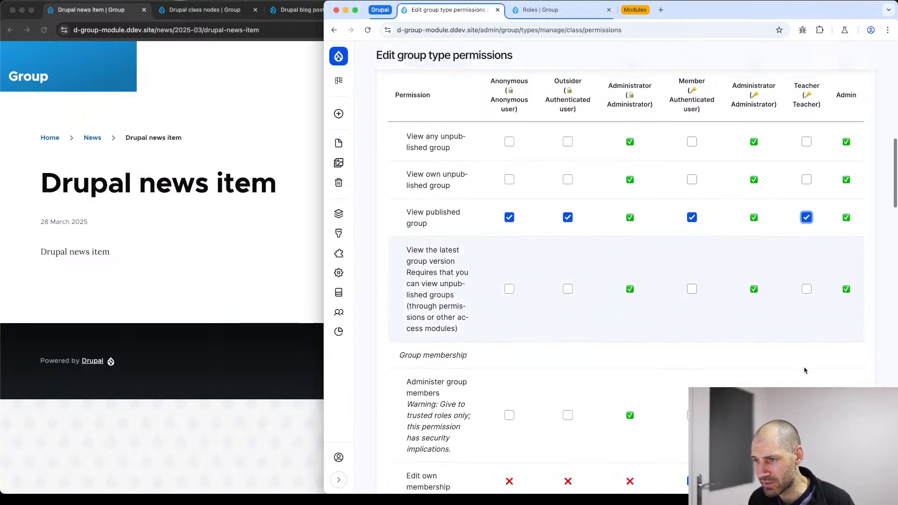
{"action": "scroll", "coordinate": [806, 365], "scroll_direction": "down", "scroll_amount": 2}
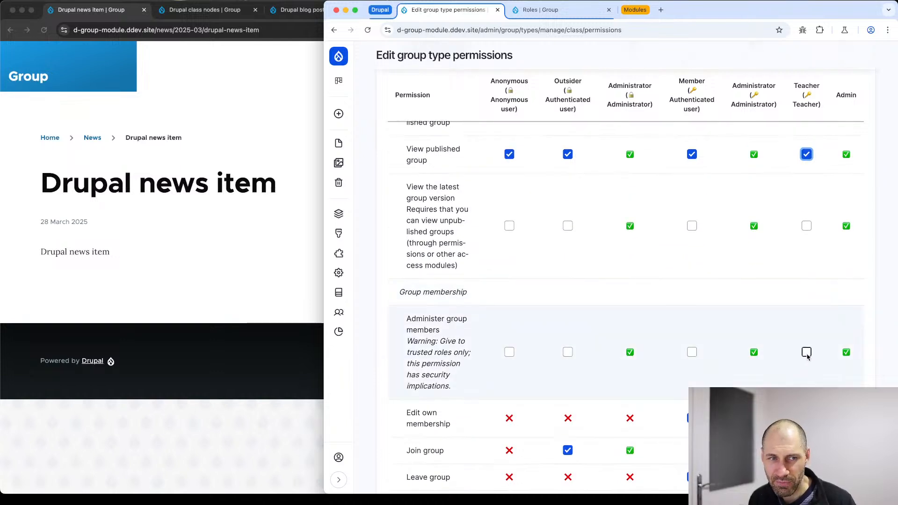
{"action": "left_click", "coordinate": [807, 353]}
{"action": "scroll", "coordinate": [805, 358], "scroll_direction": "down", "scroll_amount": 3}
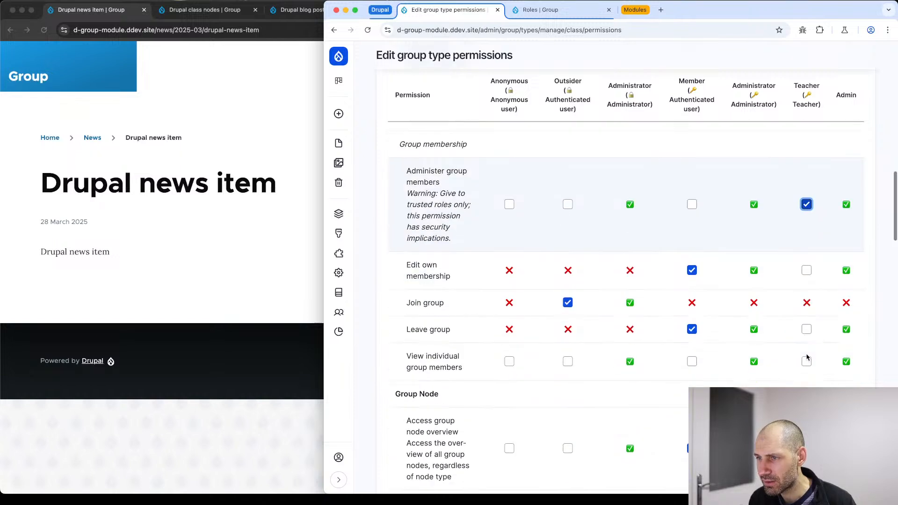
{"action": "left_click", "coordinate": [806, 361]}
{"action": "scroll", "coordinate": [796, 360], "scroll_direction": "down", "scroll_amount": 4}
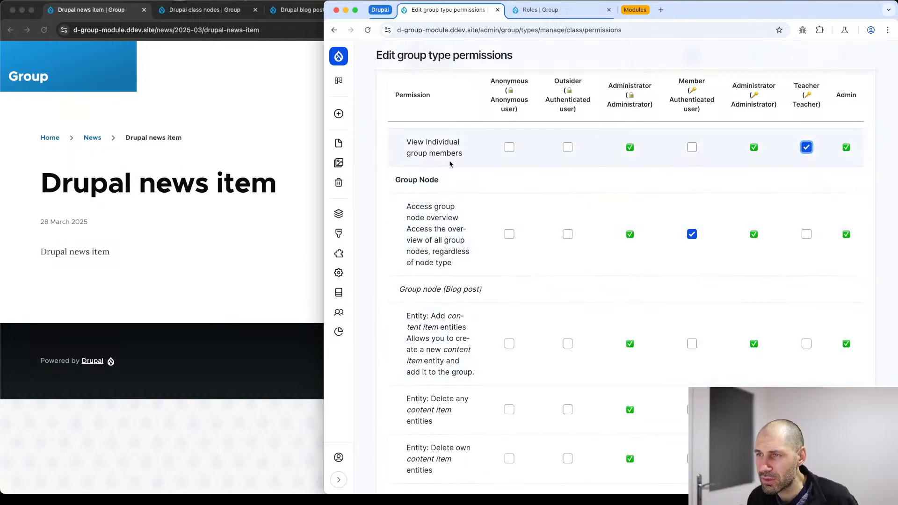
{"action": "left_click", "coordinate": [806, 234]}
Let Teacher add, delete, edit, view and view unpublished blog posts in the group.
{"action": "scroll", "coordinate": [531, 281], "scroll_direction": "down", "scroll_amount": 1}
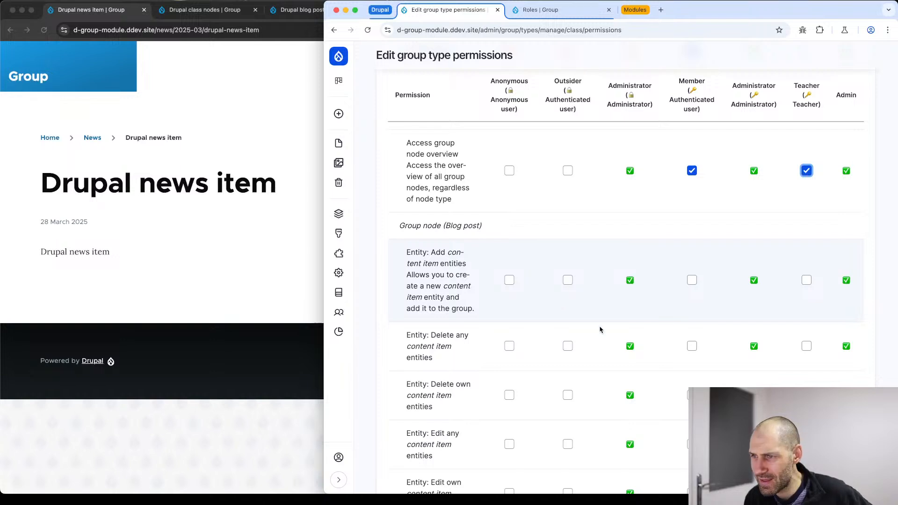
{"action": "scroll", "coordinate": [679, 300], "scroll_direction": "down", "scroll_amount": 1}
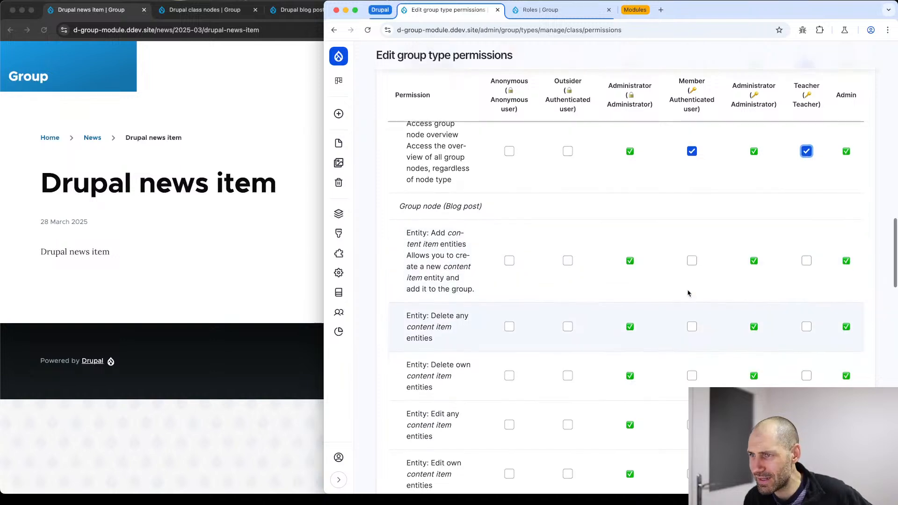
{"action": "left_click", "coordinate": [807, 261]}
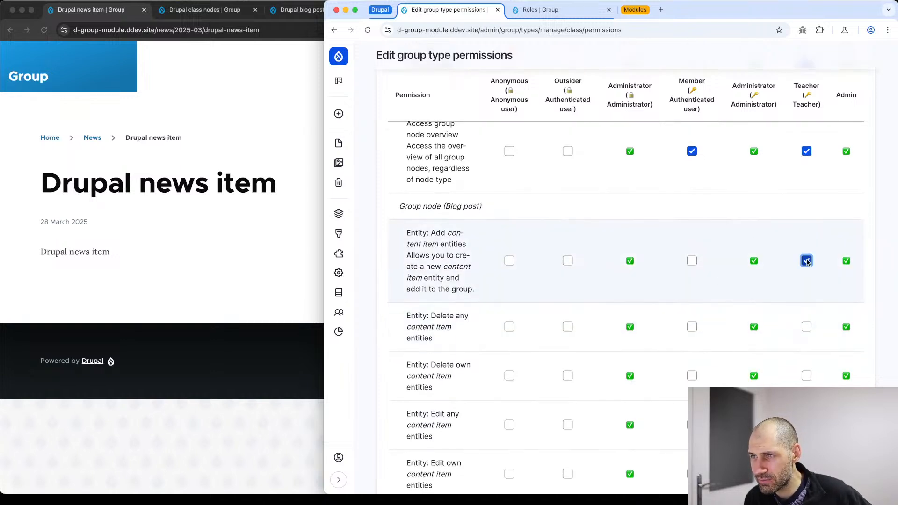
{"action": "scroll", "coordinate": [808, 262], "scroll_direction": "down", "scroll_amount": 3}
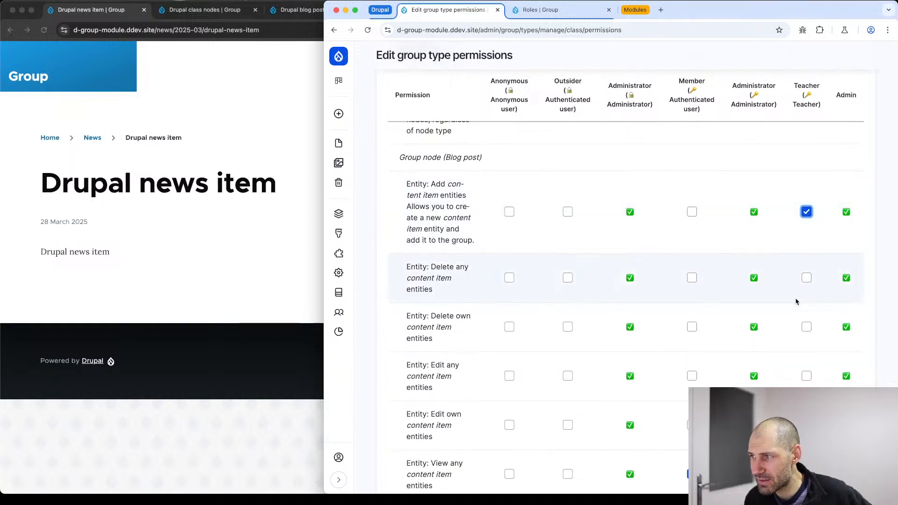
{"action": "left_click", "coordinate": [807, 278]}
{"action": "scroll", "coordinate": [774, 373], "scroll_direction": "down", "scroll_amount": 3}
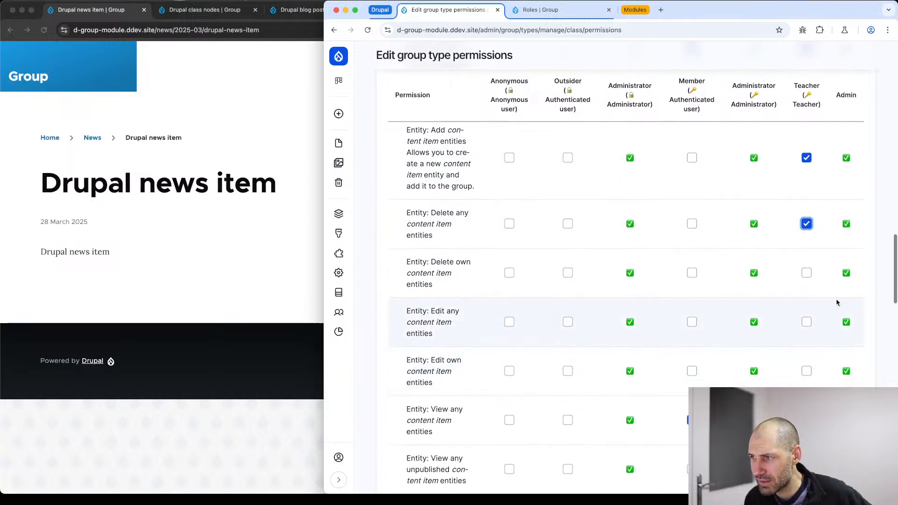
{"action": "left_click", "coordinate": [808, 323]}
{"action": "scroll", "coordinate": [809, 321], "scroll_direction": "down", "scroll_amount": 3}
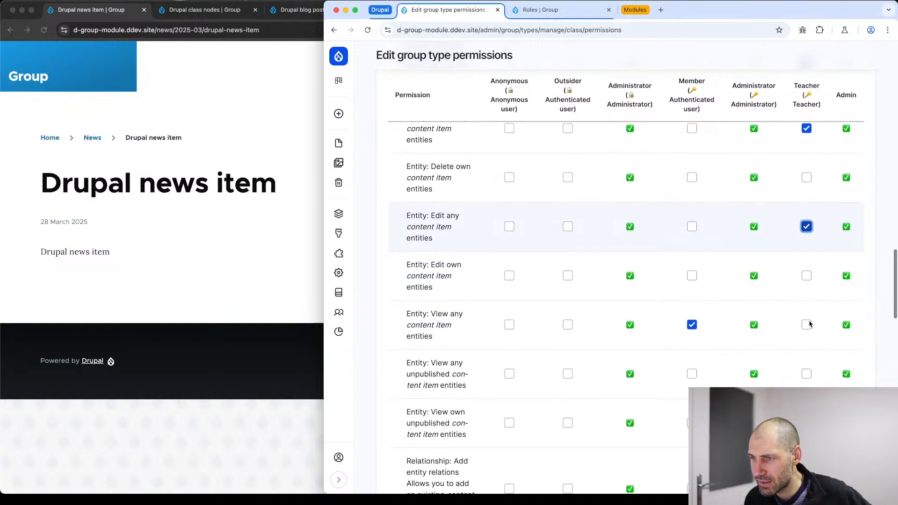
{"action": "left_click", "coordinate": [807, 314]}
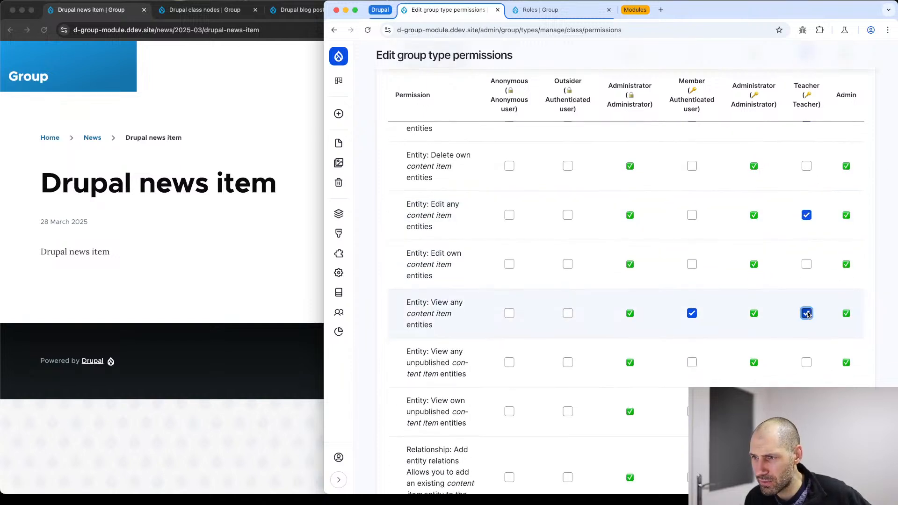
{"action": "left_click", "coordinate": [806, 363]}
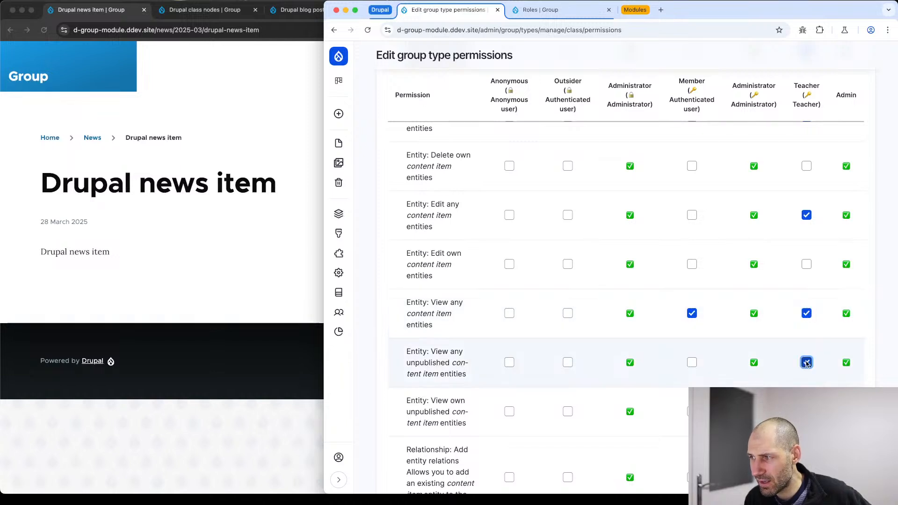
Let Teacher add, delete, edit, view and view unpublished news items, then save the permissions.
{"action": "scroll", "coordinate": [807, 364], "scroll_direction": "down", "scroll_amount": 3}
{"action": "scroll", "coordinate": [806, 364], "scroll_direction": "down", "scroll_amount": 2}
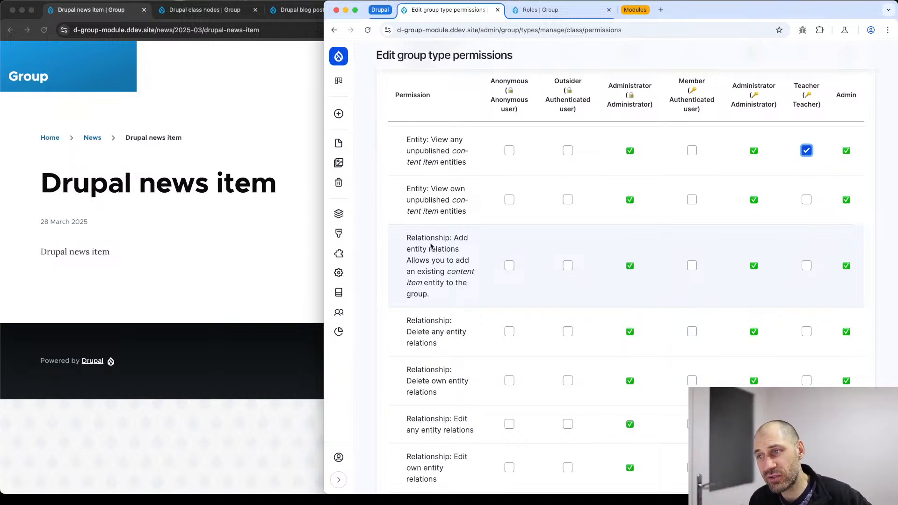
{"action": "scroll", "coordinate": [435, 255], "scroll_direction": "down", "scroll_amount": 5}
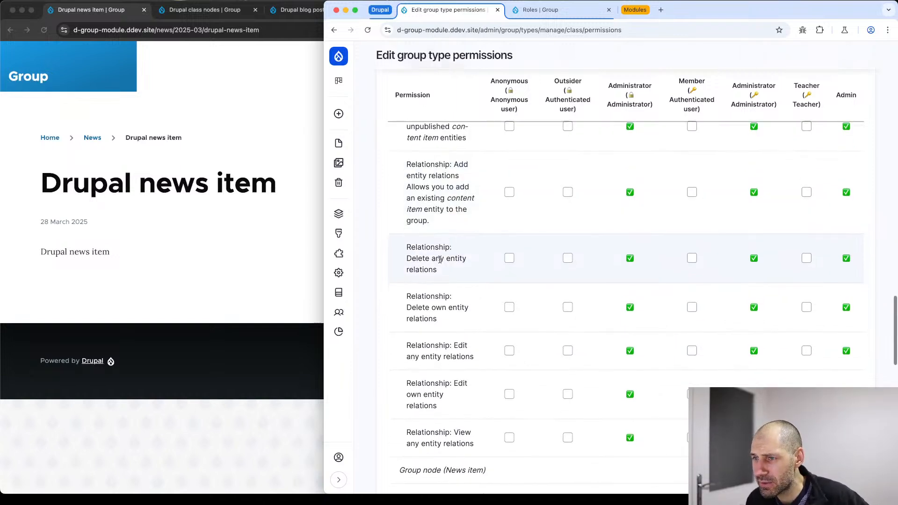
{"action": "scroll", "coordinate": [441, 267], "scroll_direction": "down", "scroll_amount": 1}
{"action": "left_click", "coordinate": [807, 338]}
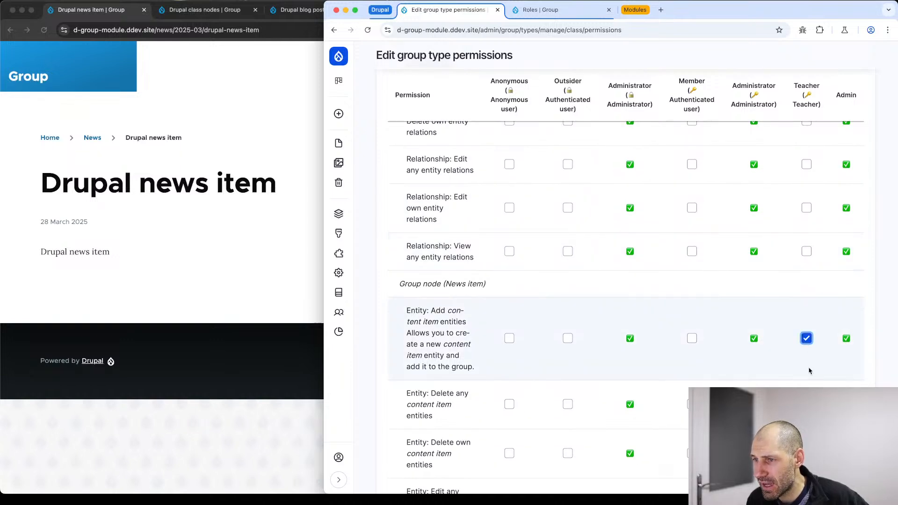
{"action": "scroll", "coordinate": [807, 338], "scroll_direction": "down", "scroll_amount": 3}
{"action": "left_click", "coordinate": [806, 254]}
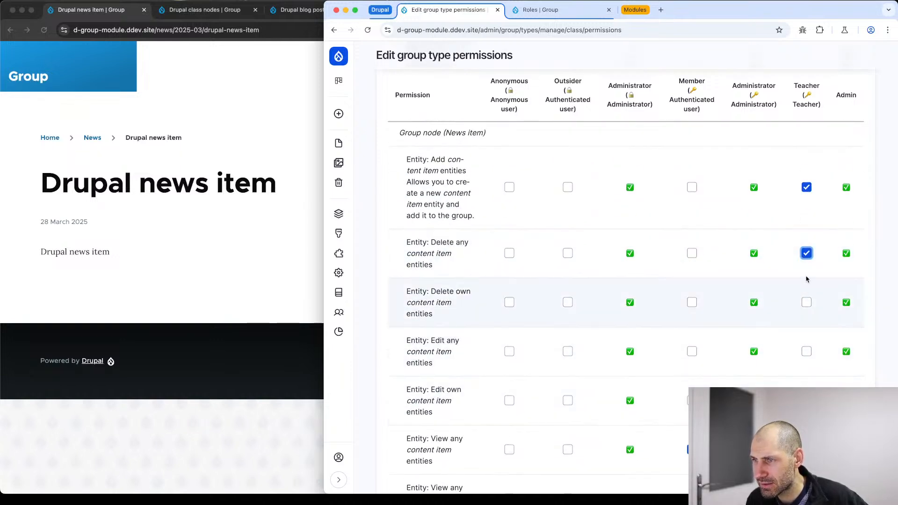
{"action": "left_click", "coordinate": [807, 351]}
{"action": "scroll", "coordinate": [806, 355], "scroll_direction": "down", "scroll_amount": 3}
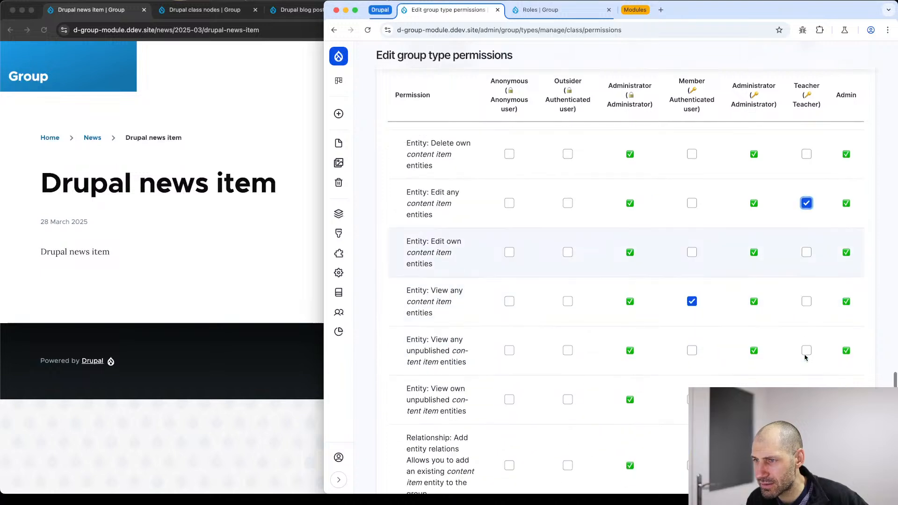
{"action": "left_click", "coordinate": [806, 302]}
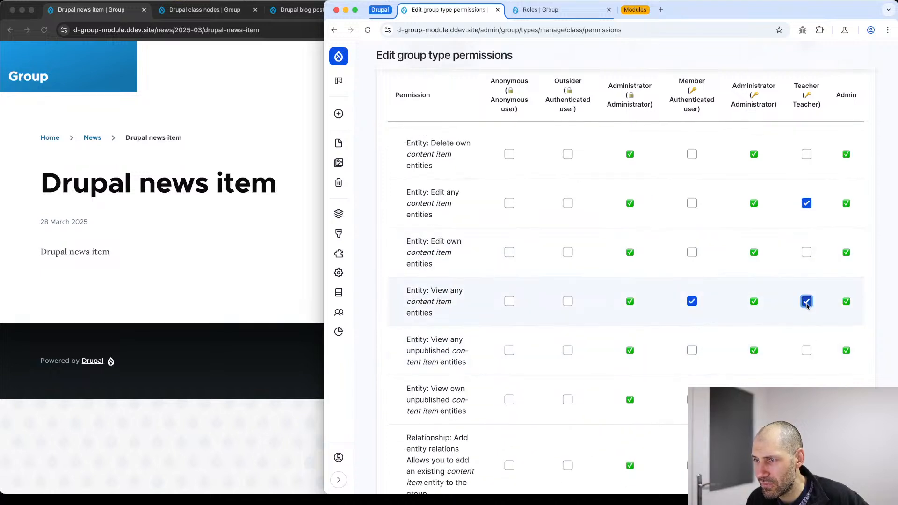
{"action": "left_click", "coordinate": [807, 350]}
{"action": "scroll", "coordinate": [811, 356], "scroll_direction": "down", "scroll_amount": 1}
{"action": "scroll", "coordinate": [811, 357], "scroll_direction": "down", "scroll_amount": 3}
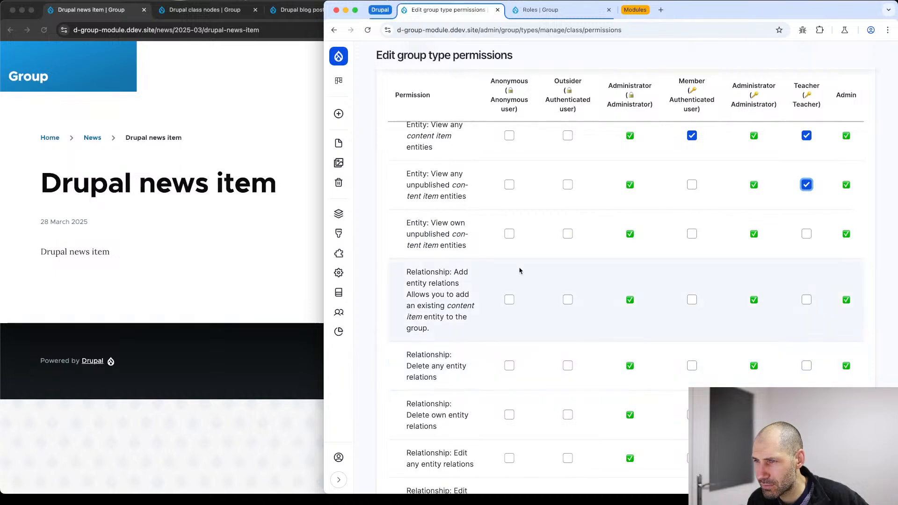
{"action": "scroll", "coordinate": [496, 276], "scroll_direction": "down", "scroll_amount": 3}
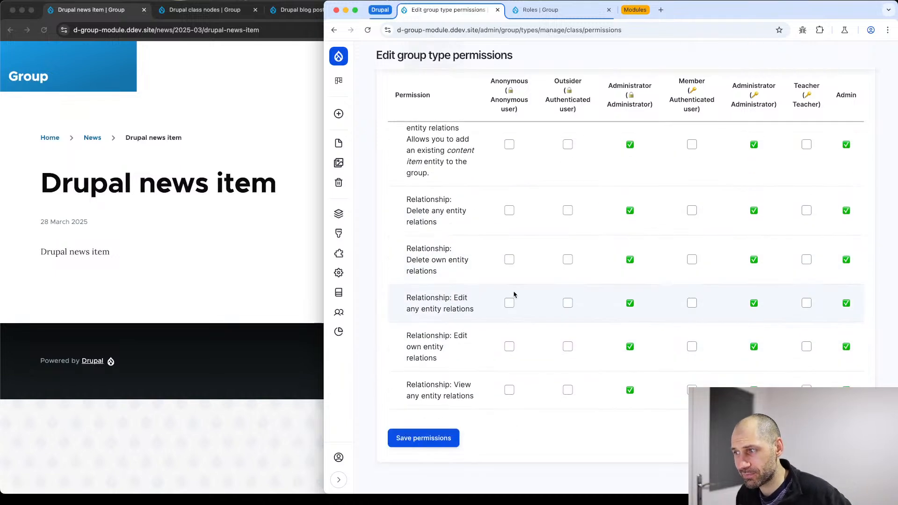
{"action": "left_click", "coordinate": [439, 431]}
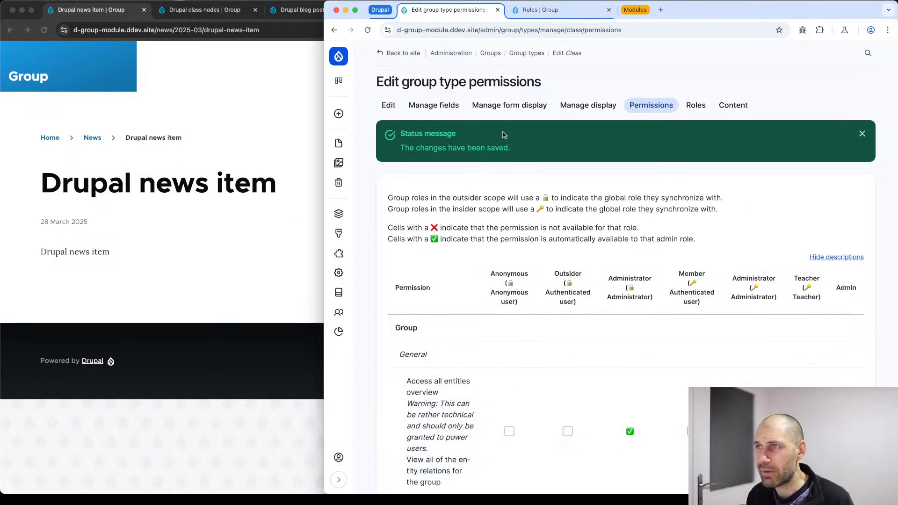
Start a new user account, entering its e-mail address and the username teacher.
{"action": "left_click", "coordinate": [531, 12]}
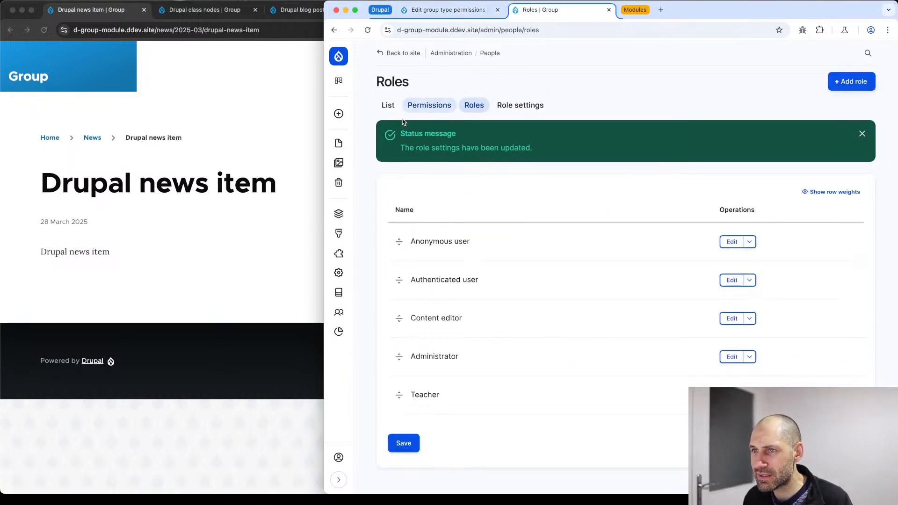
{"action": "left_click", "coordinate": [490, 55], "text": "super"}
{"action": "left_click", "coordinate": [628, 15]}
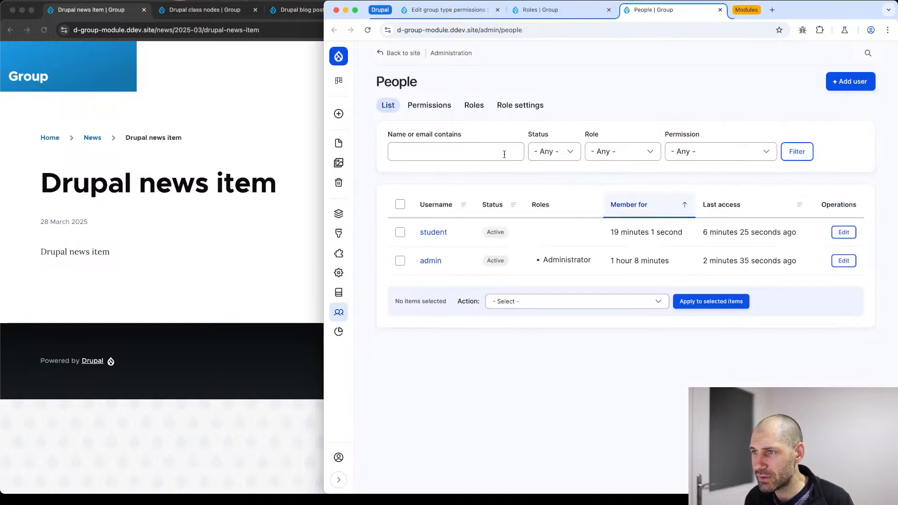
{"action": "left_click", "coordinate": [851, 81]}
{"action": "left_click", "coordinate": [509, 126]}
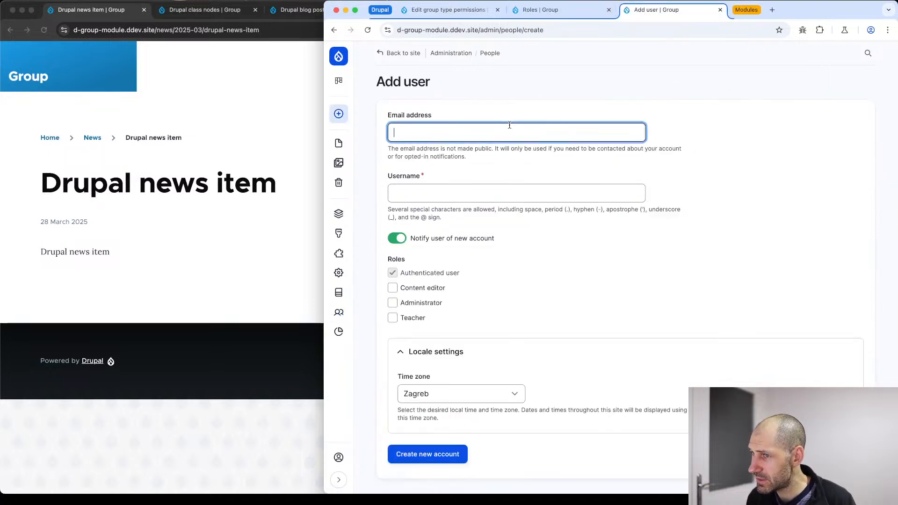
{"action": "type", "text": "teacher"}
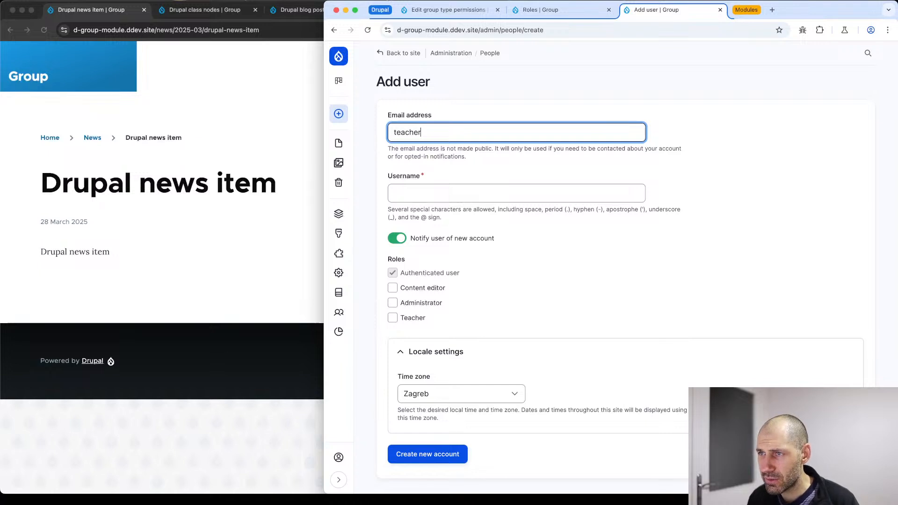
{"action": "key", "text": "super+a"}
{"action": "key", "text": "Right"}
{"action": "type", "text": "@"}
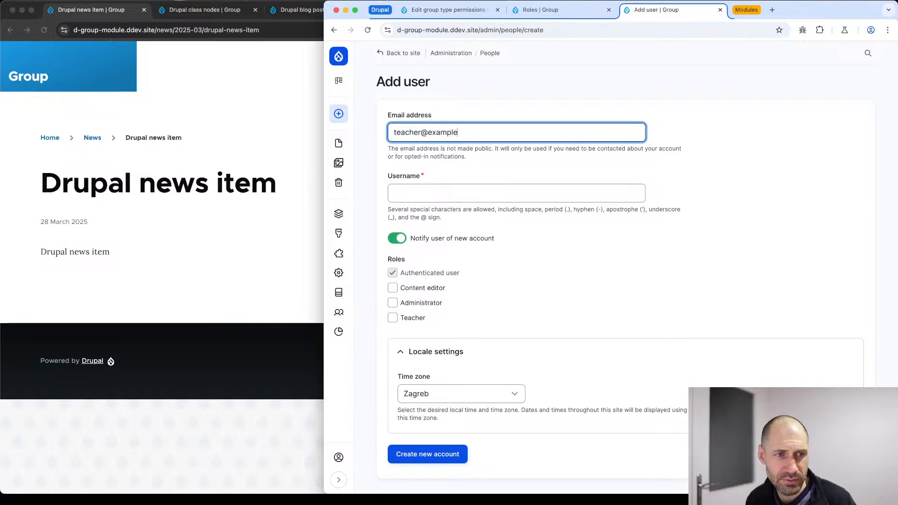
{"action": "type", "text": "example.com"}
{"action": "key", "text": "Tab"}
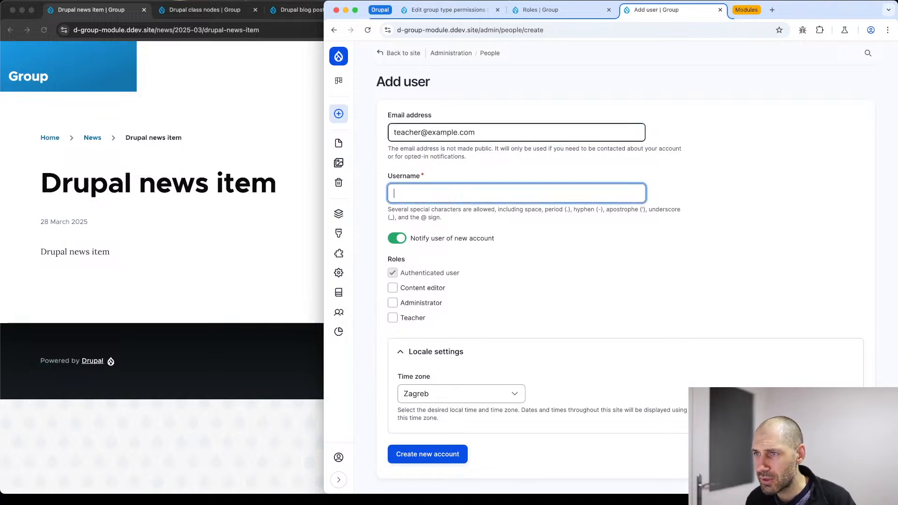
{"action": "type", "text": "teacher"}
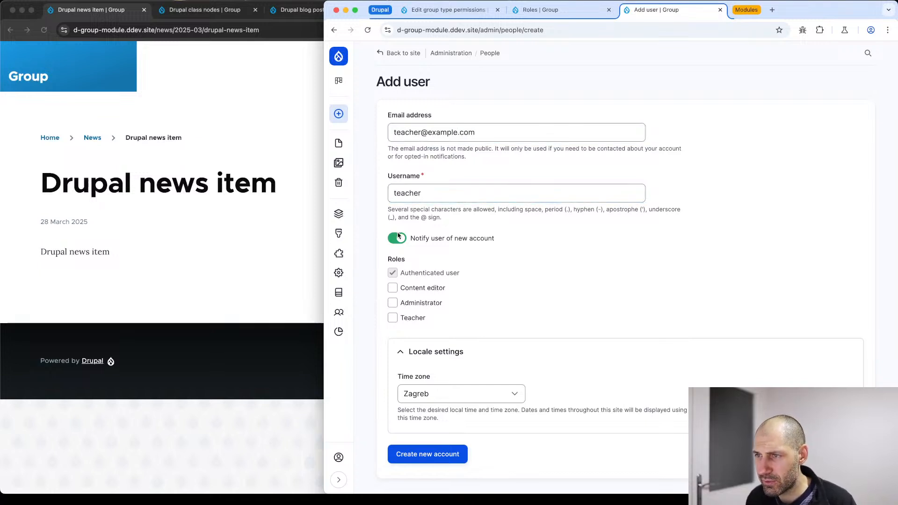
Turn off the user notification, set and confirm the password, assign Teacher, and create the account.
{"action": "left_click", "coordinate": [397, 238]}
{"action": "left_click", "coordinate": [423, 275]}
{"action": "type", "text": "teacher"}
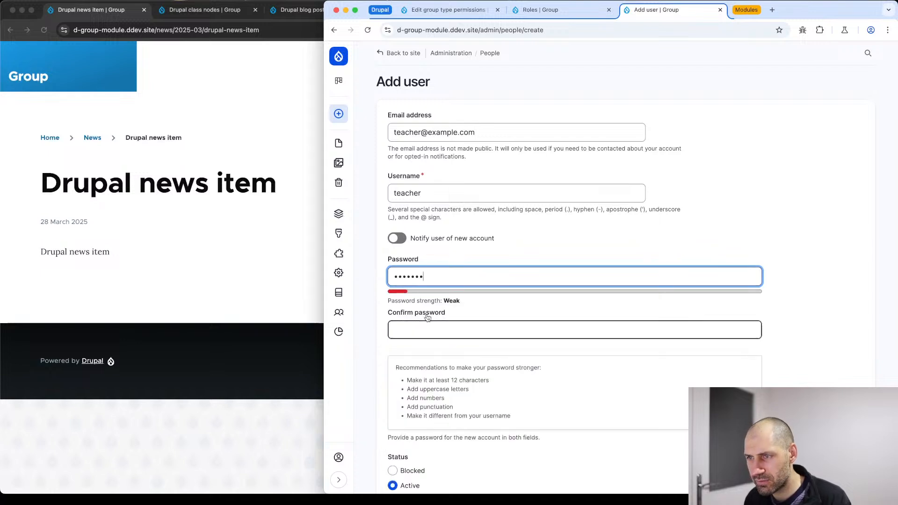
{"action": "key", "text": "Tab"}
{"action": "type", "text": "teacher"}
{"action": "scroll", "coordinate": [425, 332], "scroll_direction": "down", "scroll_amount": 4}
{"action": "left_click", "coordinate": [393, 409]}
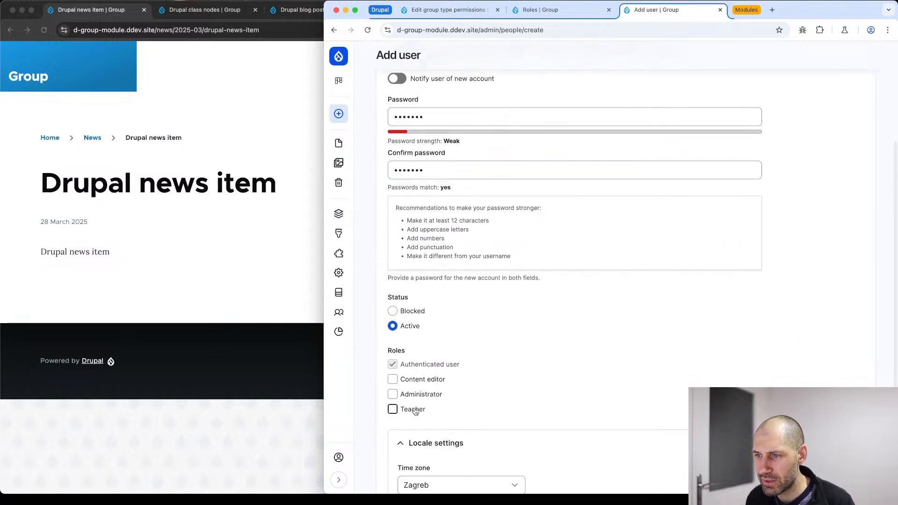
{"action": "scroll", "coordinate": [547, 378], "scroll_direction": "down", "scroll_amount": 3}
{"action": "left_click", "coordinate": [438, 428]}
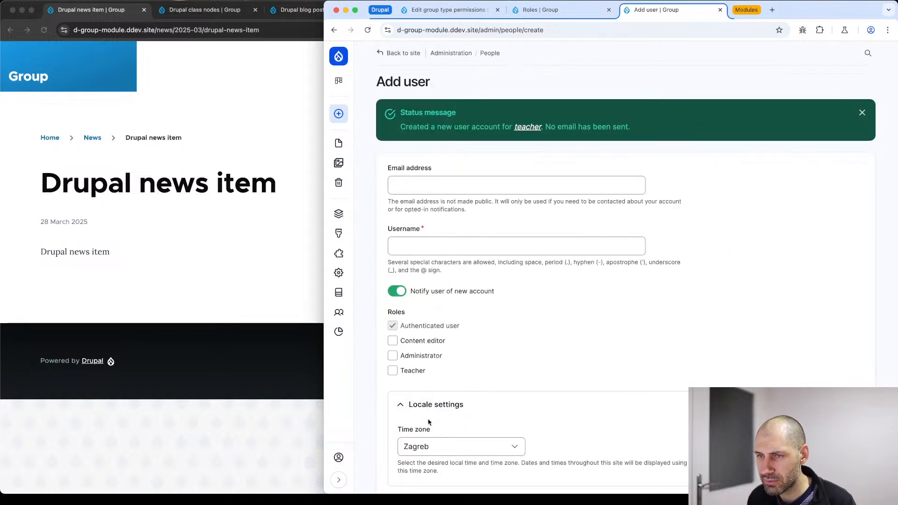
{"action": "left_click", "coordinate": [239, 307]}
In the private window, log out and log back in as teacher.
{"action": "left_click", "coordinate": [412, 84]}
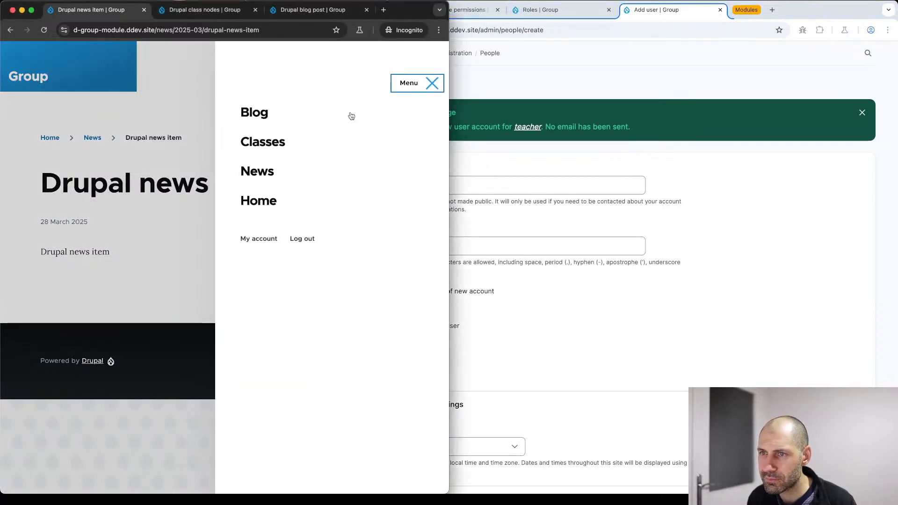
{"action": "left_click", "coordinate": [310, 240]}
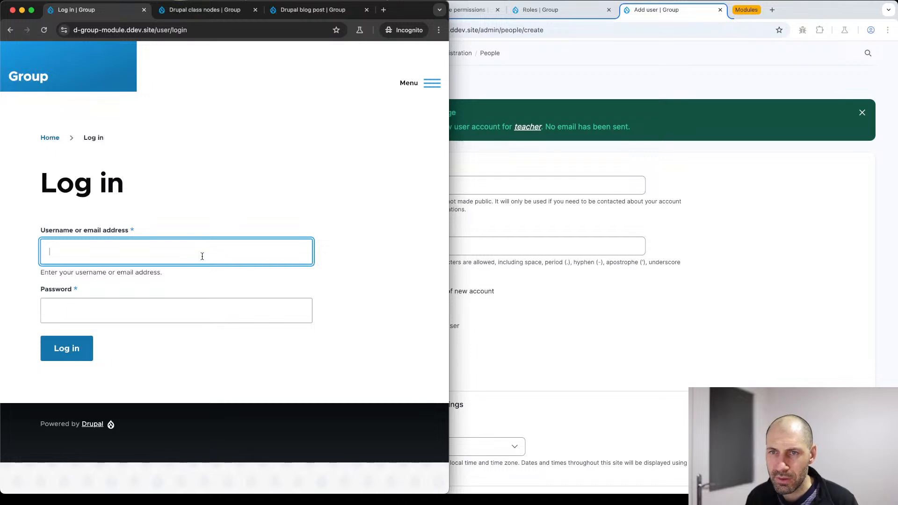
{"action": "type", "text": "teacher"}
{"action": "key", "text": "Tab"}
{"action": "key", "text": "Return"}
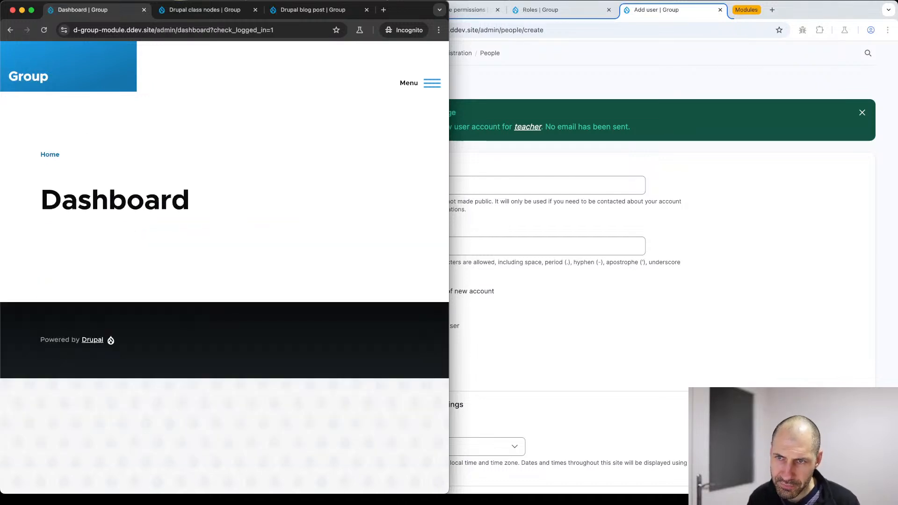
Open the Drupal class group page from Menu > Classes.
{"action": "left_click", "coordinate": [423, 82]}
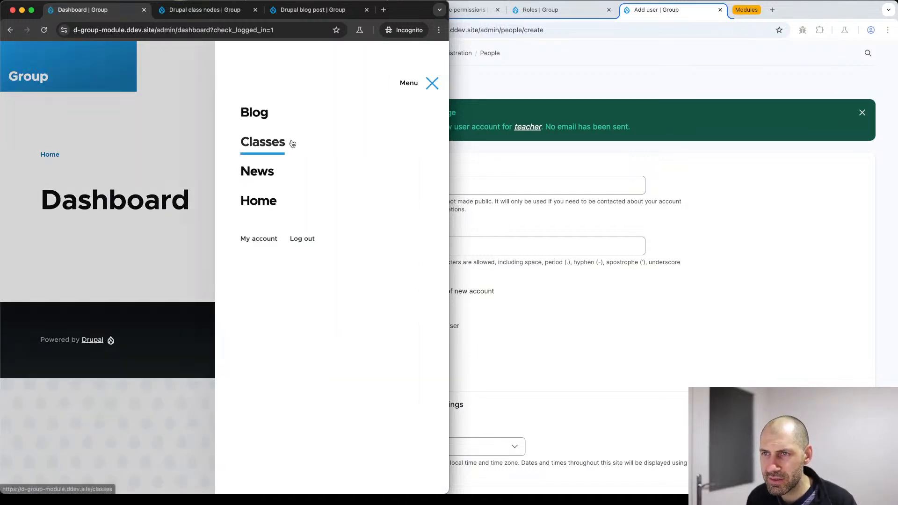
{"action": "left_click", "coordinate": [271, 142]}
{"action": "left_click", "coordinate": [71, 275]}
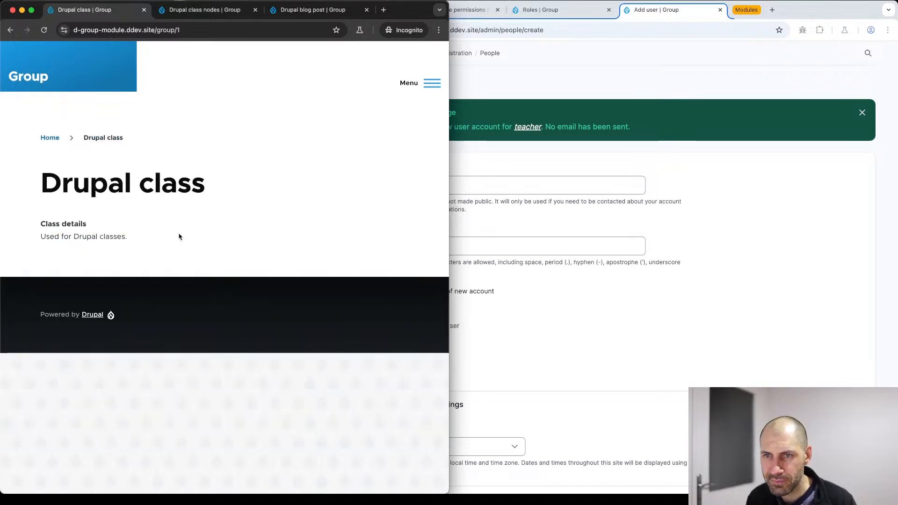
{"action": "left_click_drag", "start_coordinate": [179, 237], "coordinate": [18, 183]}
{"action": "left_click", "coordinate": [19, 183]}
{"action": "left_click", "coordinate": [689, 249]}
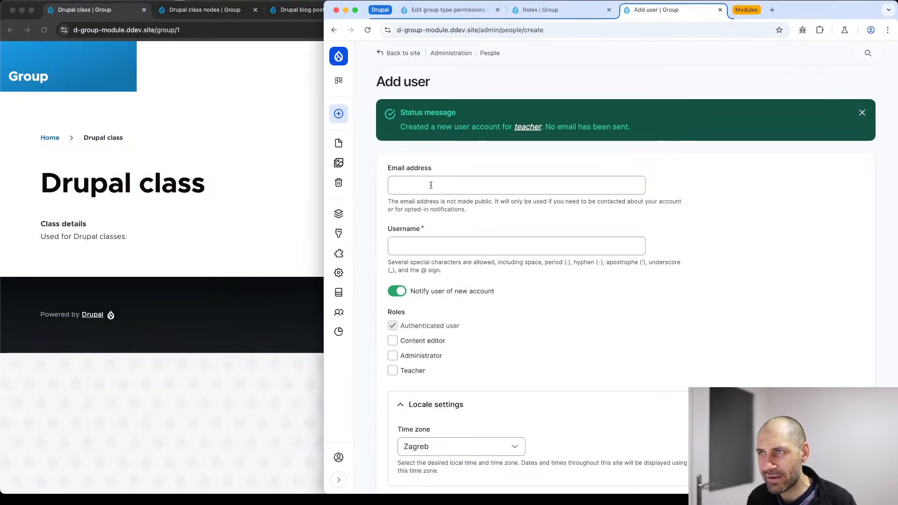
Add the teacher user to Drupal class from the group's Members tab and save the membership.
{"action": "left_click", "coordinate": [449, 9]}
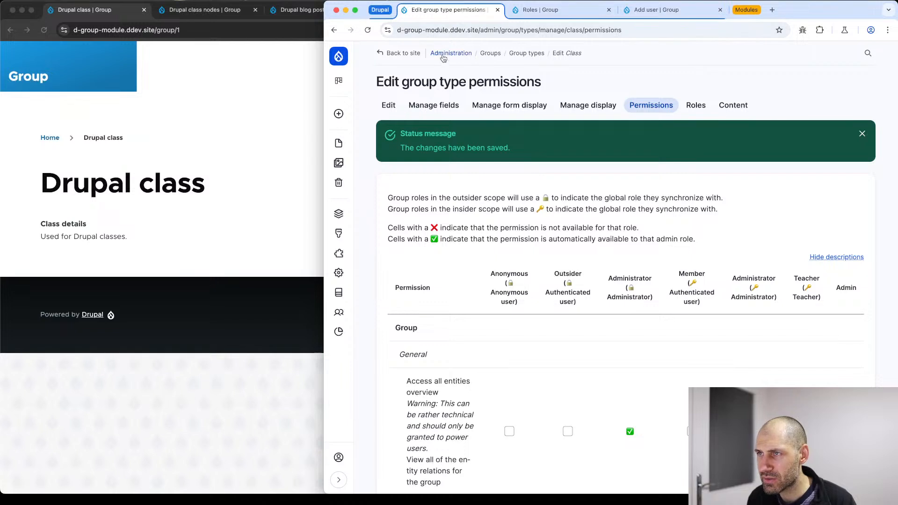
{"action": "left_click", "coordinate": [490, 53]}
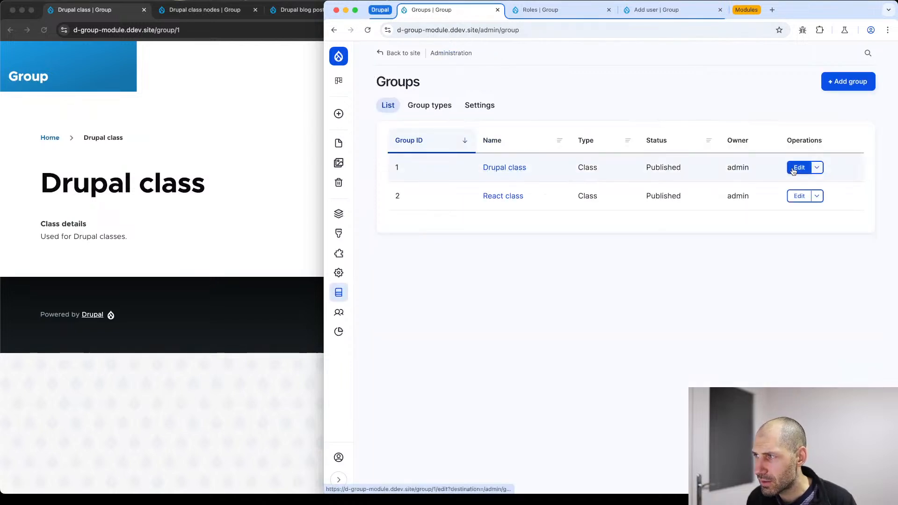
{"action": "left_click", "coordinate": [514, 167]}
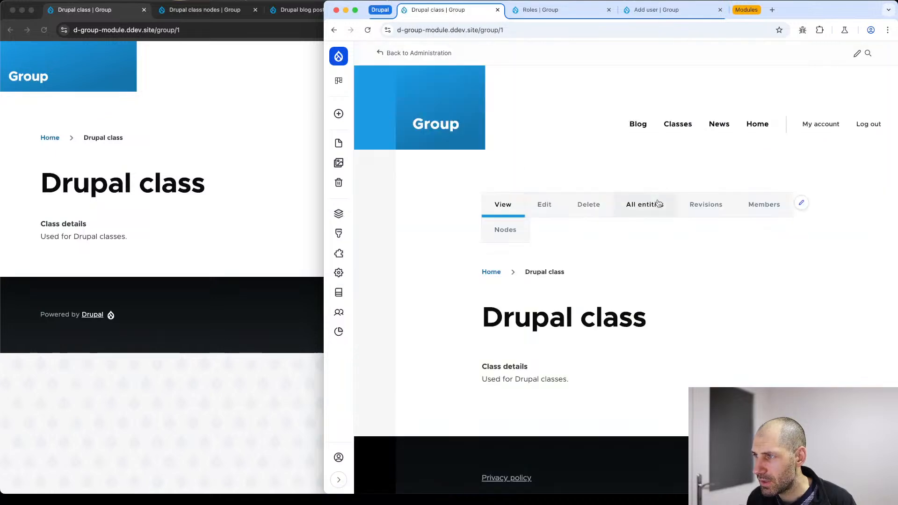
{"action": "left_click", "coordinate": [764, 205]}
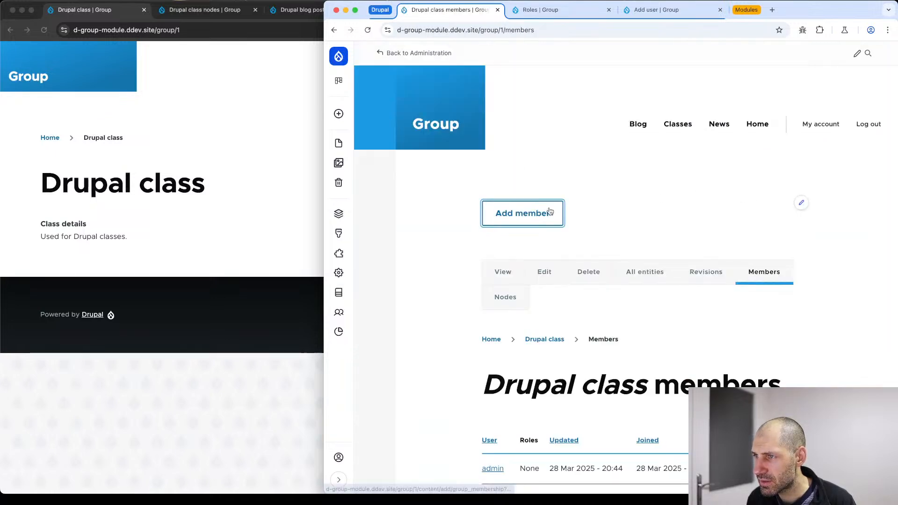
{"action": "left_click", "coordinate": [552, 213]}
{"action": "left_click", "coordinate": [465, 147]}
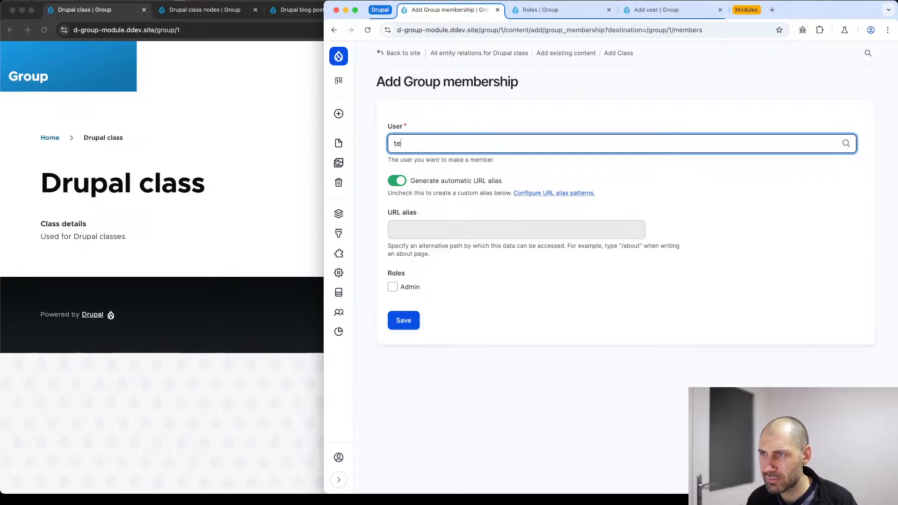
{"action": "left_click", "coordinate": [464, 166]}
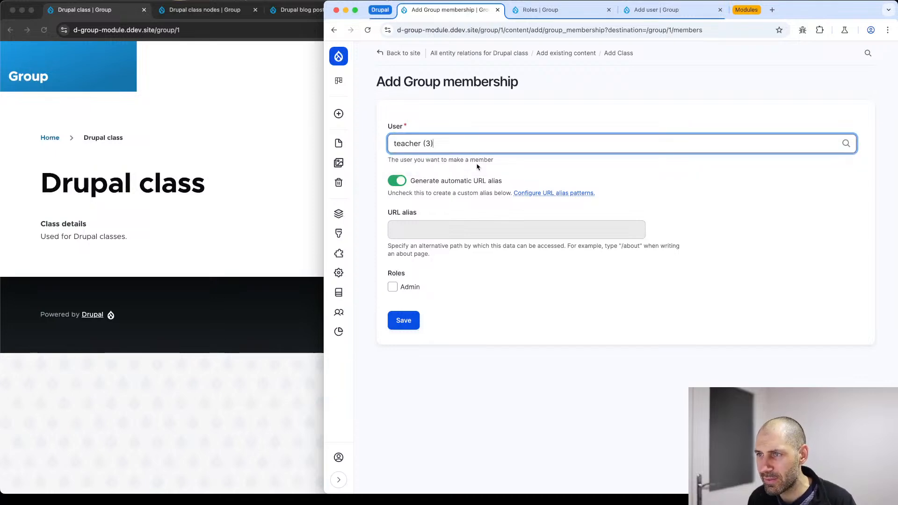
{"action": "left_click", "coordinate": [414, 331]}
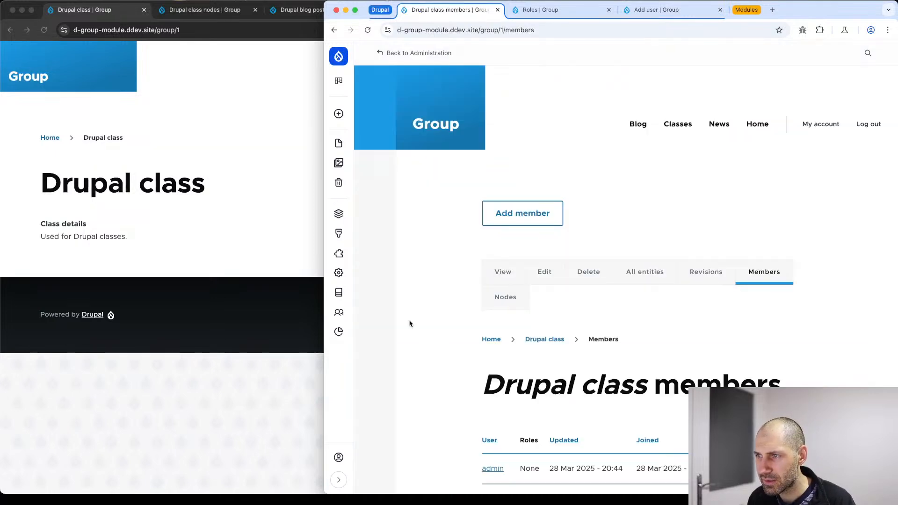
{"action": "scroll", "coordinate": [478, 234], "scroll_direction": "down", "scroll_amount": 3}
As teacher, browse Drupal class's All entities, Members and Nodes tabs and open the Drupal blog post.
{"action": "left_click", "coordinate": [231, 232]}
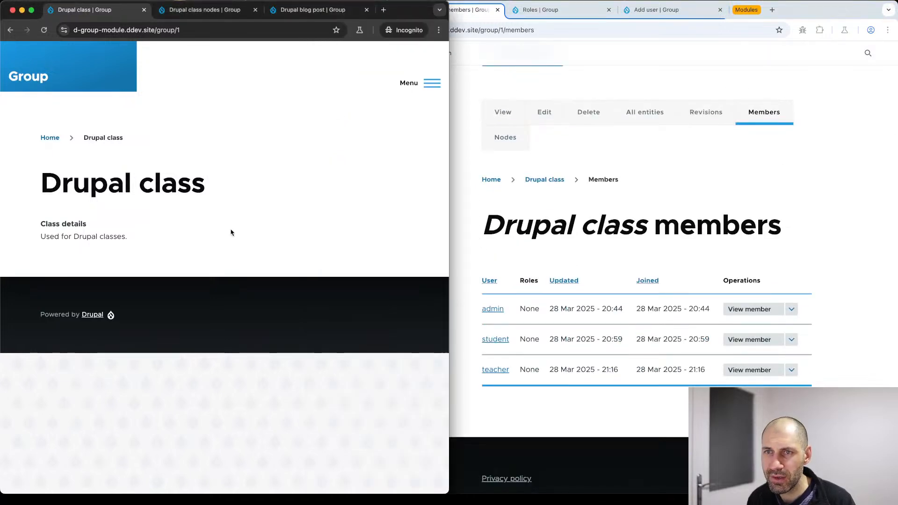
{"action": "key", "text": "super+r"}
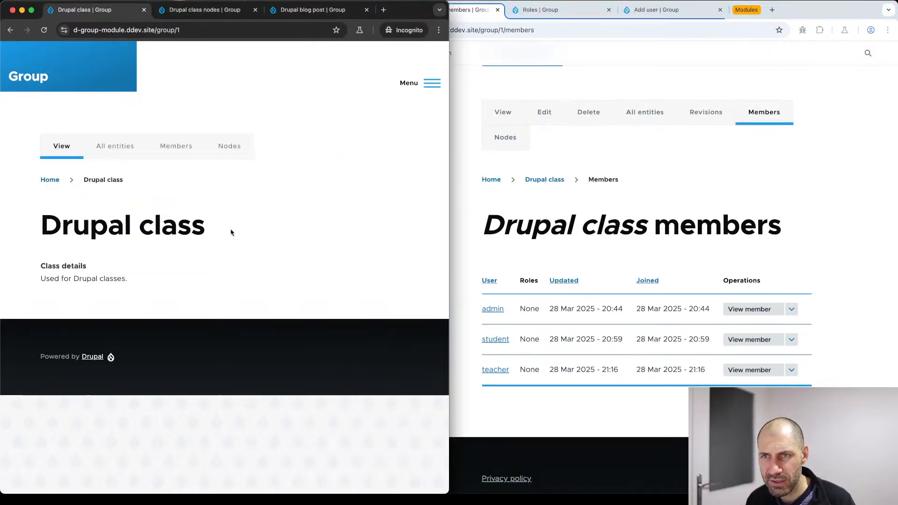
{"action": "left_click", "coordinate": [124, 152]}
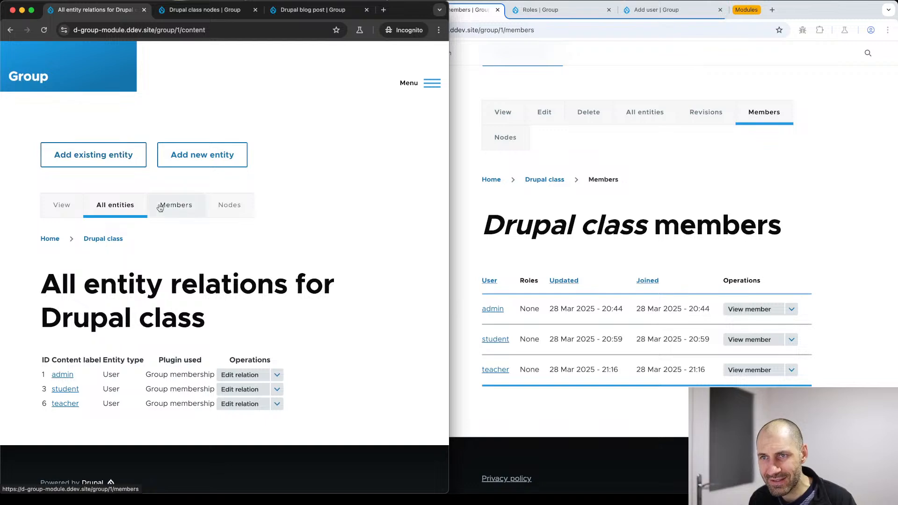
{"action": "left_click", "coordinate": [182, 208]}
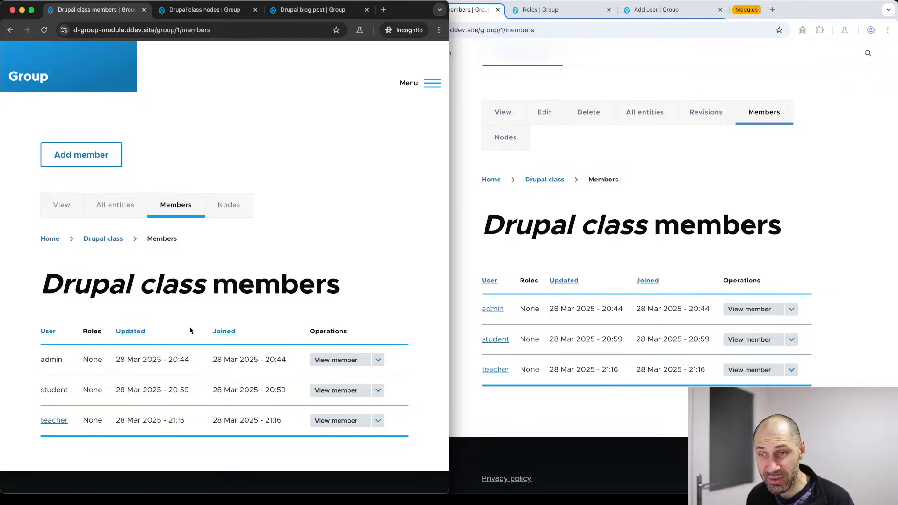
{"action": "left_click", "coordinate": [244, 209]}
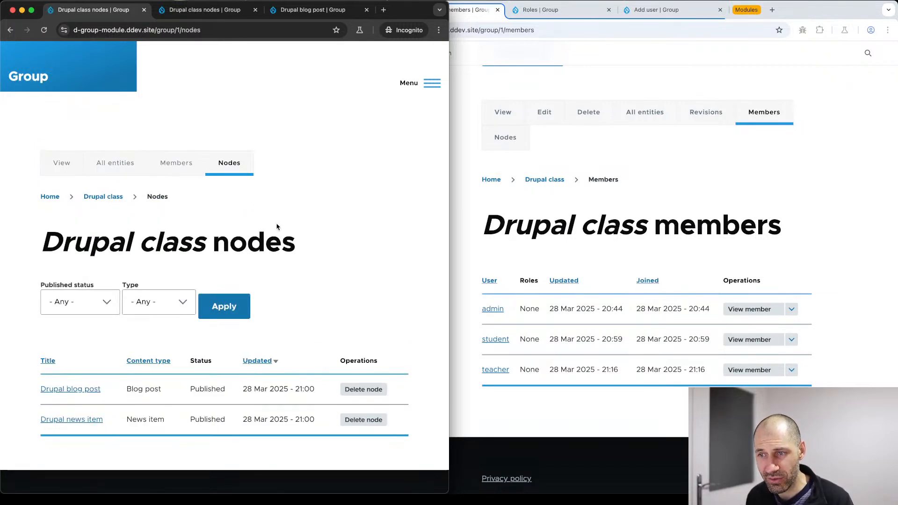
{"action": "left_click", "coordinate": [90, 390]}
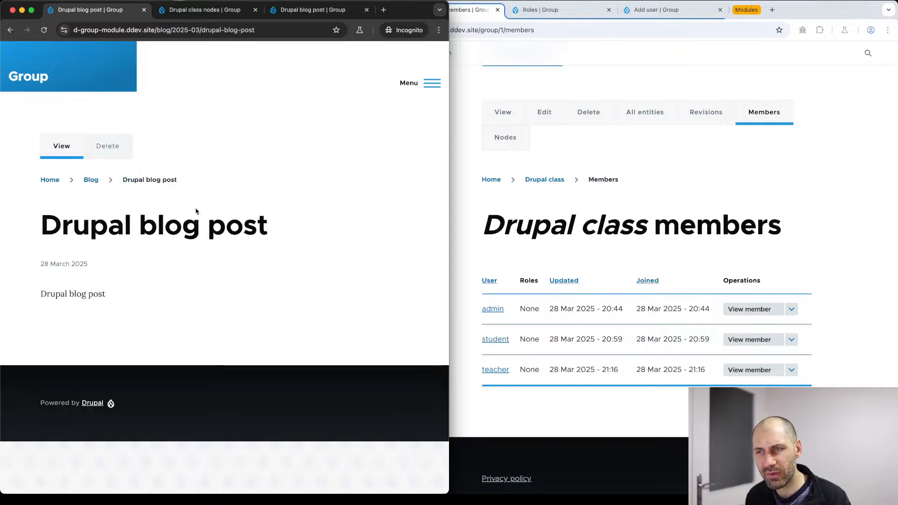
{"action": "key", "text": "super+bracketleft"}
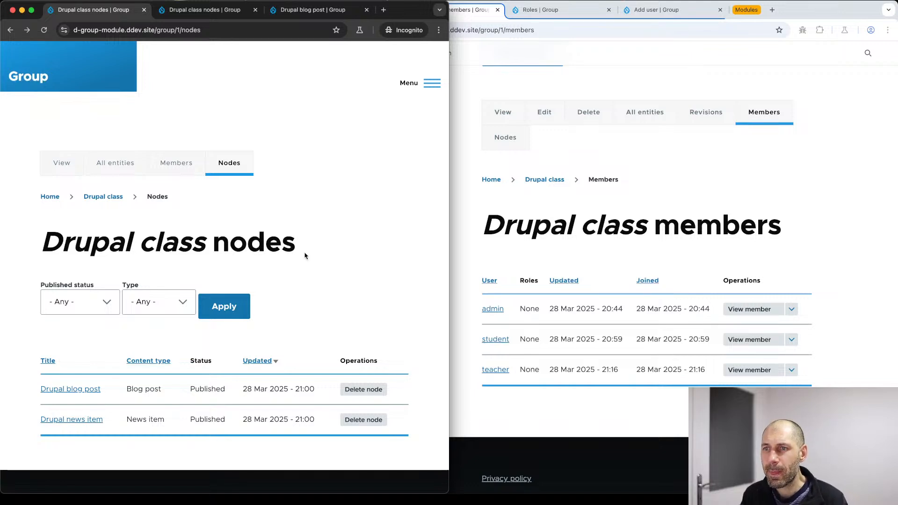
{"action": "left_click_drag", "start_coordinate": [305, 256], "coordinate": [30, 249]}
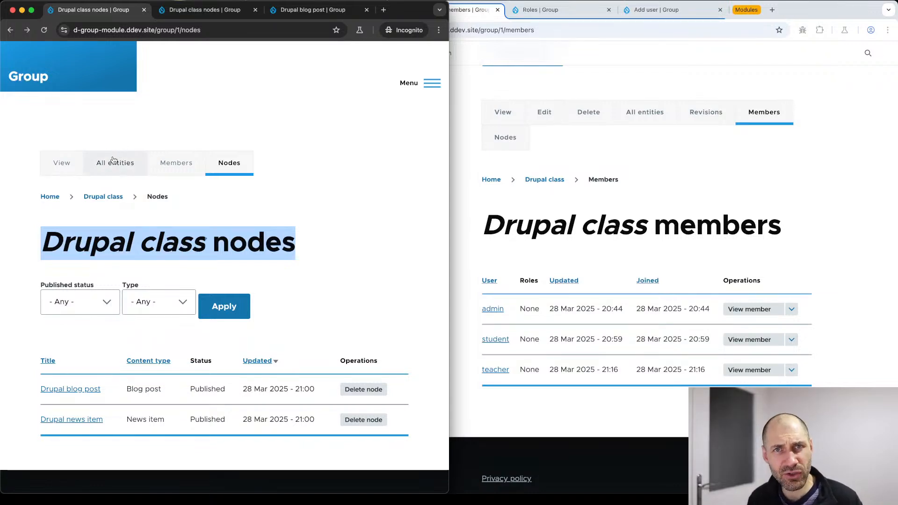
{"action": "left_click", "coordinate": [666, 183]}
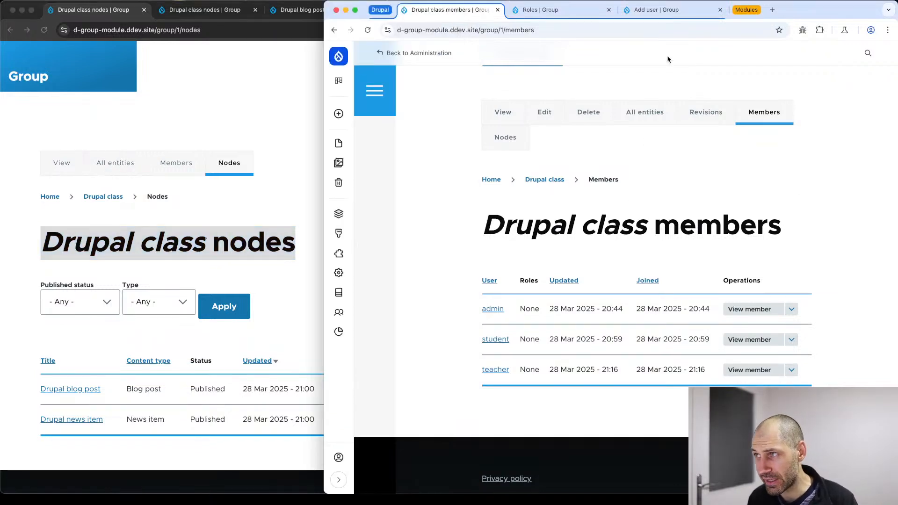
Scroll through the Teacher role's permission settings, then go back to the Roles list.
{"action": "left_click", "coordinate": [561, 14]}
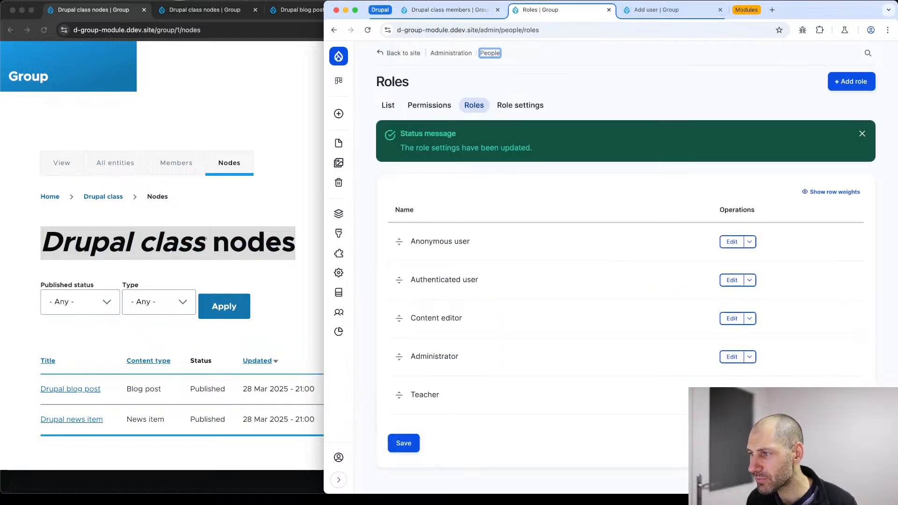
{"action": "left_click", "coordinate": [731, 396]}
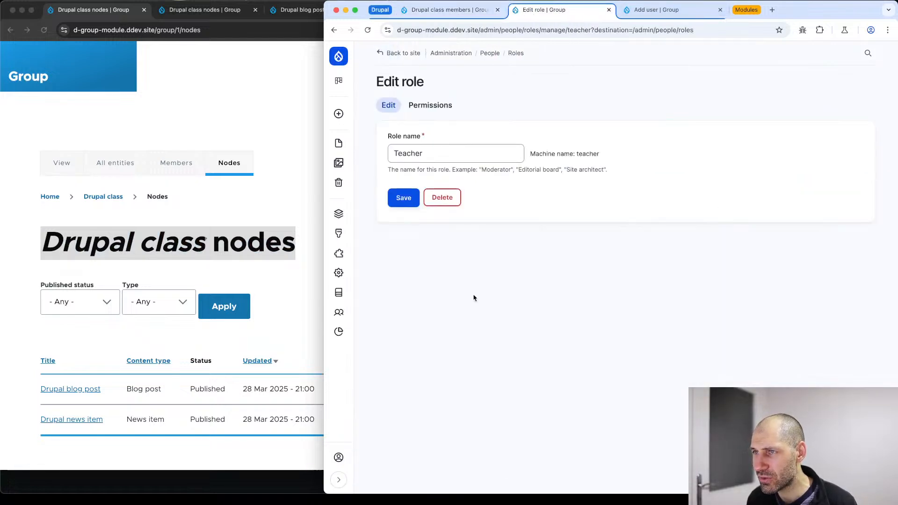
{"action": "left_click", "coordinate": [430, 105]}
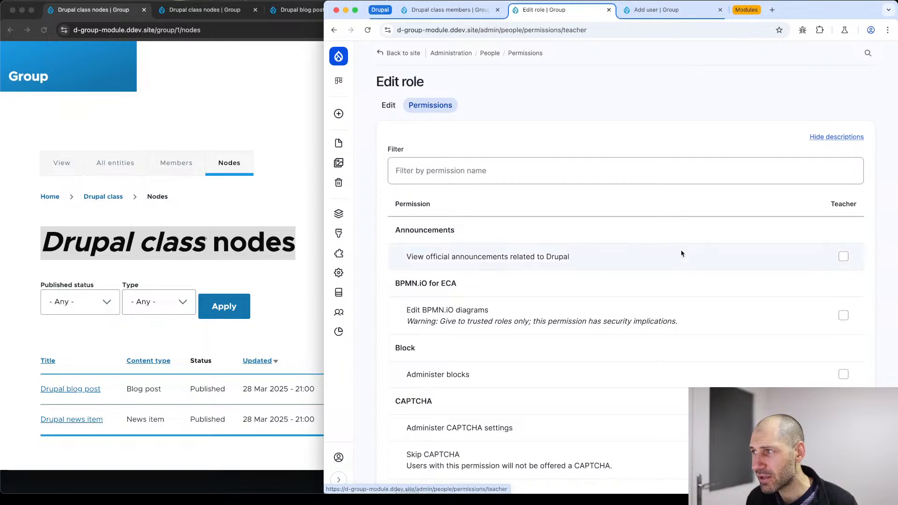
{"action": "scroll", "coordinate": [662, 273], "scroll_direction": "down", "scroll_amount": 20}
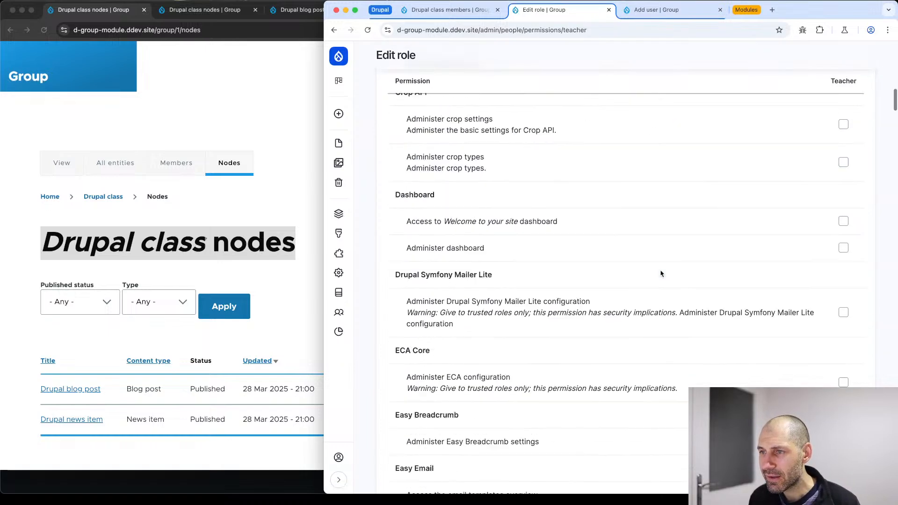
{"action": "scroll", "coordinate": [659, 276], "scroll_direction": "down", "scroll_amount": 5}
{"action": "scroll", "coordinate": [660, 276], "scroll_direction": "up", "scroll_amount": 10}
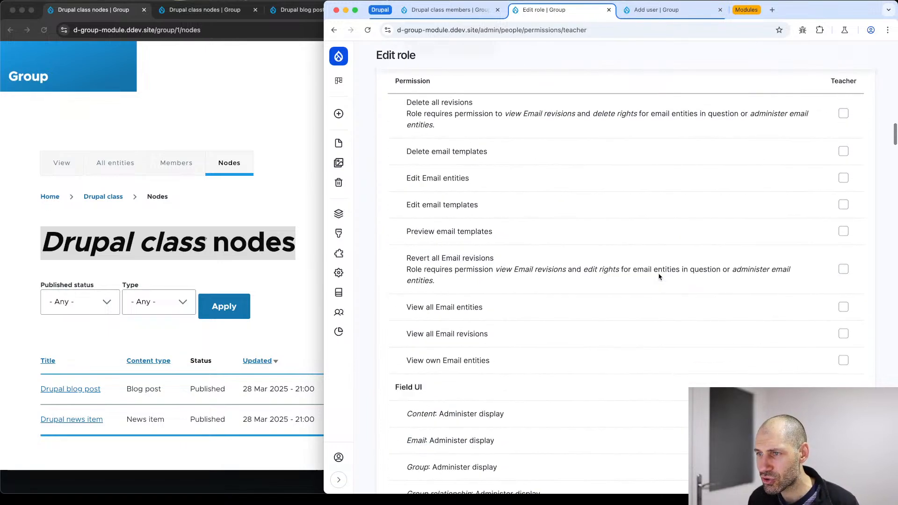
{"action": "scroll", "coordinate": [469, 136], "scroll_direction": "up", "scroll_amount": 15}
{"action": "scroll", "coordinate": [487, 211], "scroll_direction": "down", "scroll_amount": 20}
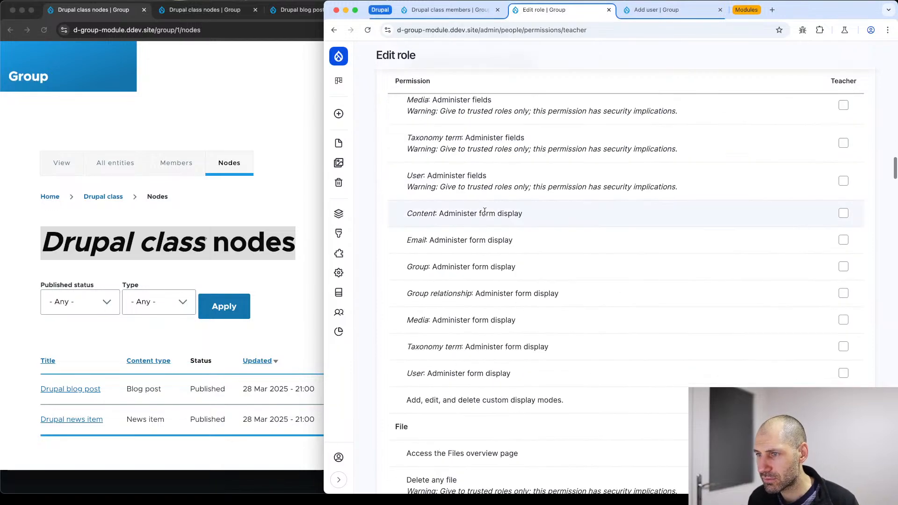
{"action": "scroll", "coordinate": [500, 241], "scroll_direction": "down", "scroll_amount": 20}
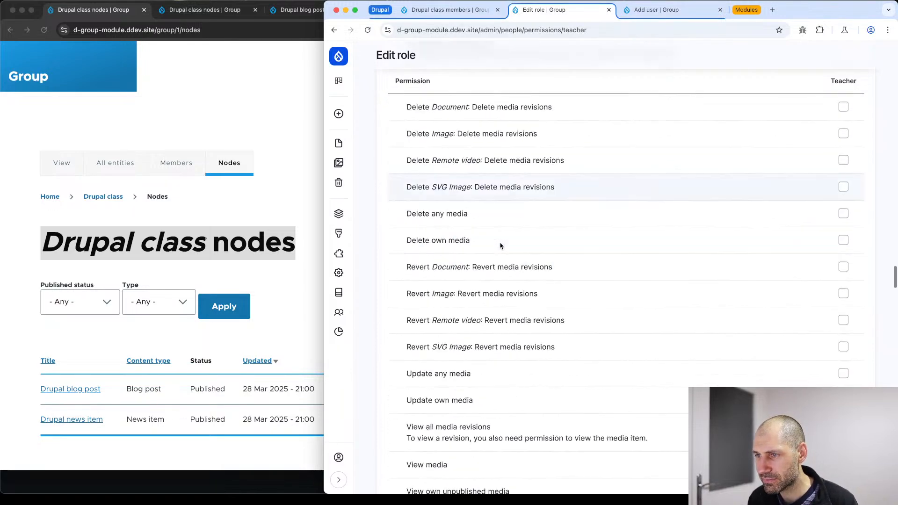
{"action": "scroll", "coordinate": [501, 247], "scroll_direction": "down", "scroll_amount": 3}
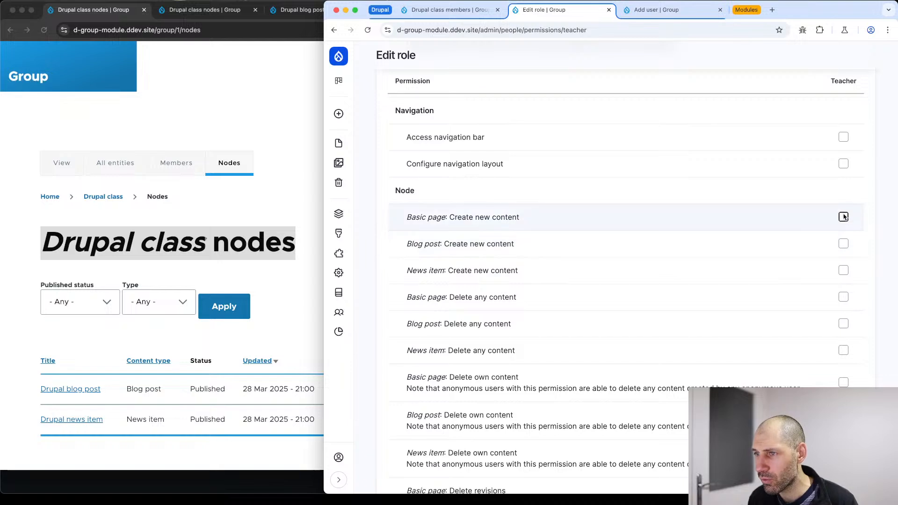
{"action": "scroll", "coordinate": [844, 383], "scroll_direction": "down", "scroll_amount": 3}
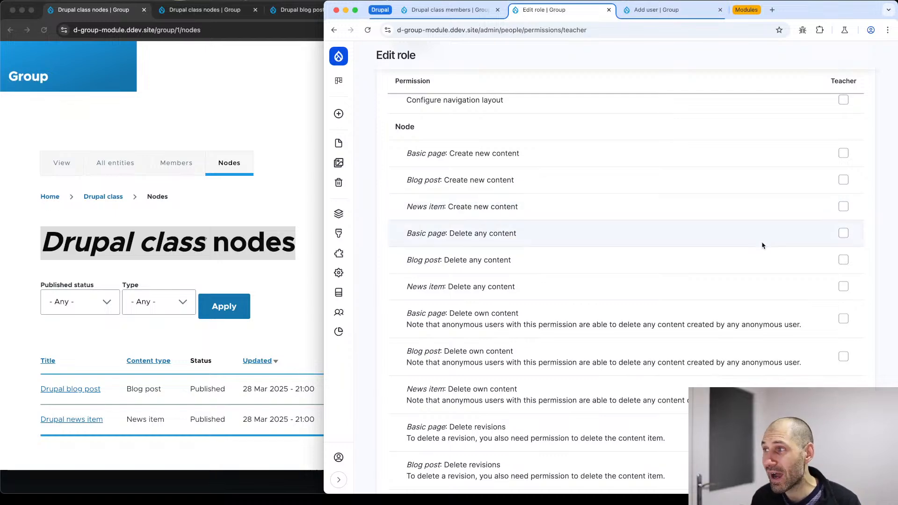
{"action": "scroll", "coordinate": [762, 244], "scroll_direction": "up", "scroll_amount": 15}
{"action": "key", "text": "super+Left"}
{"action": "key", "text": "super+Left"}
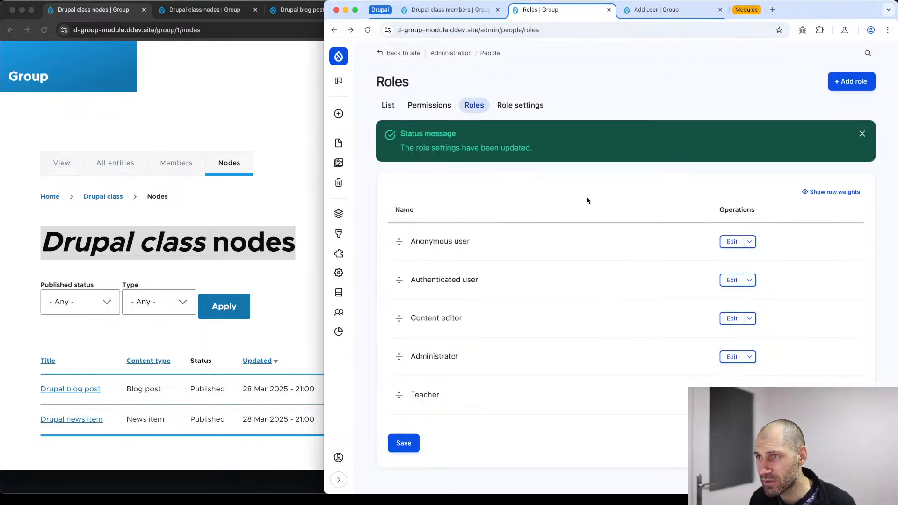
Review the Content editor role's permissions, then return to the Roles list.
{"action": "left_click", "coordinate": [749, 318]}
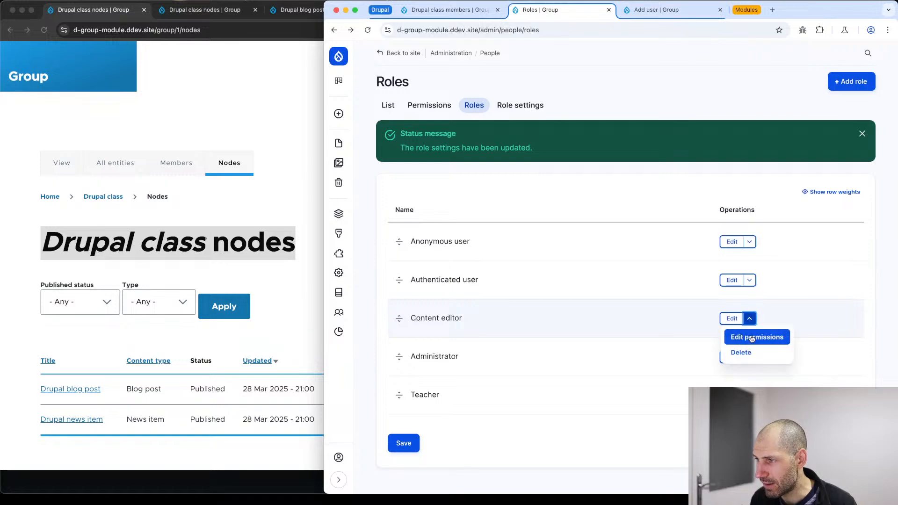
{"action": "left_click", "coordinate": [752, 338]}
{"action": "scroll", "coordinate": [770, 335], "scroll_direction": "down", "scroll_amount": 10}
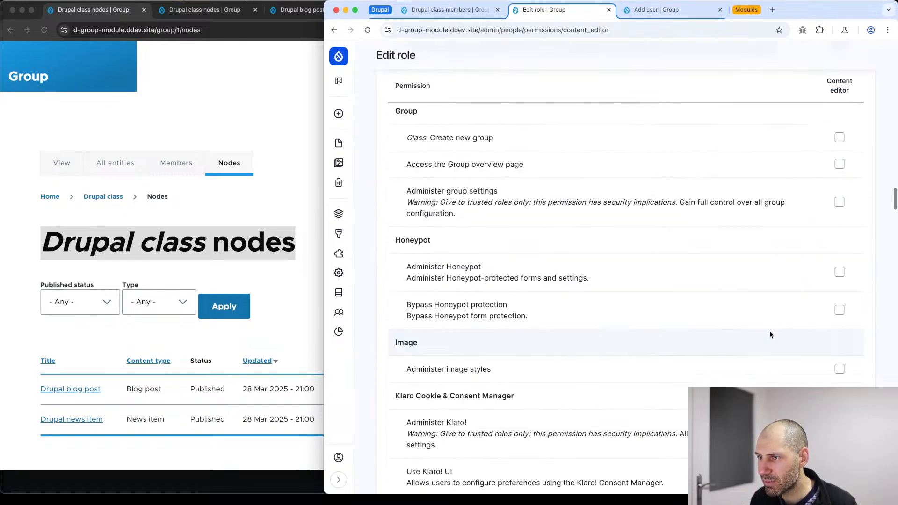
{"action": "scroll", "coordinate": [771, 335], "scroll_direction": "down", "scroll_amount": 20}
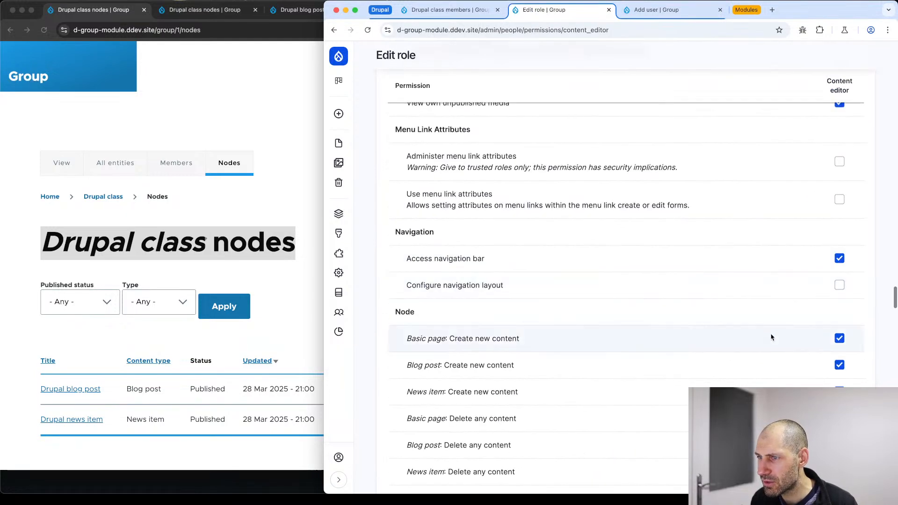
{"action": "scroll", "coordinate": [771, 335], "scroll_direction": "down", "scroll_amount": 10}
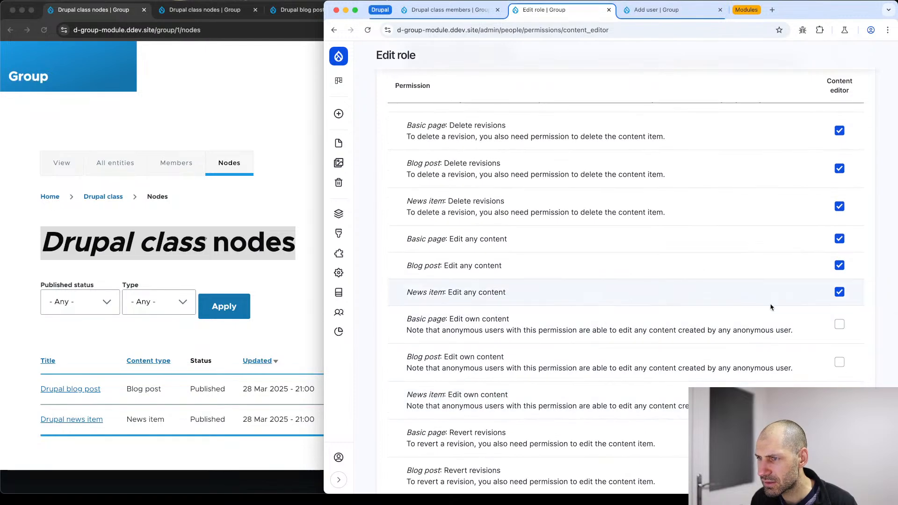
{"action": "scroll", "coordinate": [776, 237], "scroll_direction": "up", "scroll_amount": 4}
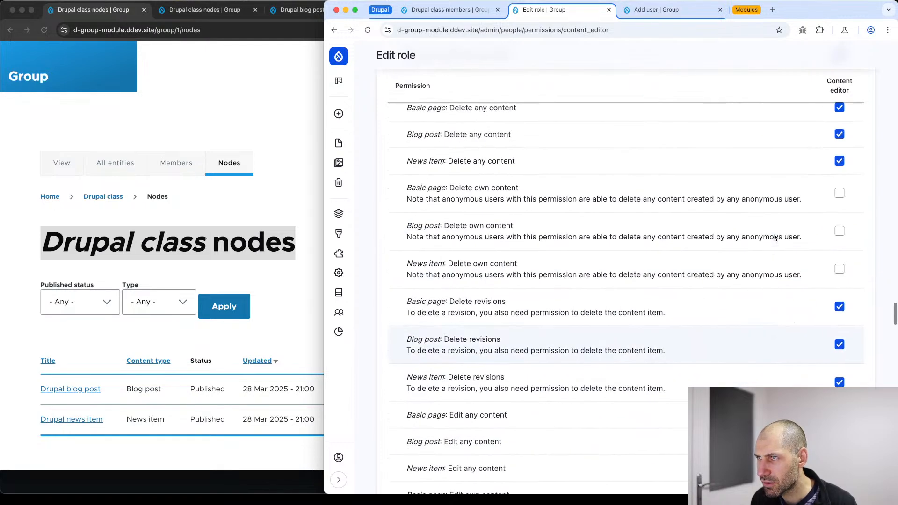
{"action": "key", "text": "super+Left"}
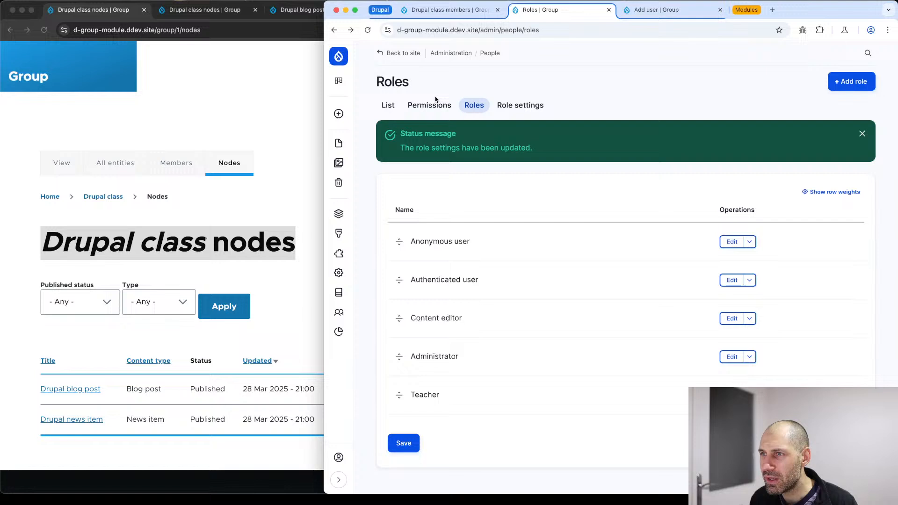
Add the Content editor role to the teacher user account and save it.
{"action": "left_click", "coordinate": [388, 106]}
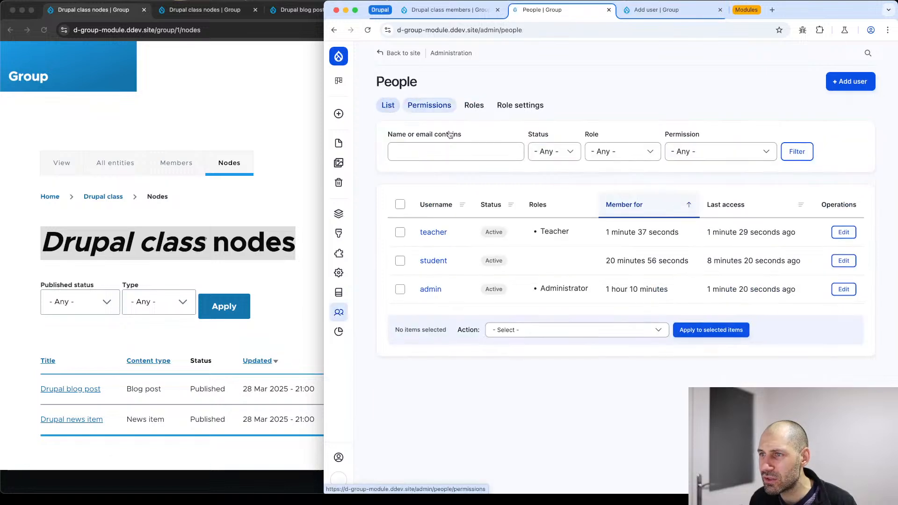
{"action": "left_click", "coordinate": [843, 233]}
{"action": "scroll", "coordinate": [433, 327], "scroll_direction": "down", "scroll_amount": 3}
{"action": "scroll", "coordinate": [433, 328], "scroll_direction": "down", "scroll_amount": 1}
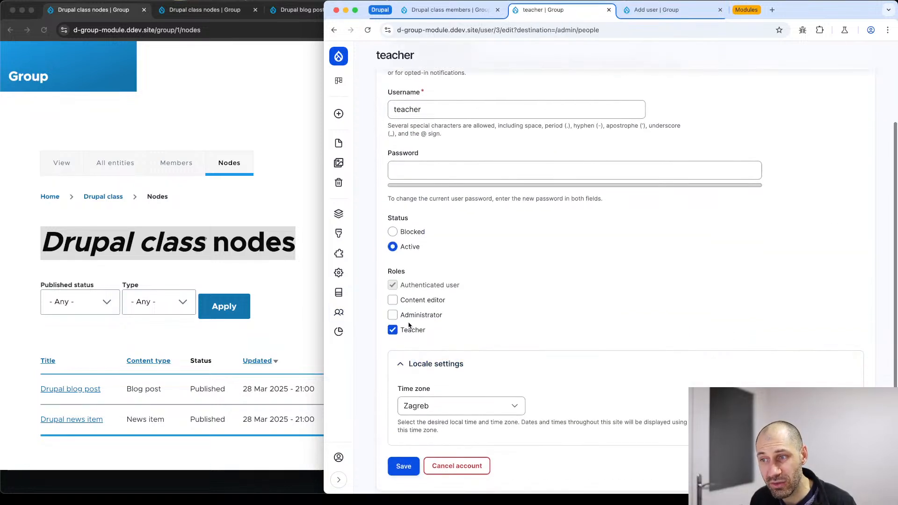
{"action": "left_click", "coordinate": [392, 300]}
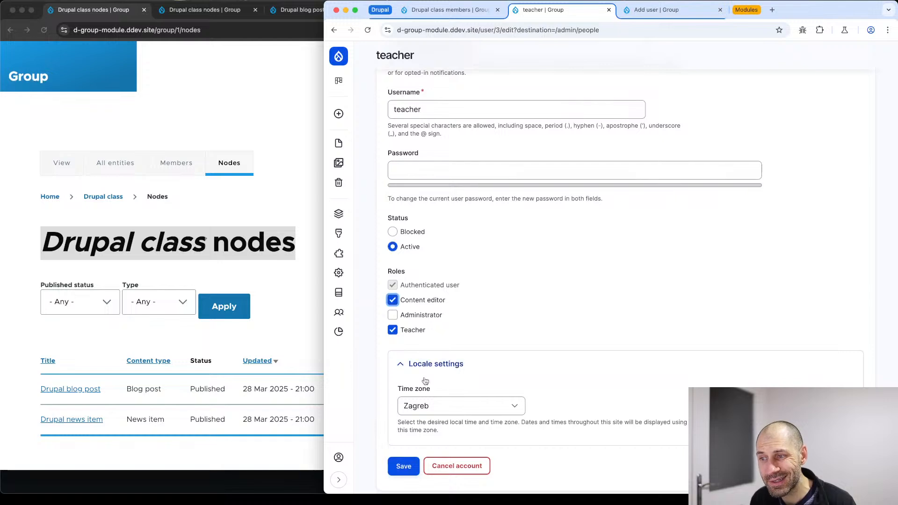
{"action": "left_click", "coordinate": [404, 466]}
In the teacher's incognito window, reload the group page and start a new Group node (Blog post).
{"action": "left_click", "coordinate": [264, 328]}
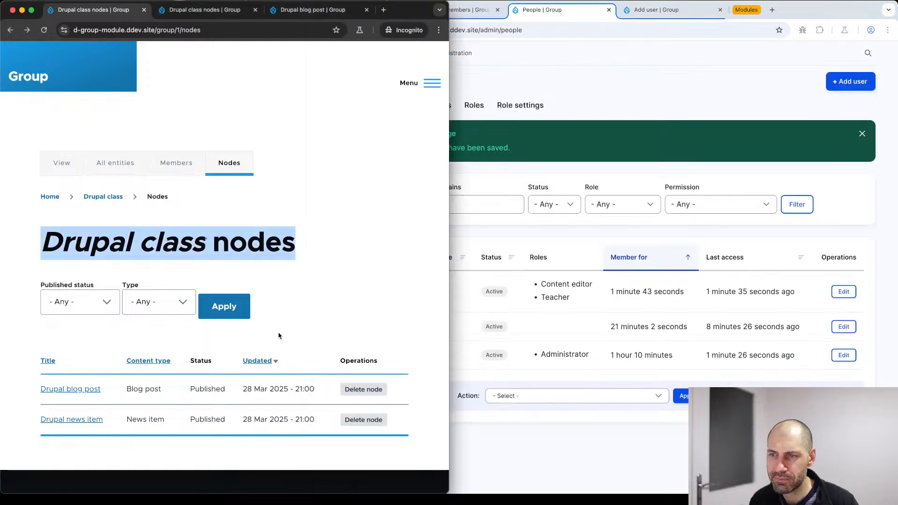
{"action": "key", "text": "super+r"}
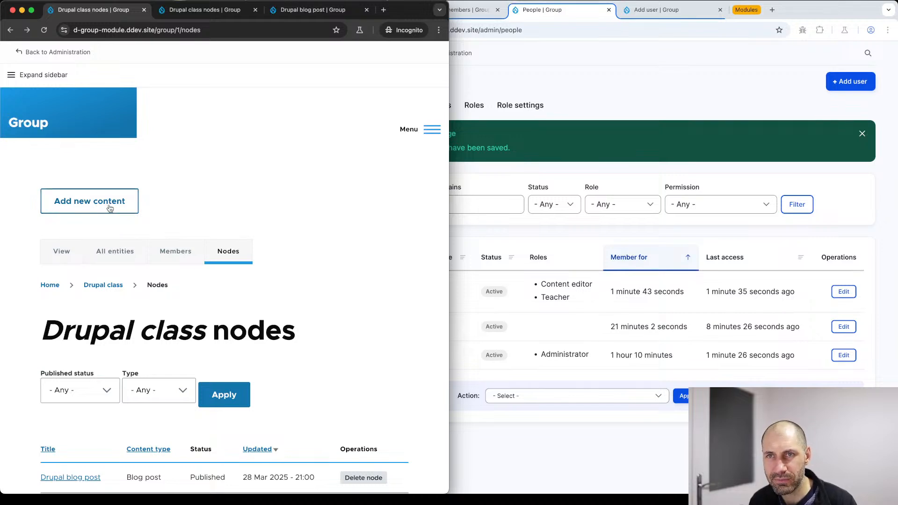
{"action": "scroll", "coordinate": [110, 208], "scroll_direction": "down", "scroll_amount": 5}
{"action": "scroll", "coordinate": [101, 206], "scroll_direction": "up", "scroll_amount": 5}
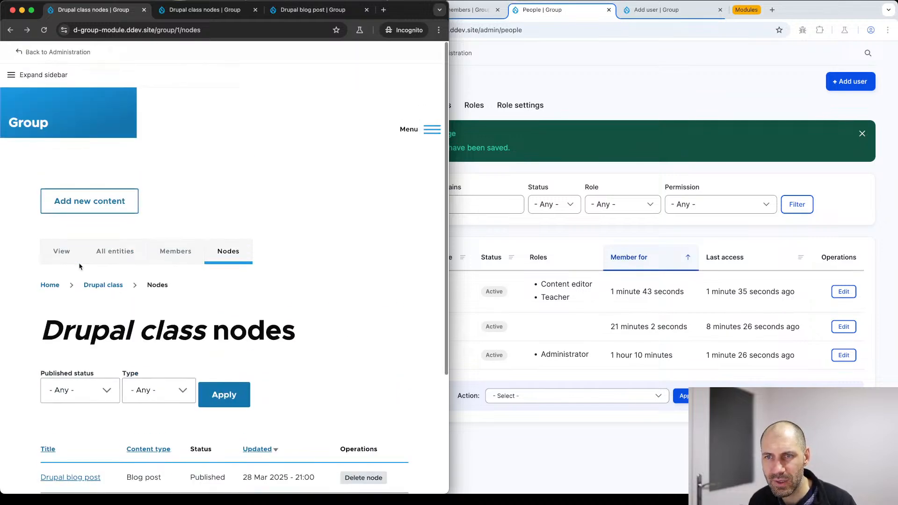
{"action": "left_click", "coordinate": [99, 206]}
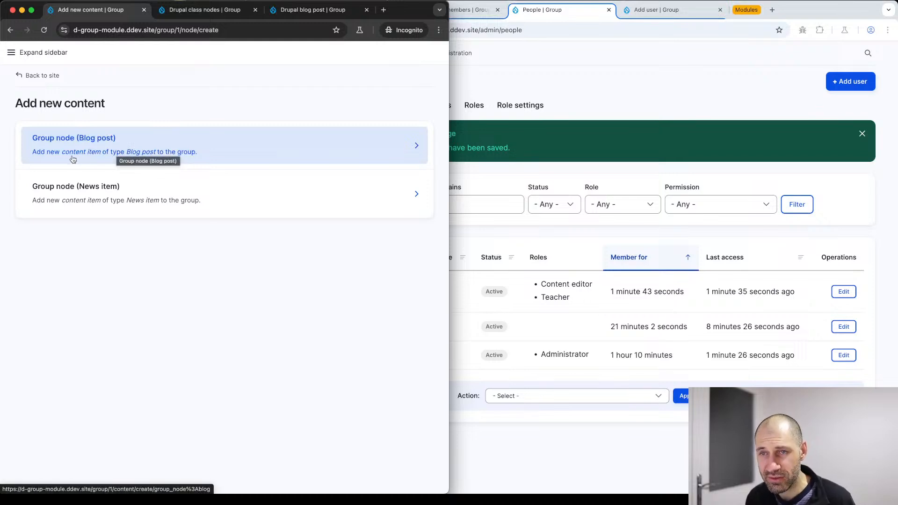
{"action": "left_click", "coordinate": [555, 286]}
{"action": "left_click", "coordinate": [267, 289]}
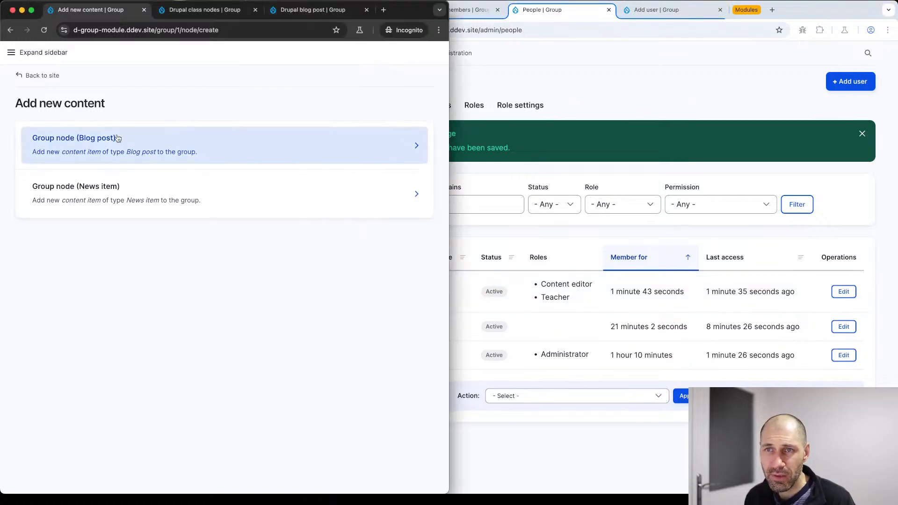
{"action": "left_click", "coordinate": [107, 150]}
Title the post 'Teacher drupal blog' and paste the same text into Description and Content.
{"action": "left_click", "coordinate": [87, 171]}
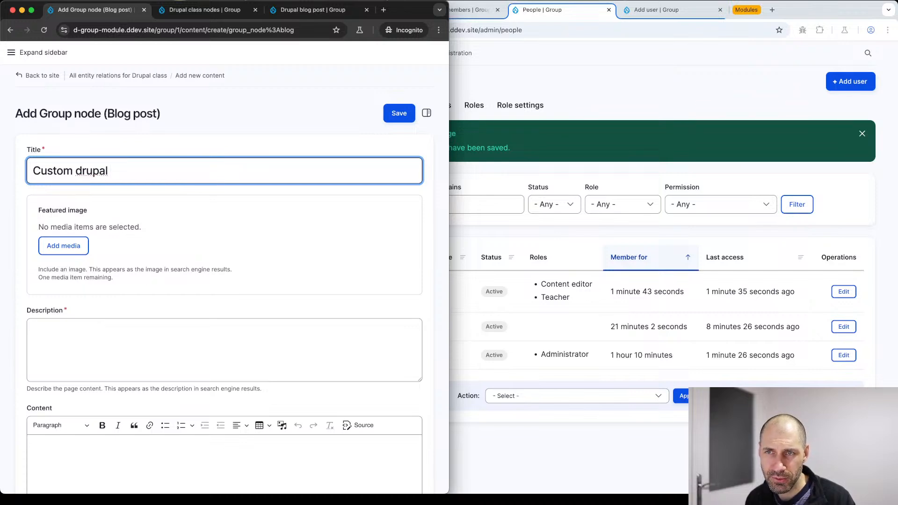
{"action": "type", "text": "Custom drupal"}
{"action": "key", "text": "super+a"}
{"action": "type", "text": "T"}
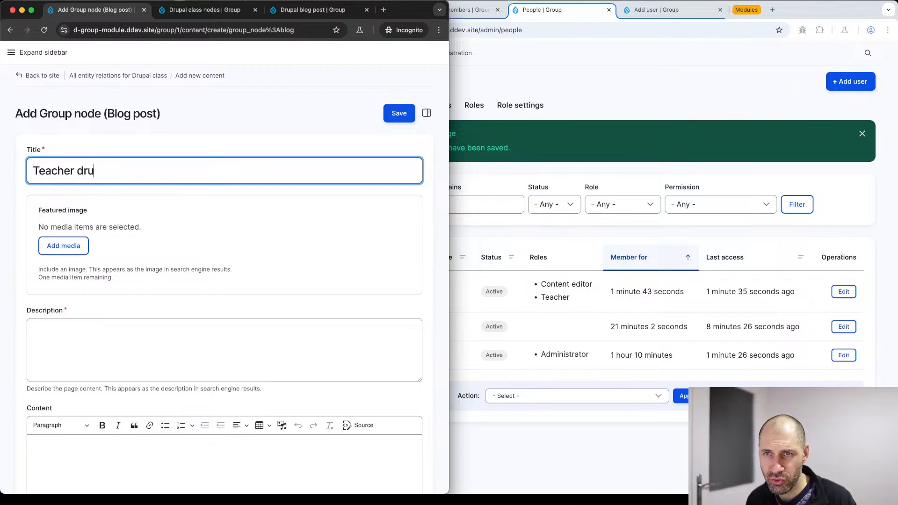
{"action": "key", "text": "super+a"}
{"action": "key", "text": "super+c"}
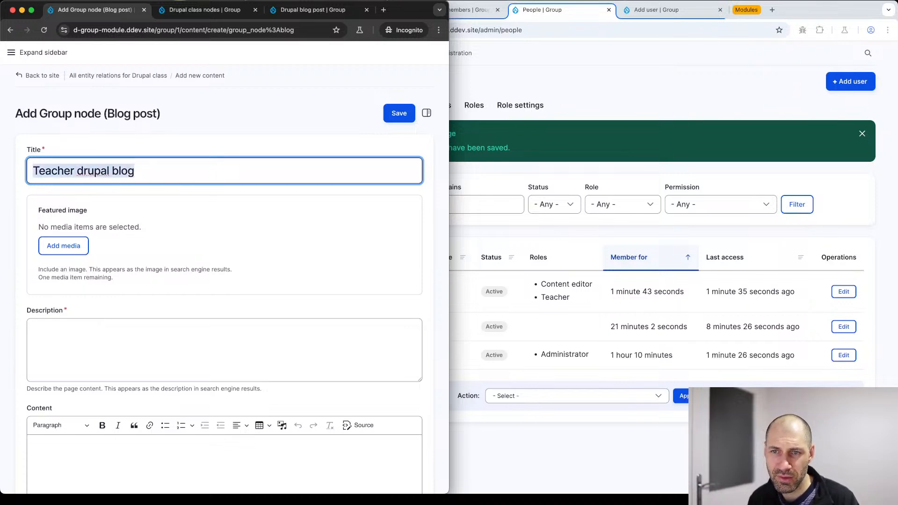
{"action": "key", "text": "Tab"}
{"action": "left_click", "coordinate": [80, 337]}
{"action": "key", "text": "super+v"}
{"action": "scroll", "coordinate": [88, 346], "scroll_direction": "down", "scroll_amount": 5}
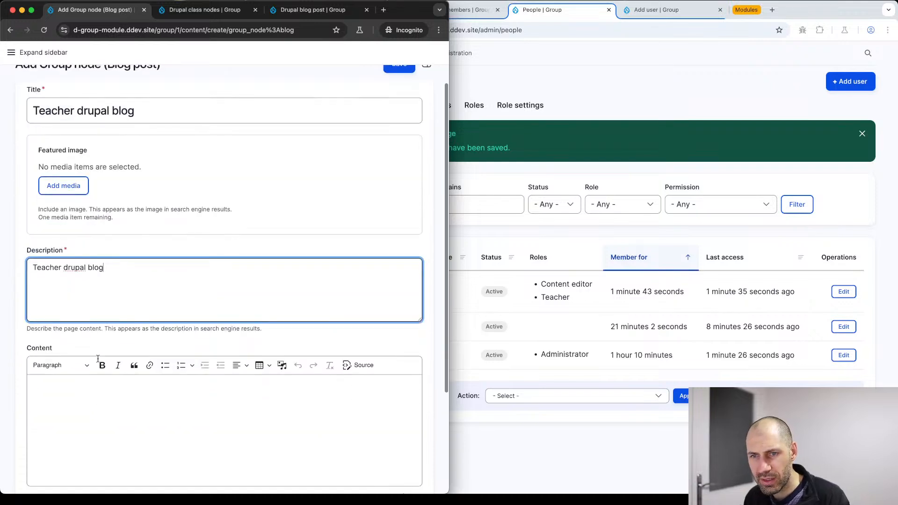
{"action": "left_click", "coordinate": [97, 356]}
{"action": "key", "text": "super+v"}
{"action": "scroll", "coordinate": [371, 234], "scroll_direction": "up", "scroll_amount": 5}
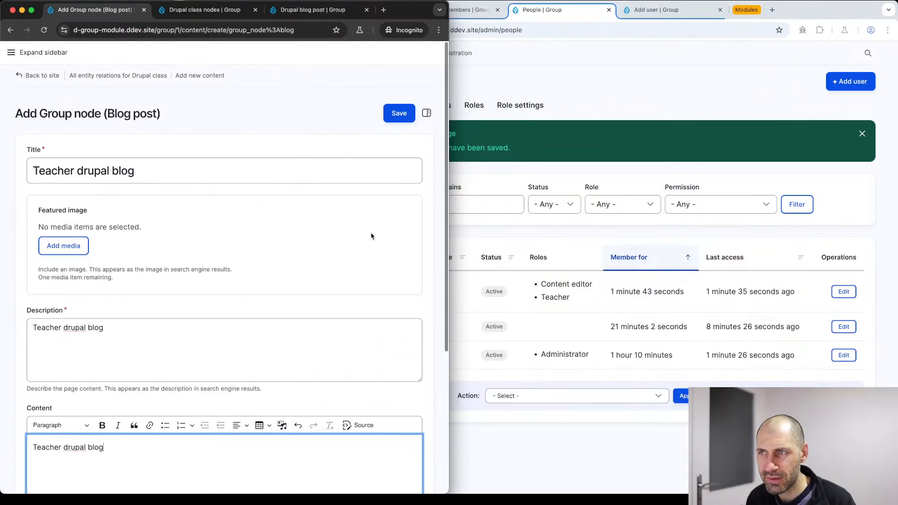
Set the post's save status to Published and save it.
{"action": "left_click", "coordinate": [425, 116]}
{"action": "left_click", "coordinate": [370, 193]}
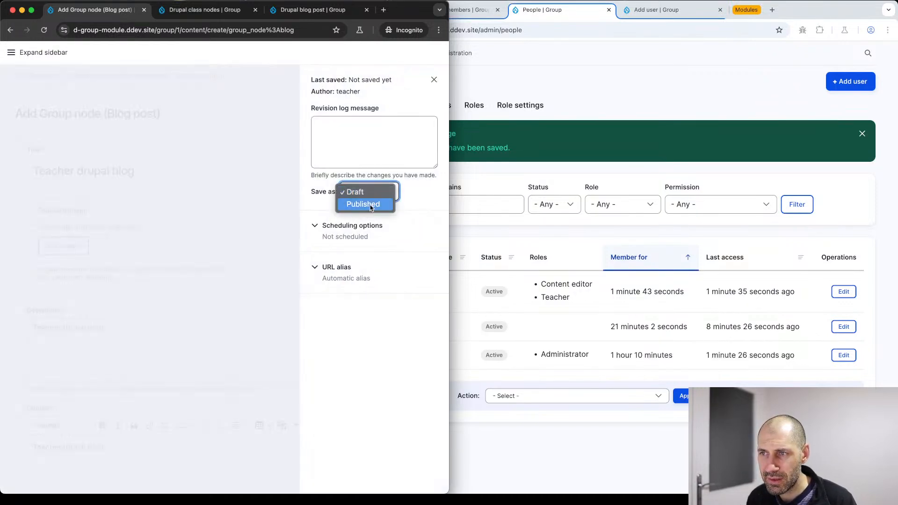
{"action": "left_click", "coordinate": [369, 204]}
{"action": "left_click_drag", "start_coordinate": [465, 88], "coordinate": [743, 89]}
{"action": "scroll", "coordinate": [396, 393], "scroll_direction": "down", "scroll_amount": 4}
{"action": "scroll", "coordinate": [396, 393], "scroll_direction": "up", "scroll_amount": 5}
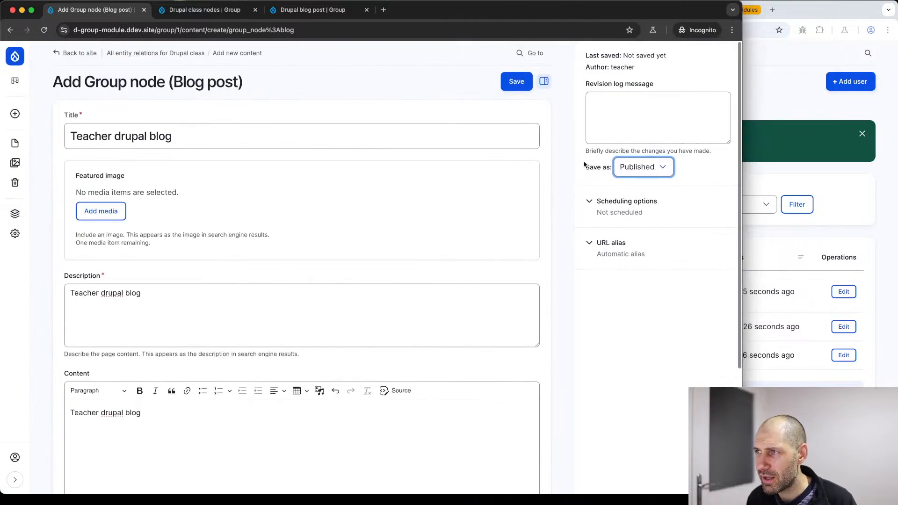
{"action": "left_click", "coordinate": [521, 83]}
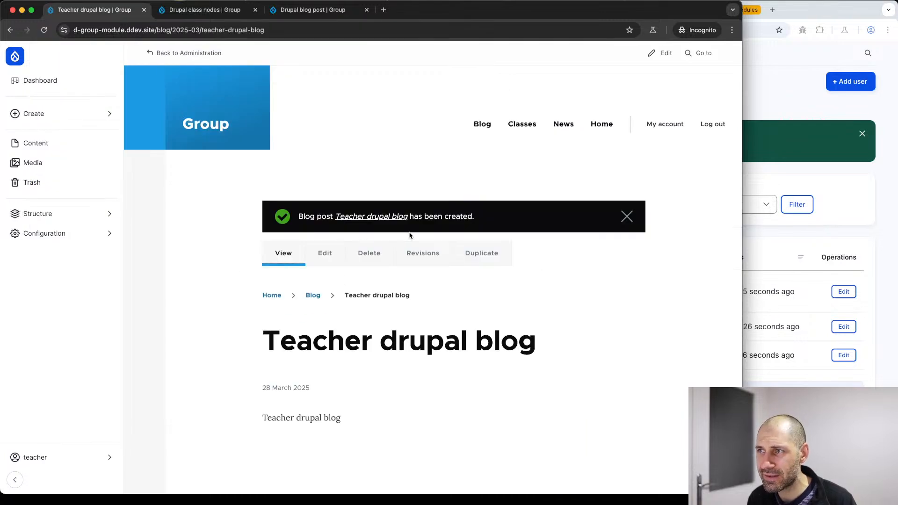
Open the Drupal class group's content list and view the Drupal blog post.
{"action": "left_click", "coordinate": [526, 127]}
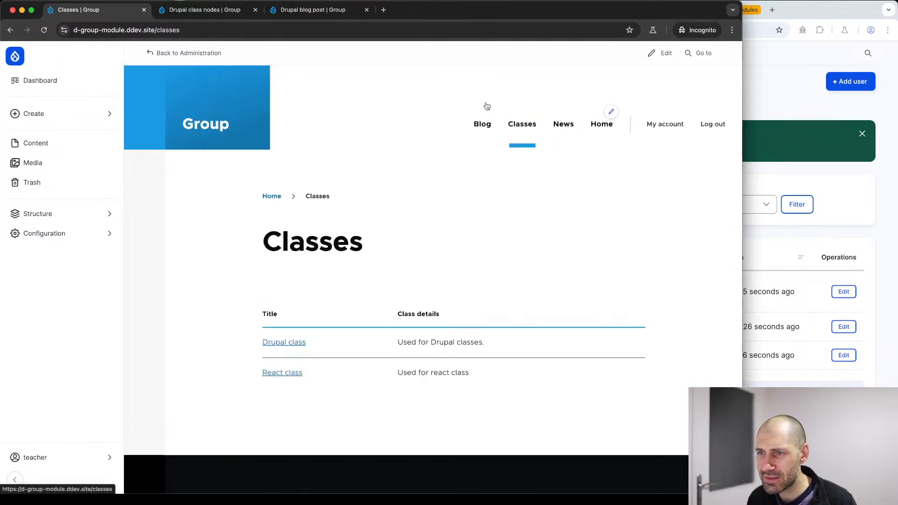
{"action": "left_click", "coordinate": [295, 345]}
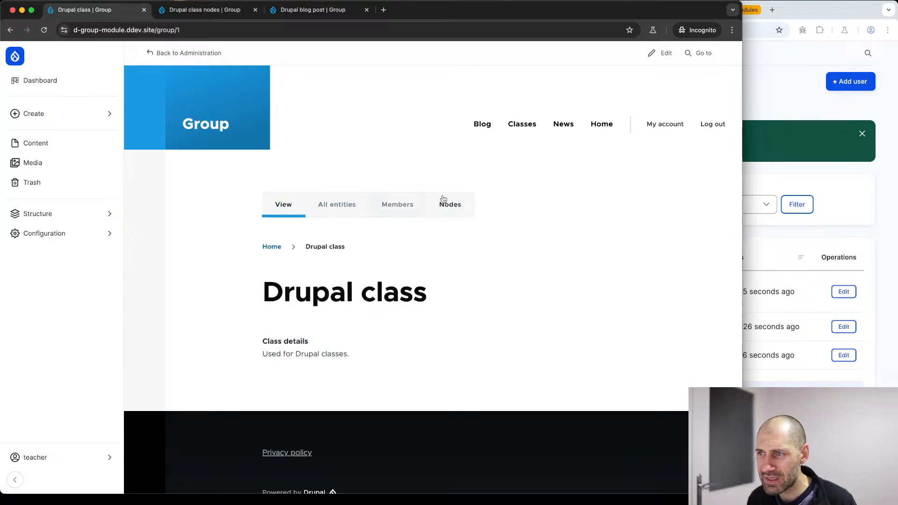
{"action": "left_click", "coordinate": [444, 201]}
{"action": "scroll", "coordinate": [415, 238], "scroll_direction": "down", "scroll_amount": 6}
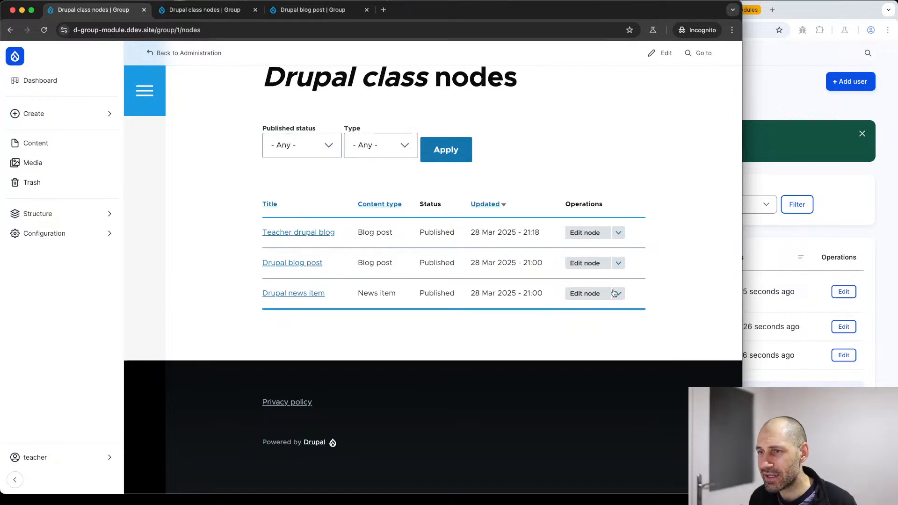
{"action": "left_click", "coordinate": [618, 263]}
{"action": "left_click", "coordinate": [283, 263]}
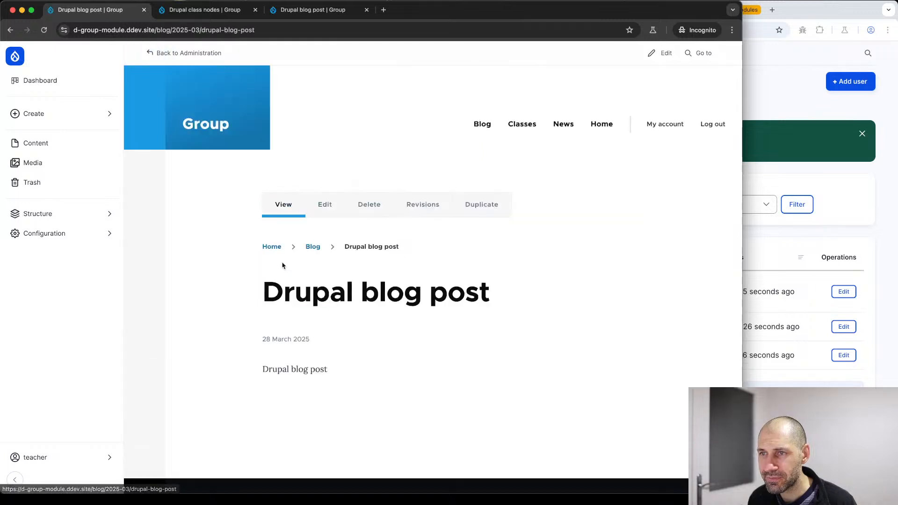
Open the post's edit form, return to the post page, and bring the admin People list forward.
{"action": "left_click", "coordinate": [341, 215]}
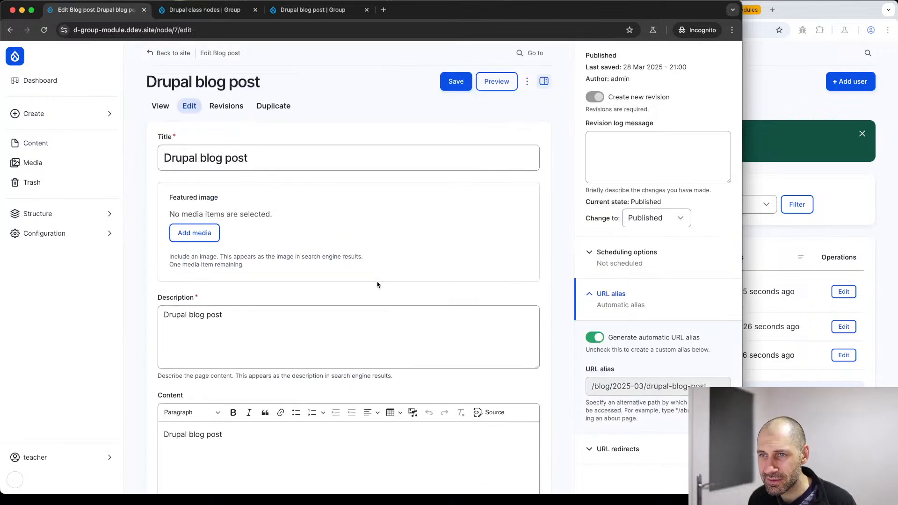
{"action": "scroll", "coordinate": [393, 295], "scroll_direction": "down", "scroll_amount": 5}
{"action": "scroll", "coordinate": [396, 297], "scroll_direction": "up", "scroll_amount": 4}
{"action": "scroll", "coordinate": [396, 298], "scroll_direction": "up", "scroll_amount": 1}
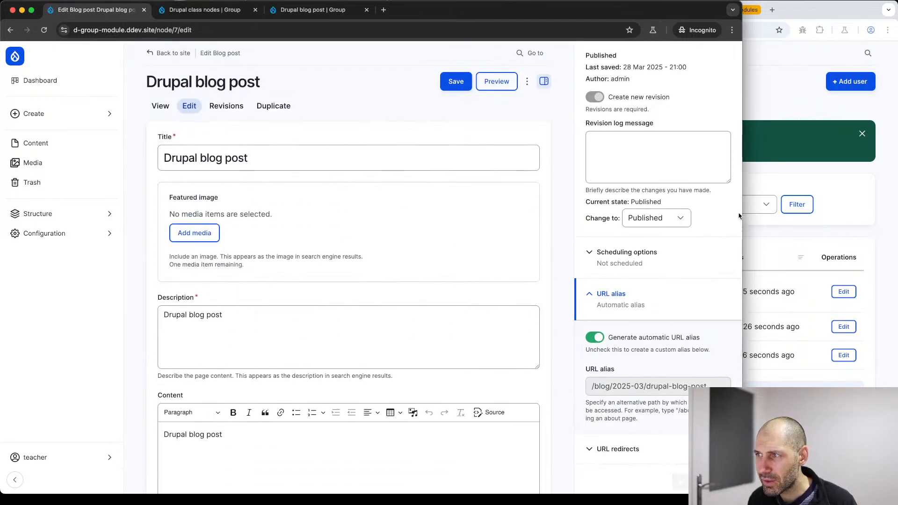
{"action": "left_click_drag", "start_coordinate": [743, 211], "coordinate": [653, 219]}
{"action": "key", "text": "super+bracketleft"}
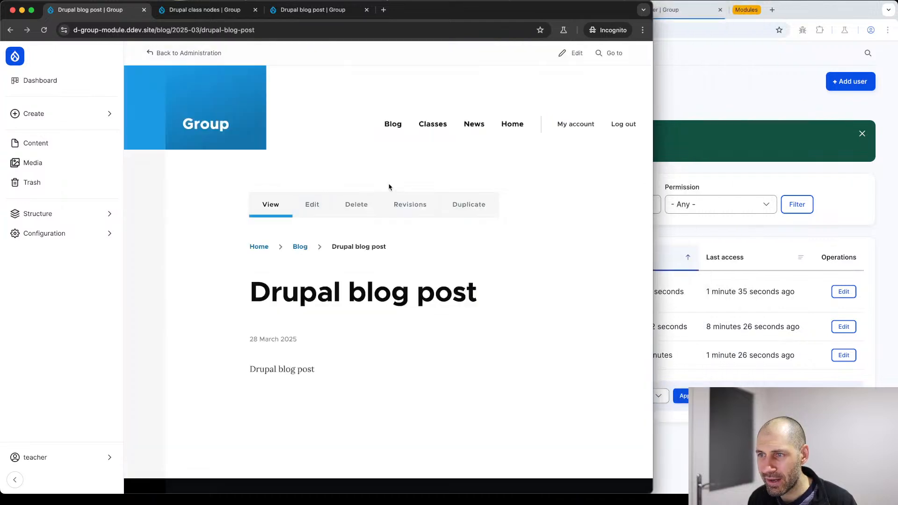
{"action": "left_click", "coordinate": [704, 180]}
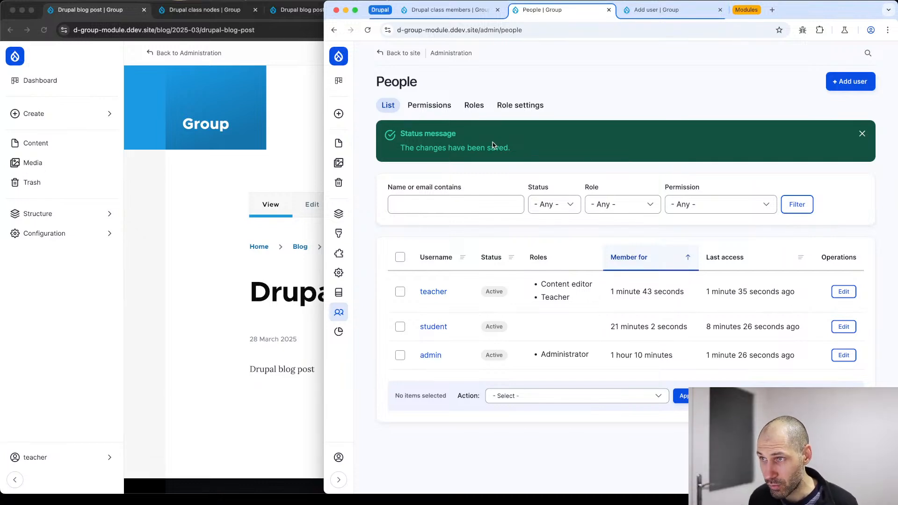
Review the Teacher role's site permissions from the Roles list, then return to Roles.
{"action": "left_click", "coordinate": [475, 109]}
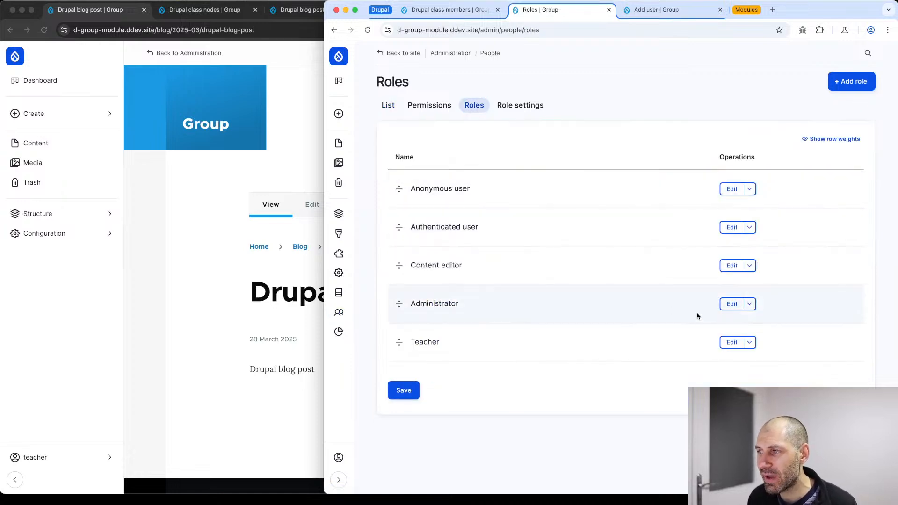
{"action": "left_click", "coordinate": [749, 342]}
{"action": "left_click", "coordinate": [750, 364]}
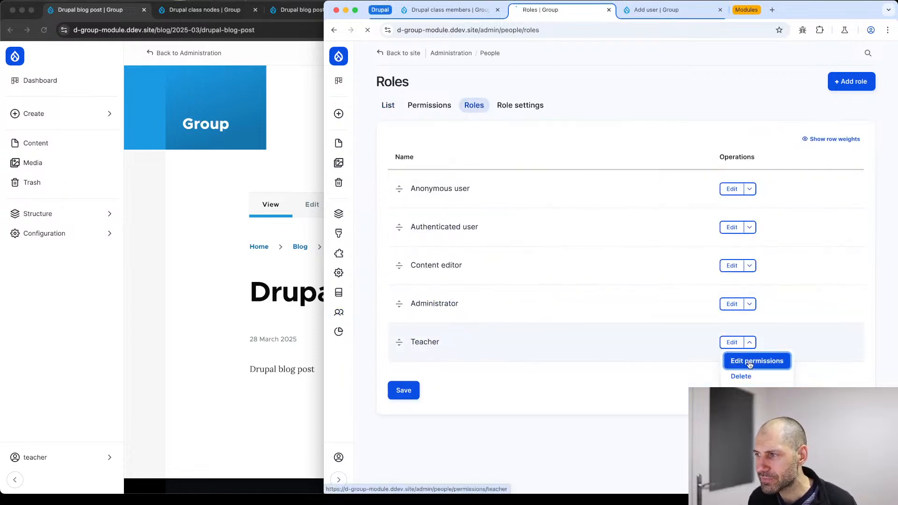
{"action": "scroll", "coordinate": [589, 302], "scroll_direction": "down", "scroll_amount": 20}
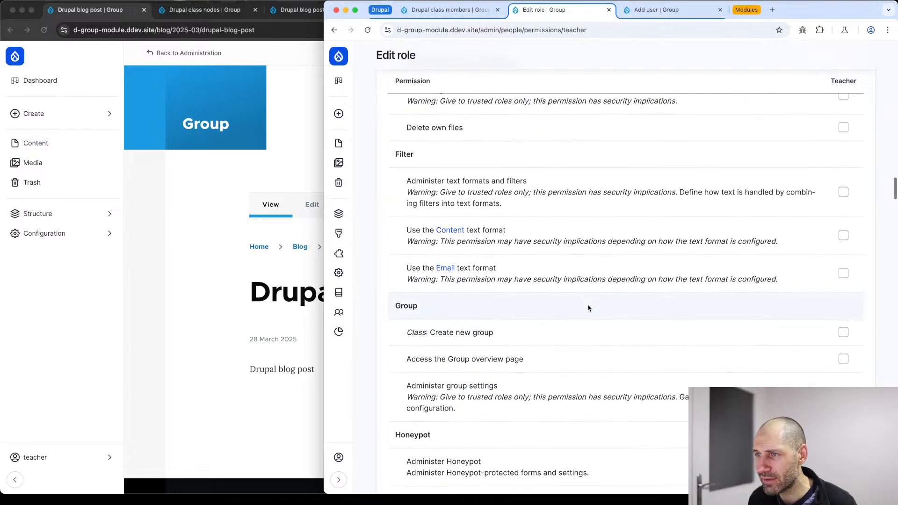
{"action": "scroll", "coordinate": [589, 308], "scroll_direction": "up", "scroll_amount": 15}
{"action": "scroll", "coordinate": [468, 330], "scroll_direction": "down", "scroll_amount": 5}
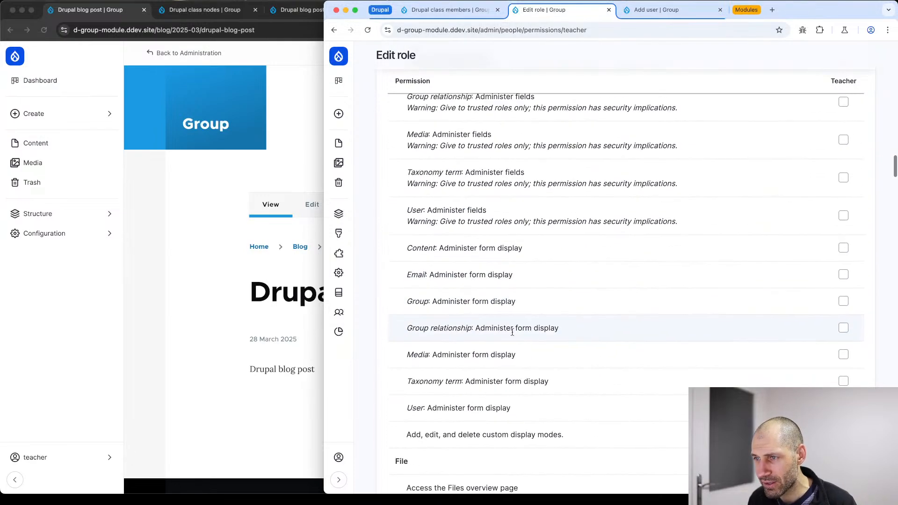
{"action": "scroll", "coordinate": [513, 333], "scroll_direction": "down", "scroll_amount": 20}
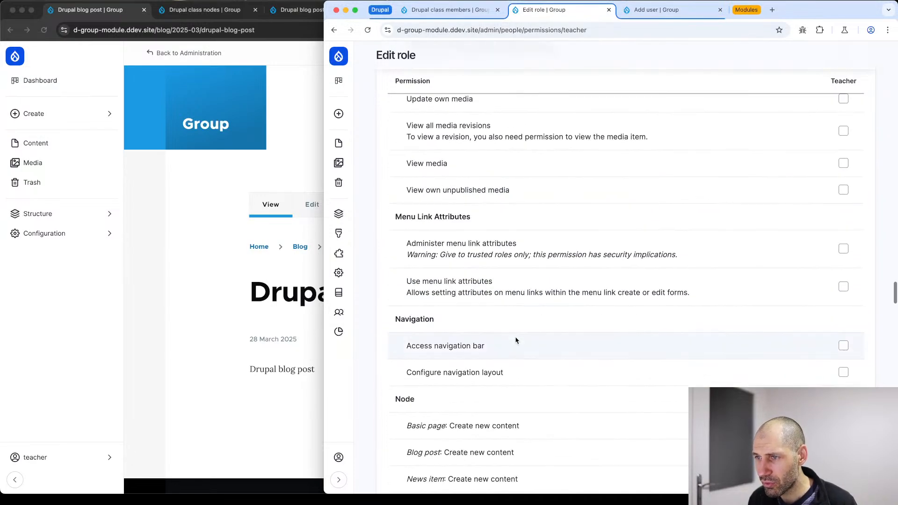
{"action": "scroll", "coordinate": [517, 341], "scroll_direction": "down", "scroll_amount": 15}
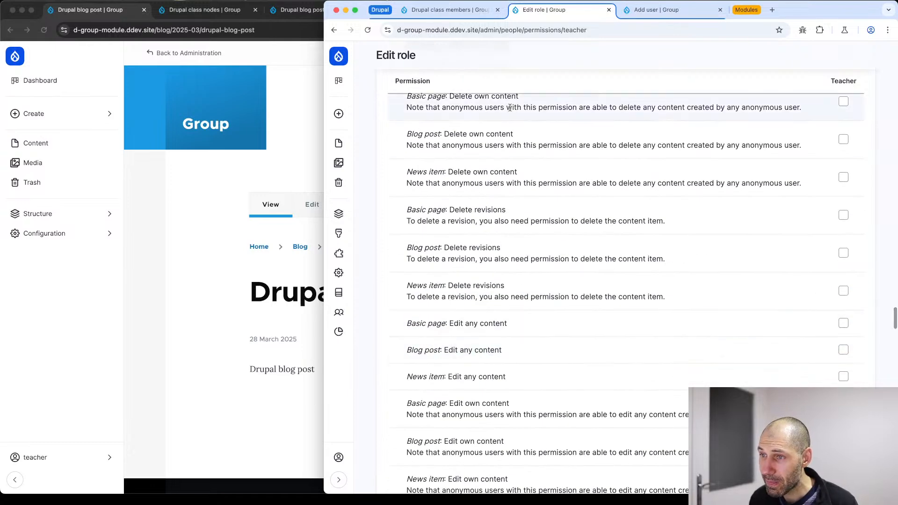
{"action": "key", "text": "super+bracketleft"}
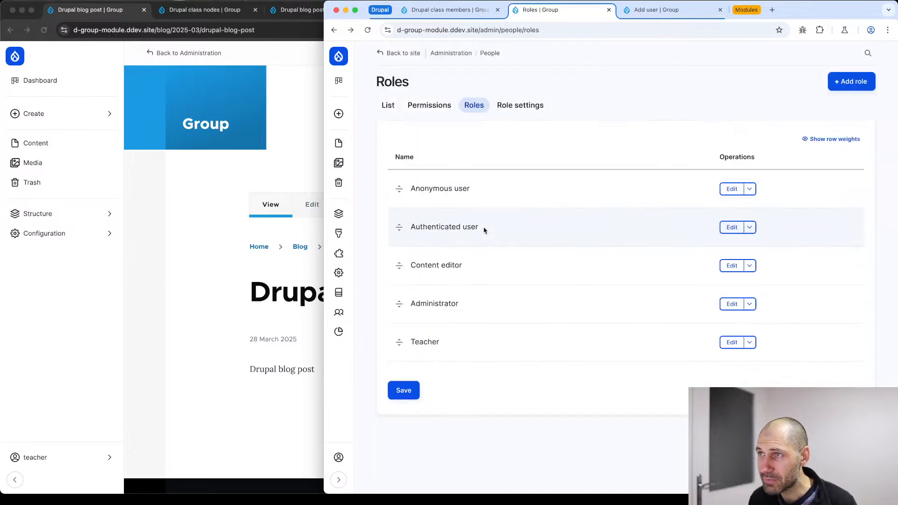
Go through Groups > Group types to the Class type's Edit permissions page.
{"action": "left_click", "coordinate": [452, 12]}
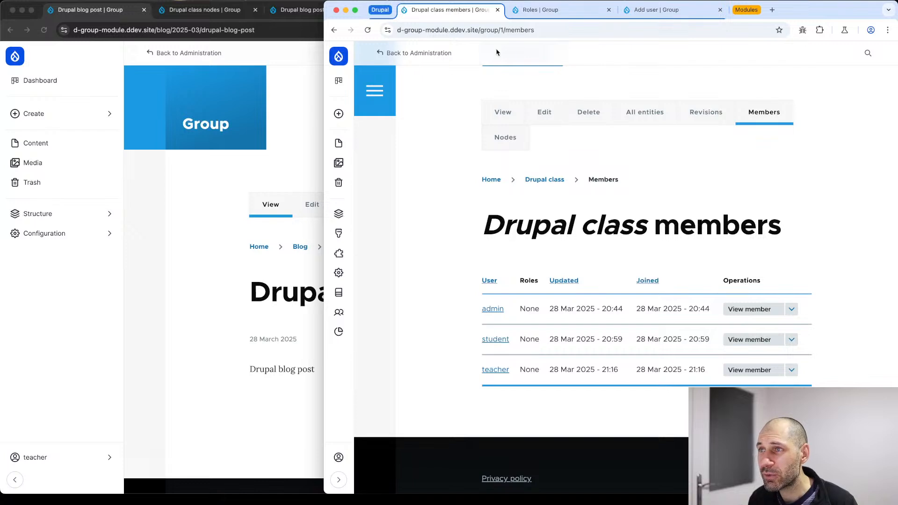
{"action": "key", "text": "ctrl+Tab"}
{"action": "key", "text": "ctrl+Tab"}
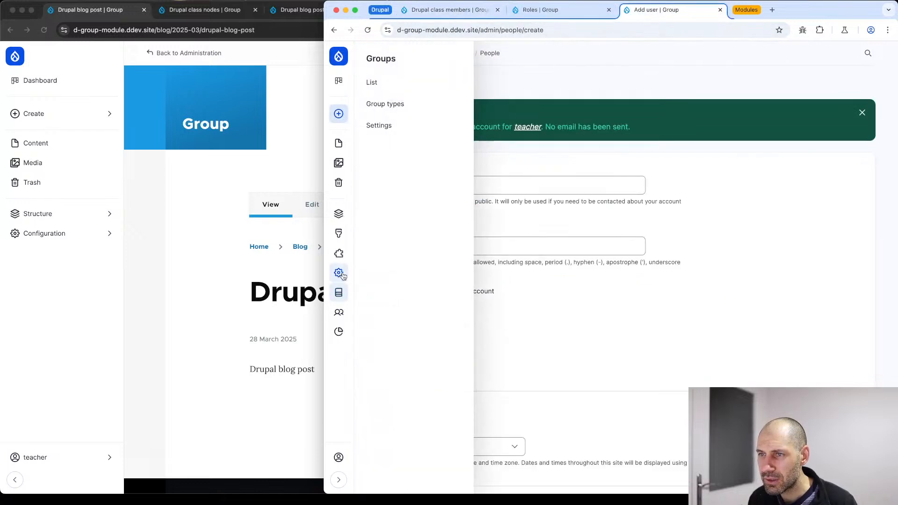
{"action": "mouse_move", "coordinate": [341, 273]}
{"action": "left_click", "coordinate": [338, 479]}
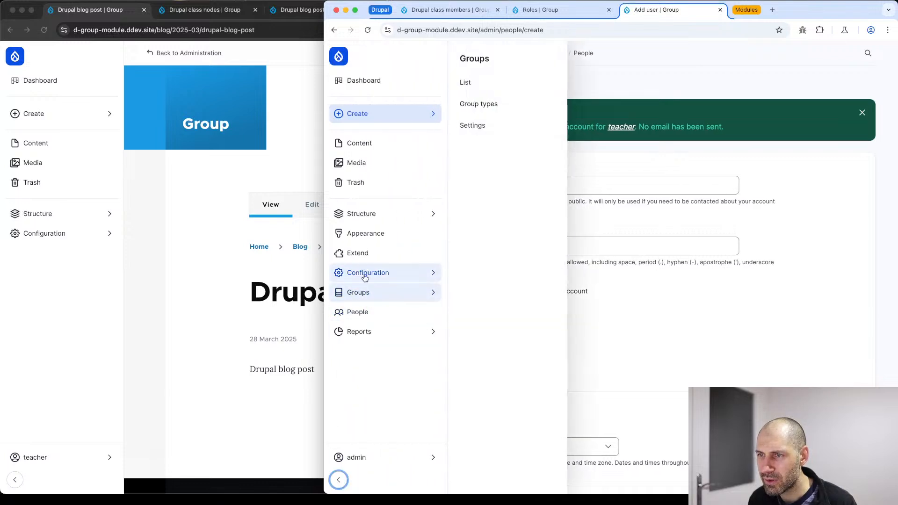
{"action": "left_click", "coordinate": [364, 299]}
{"action": "left_click", "coordinate": [468, 82]}
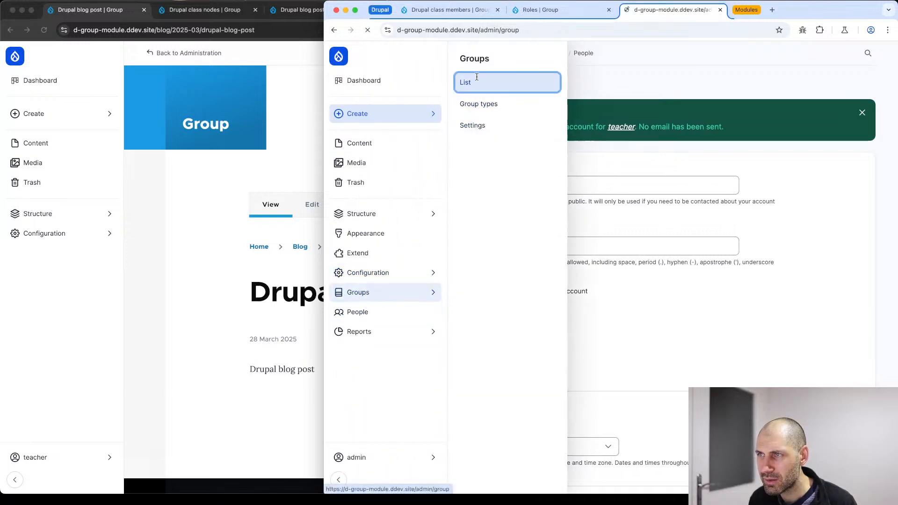
{"action": "left_click", "coordinate": [523, 105]}
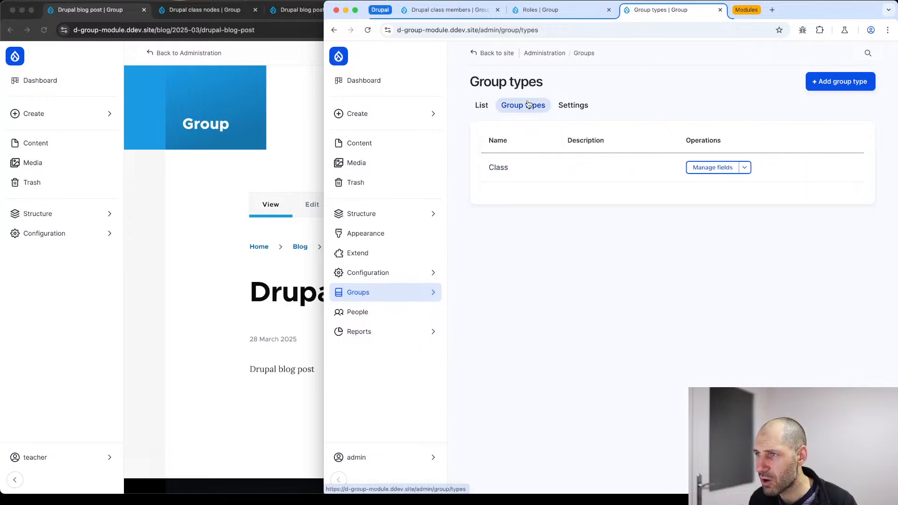
{"action": "left_click", "coordinate": [745, 167]}
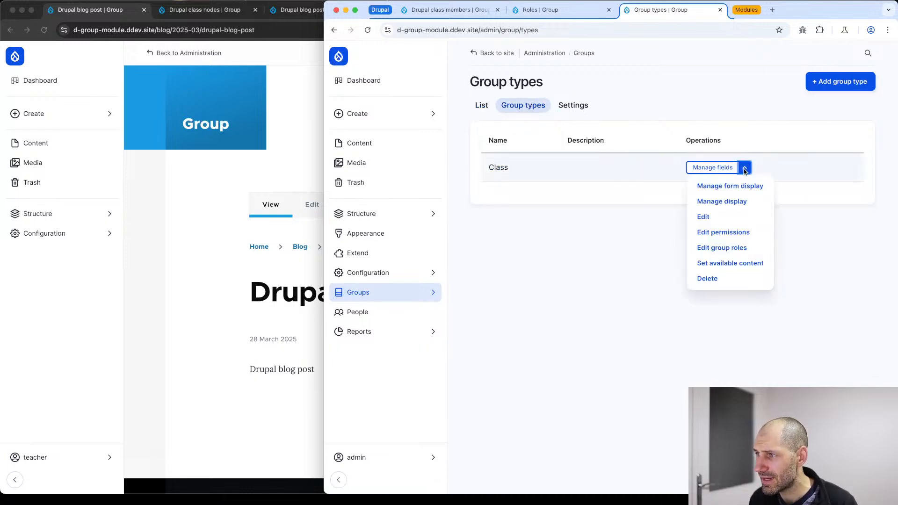
{"action": "left_click", "coordinate": [729, 233]}
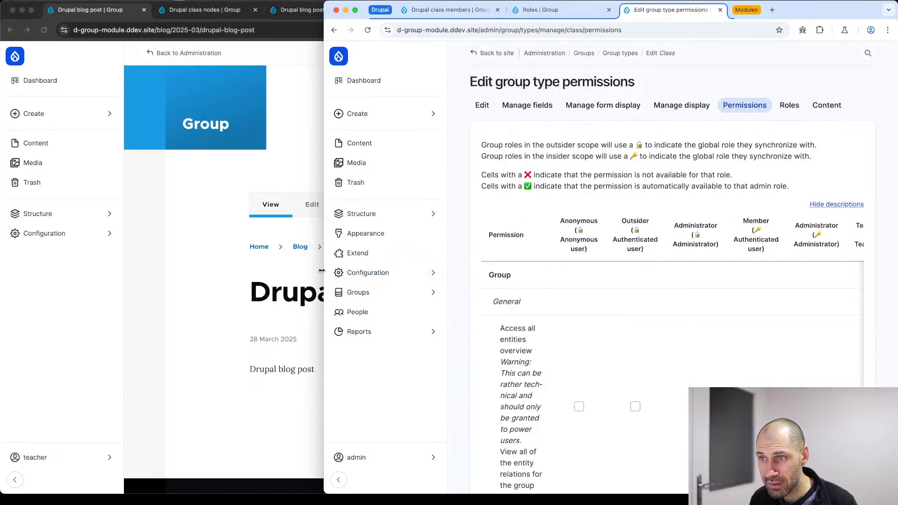
{"action": "left_click_drag", "start_coordinate": [322, 270], "coordinate": [1, 272]}
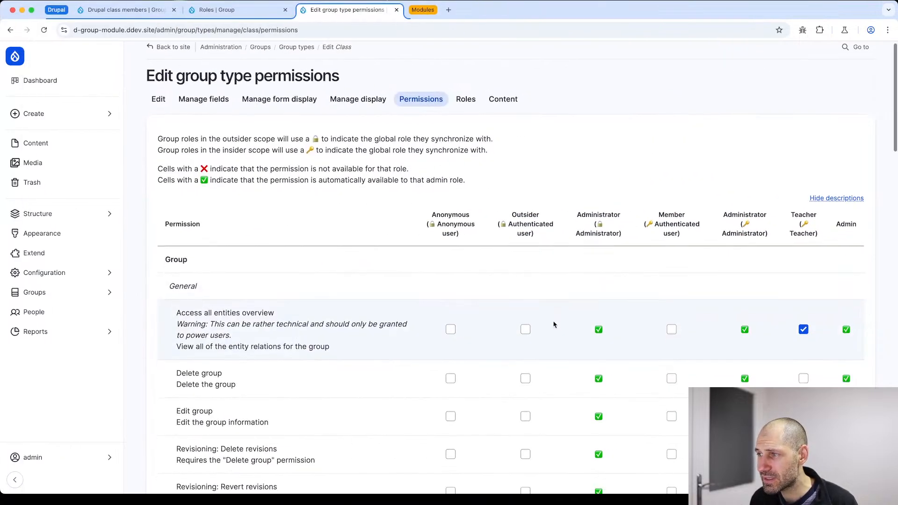
{"action": "scroll", "coordinate": [554, 325], "scroll_direction": "down", "scroll_amount": 15}
{"action": "scroll", "coordinate": [526, 301], "scroll_direction": "up", "scroll_amount": 5}
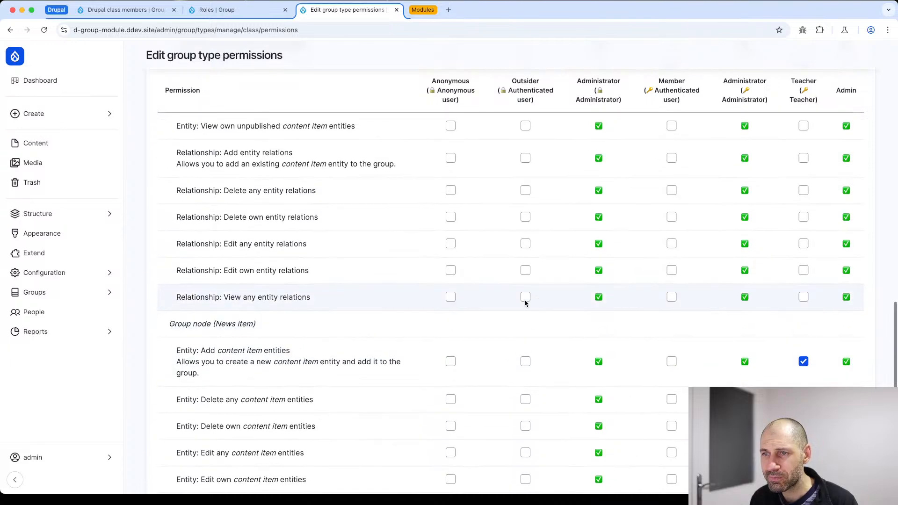
{"action": "scroll", "coordinate": [290, 348], "scroll_direction": "up", "scroll_amount": 7}
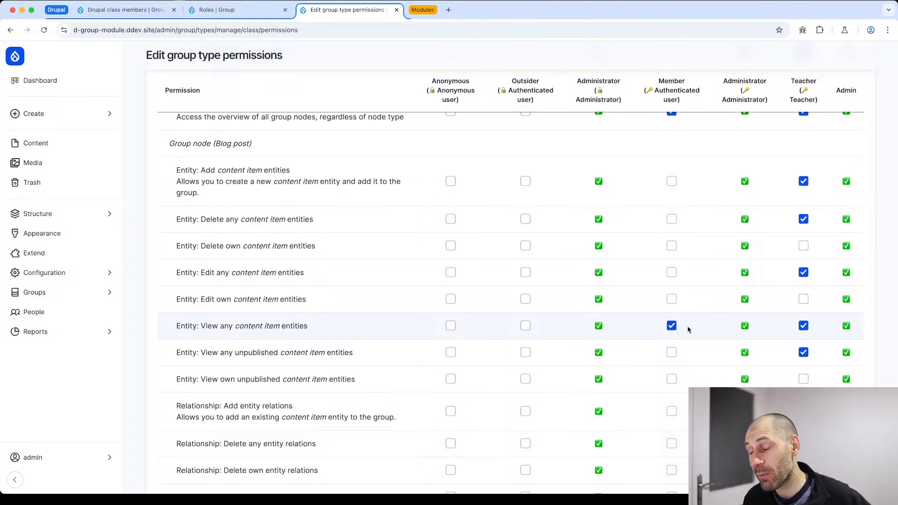
{"action": "scroll", "coordinate": [690, 334], "scroll_direction": "up", "scroll_amount": 15}
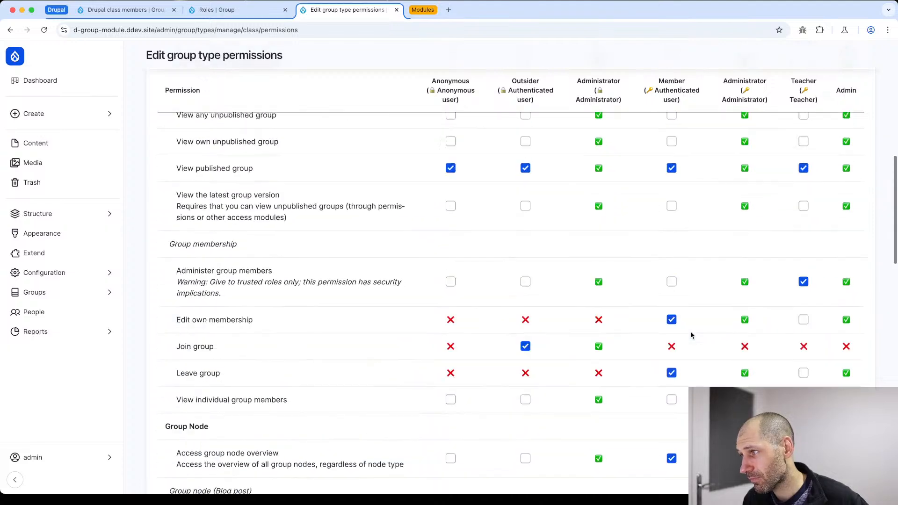
{"action": "scroll", "coordinate": [692, 336], "scroll_direction": "up", "scroll_amount": 10}
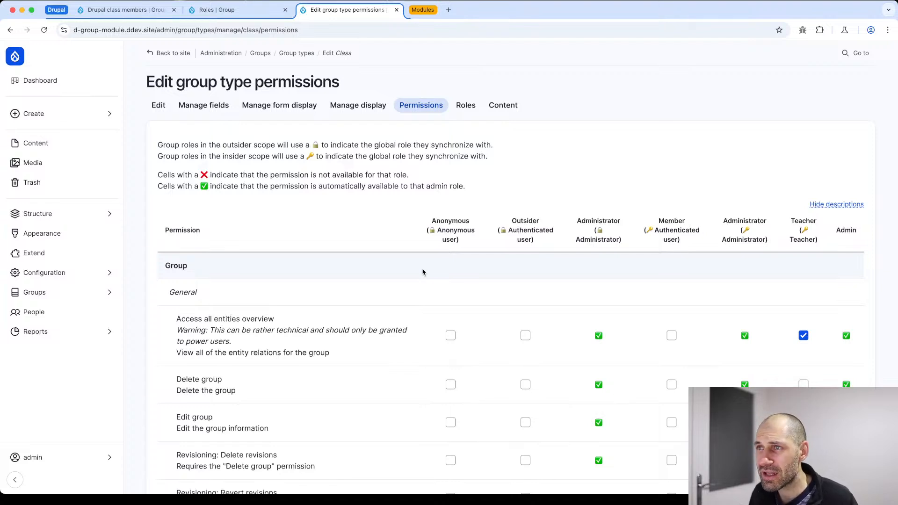
{"action": "left_click", "coordinate": [424, 11]}
{"action": "left_click", "coordinate": [477, 10]}
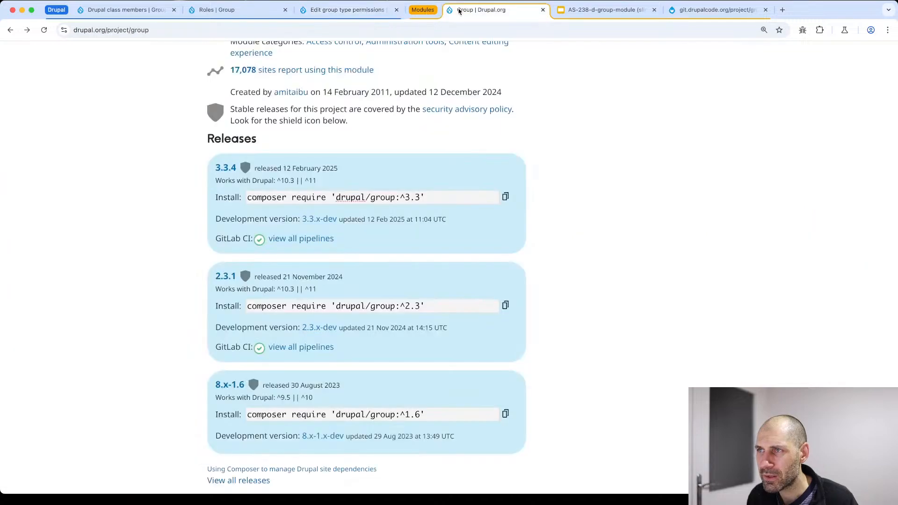
{"action": "scroll", "coordinate": [431, 187], "scroll_direction": "up", "scroll_amount": 5}
{"action": "scroll", "coordinate": [432, 185], "scroll_direction": "up", "scroll_amount": 10}
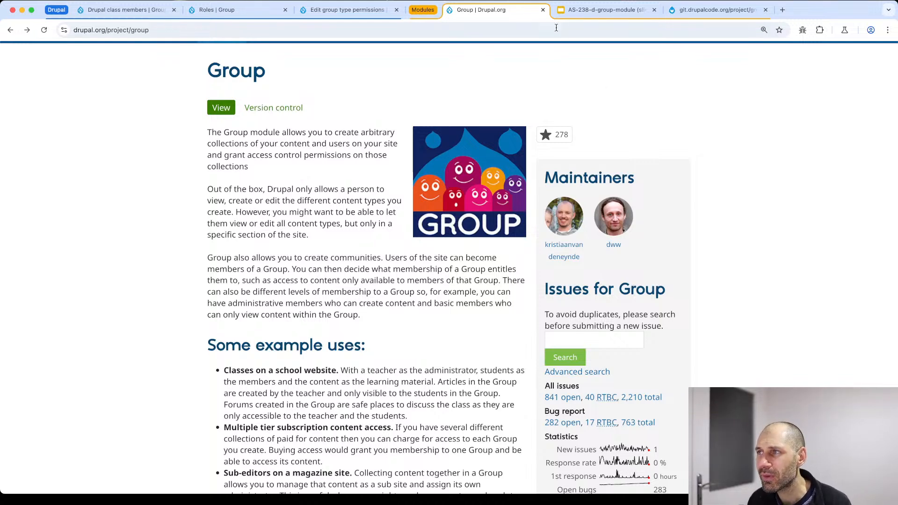
{"action": "left_click", "coordinate": [338, 13]}
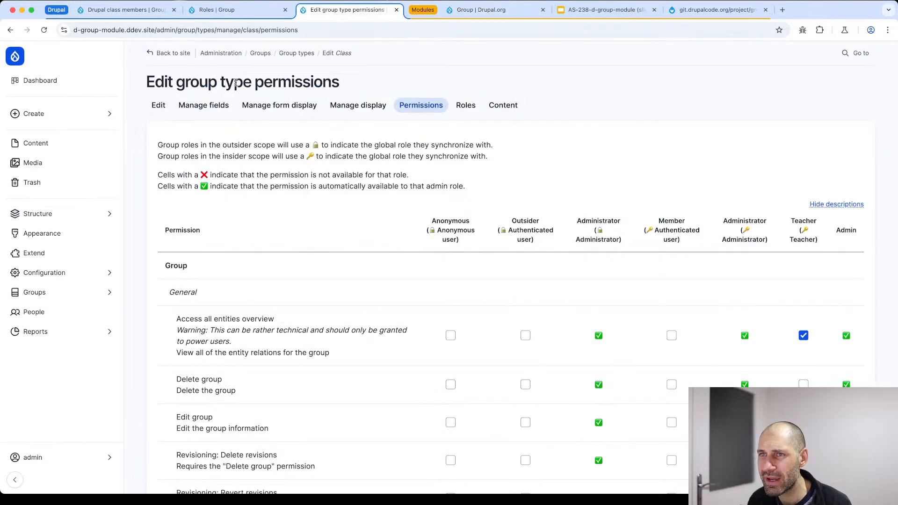
Go back to Group types via the breadcrumb and open, then close, the Class operations menu.
{"action": "left_click", "coordinate": [291, 59]}
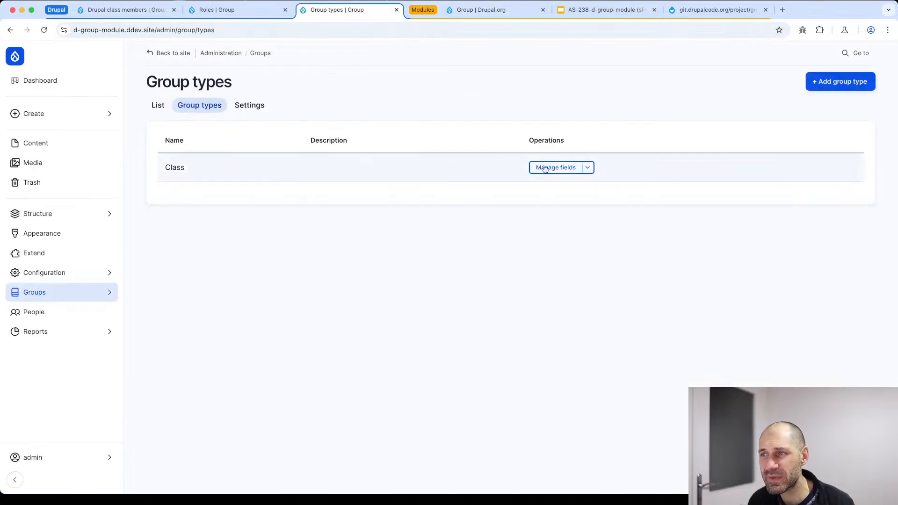
{"action": "left_click", "coordinate": [588, 168]}
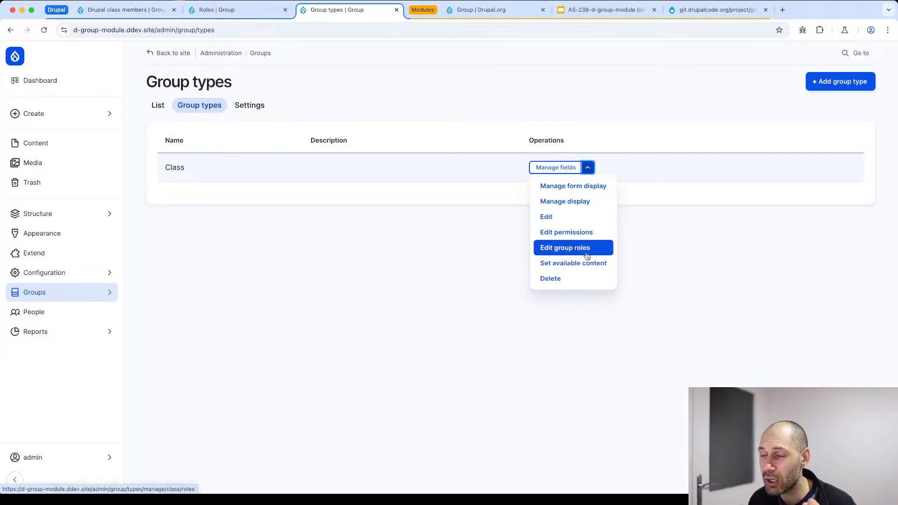
{"action": "left_click", "coordinate": [681, 246]}
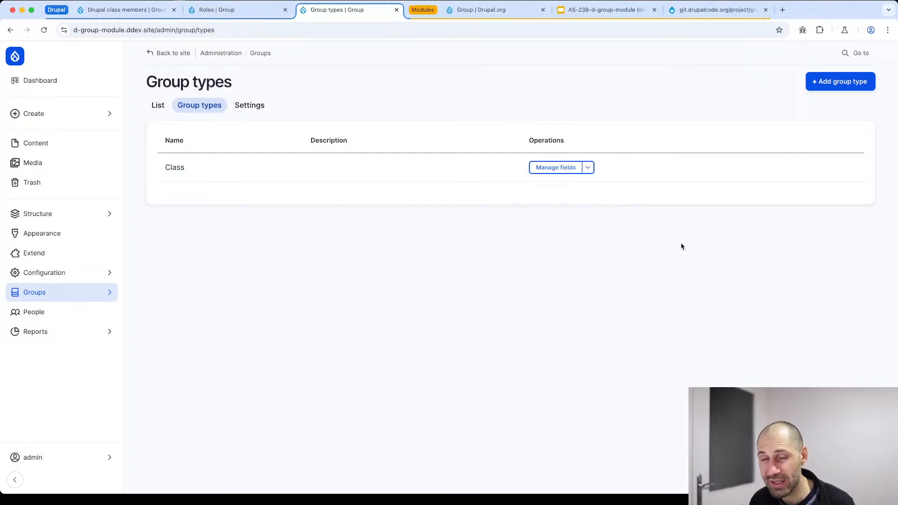